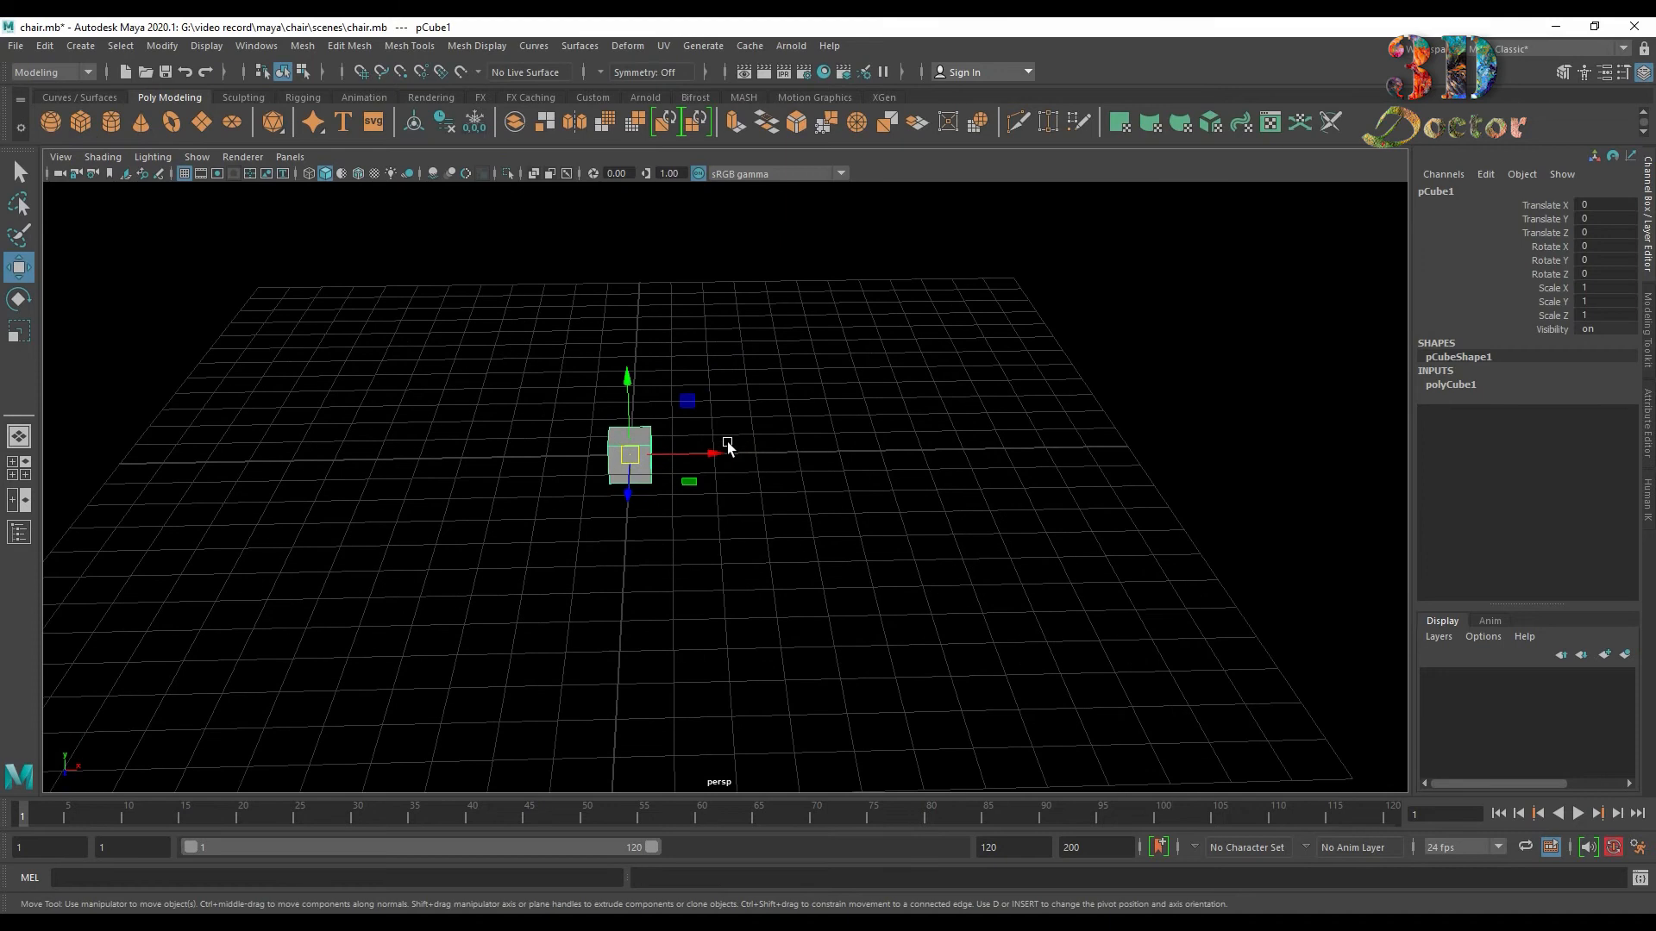
Scale the cube into a long thin bar, about 21.7 in X and 0.49 in Y and Z.
key("r")
left_click_drag(707, 453, 727, 512)
left_click_drag(630, 454, 541, 496)
left_click_drag(687, 451, 938, 454)
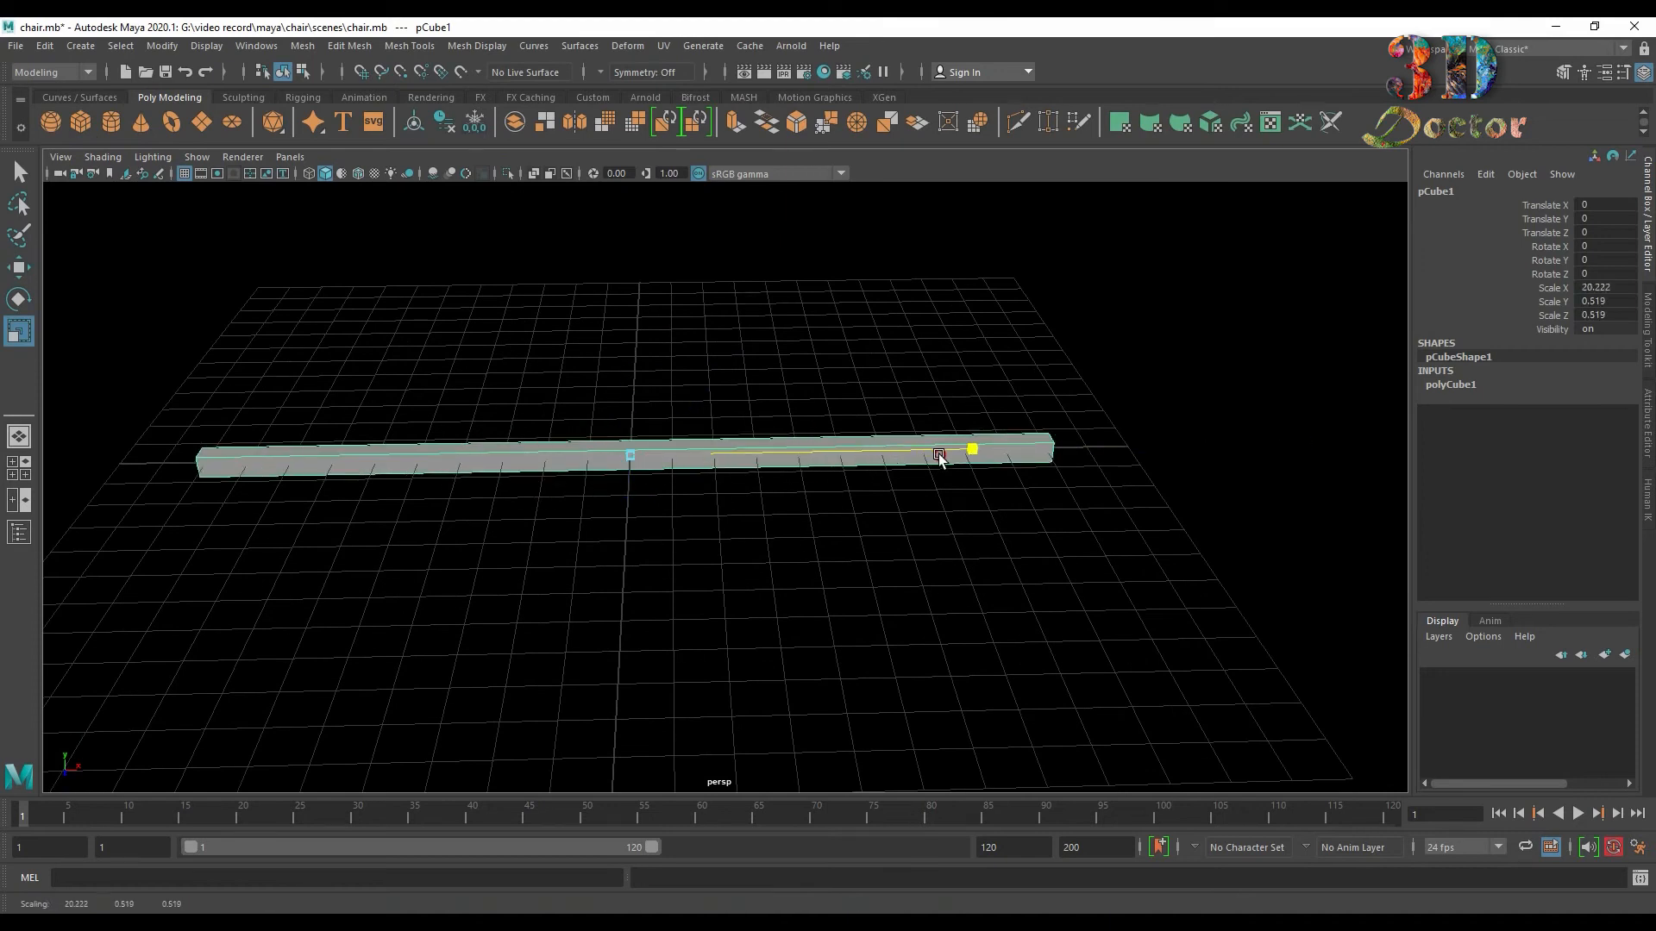
left_click_drag(628, 459, 954, 443)
key("q")
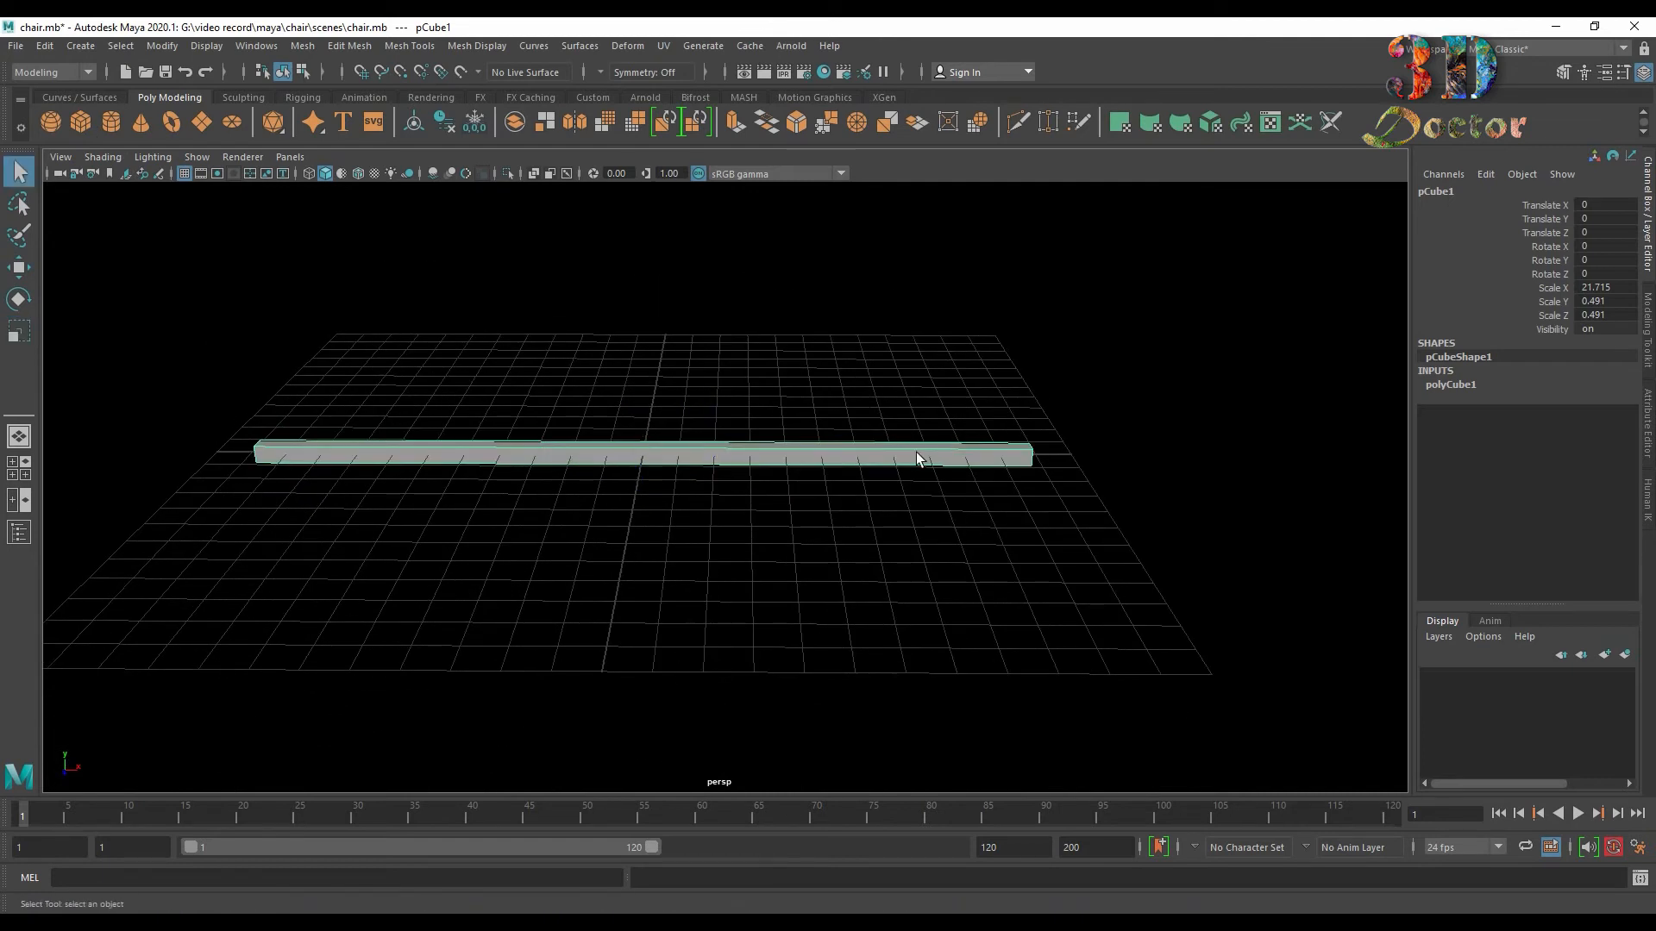
Add a Bend deformer to the bar and set its handle's Z rotation to 90.
left_click(628, 46)
mouse_move(802, 322)
left_click(862, 322)
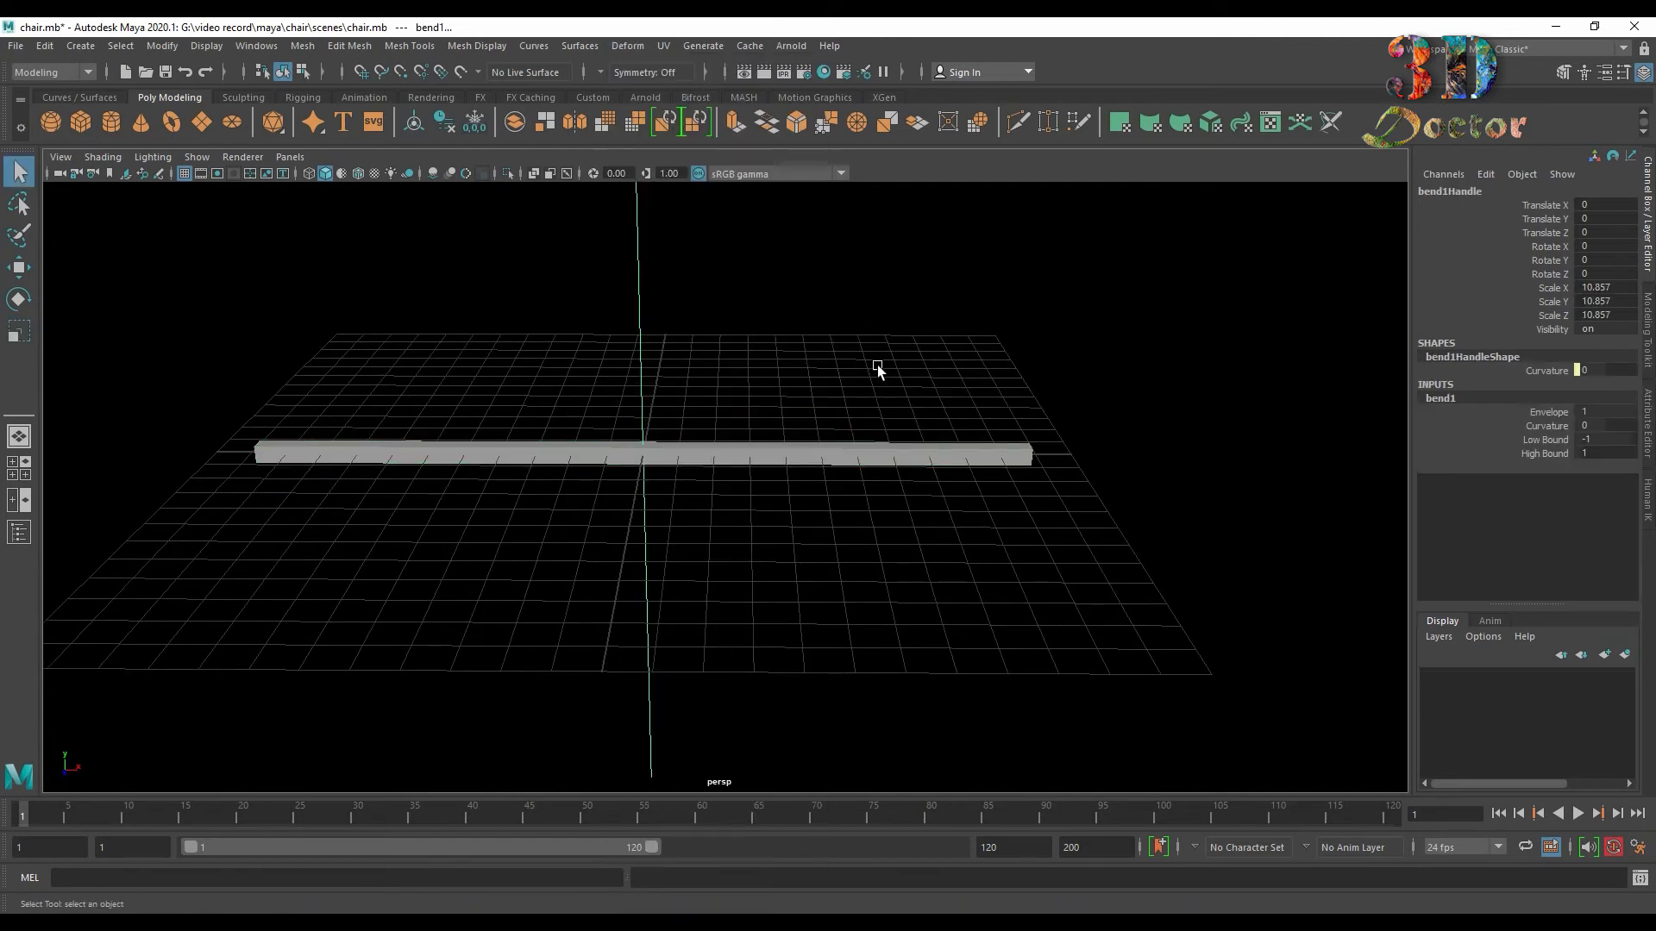
key("e")
left_click_drag(665, 381, 695, 406)
left_click(1628, 272)
type("9")
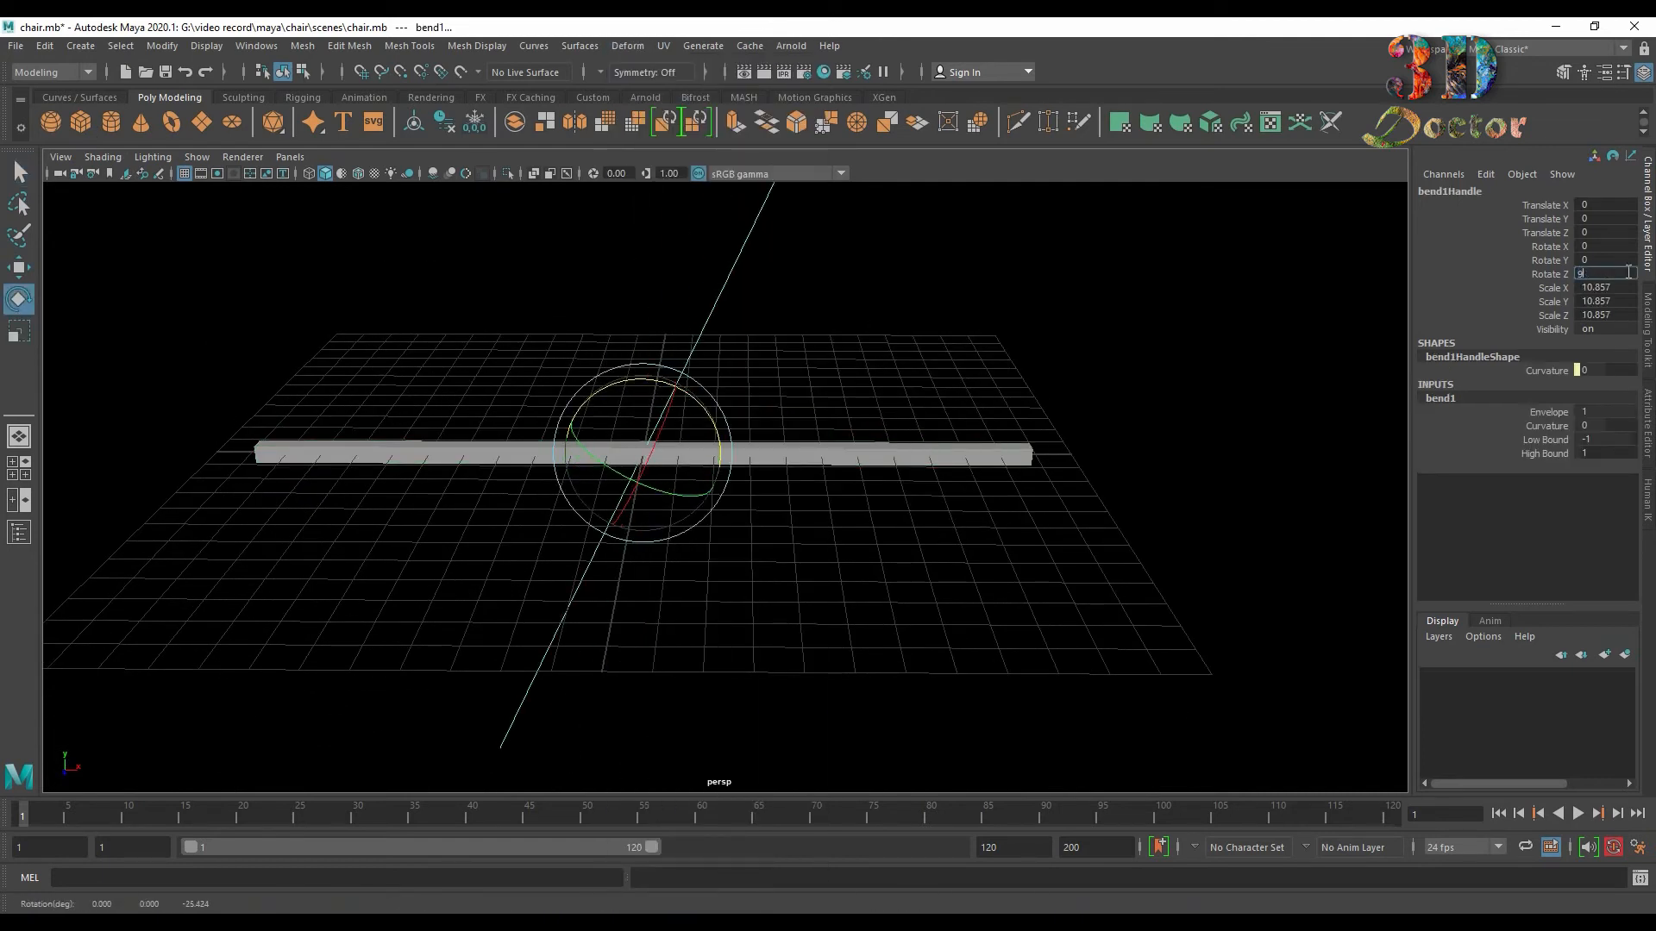
type("0")
key("Return")
Increase the bar's width subdivisions so it is divided into 20 segments along its length.
left_click(1023, 454)
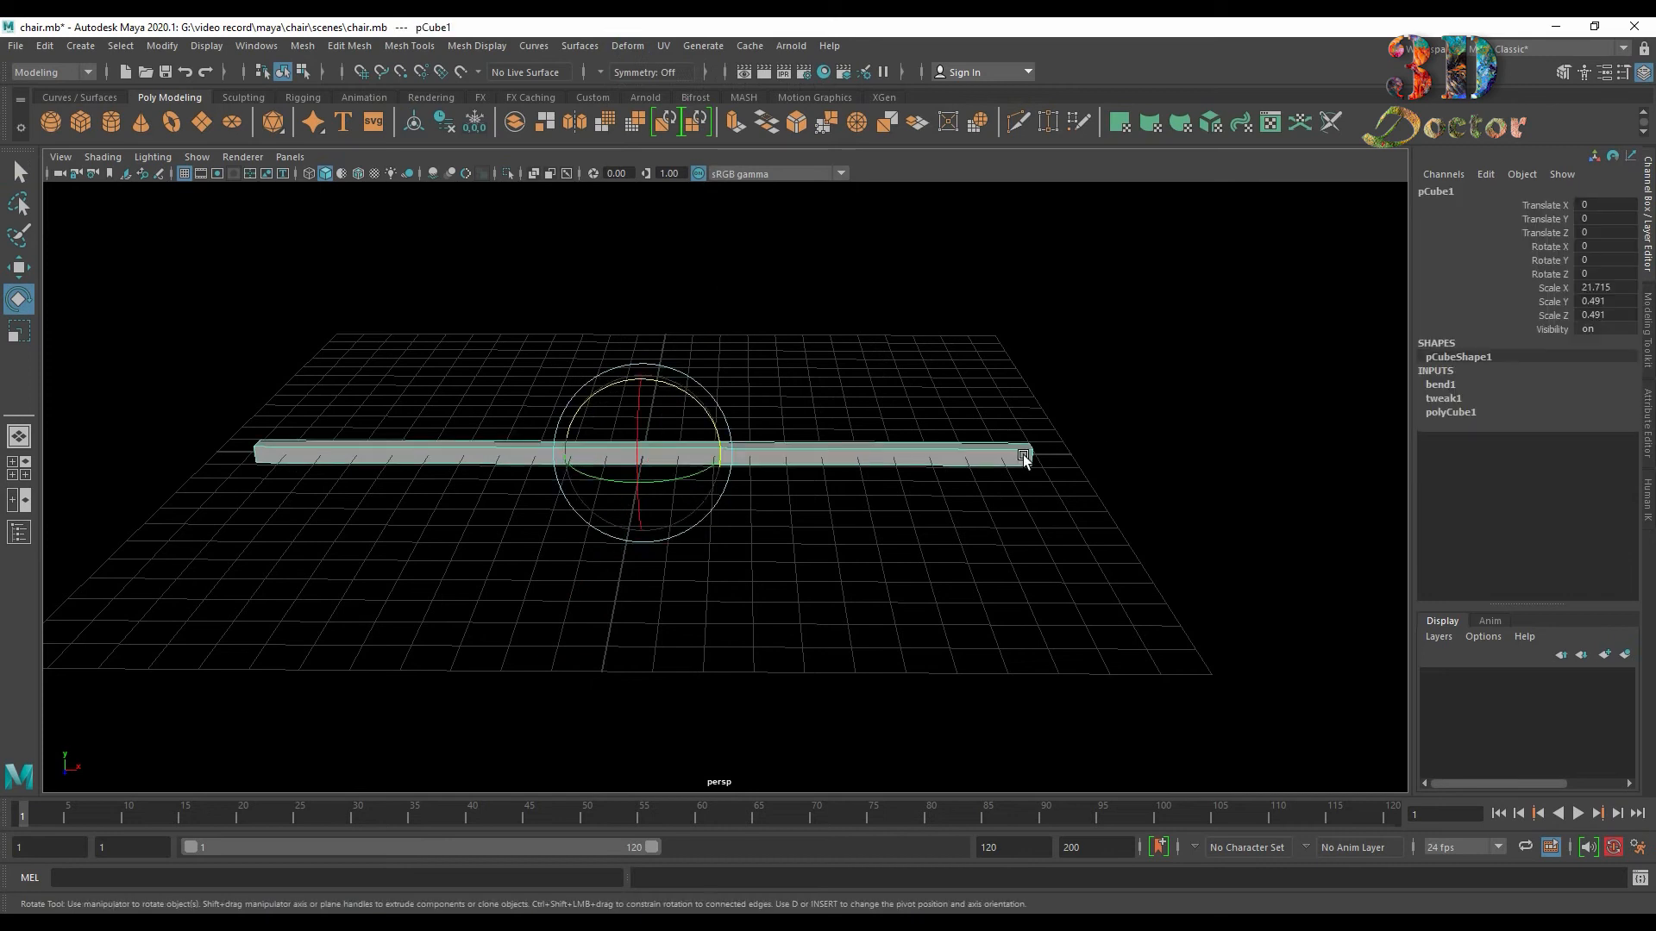
left_click(1452, 413)
left_click(1529, 468)
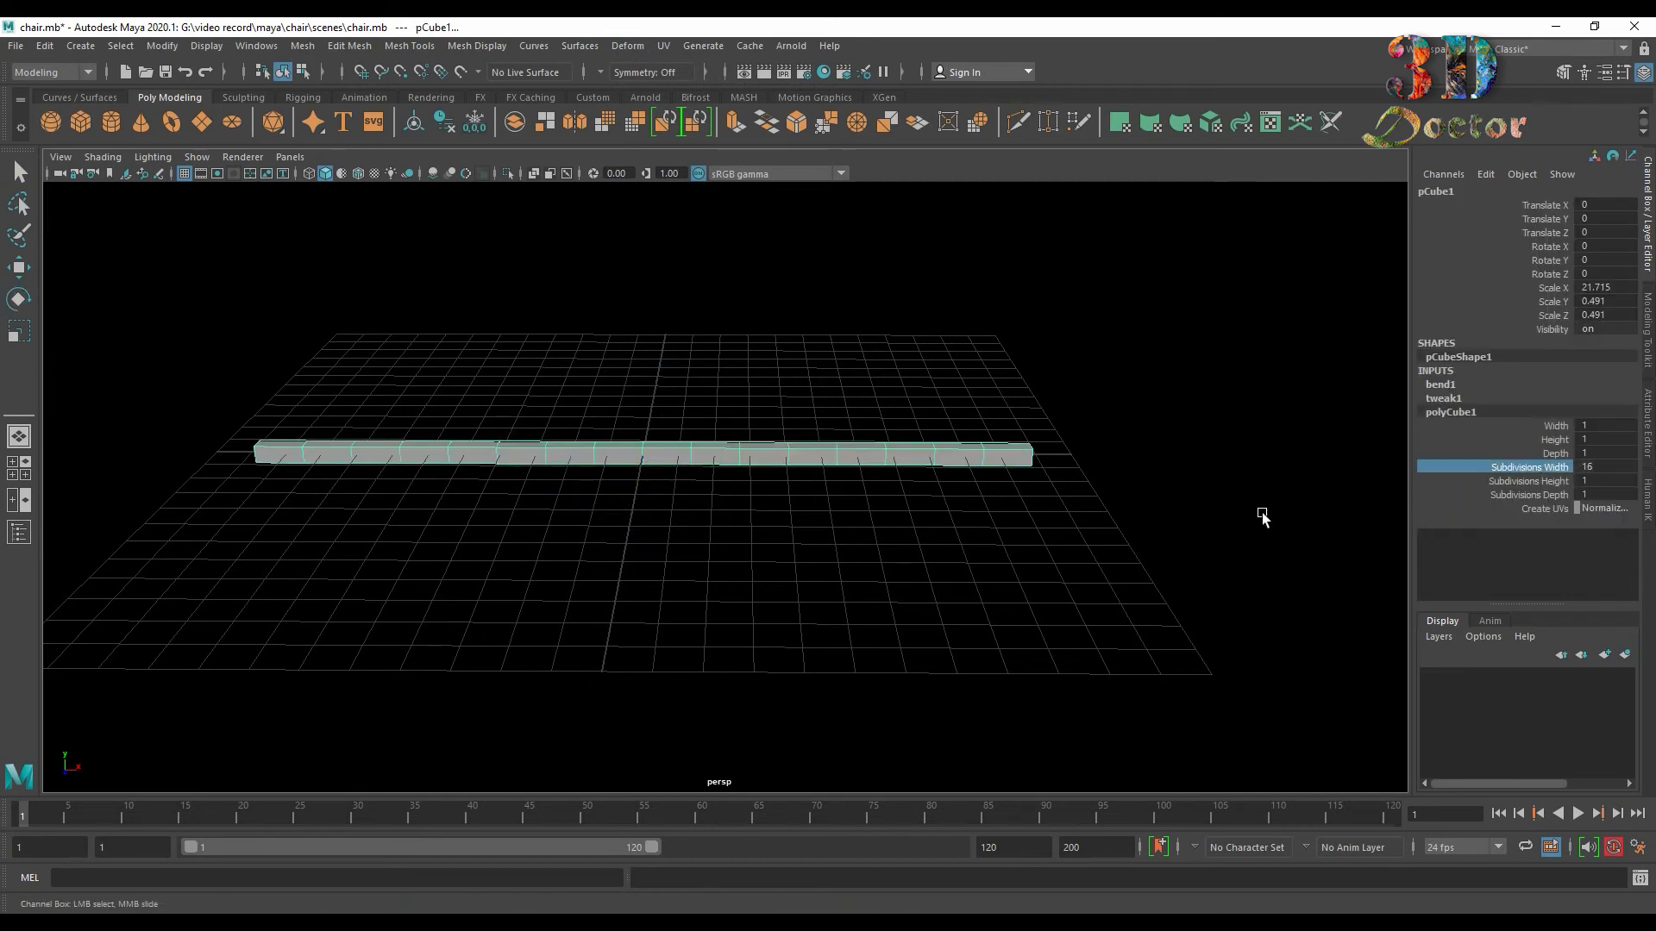
Set the bend's curvature to 180 so the bar closes into a full ring.
left_click(1161, 403)
left_click(992, 453)
left_click(1544, 426)
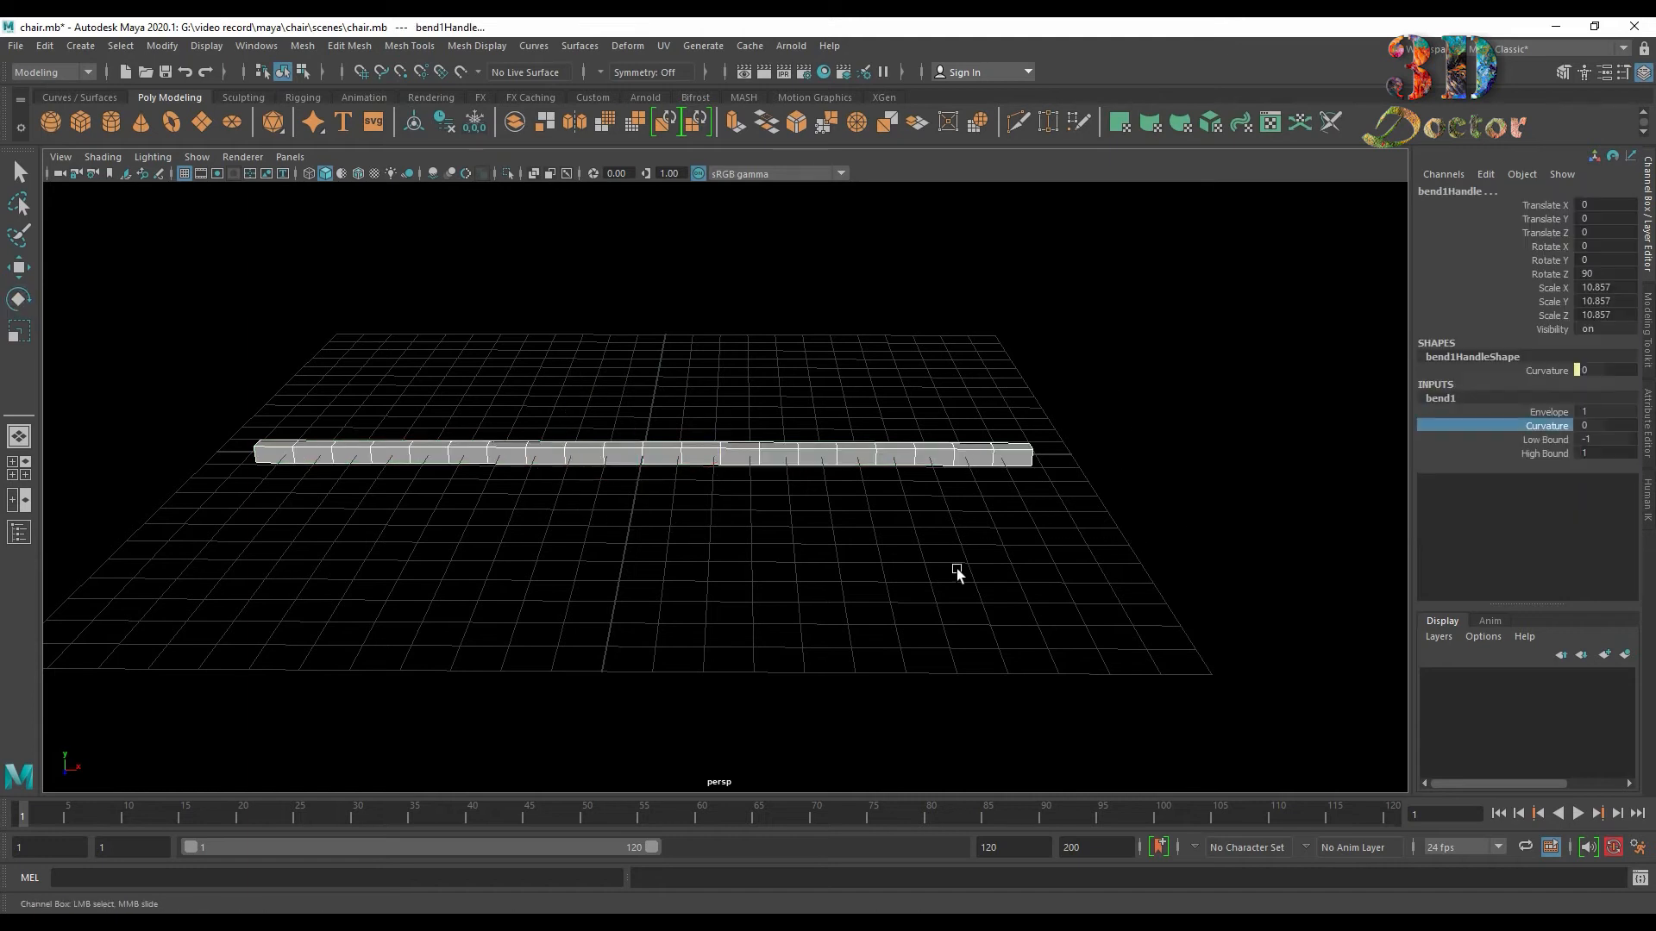
middle_click_drag(955, 567, 1096, 498)
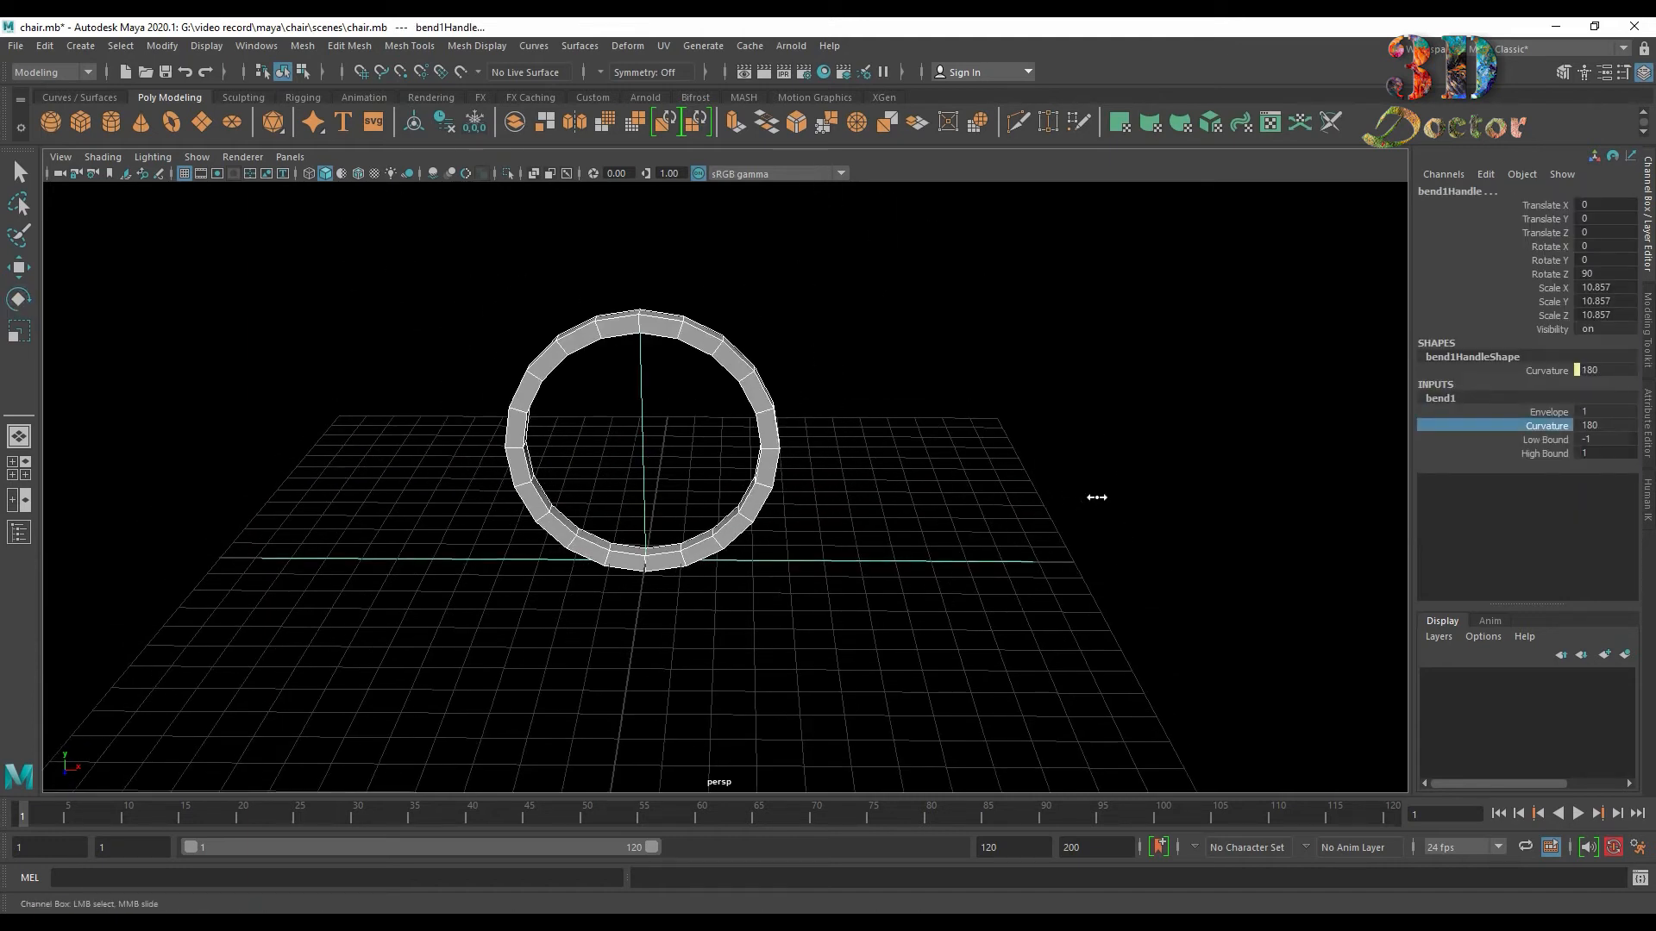
key("f")
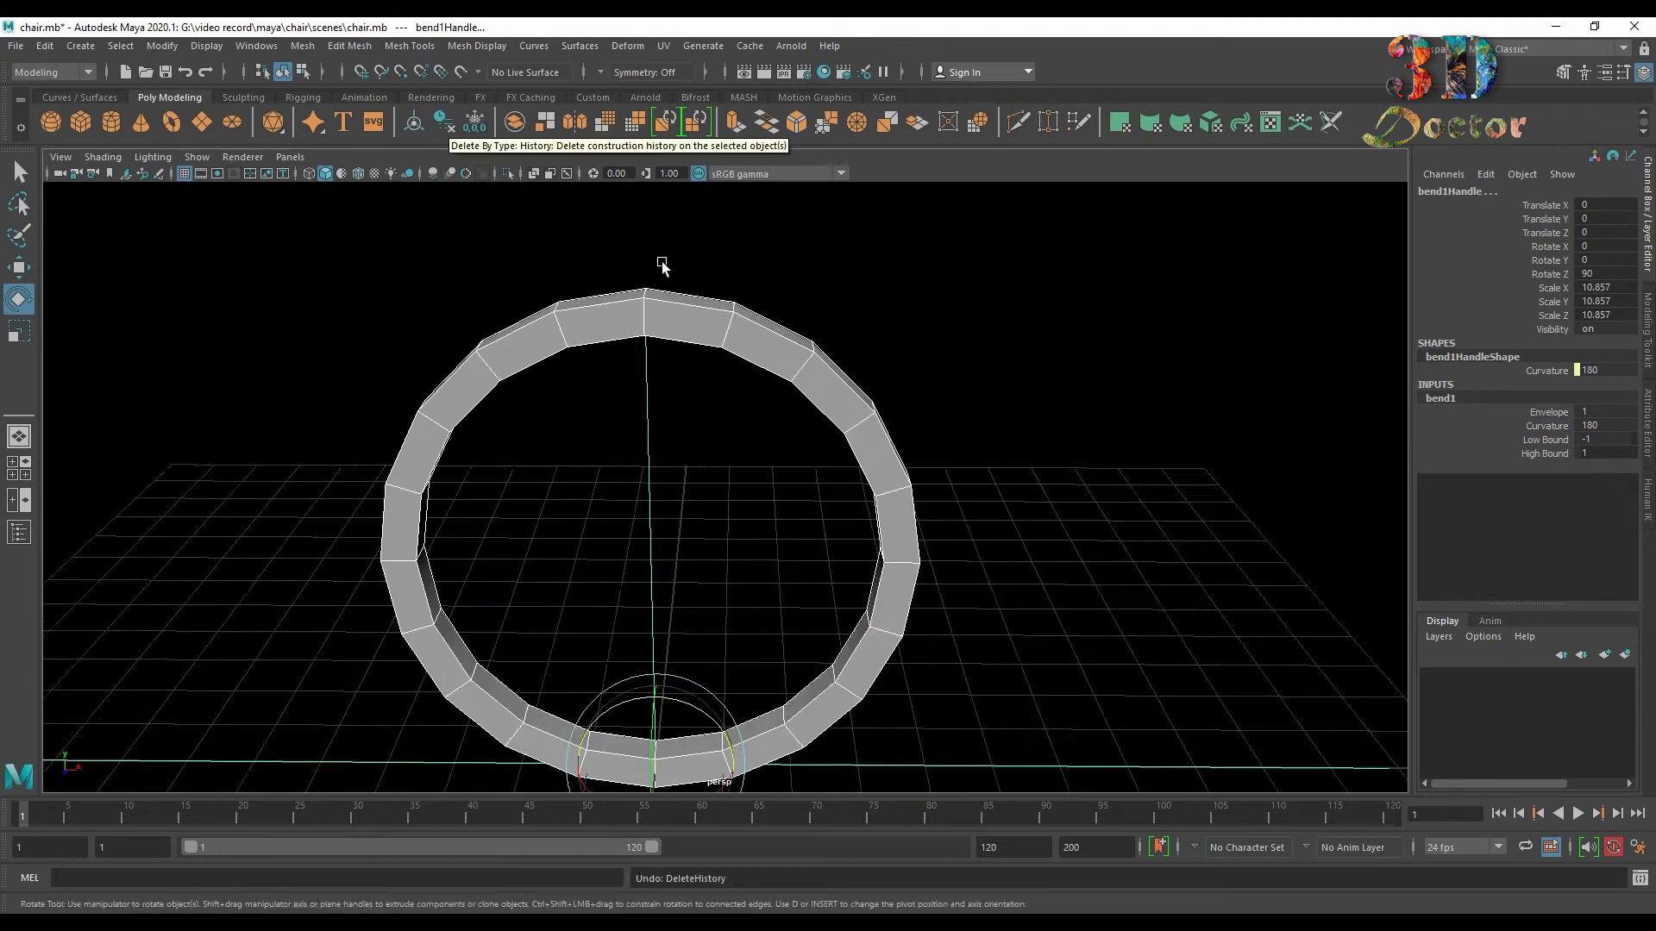
Delete the construction history of the ring and its bend handle.
left_click(45, 46)
mouse_move(156, 249)
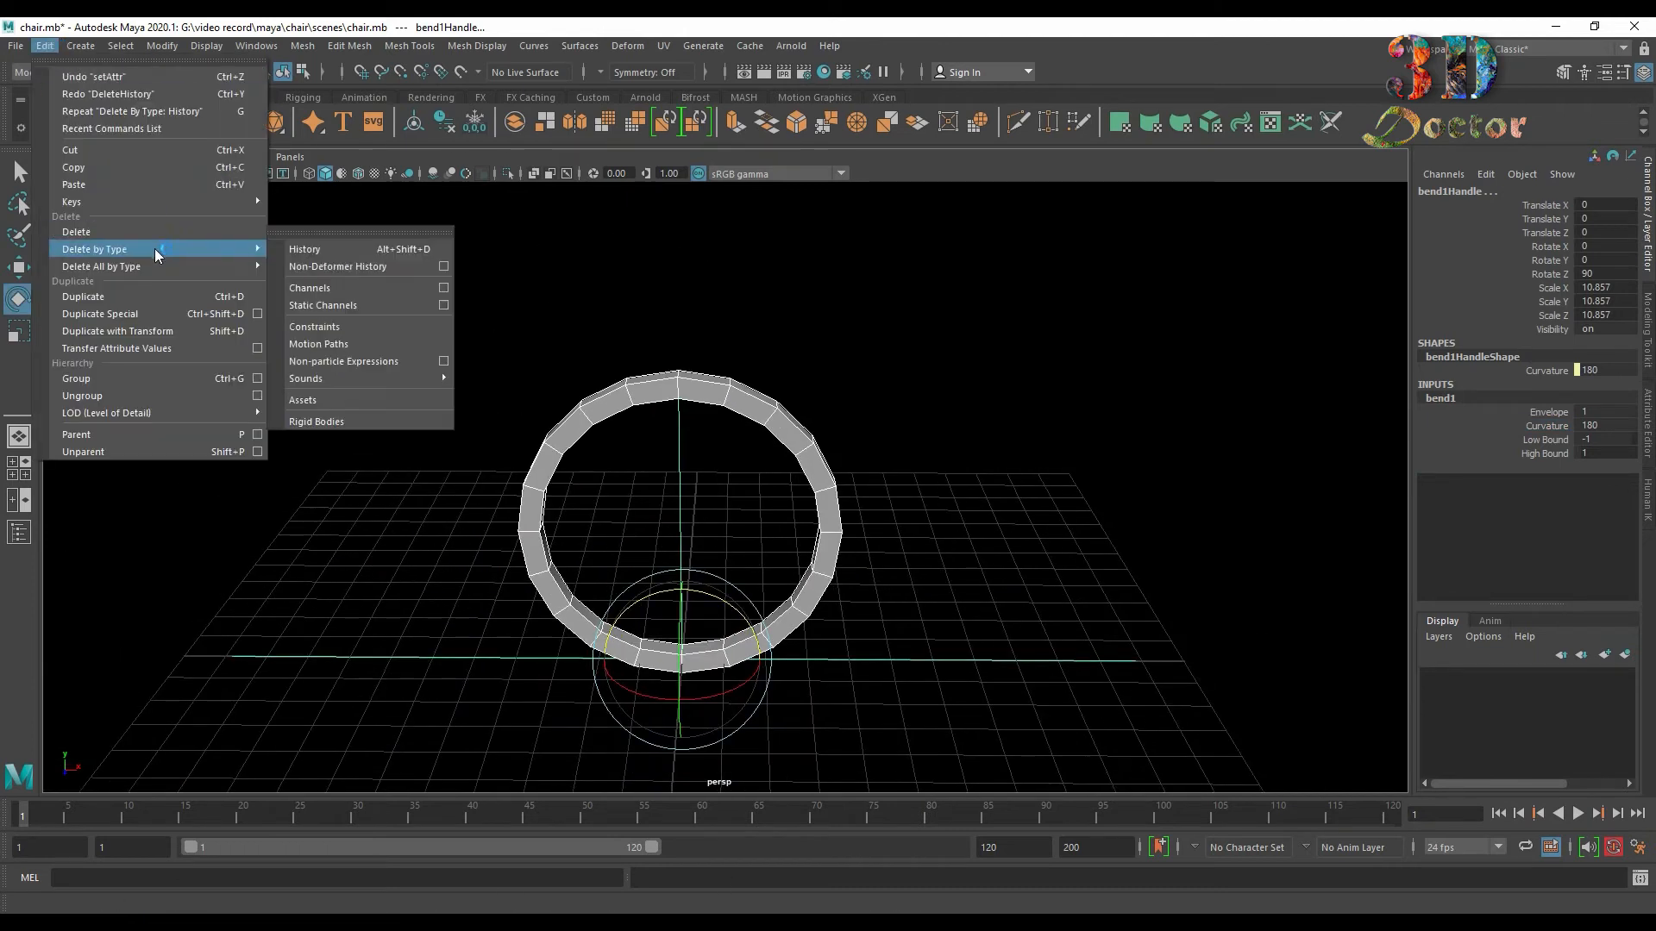
left_click(390, 247)
scroll(949, 399, "up", 3)
Delete the two hidden end-cap faces inside the ring's seam, using wireframe display to isolate them.
left_click(957, 375)
left_click(701, 323)
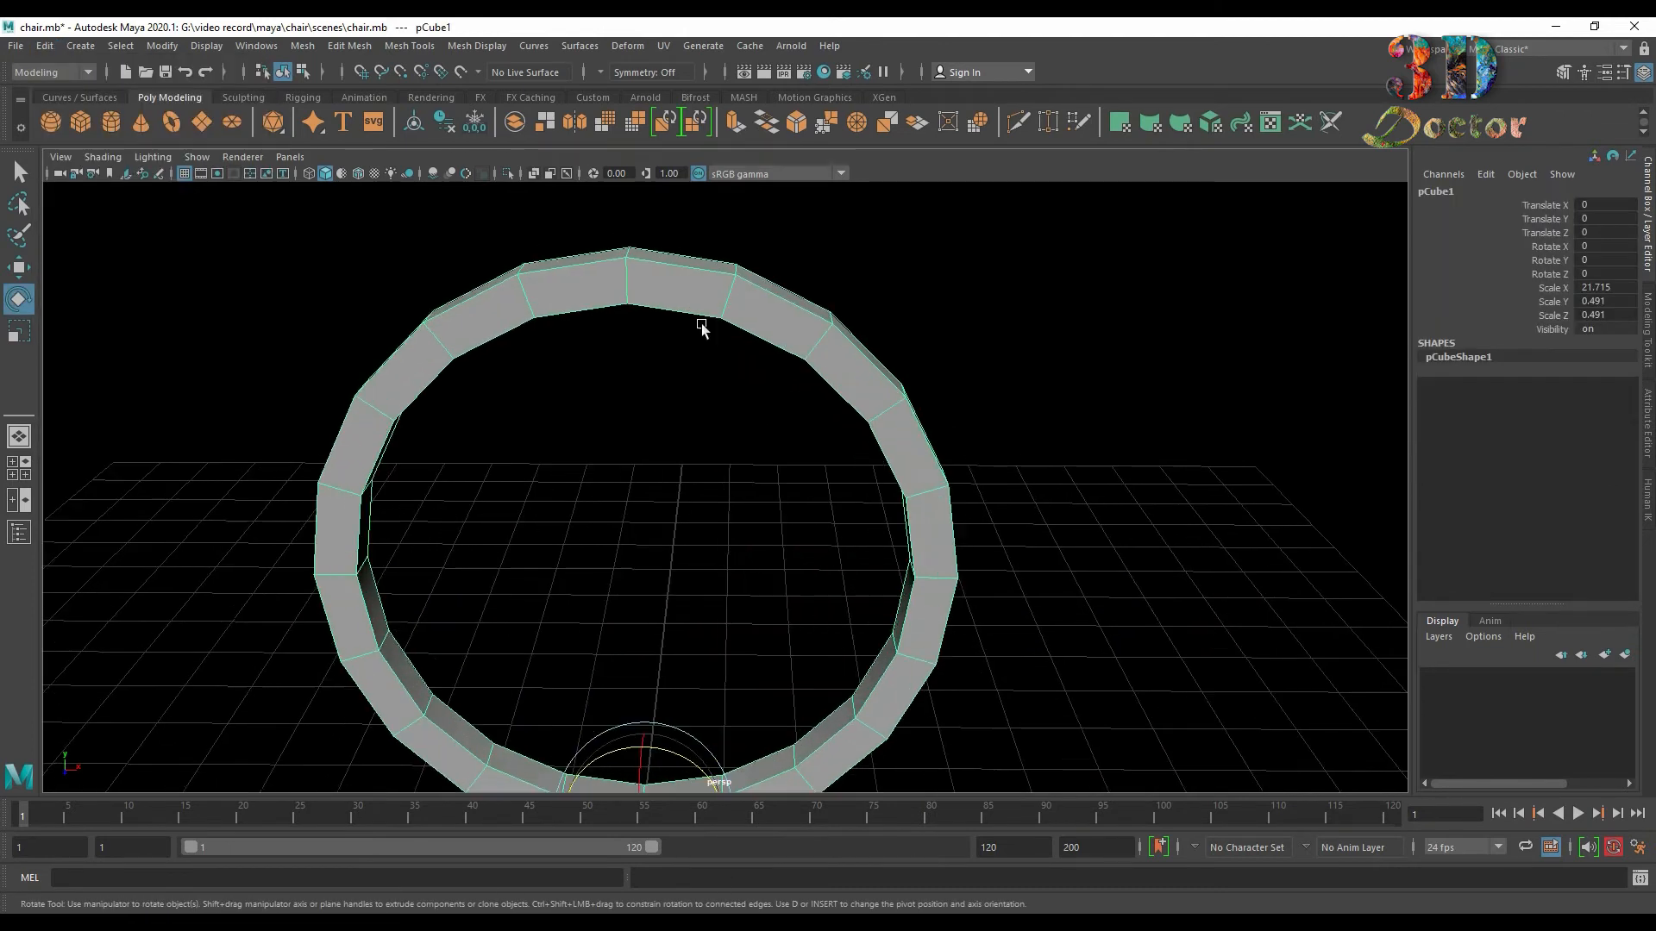
scroll(750, 431, "up", 5)
right_click_drag(719, 455, 708, 508)
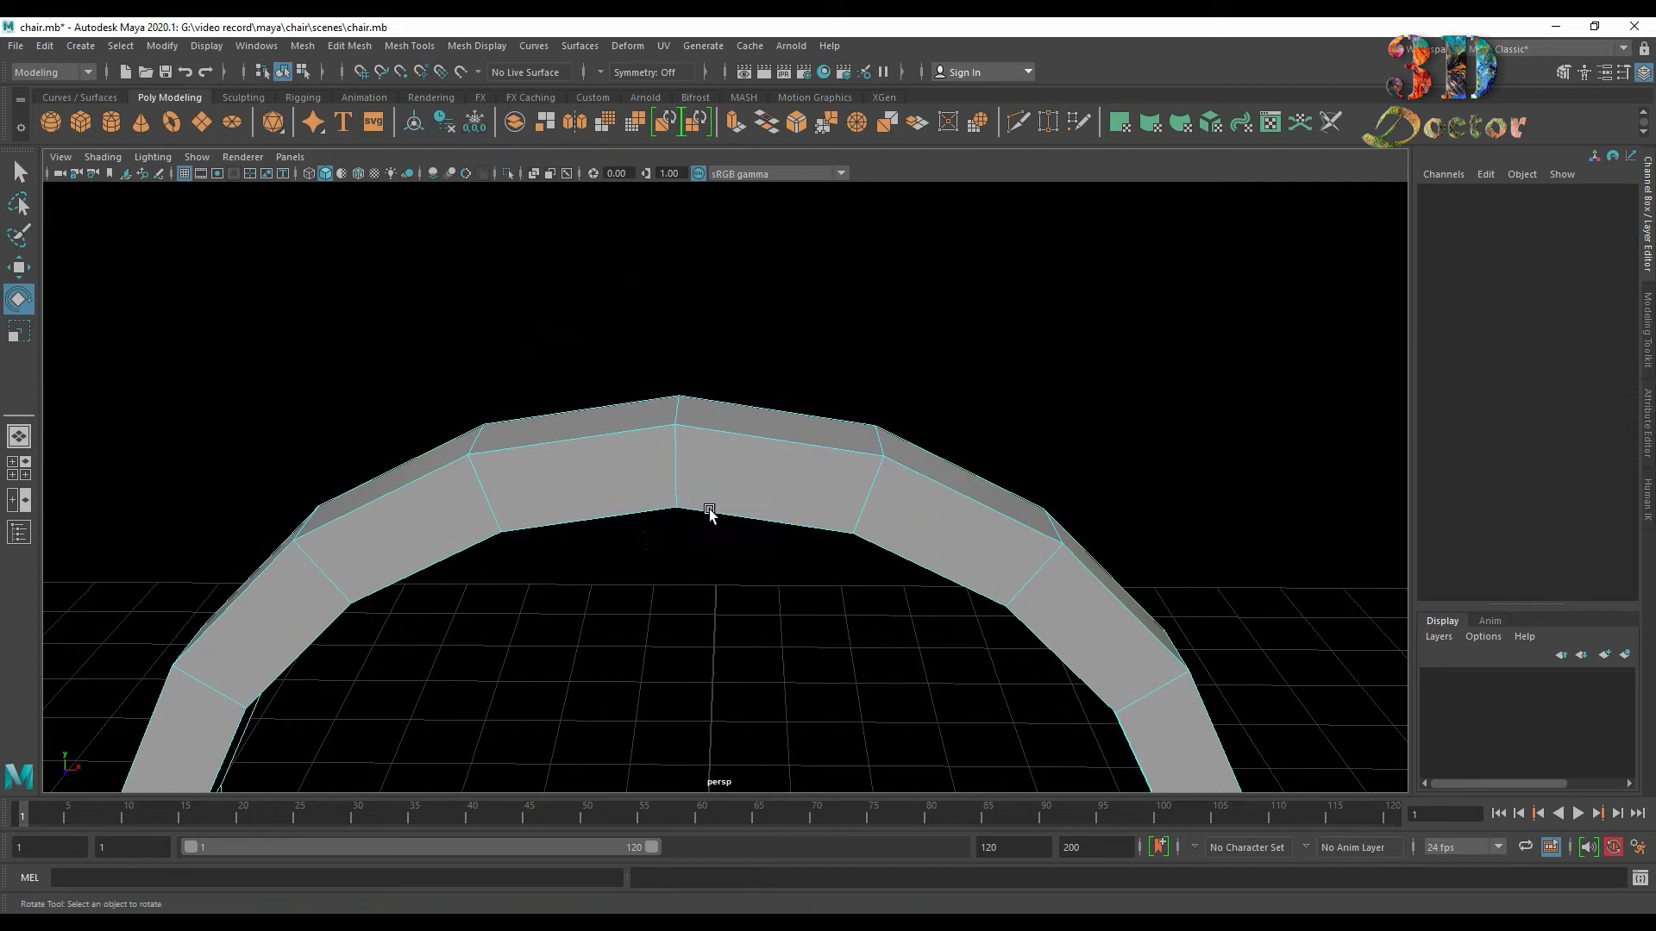
left_click_drag(611, 348, 724, 566)
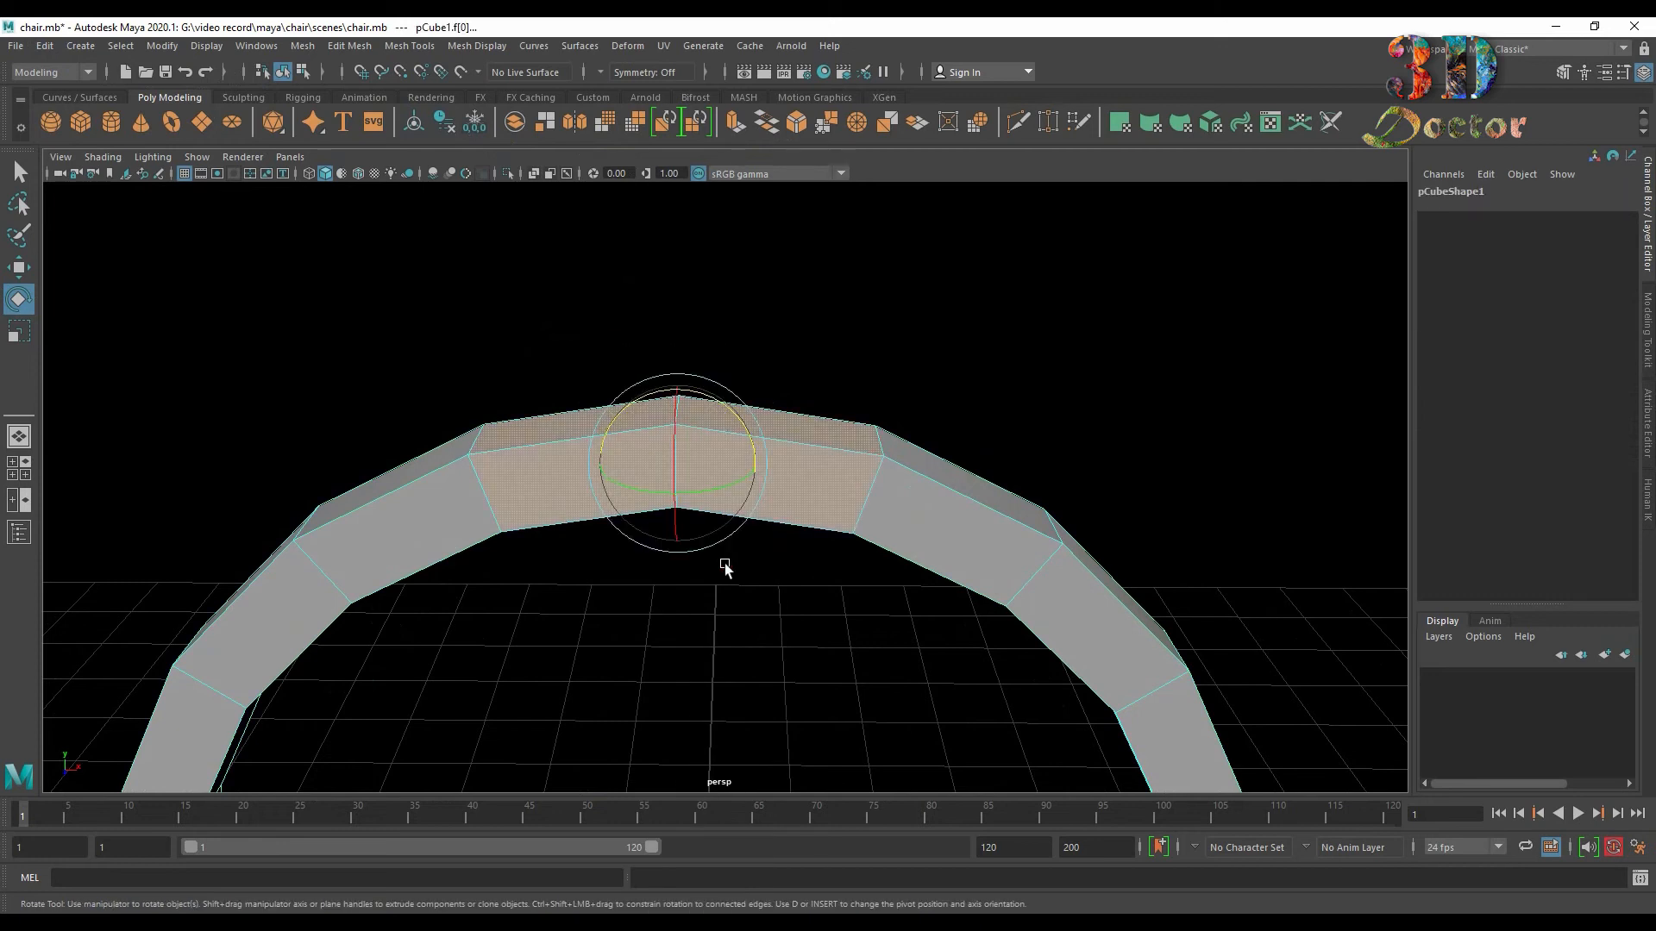
key("4")
left_click_drag(806, 371, 775, 562, "ctrl")
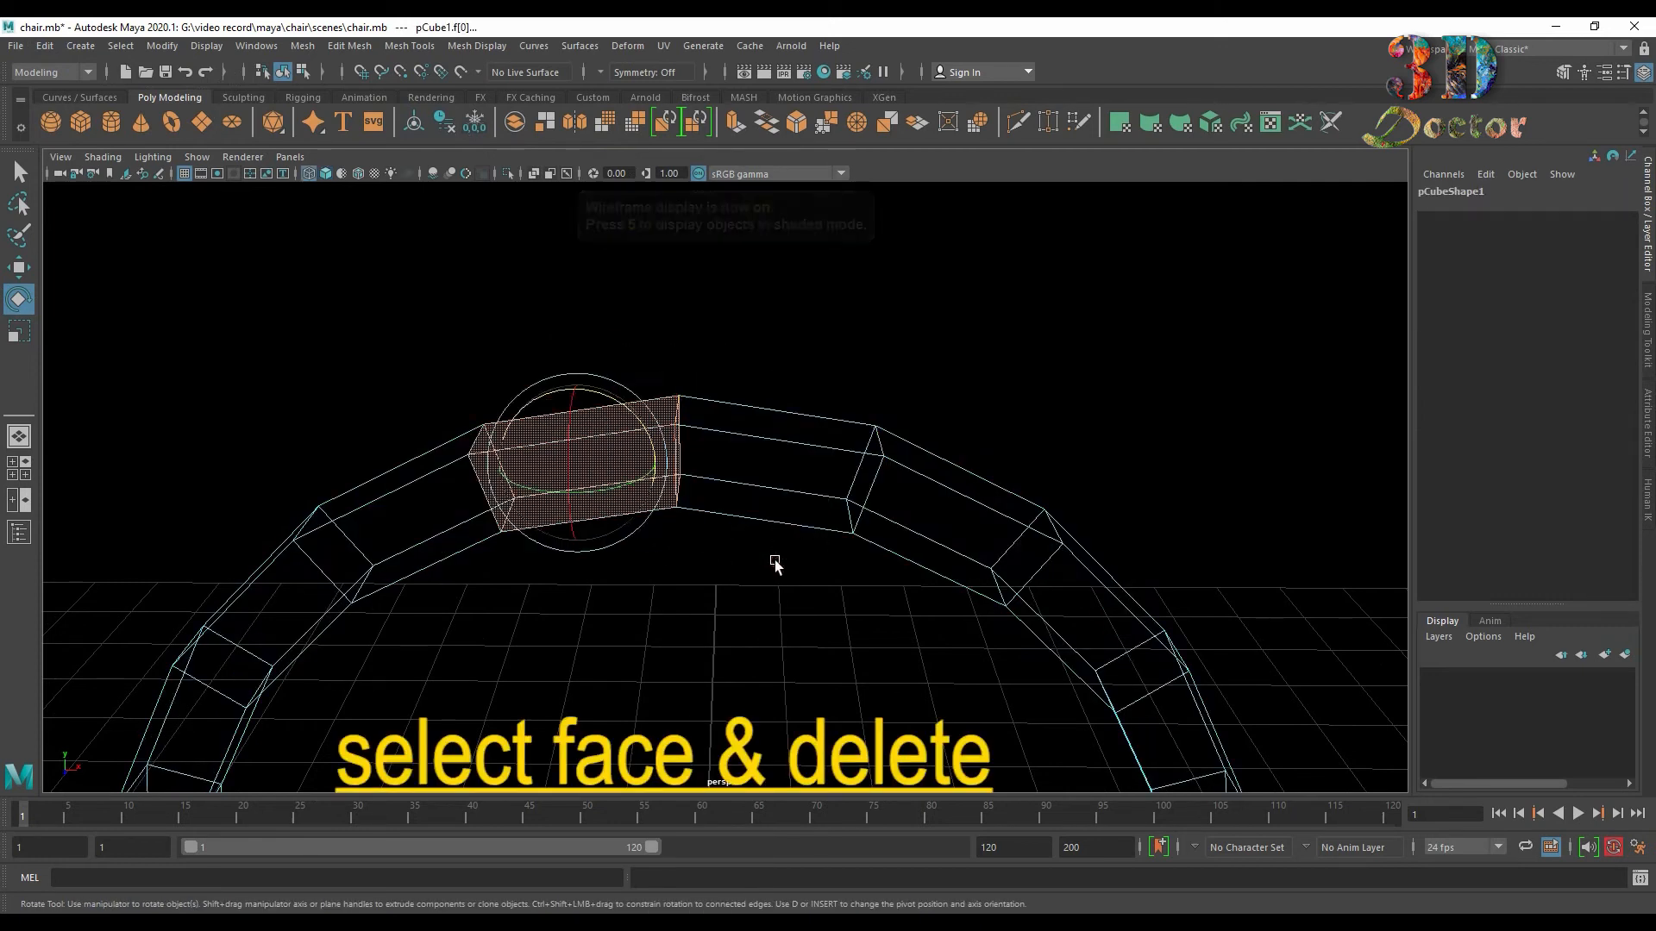
key("q")
left_click_drag(575, 529, 576, 528)
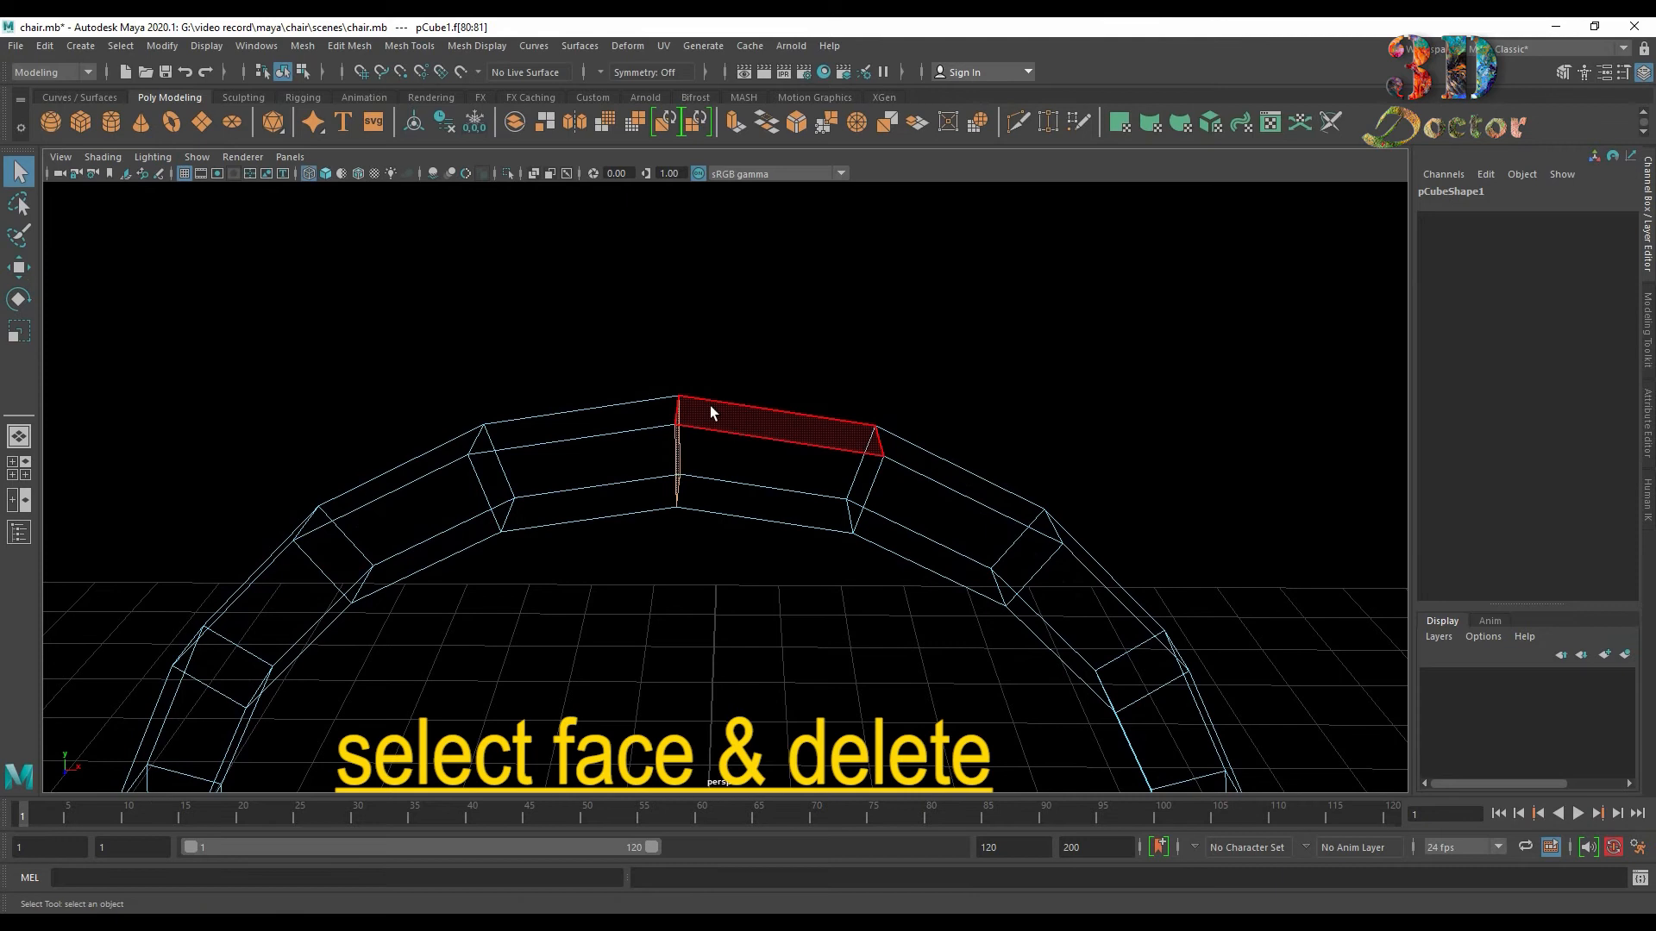
key("Delete")
key("5")
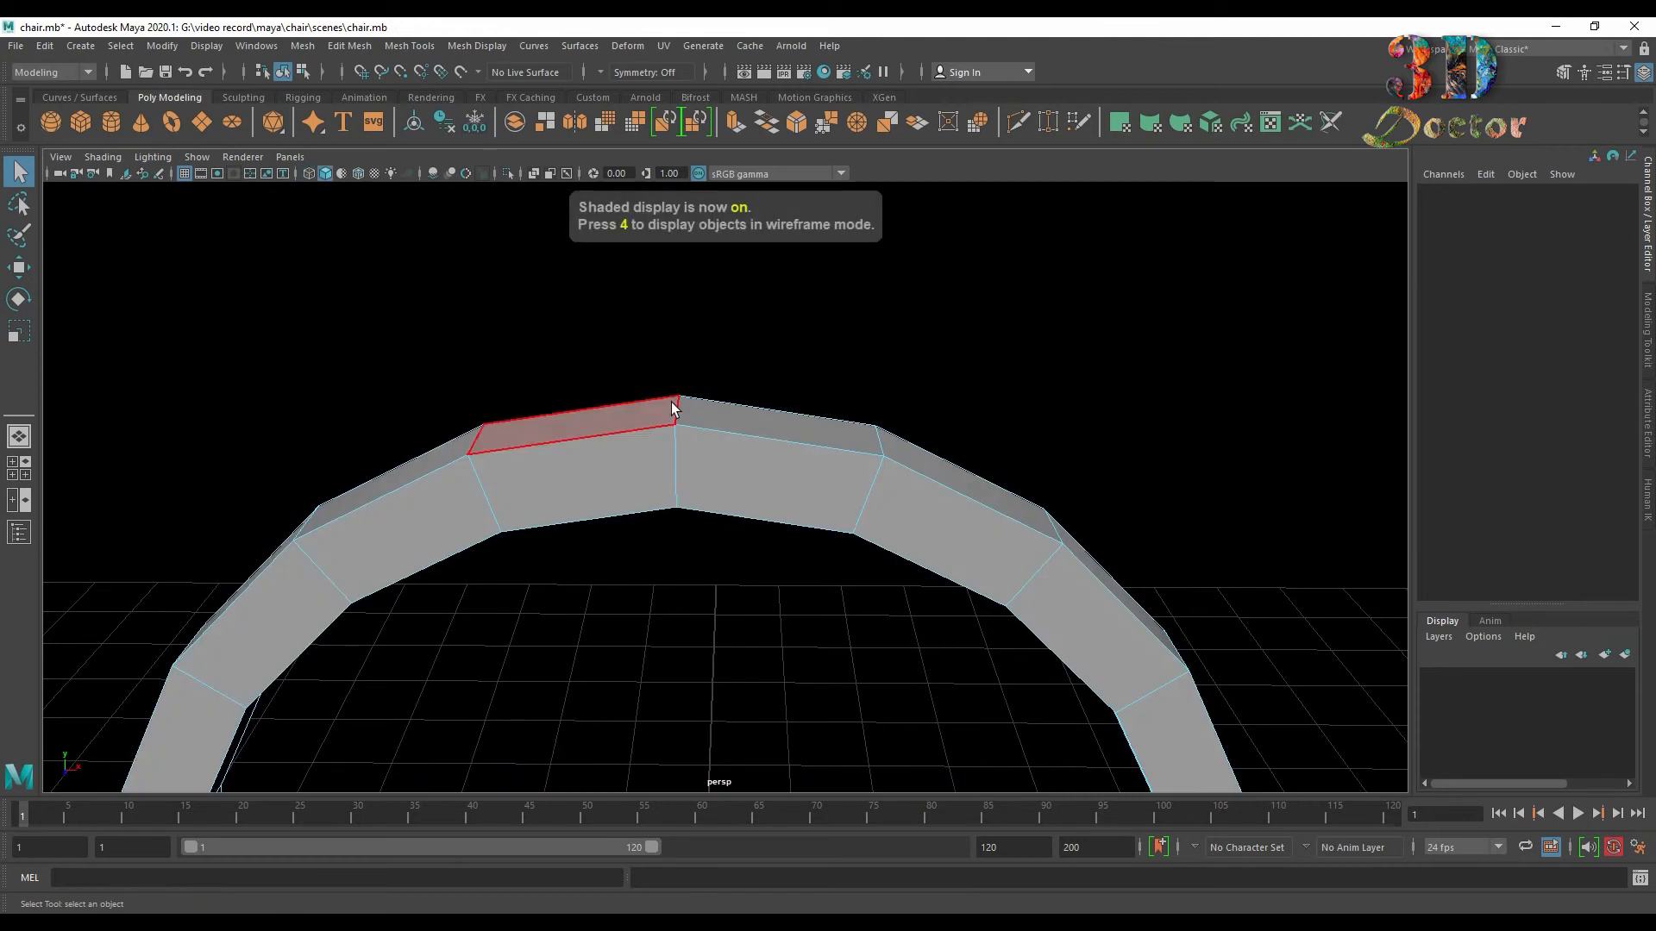
Merge the duplicate vertices at the two outer corners of the ring's seam, one corner at a time.
right_click_drag(664, 401, 561, 402)
left_click_drag(624, 355, 710, 403)
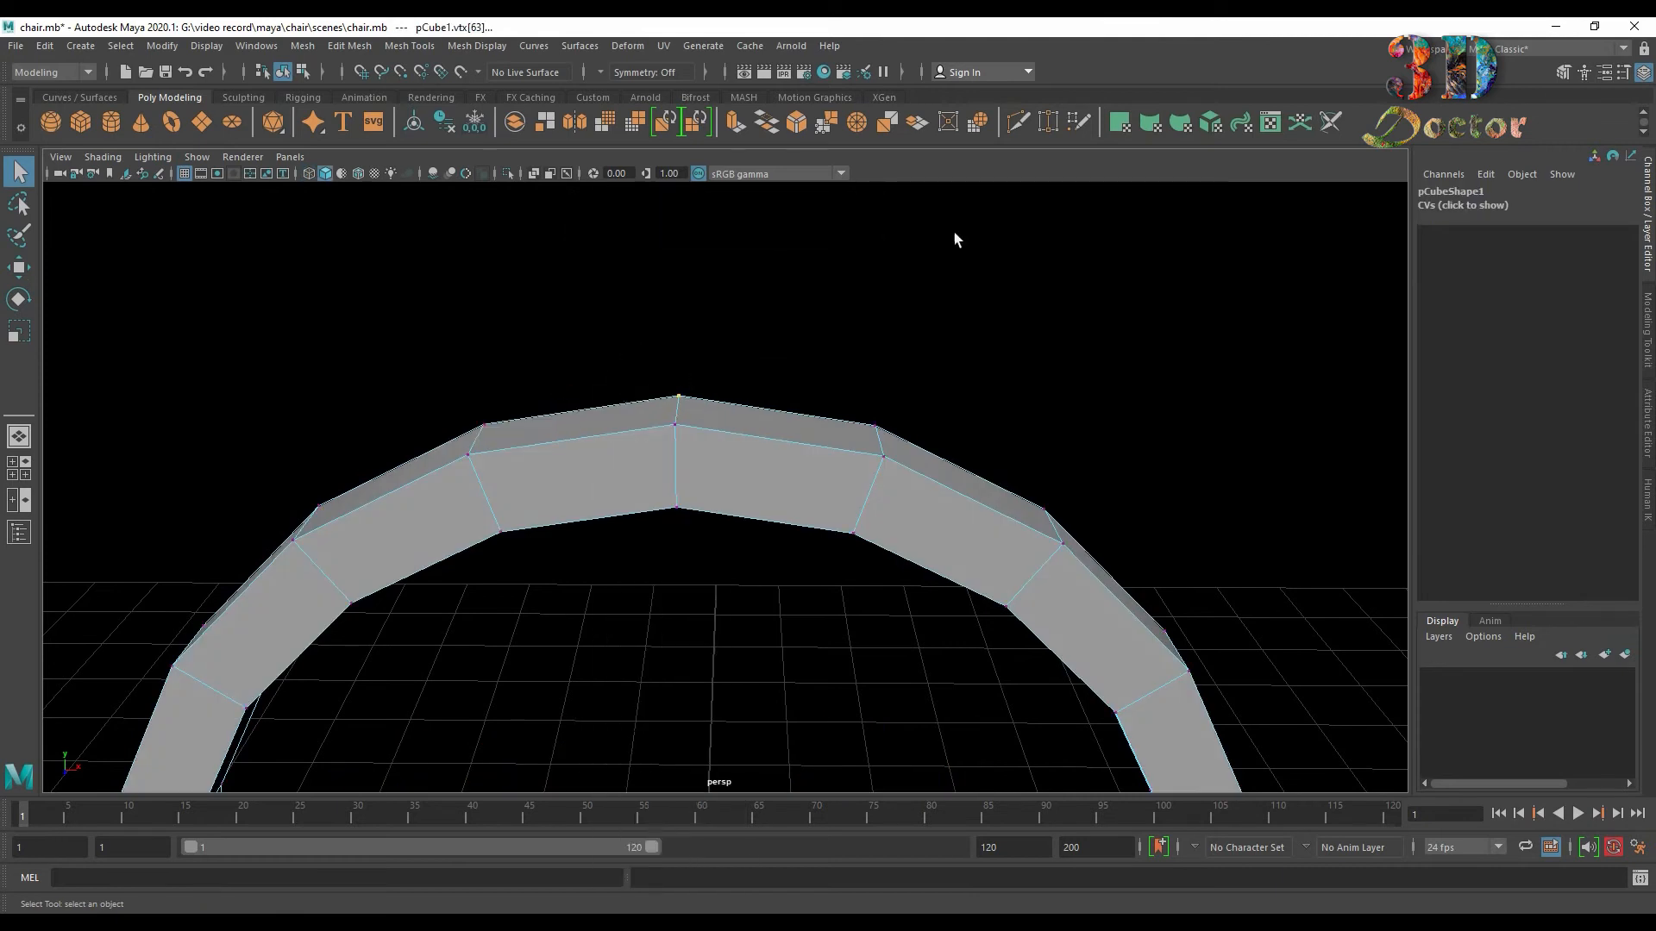
left_click(349, 45)
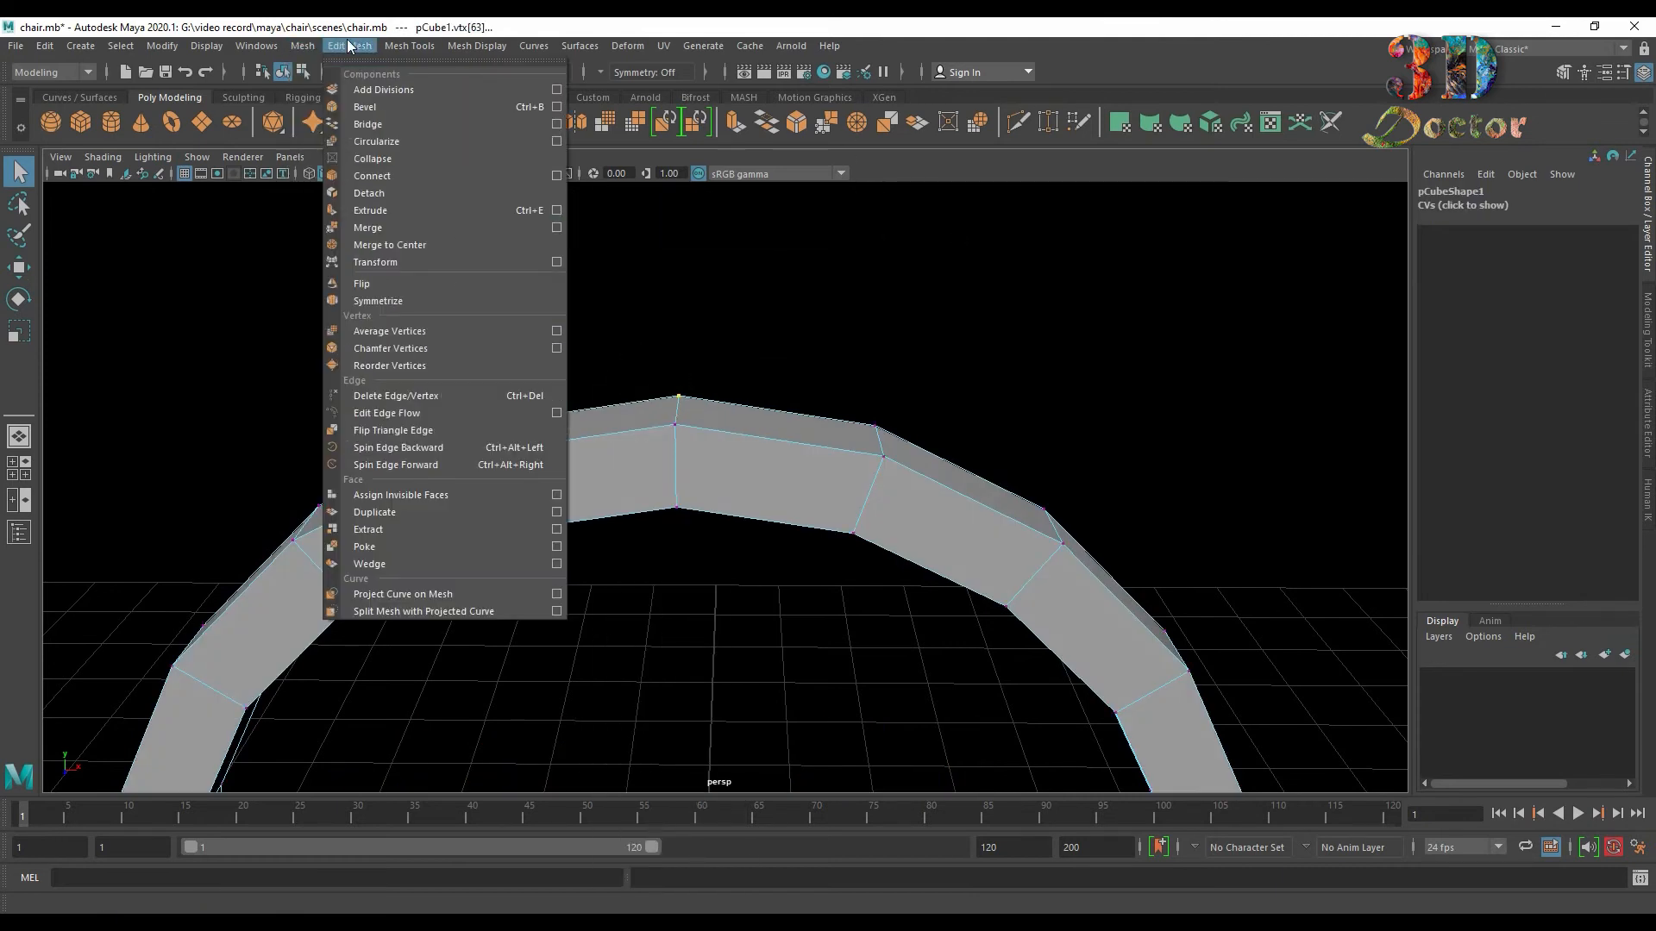
left_click(409, 207)
left_click(676, 424)
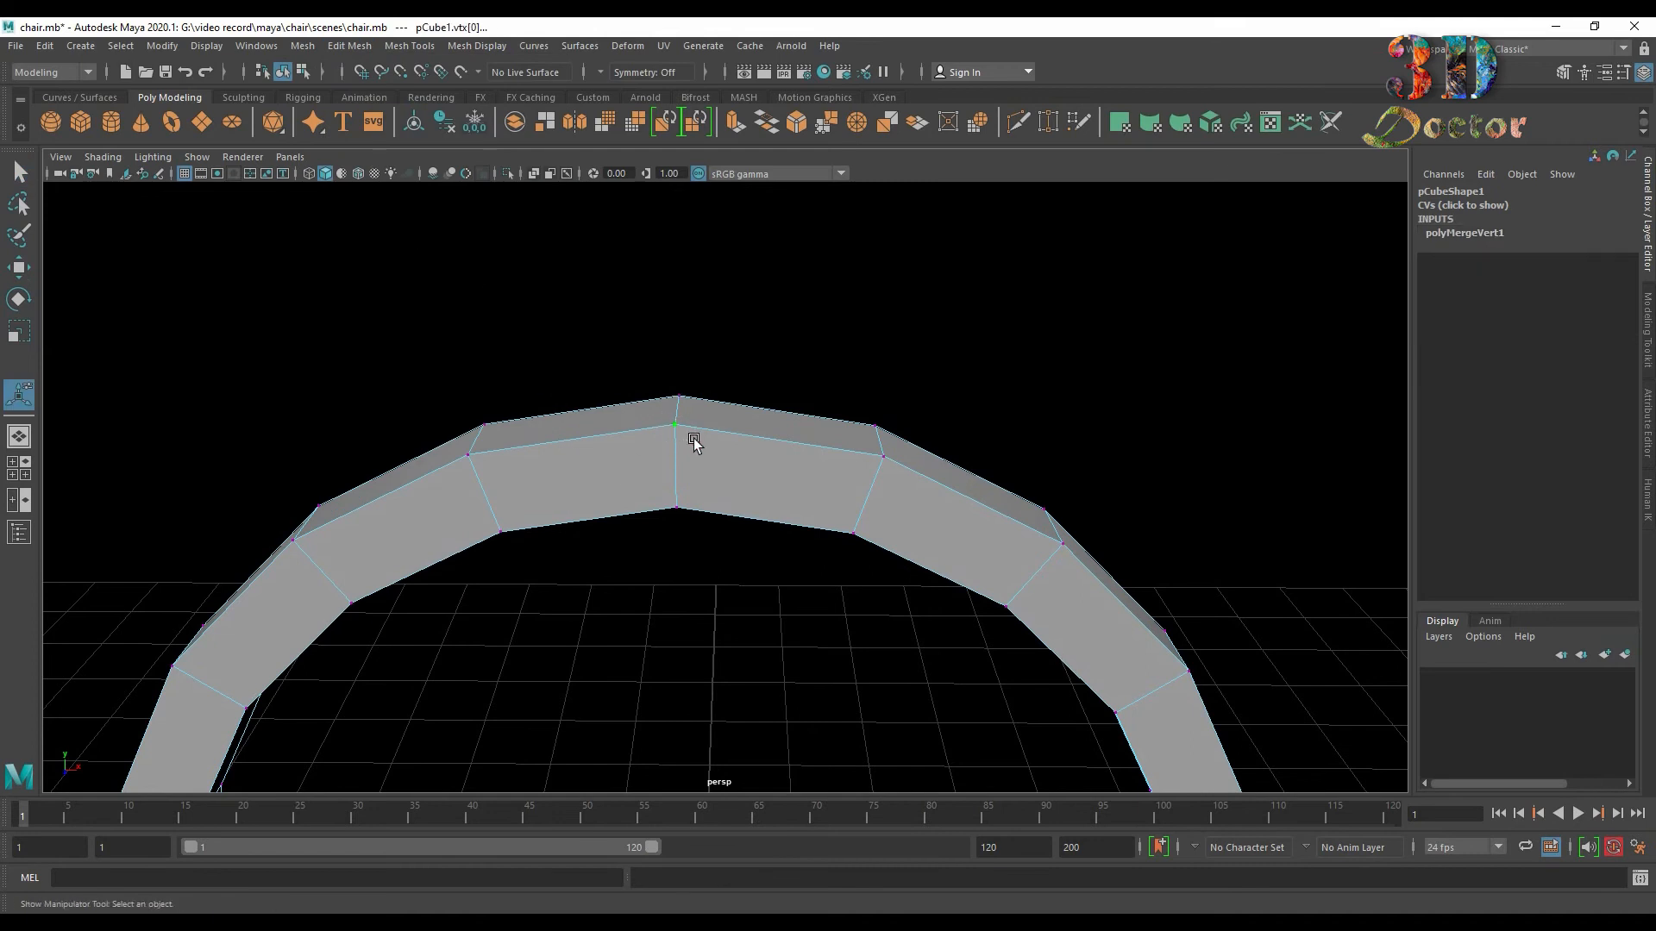
left_click(349, 46)
left_click(453, 245)
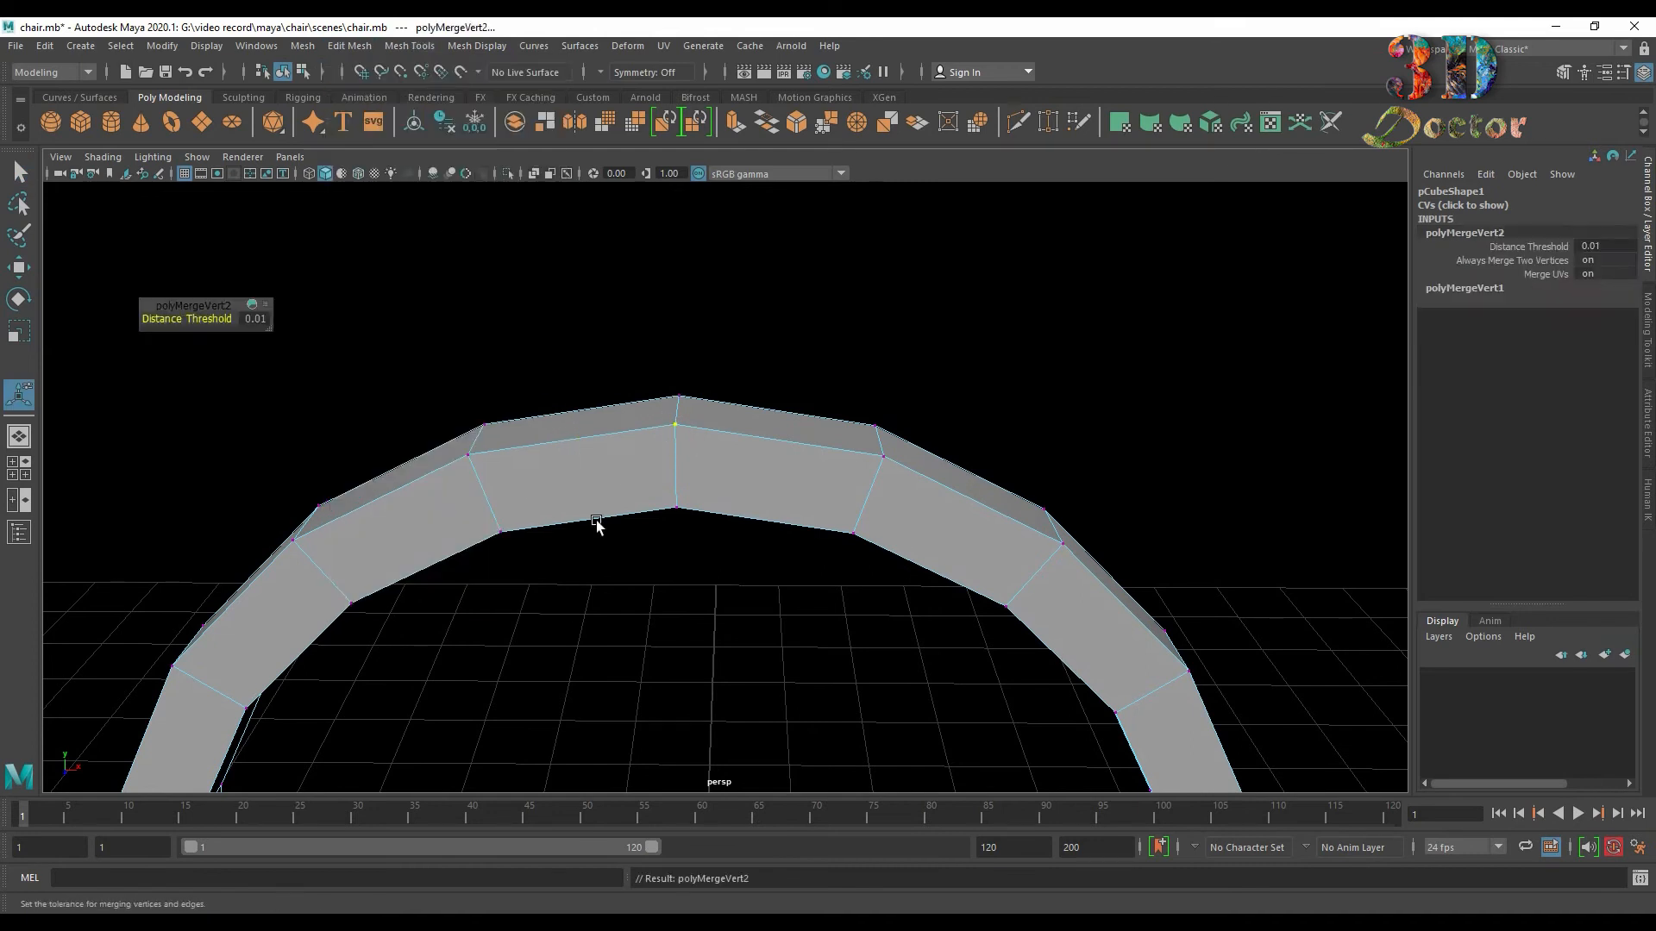
Merge the duplicate vertices at the two inner corners of the ring's seam.
left_click_drag(655, 497, 681, 516)
left_click(339, 48)
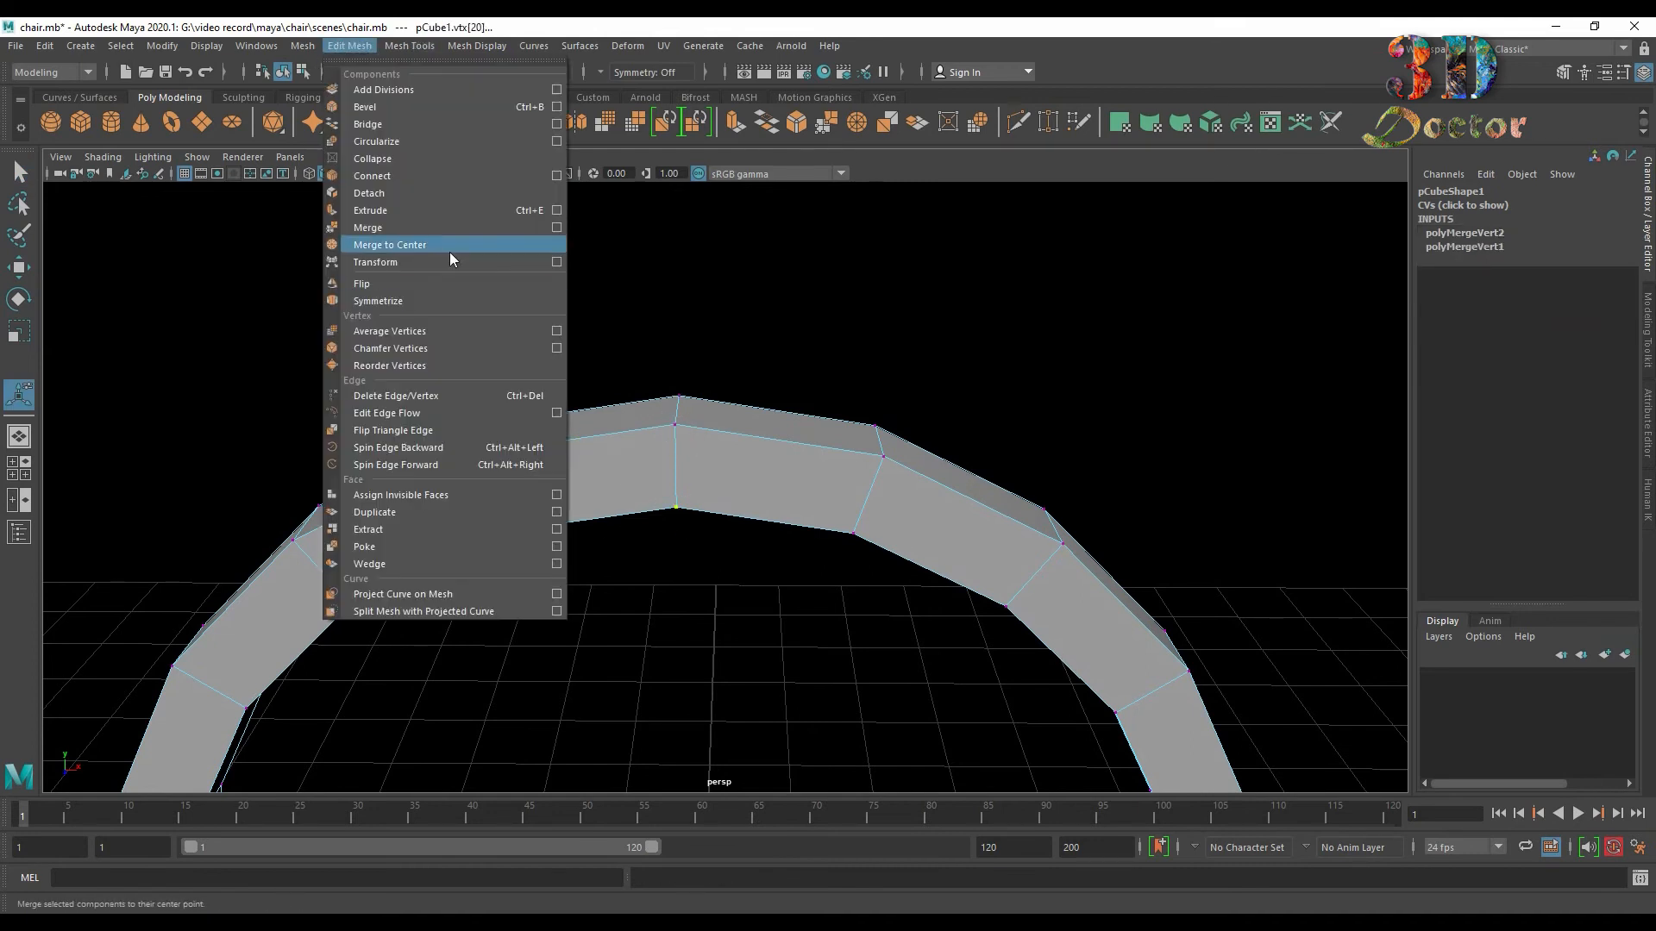
left_click(451, 248)
left_click_drag(499, 333, 709, 552, "alt")
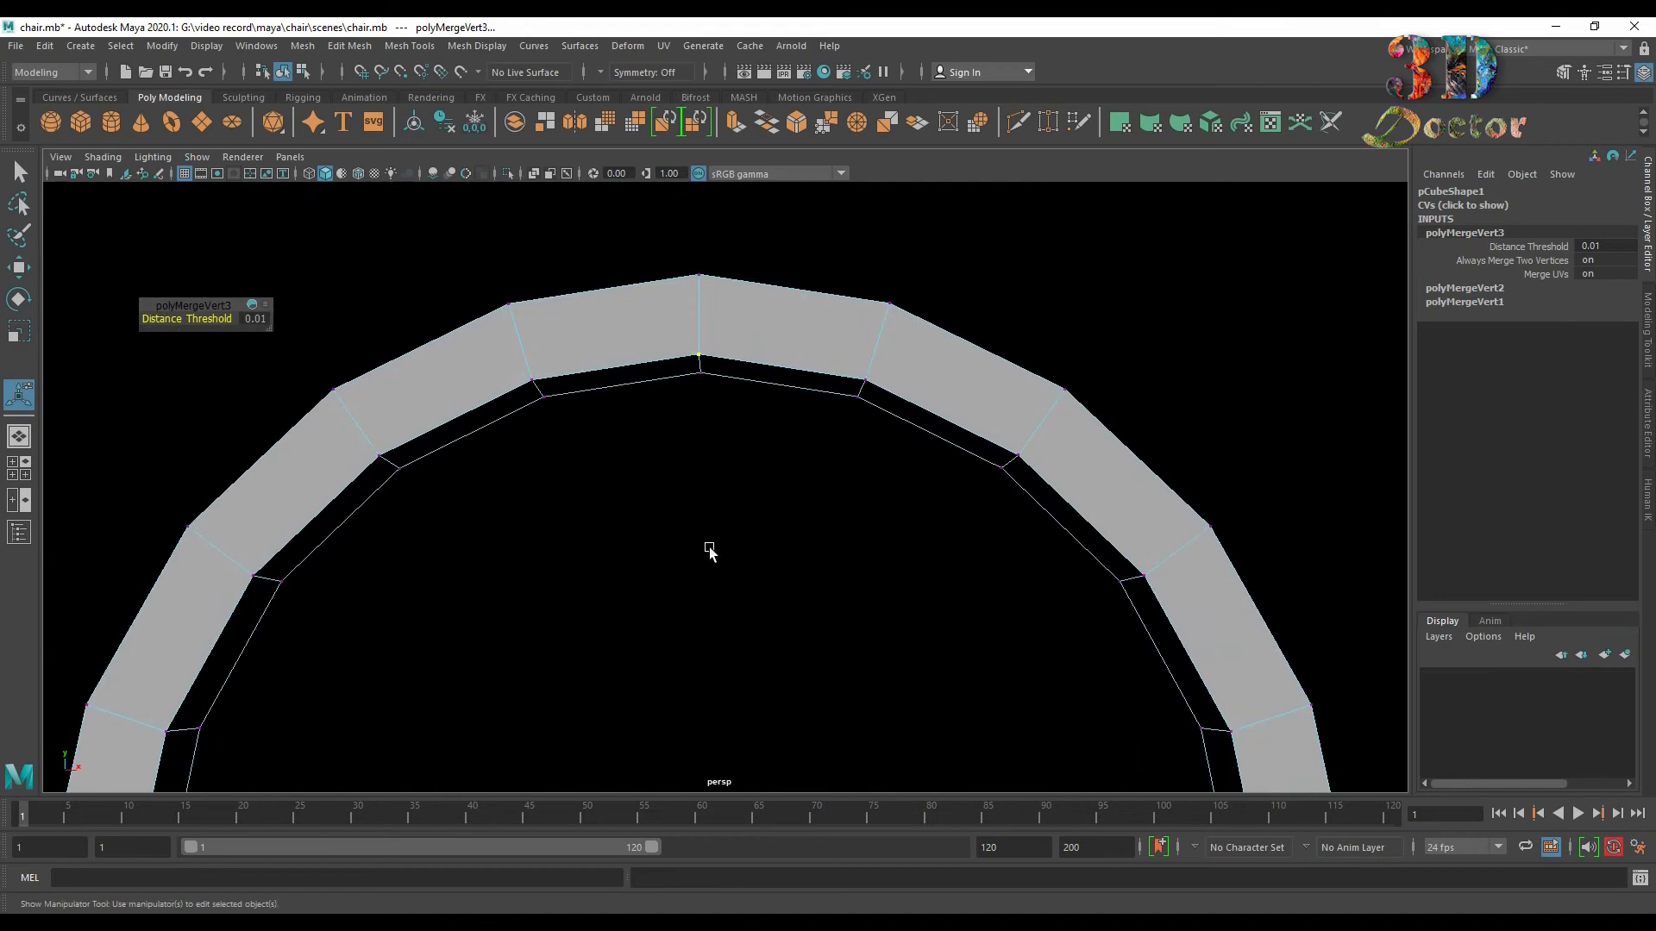
left_click(690, 371)
left_click(349, 46)
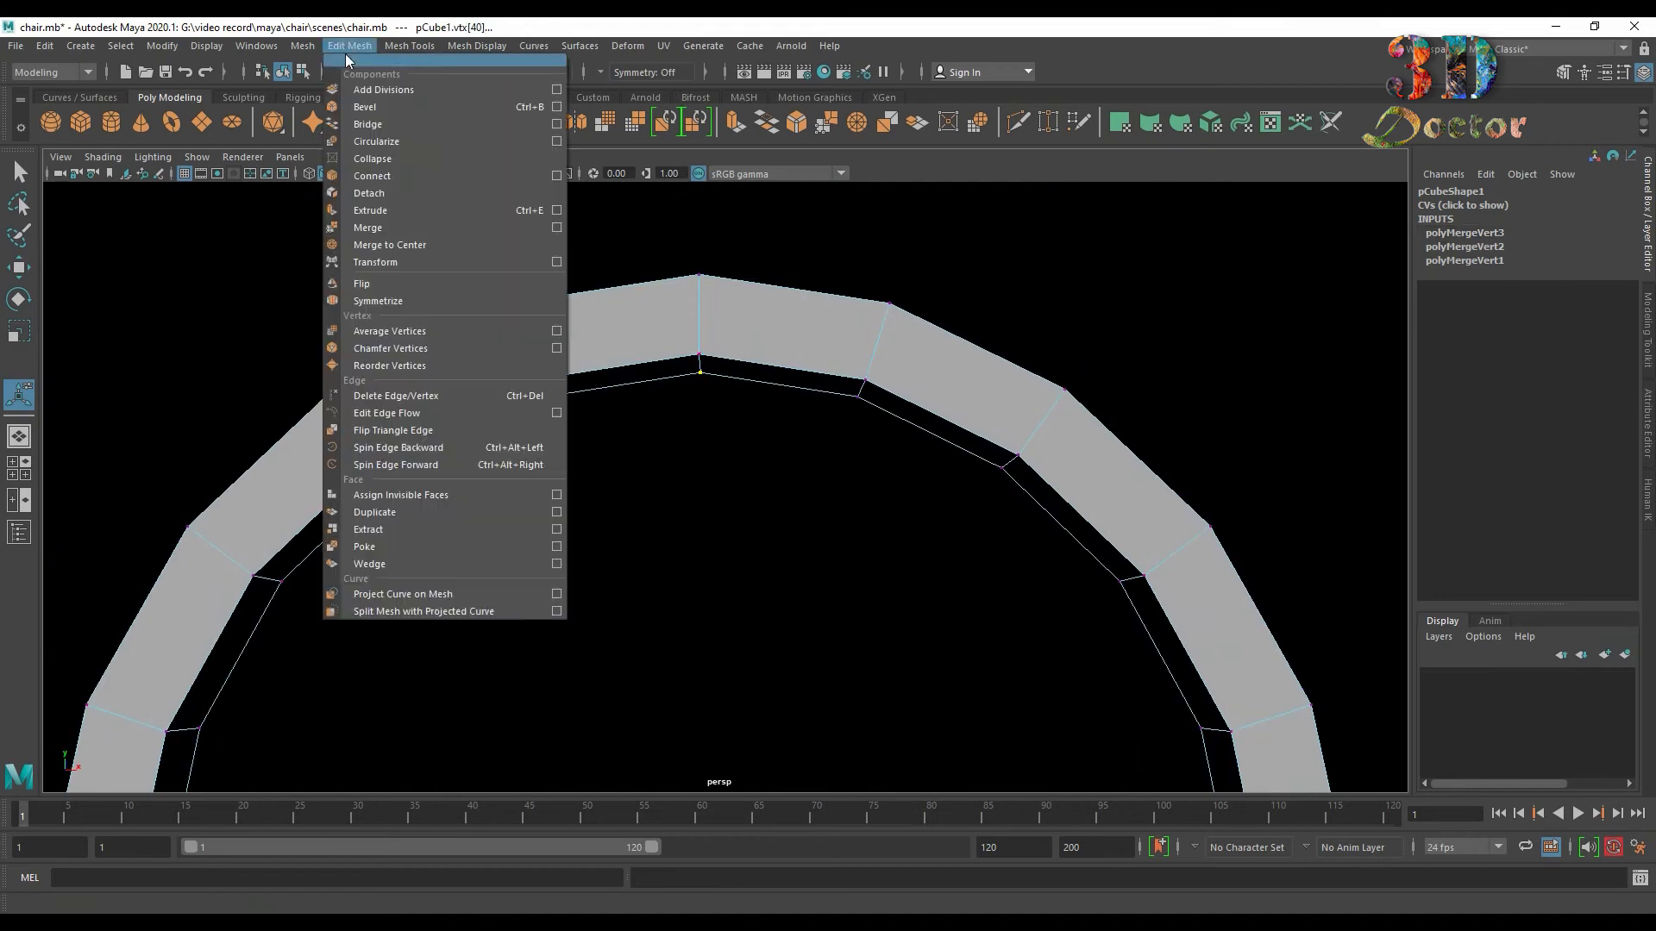
left_click(395, 213)
left_click_drag(682, 371, 712, 393, "alt")
scroll(712, 393, "down", 4)
middle_click_drag(712, 393, 736, 278, "alt")
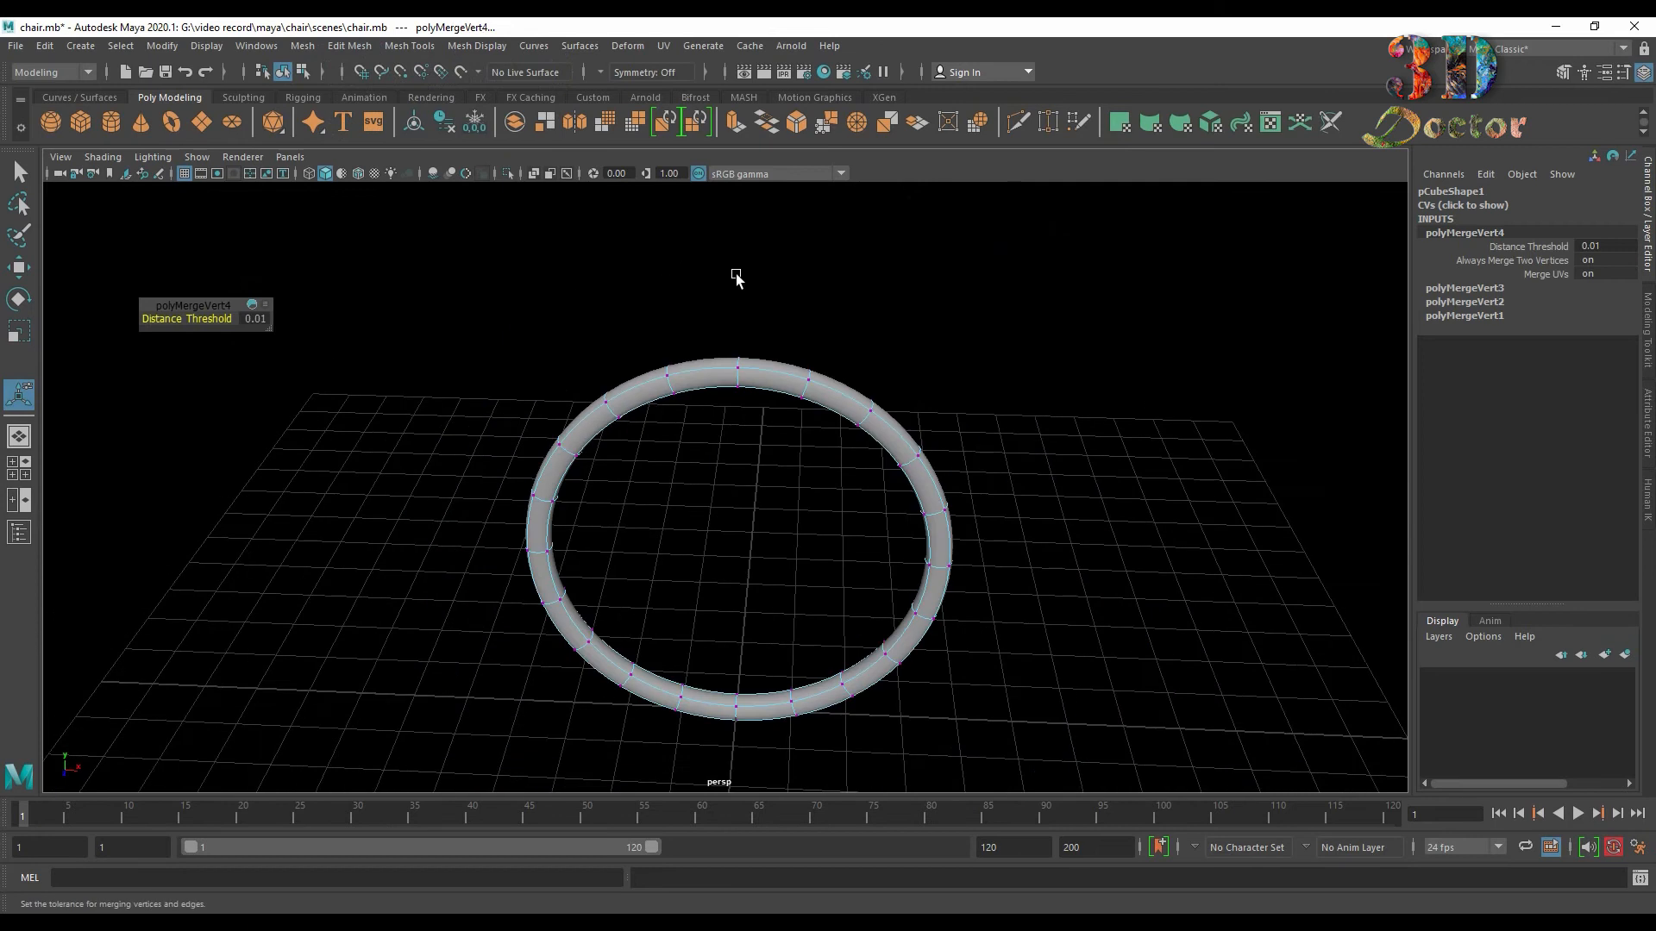
scroll(736, 436, "up", 5)
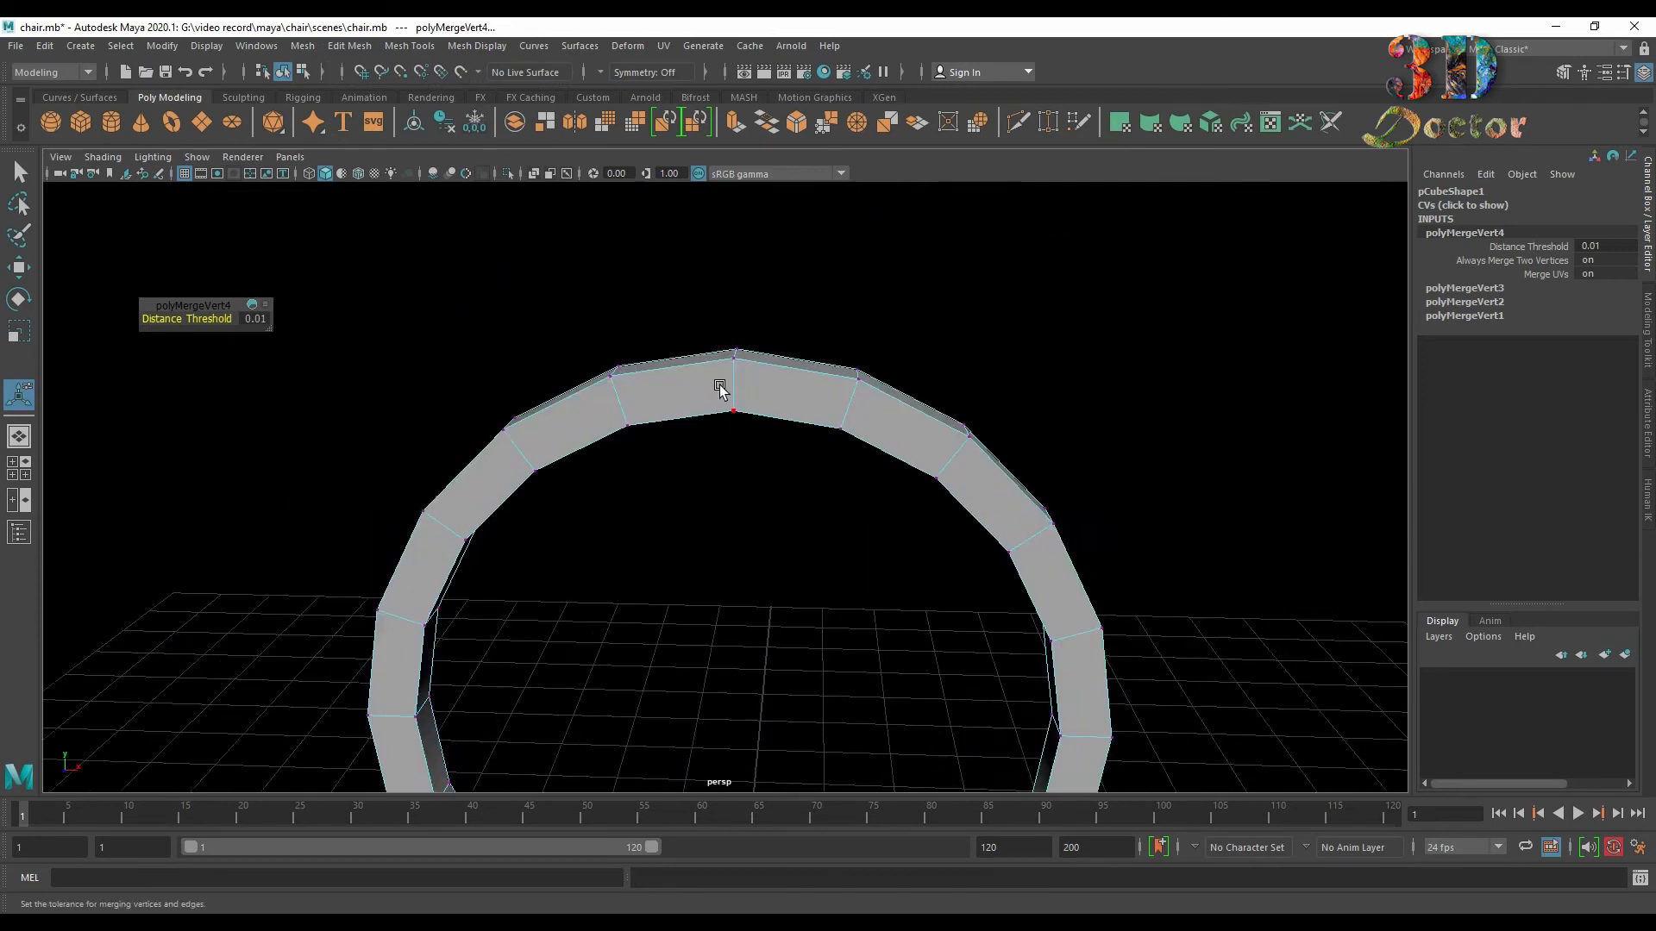
Bevel the ring's lengthwise corner edge loops with 2 segments and a fraction of 0.2.
right_click_drag(720, 391, 807, 321)
scroll(854, 344, "up", 2)
left_click_drag(850, 345, 788, 366, "alt")
right_click_drag(656, 355, 643, 221)
double_click(660, 336)
left_click_drag(803, 303, 682, 355, "alt")
double_click(681, 356, "shift")
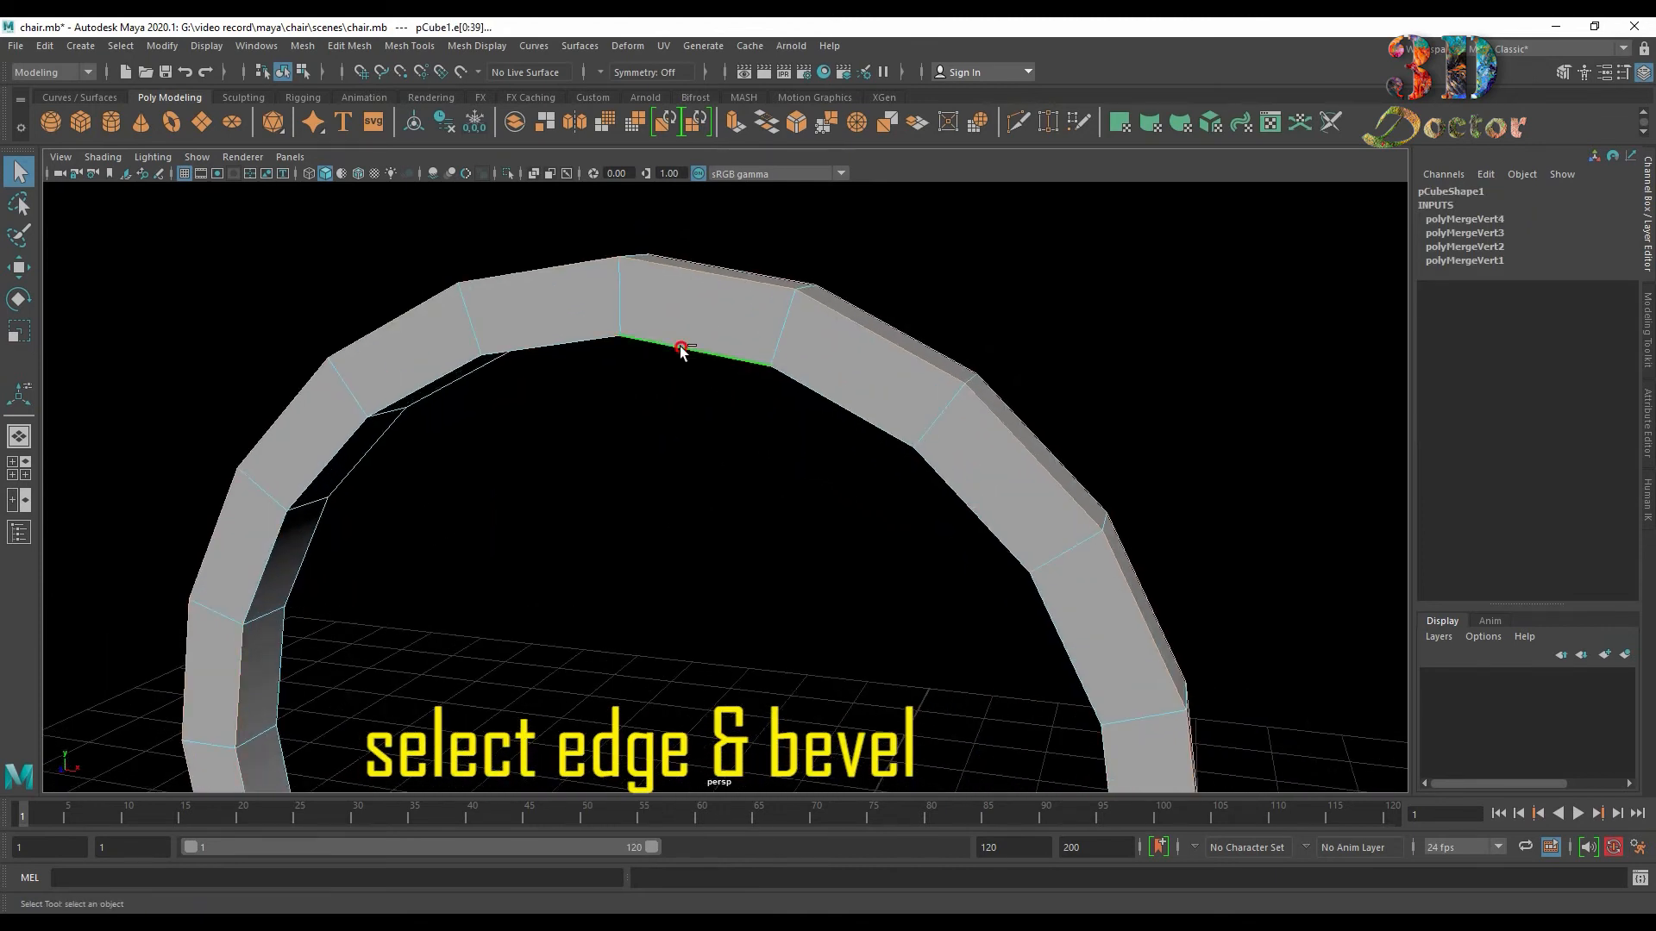
left_click(798, 123)
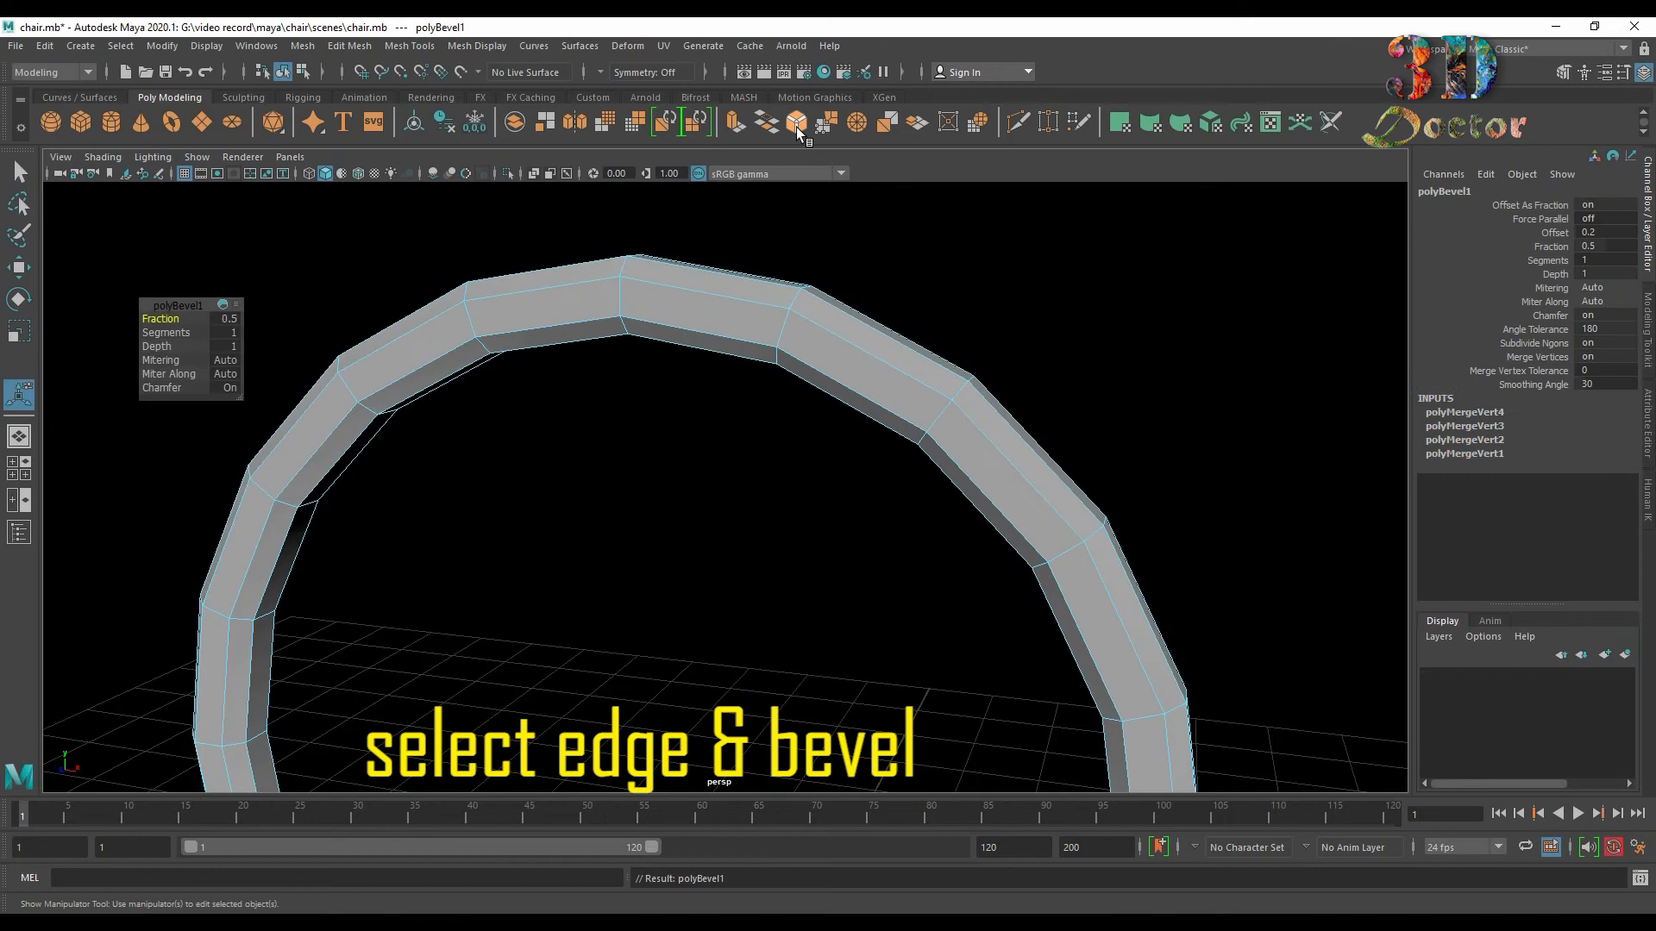
left_click_drag(164, 332, 173, 332)
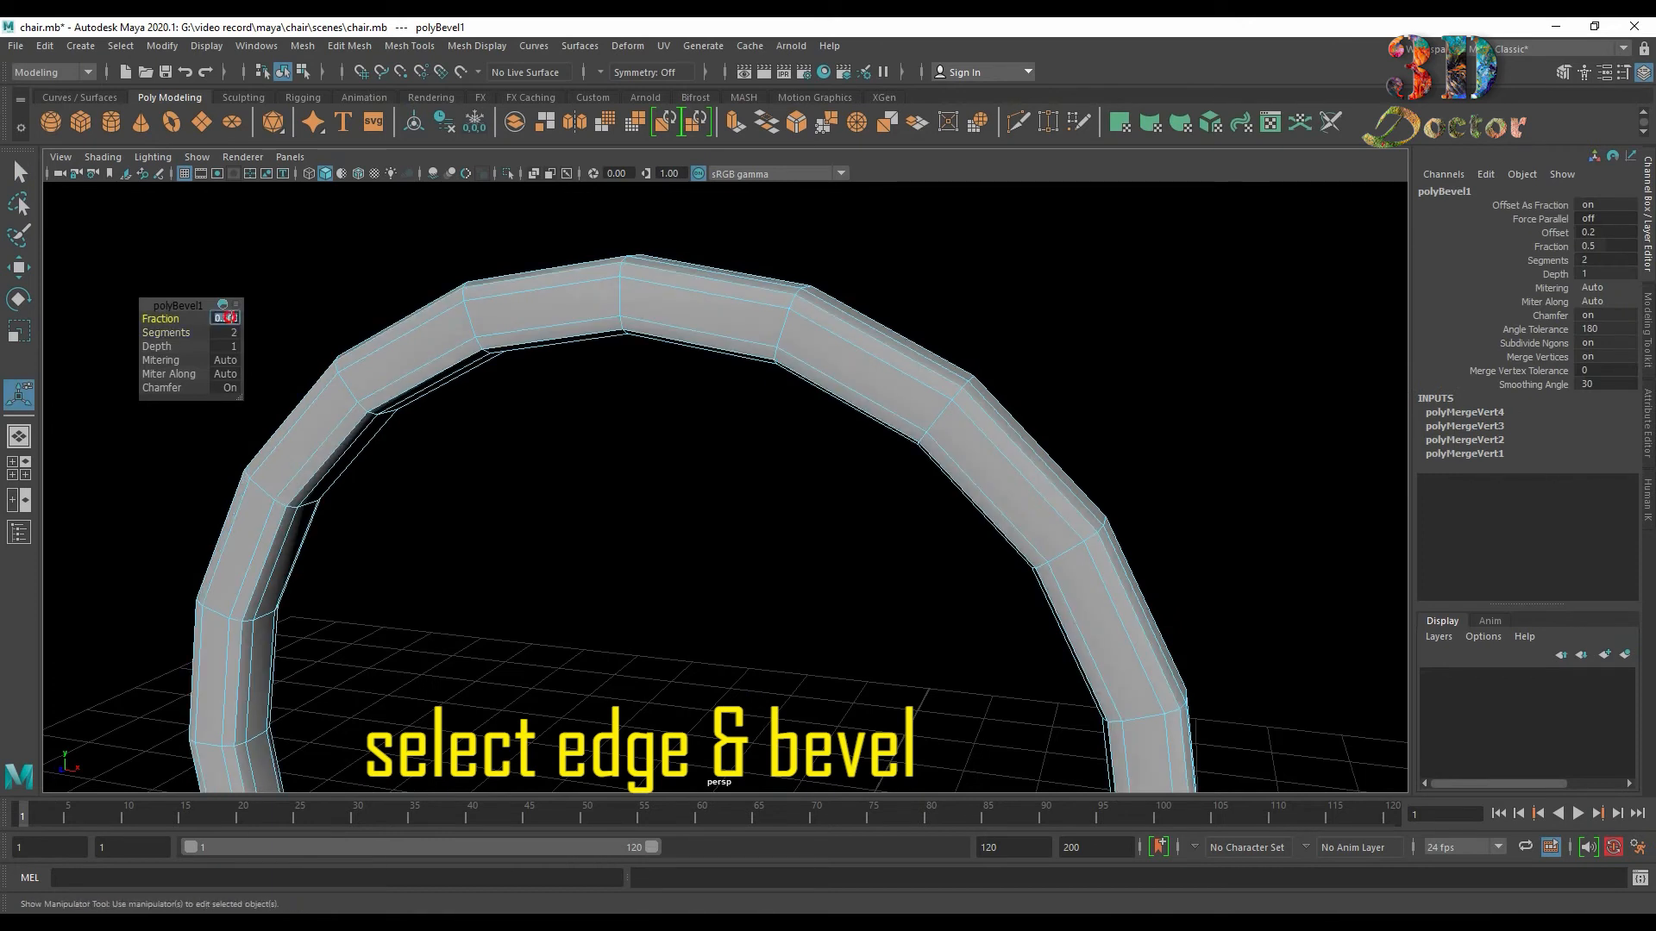
type("0.2")
key("Return")
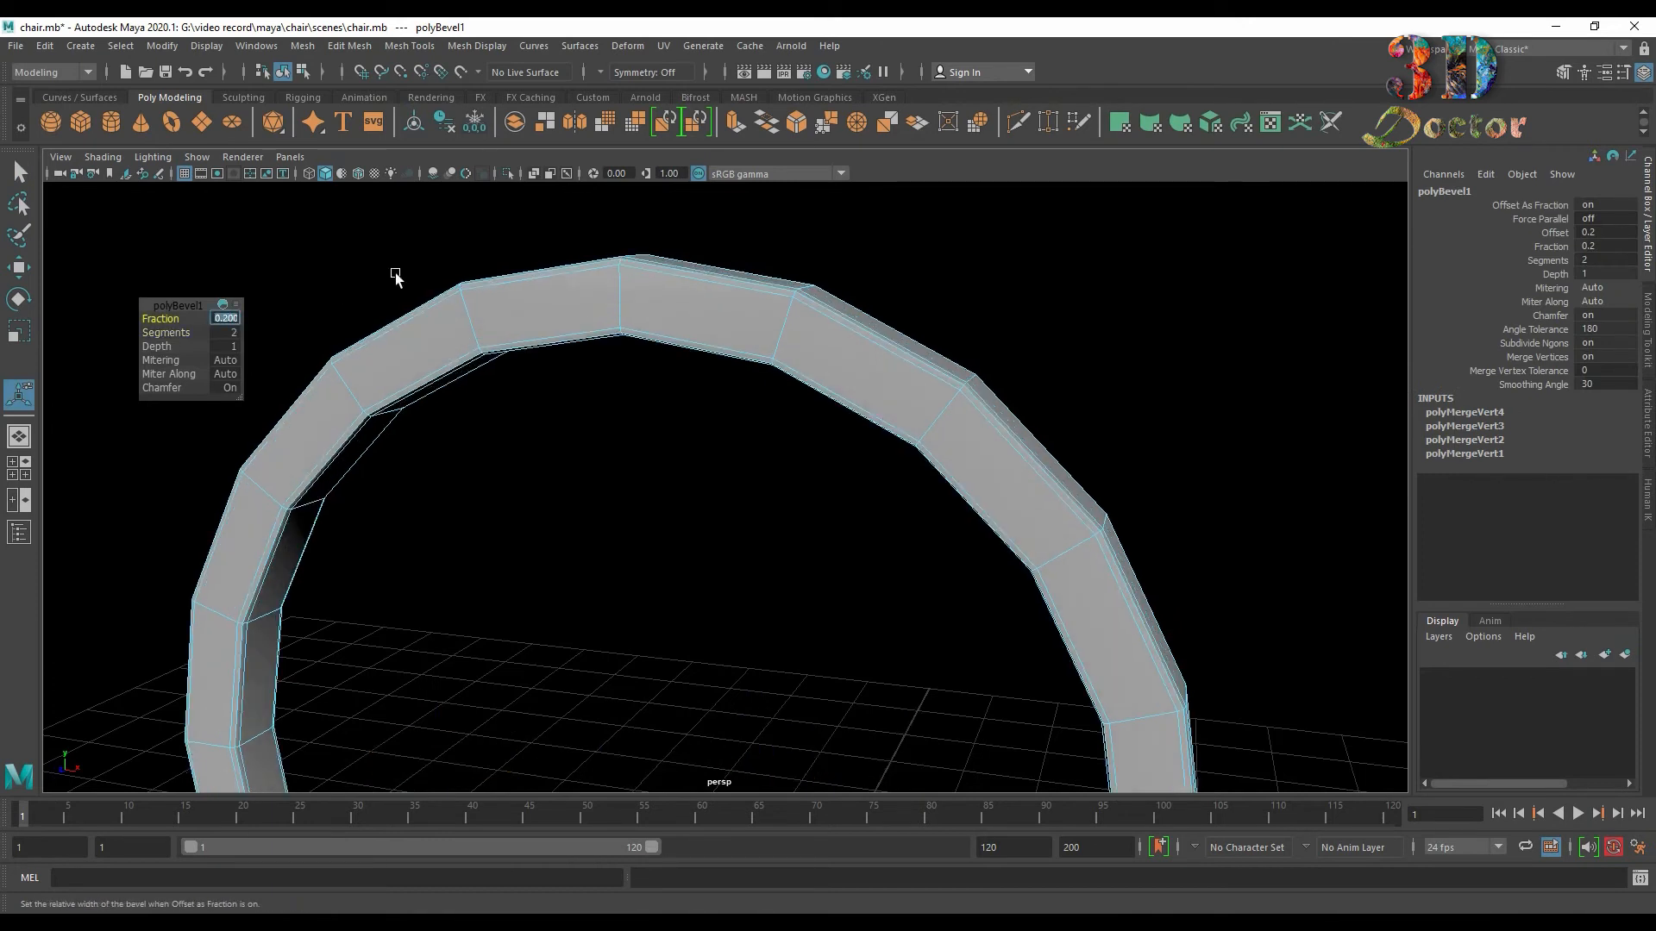
Return the ring to object mode and compare its smooth mesh preview with the unsmoothed display.
right_click_drag(648, 298, 854, 208)
scroll(1018, 284, "down", 8)
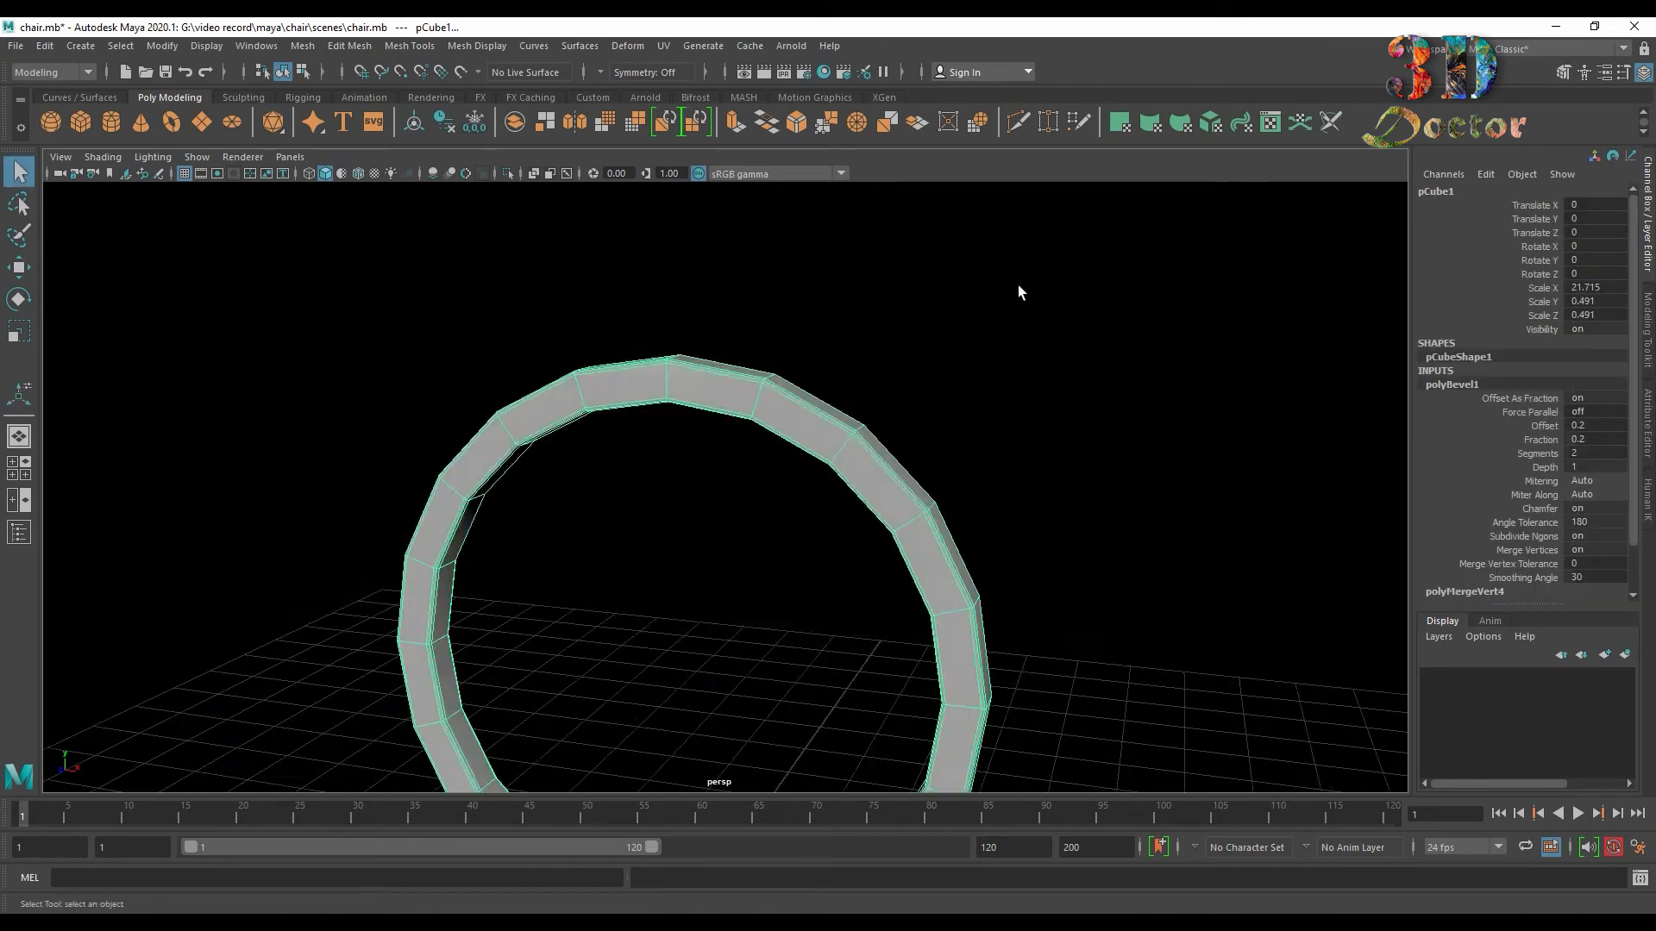
left_click_drag(1017, 285, 948, 328, "alt")
key("3")
left_click(843, 362)
middle_click_drag(949, 328, 867, 379, "alt")
key("1")
right_click_drag(867, 379, 385, 399, "alt")
Delete the beveled ring's construction history and center its pivot.
left_click(657, 367)
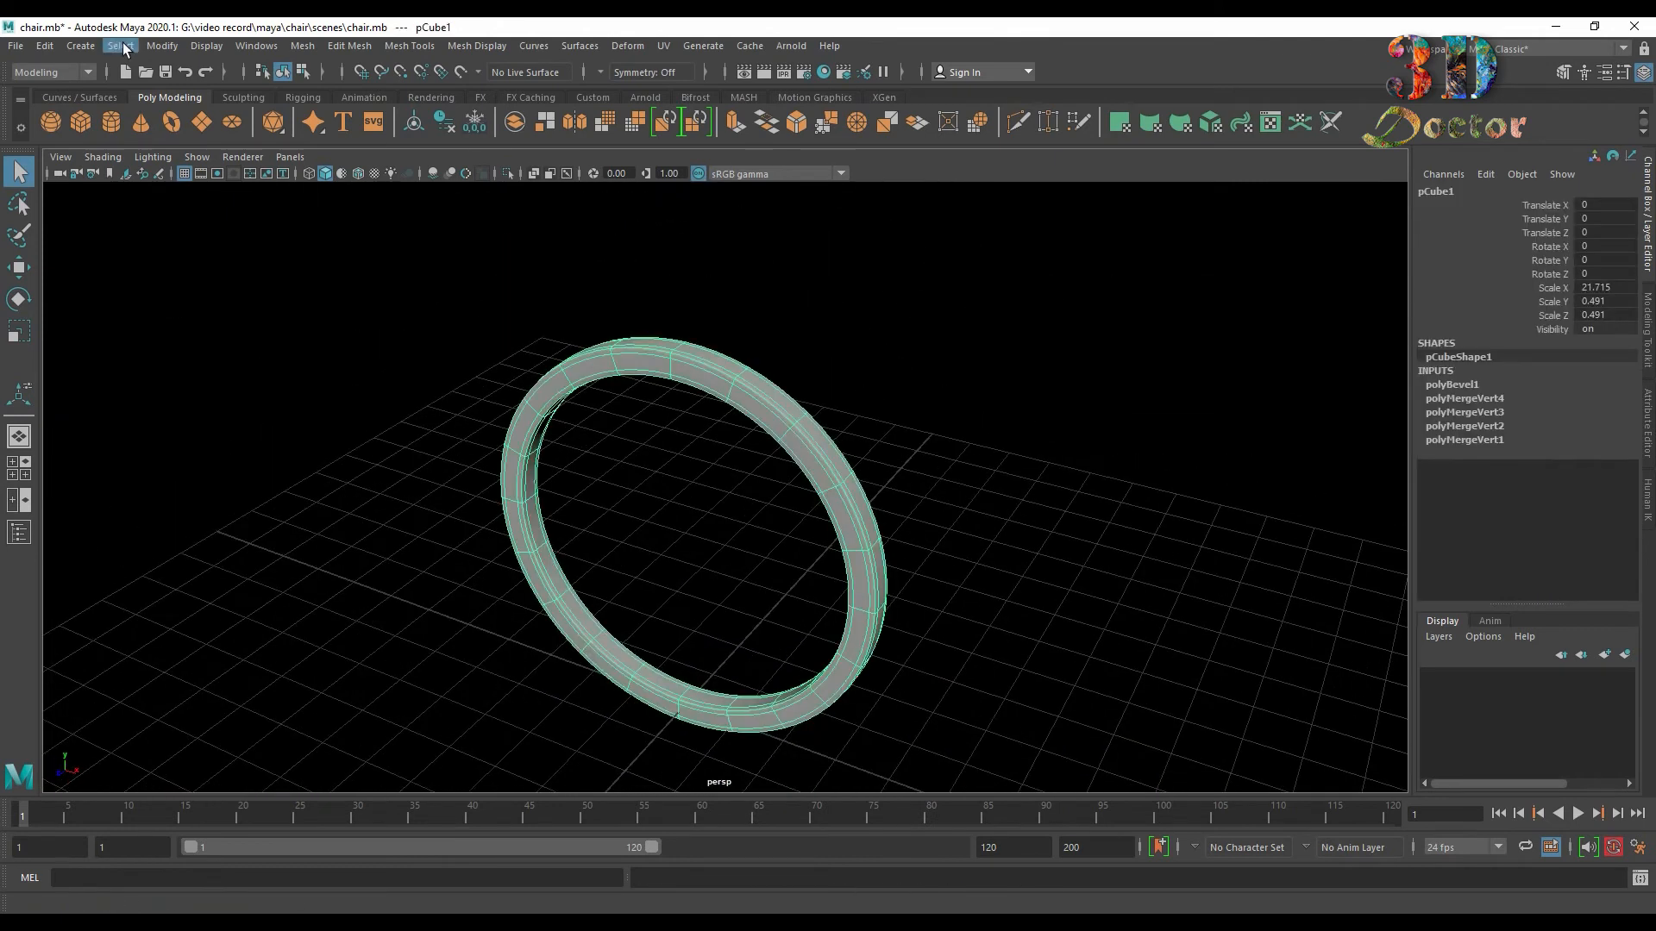
left_click(45, 45)
mouse_move(154, 248)
left_click(303, 249)
mouse_move(897, 410)
left_mouse_down("alt")
mouse_move(887, 443)
mouse_move(905, 436)
left_mouse_up("alt")
left_click(161, 46)
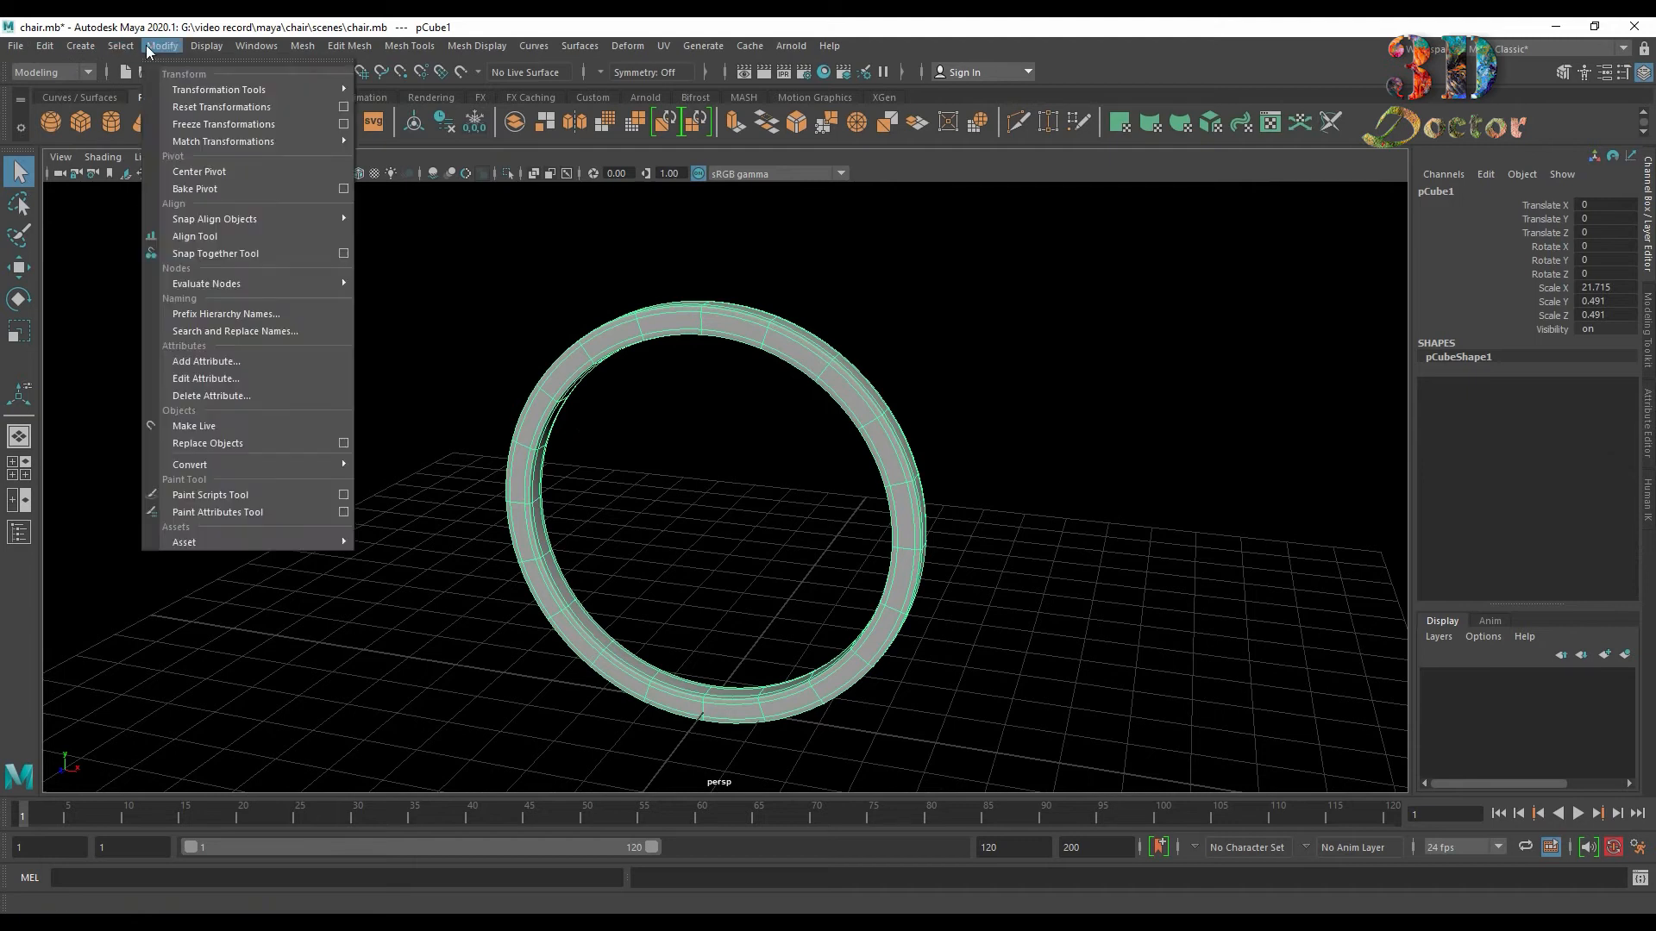
left_click(278, 210)
Rotate the ring about the X axis until it lies flat, parallel to the grid, and deselect it.
key("e")
left_click_drag(846, 467, 750, 517, "alt")
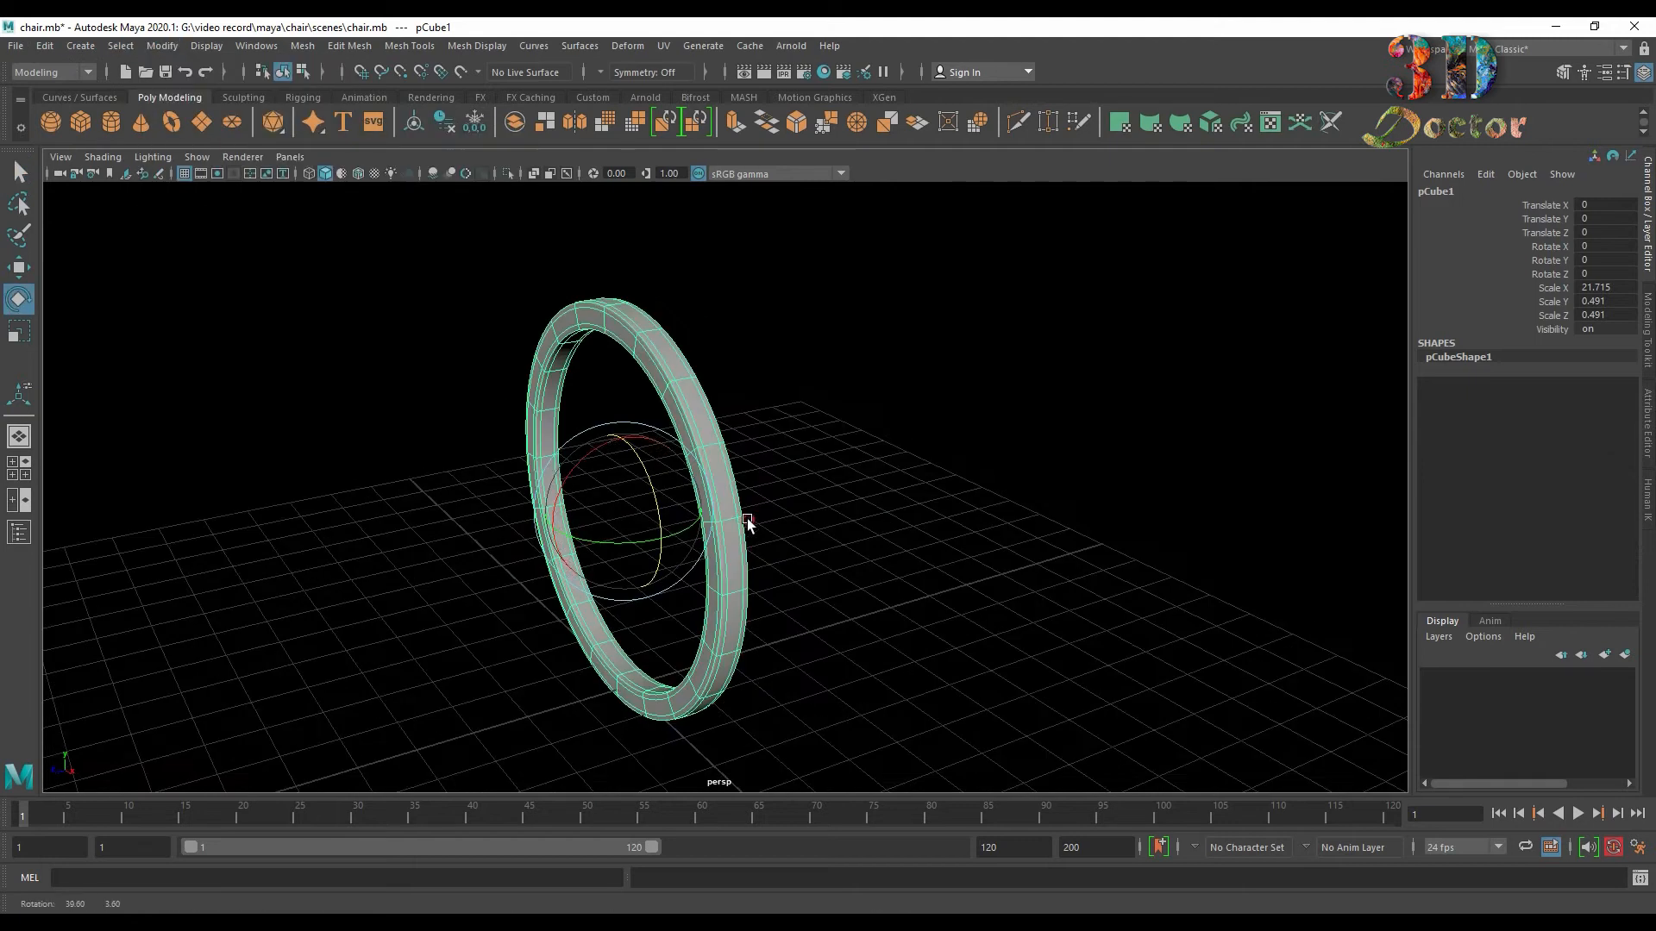
left_click_drag(561, 477, 565, 526)
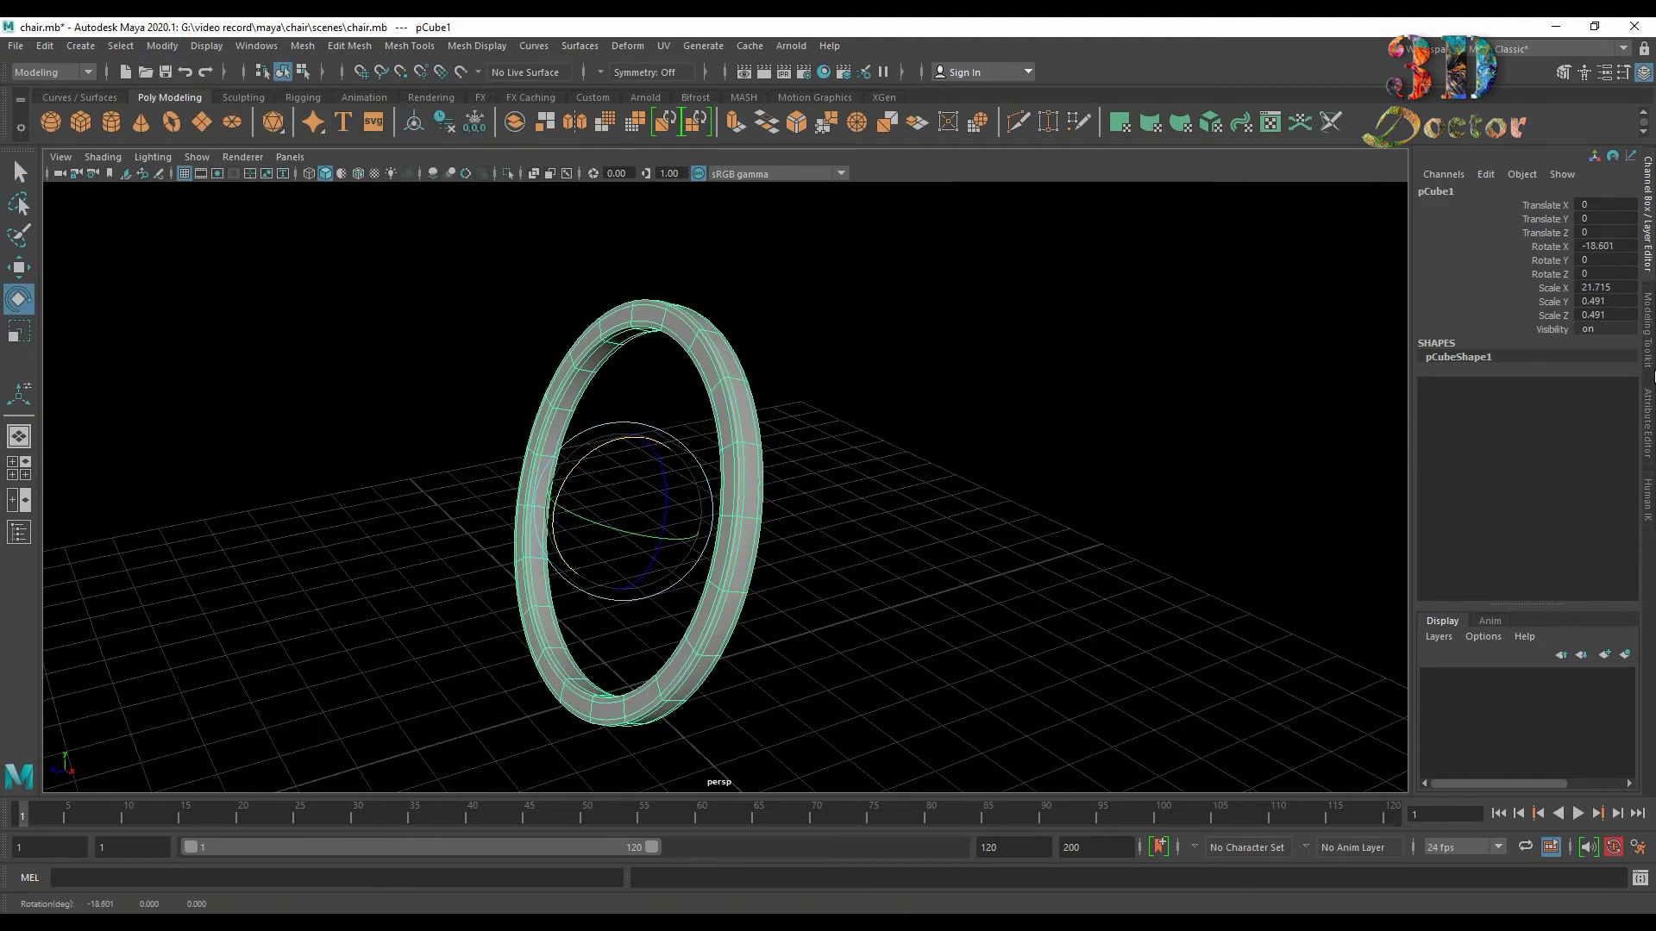
key("Return")
left_click(754, 614)
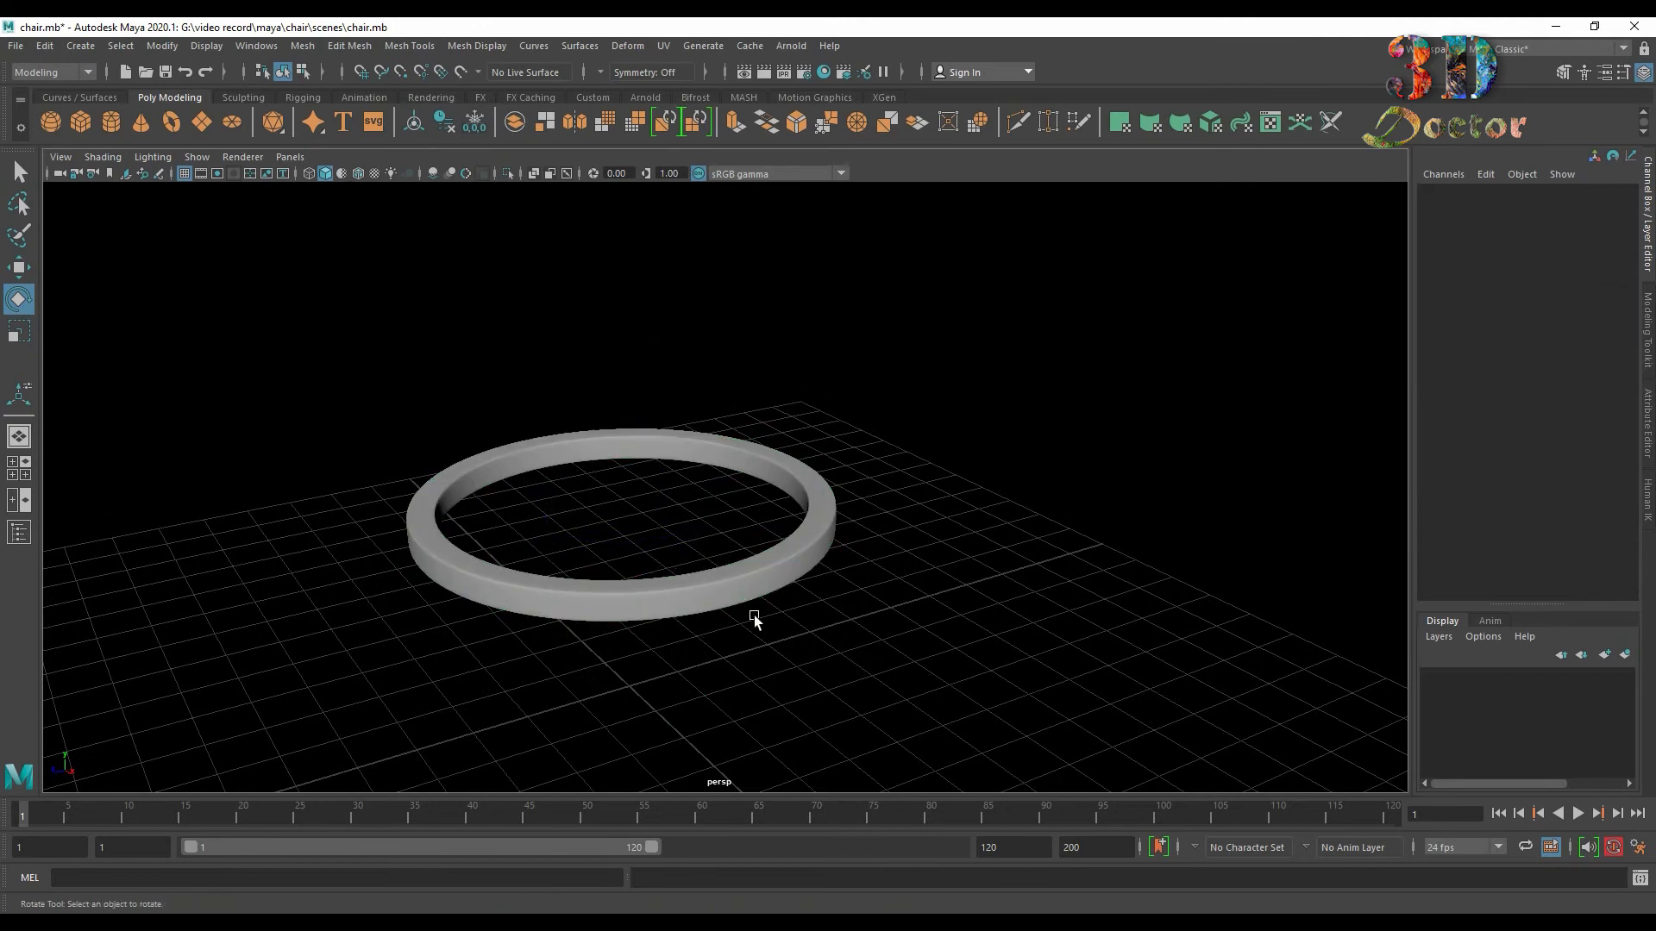
Lower the ring to about -3.24 in Translate Y so it sits around the grid plane, and check it from above.
key("ctrl+z")
left_click_drag(705, 643, 827, 554, "alt")
key("w")
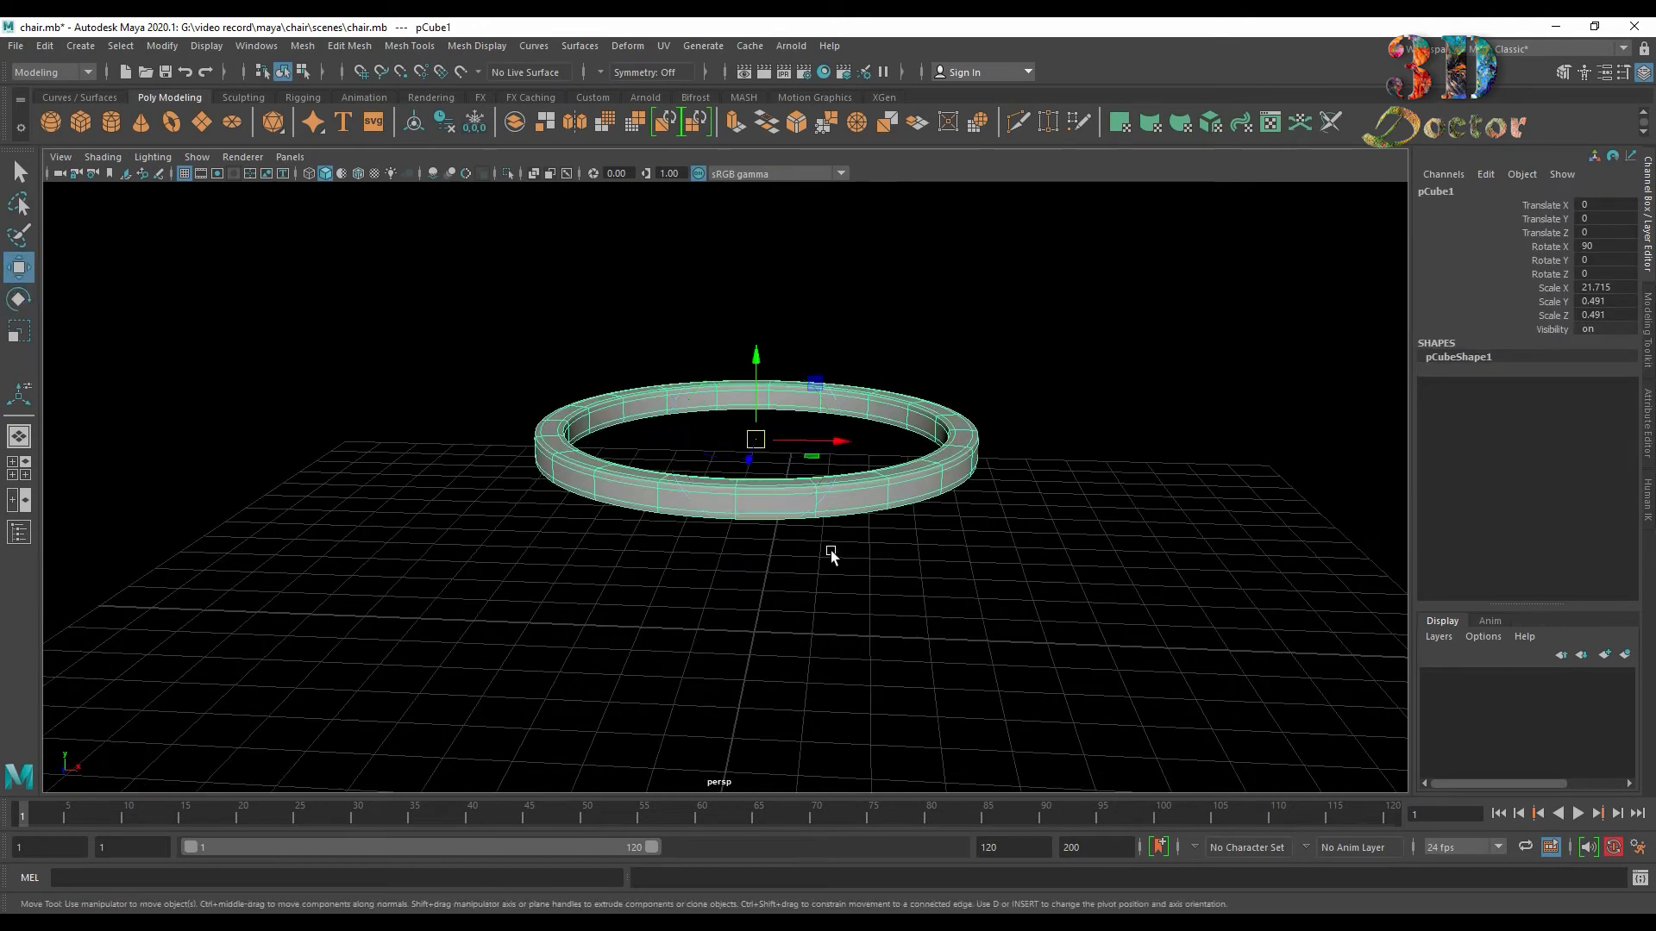
left_click_drag(762, 369, 759, 552)
key("space")
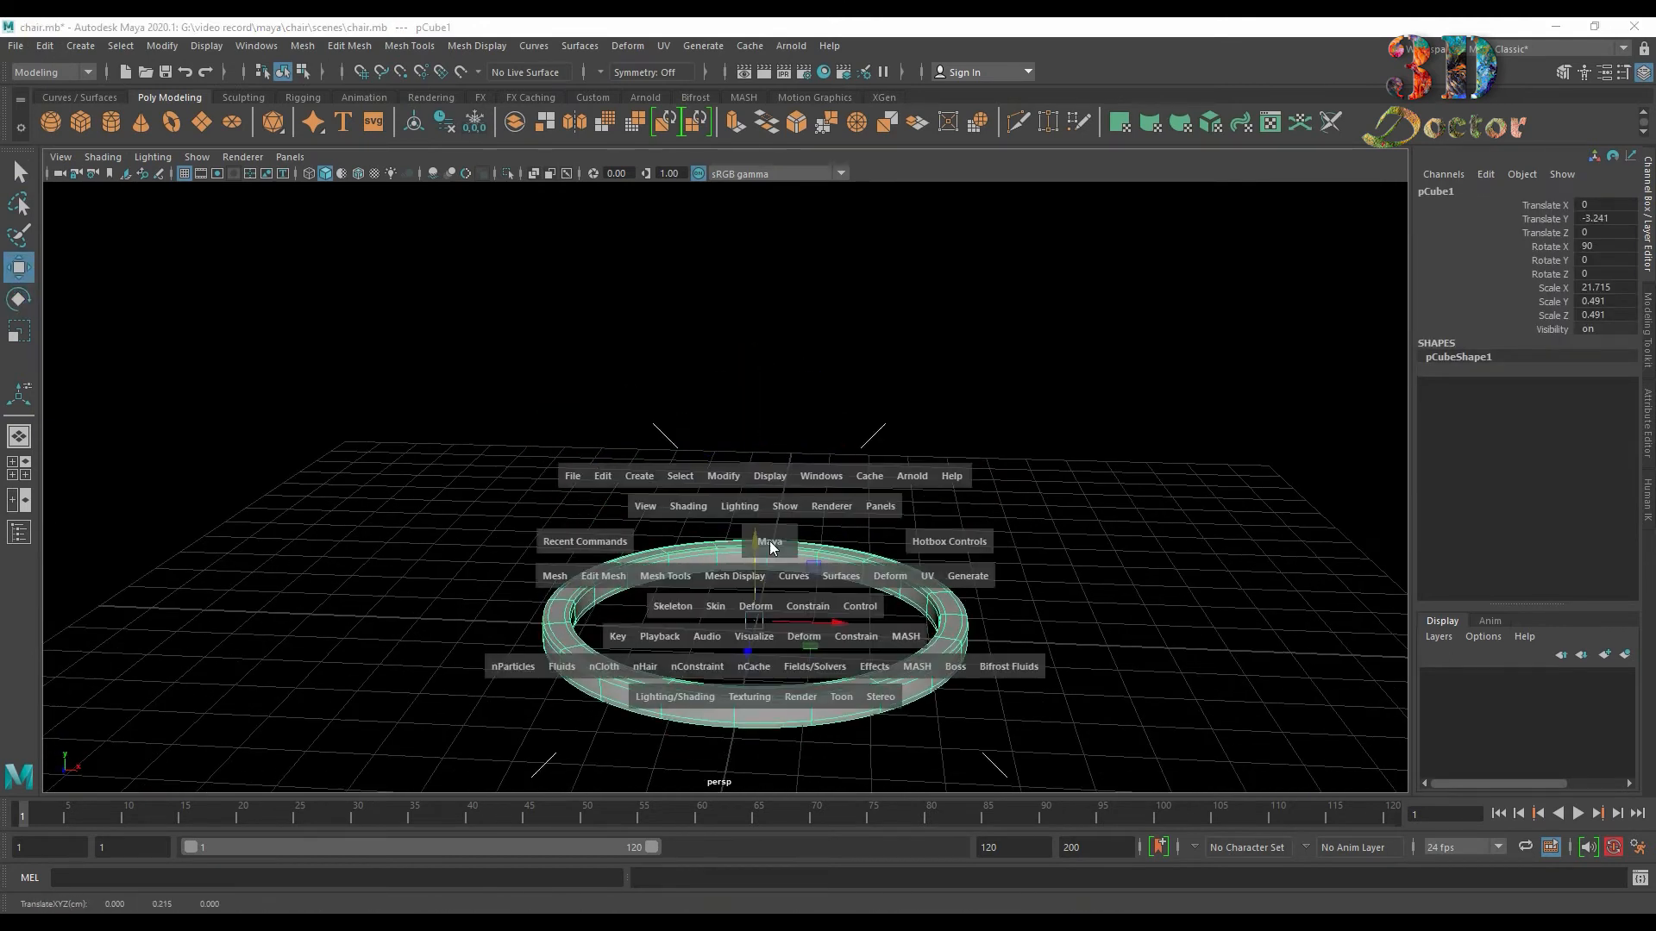
key("space")
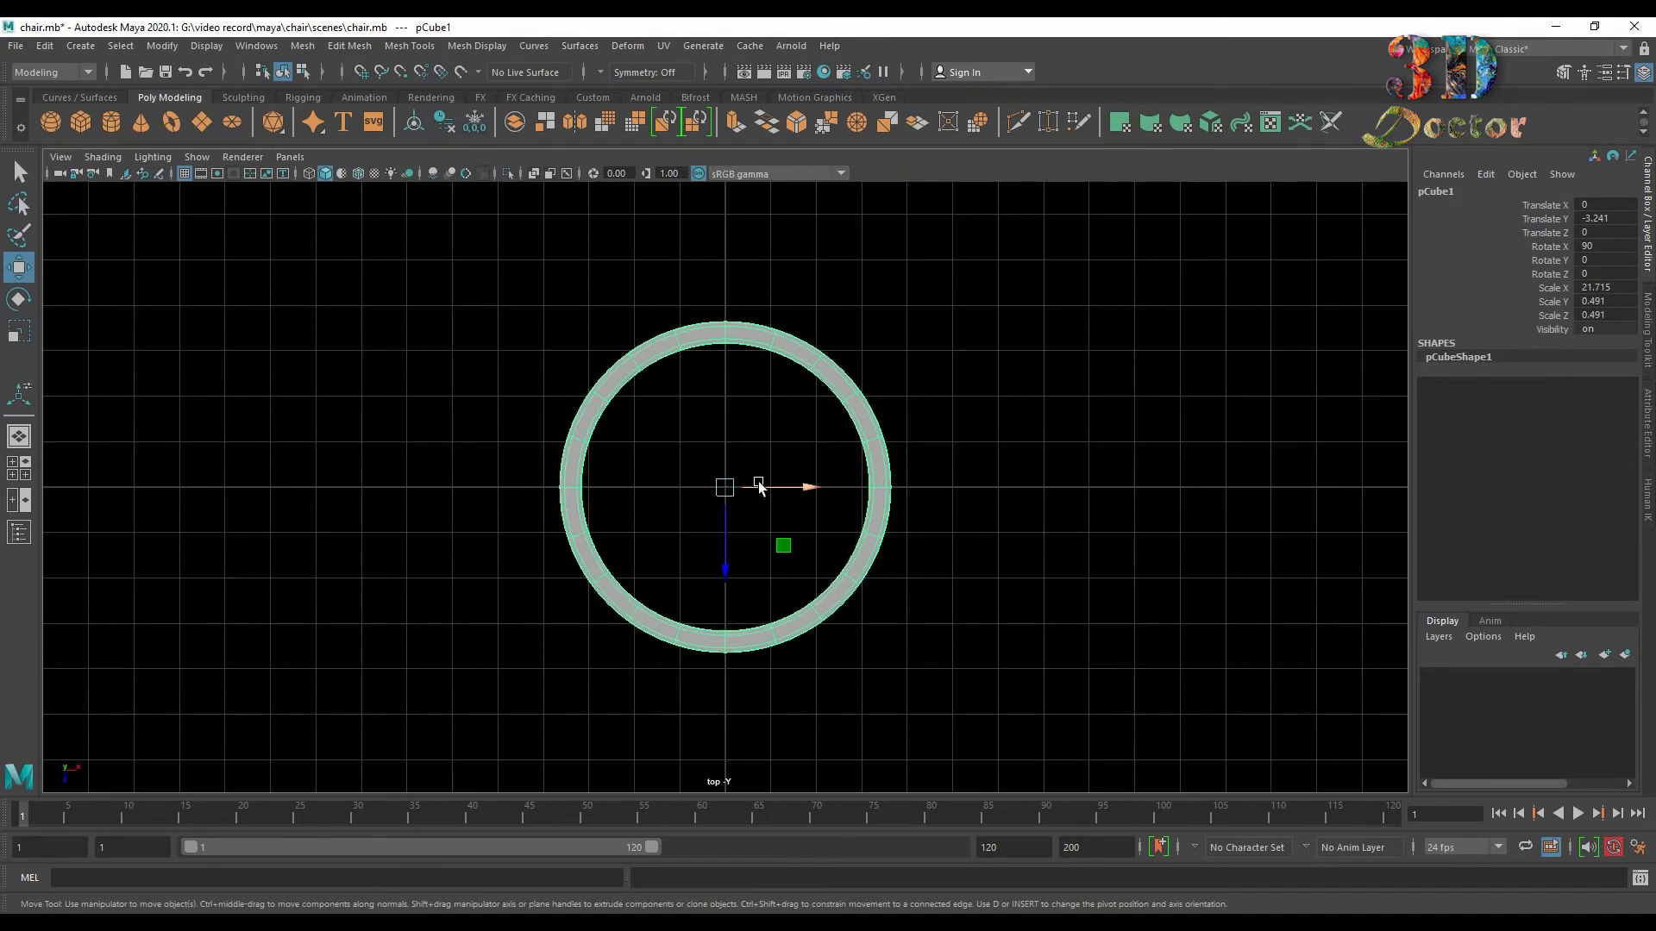
left_click(1017, 422)
key("space")
key("space")
middle_click_drag(858, 488, 848, 336, "alt")
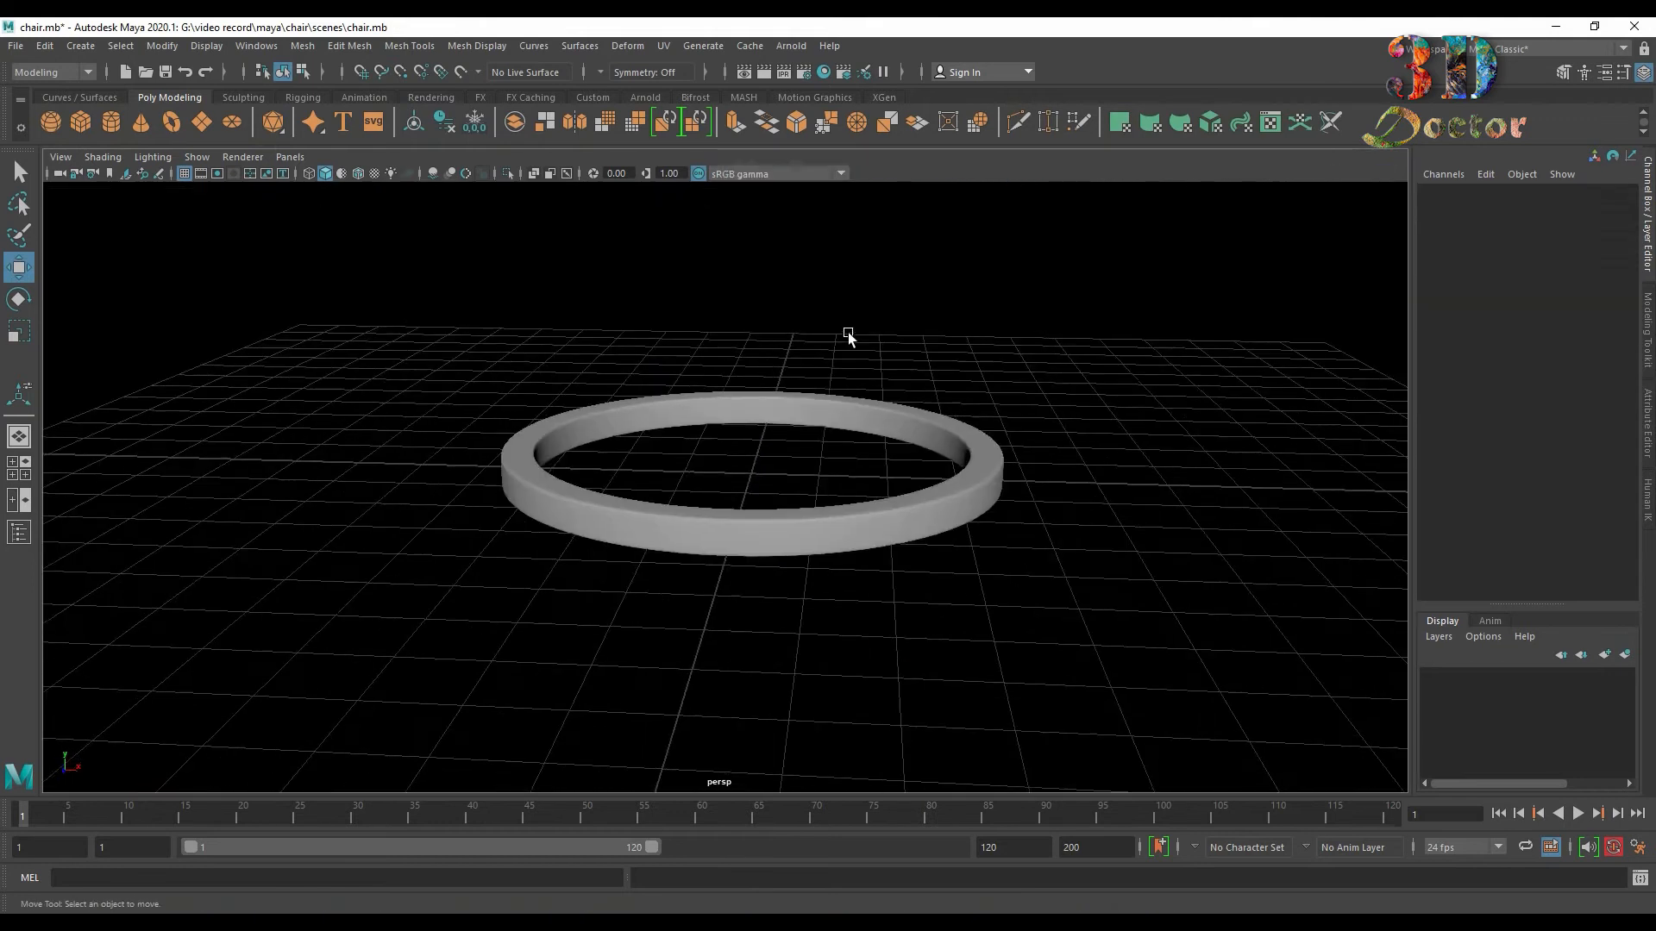
left_click_drag(848, 336, 762, 480, "alt")
Rename the ring object to tire_frame and clear the selection.
left_click(17, 533)
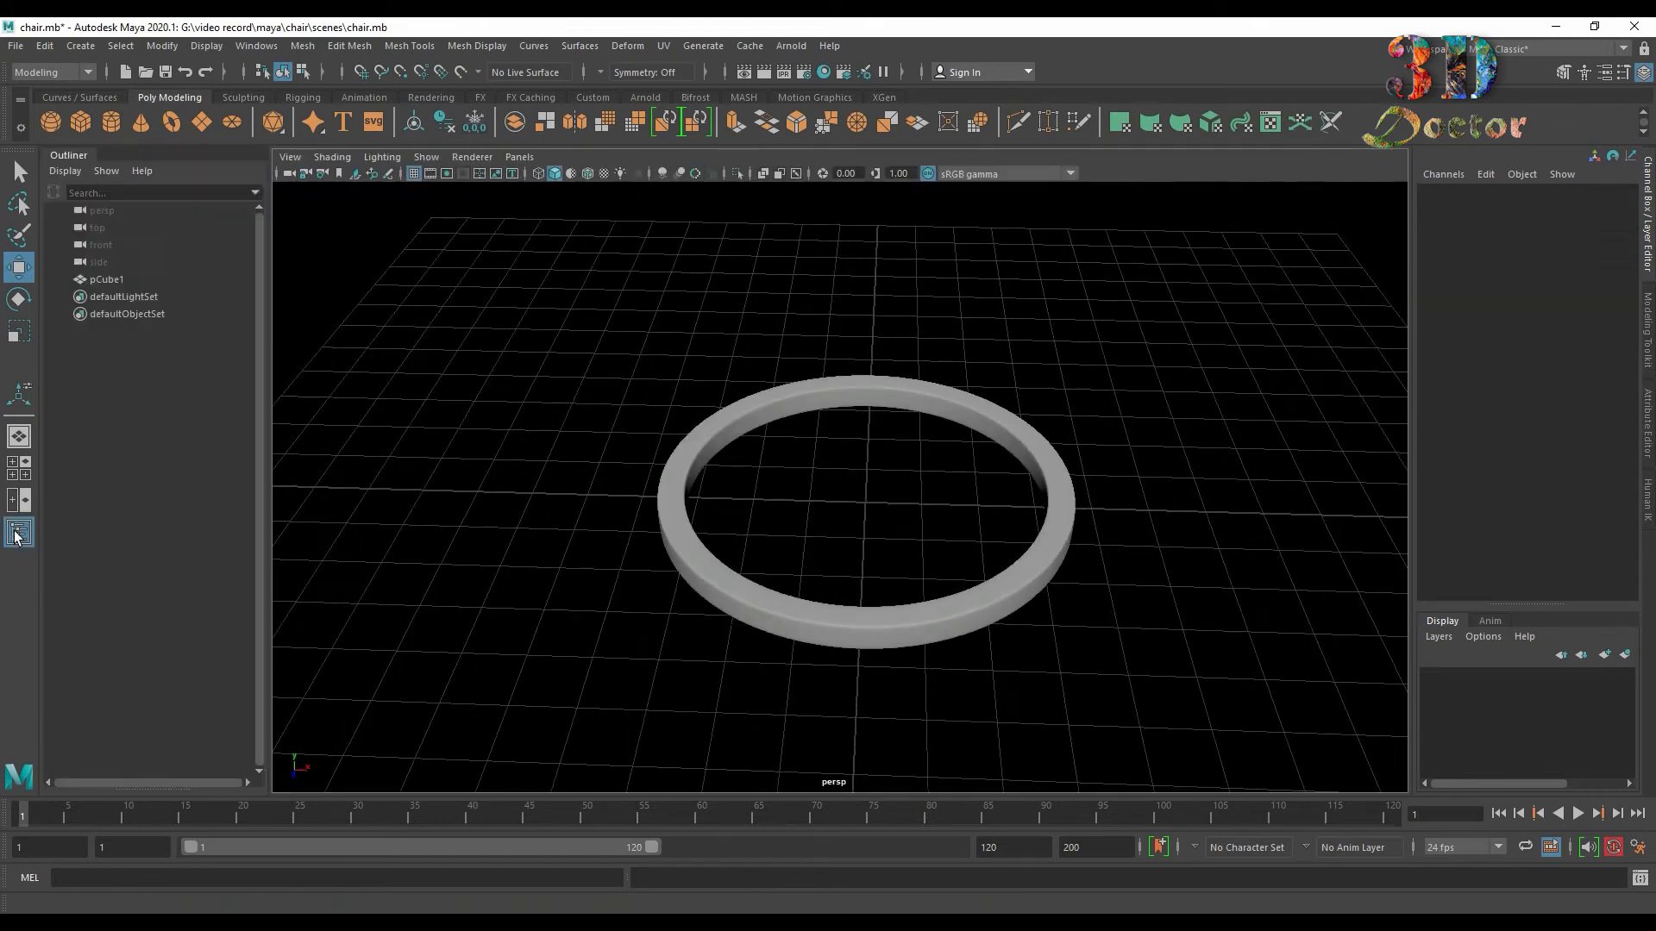
double_click(121, 280)
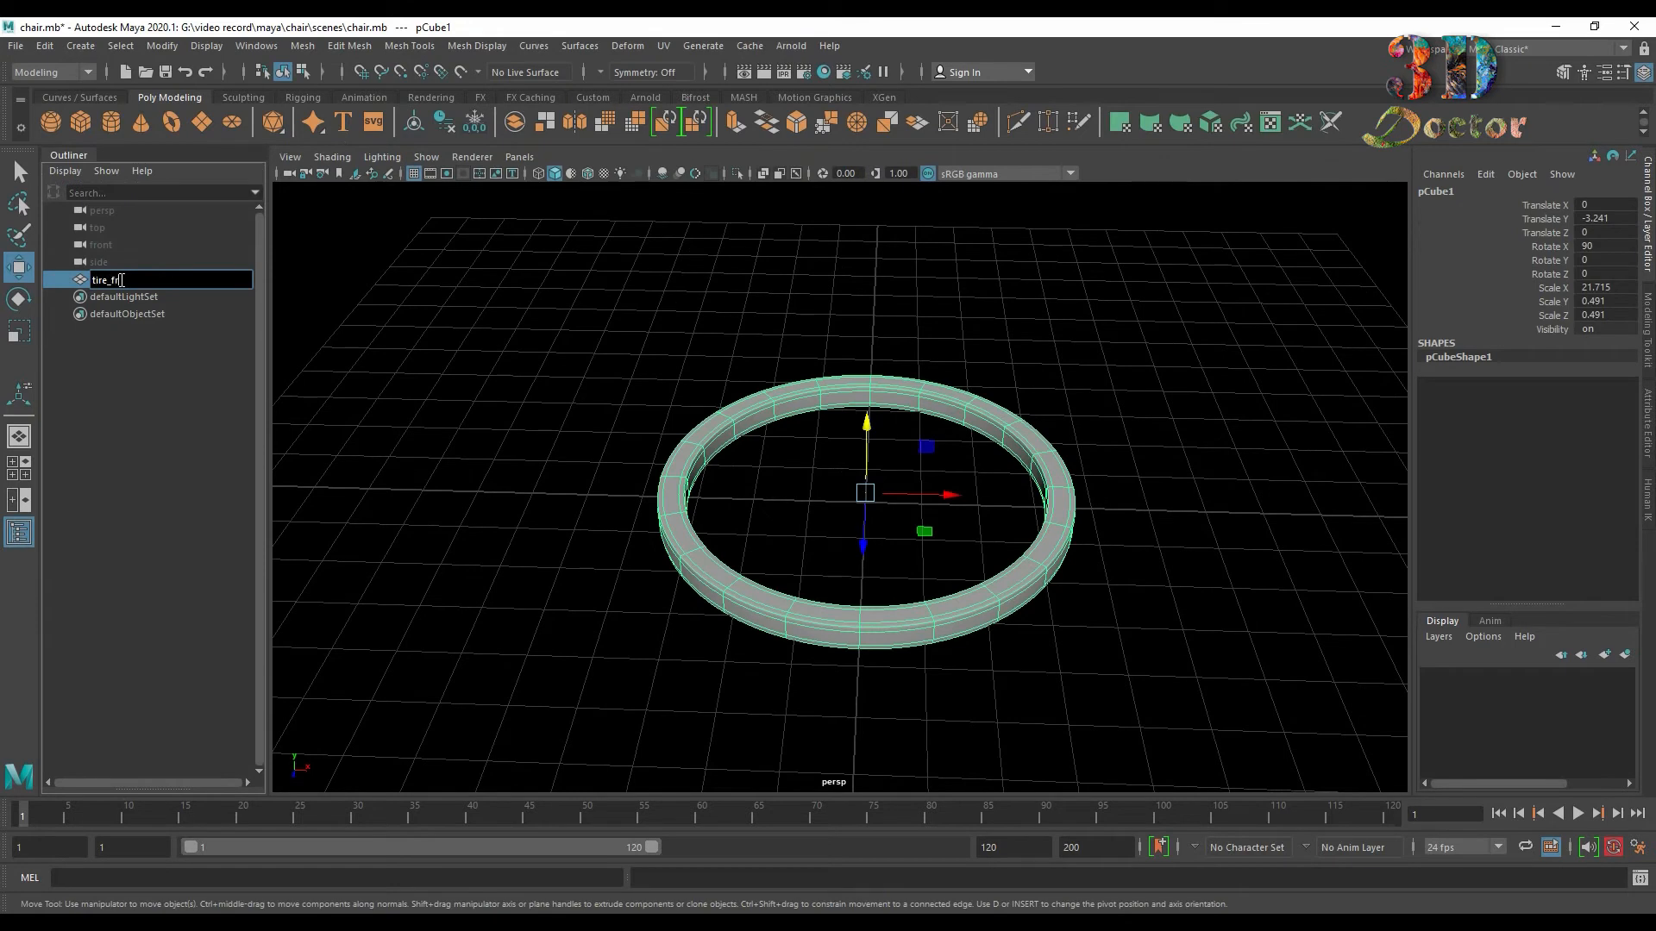
key("Return")
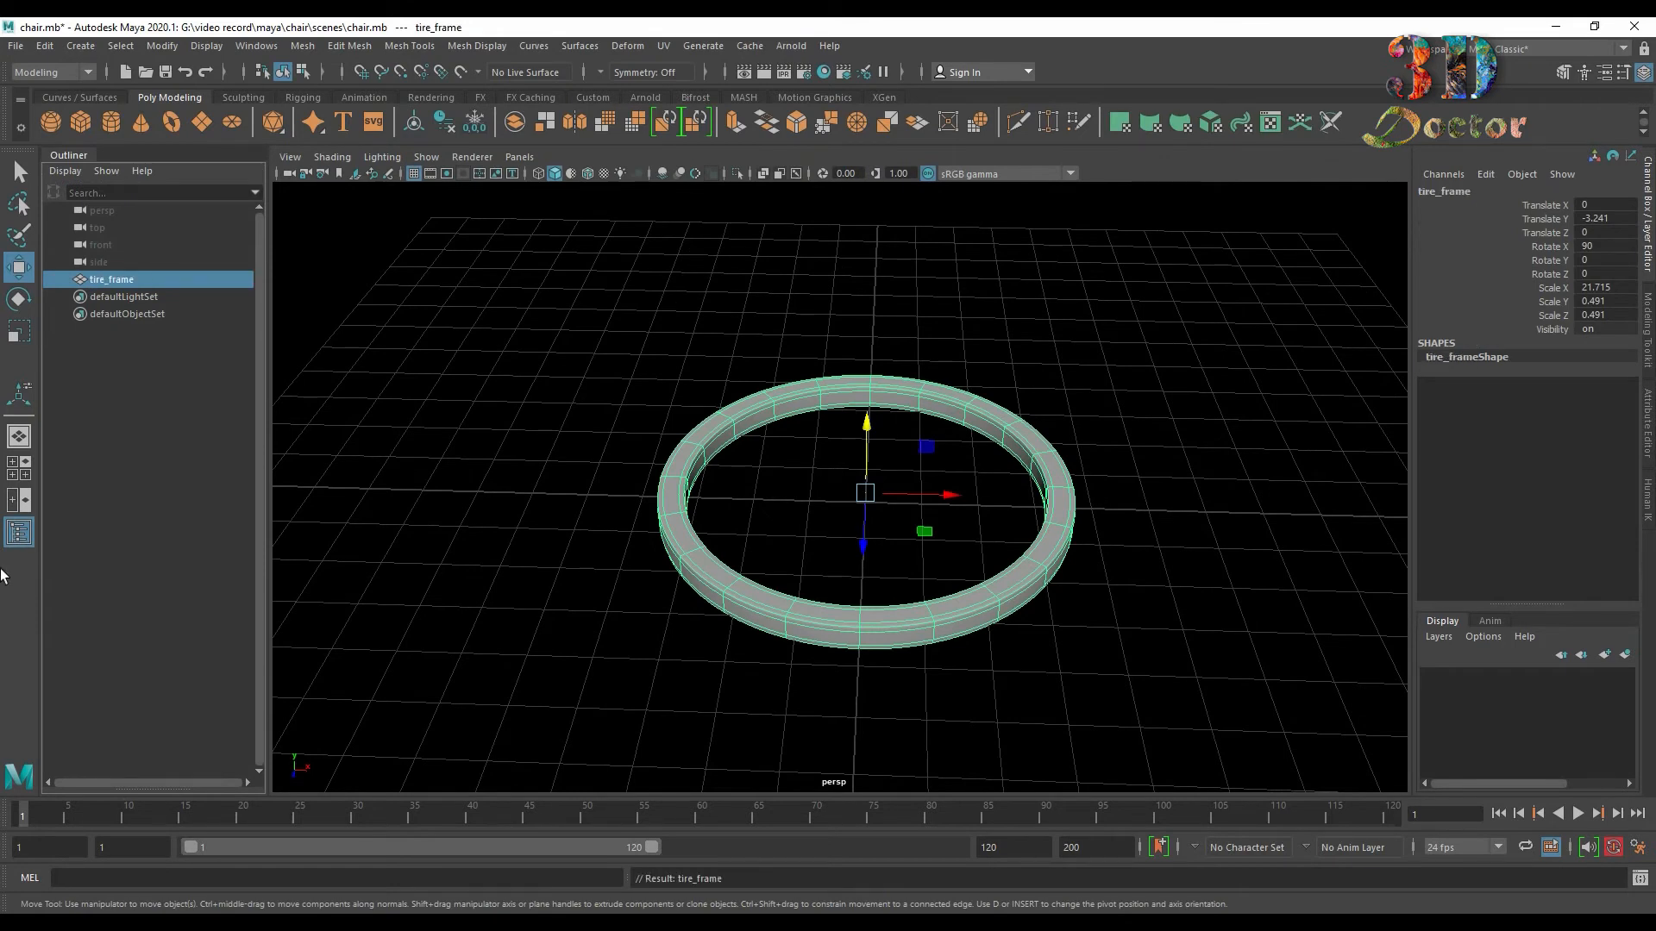
left_click(17, 533)
left_click(601, 457)
Create a polygon cylinder inside the ring with 8 axis subdivisions.
left_click(110, 126)
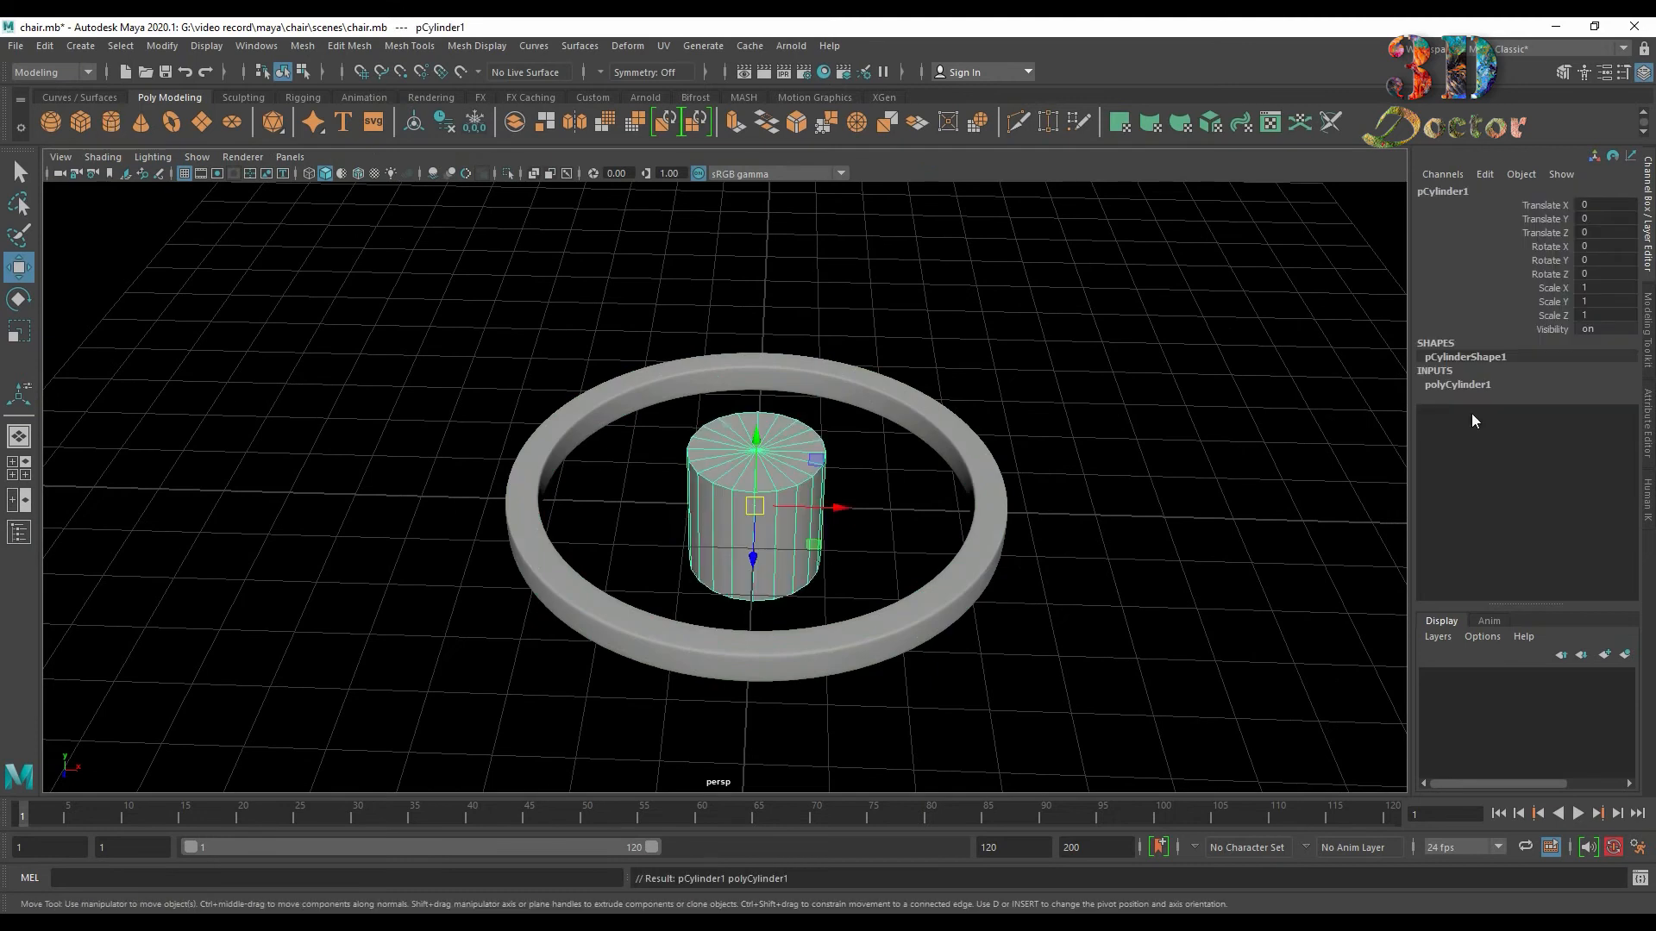
left_click(1535, 426)
middle_click_drag(1312, 448, 1115, 508)
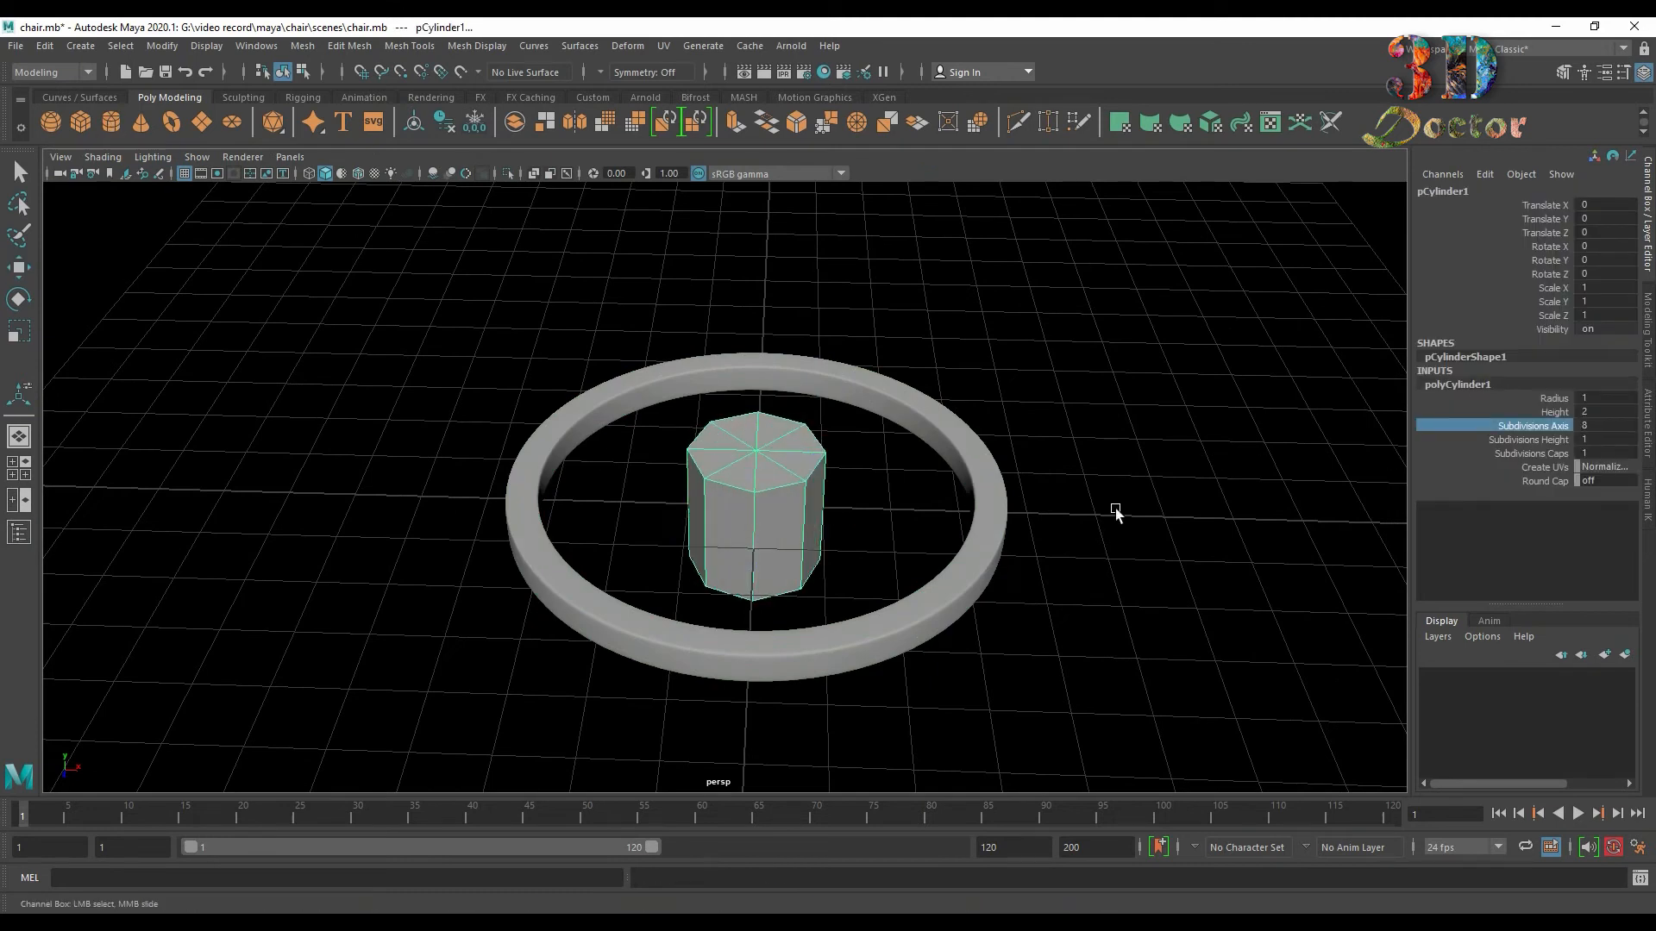
Delete the cylinder's end cap faces to leave an open tube, and return to object mode.
scroll(741, 488, "up", 3)
left_click(738, 514)
key("w")
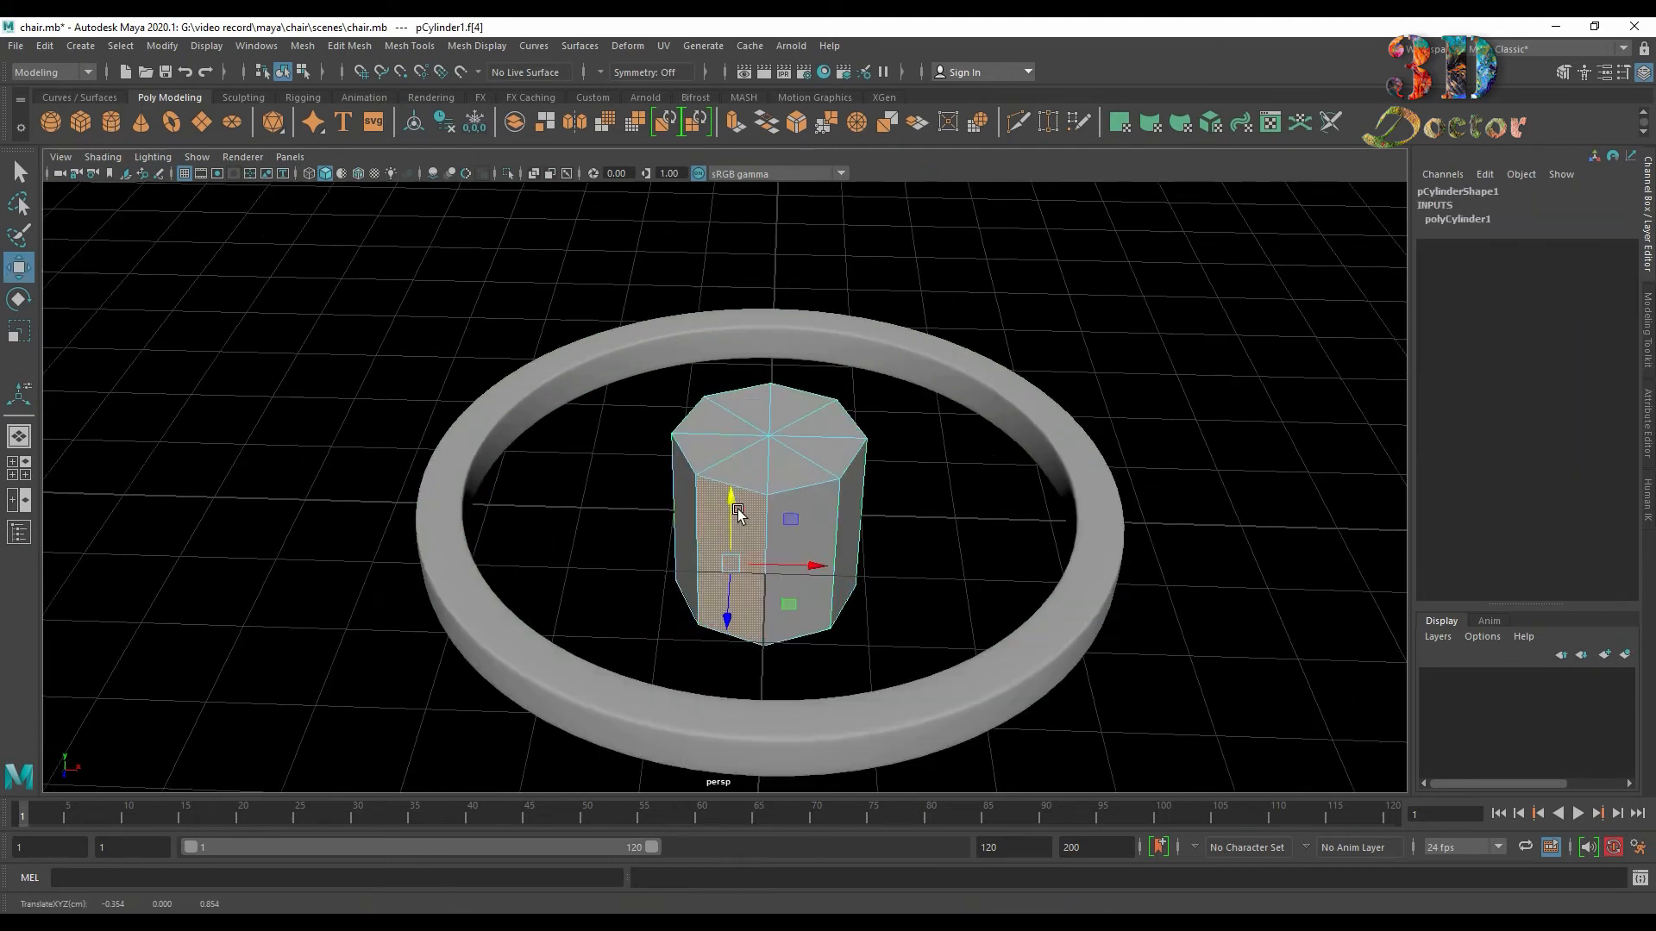
left_click_drag(738, 514, 671, 429, "alt")
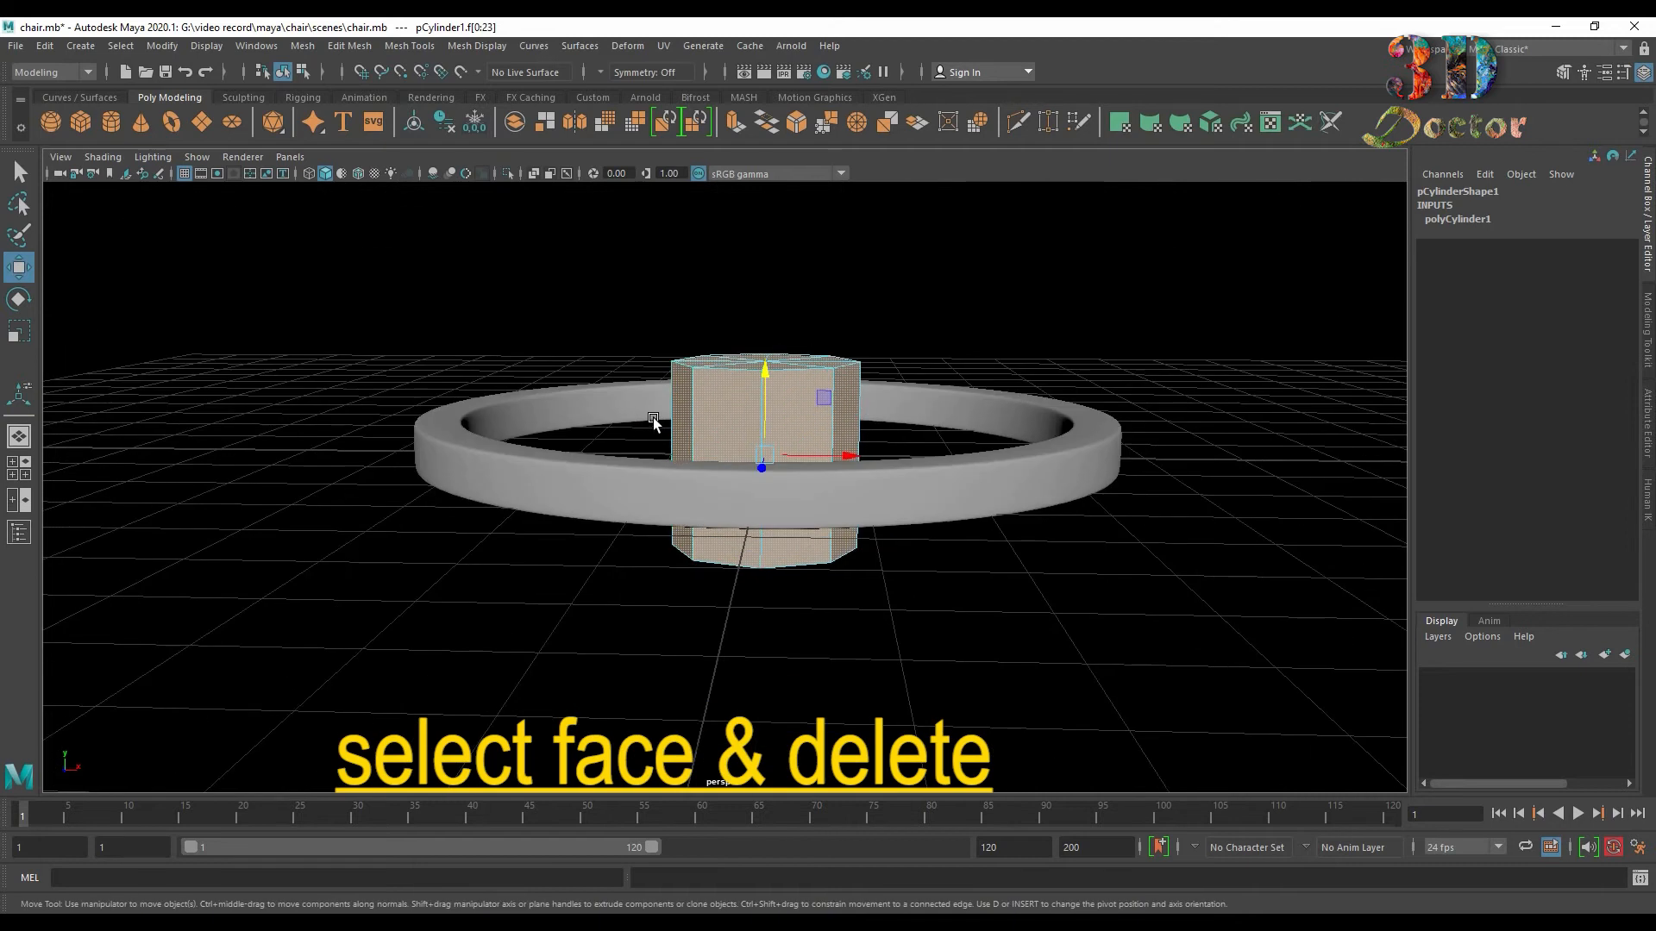
left_click_drag(884, 442, 703, 516, "alt")
key("Delete")
key("F8")
Scale the tube into a thin rod about 0.241 by 1.665 by 0.241 and set its Rotate Z to 90.
key("r")
mouse_move(754, 454)
left_mouse_down()
mouse_move(751, 385)
mouse_move(756, 426)
left_mouse_up()
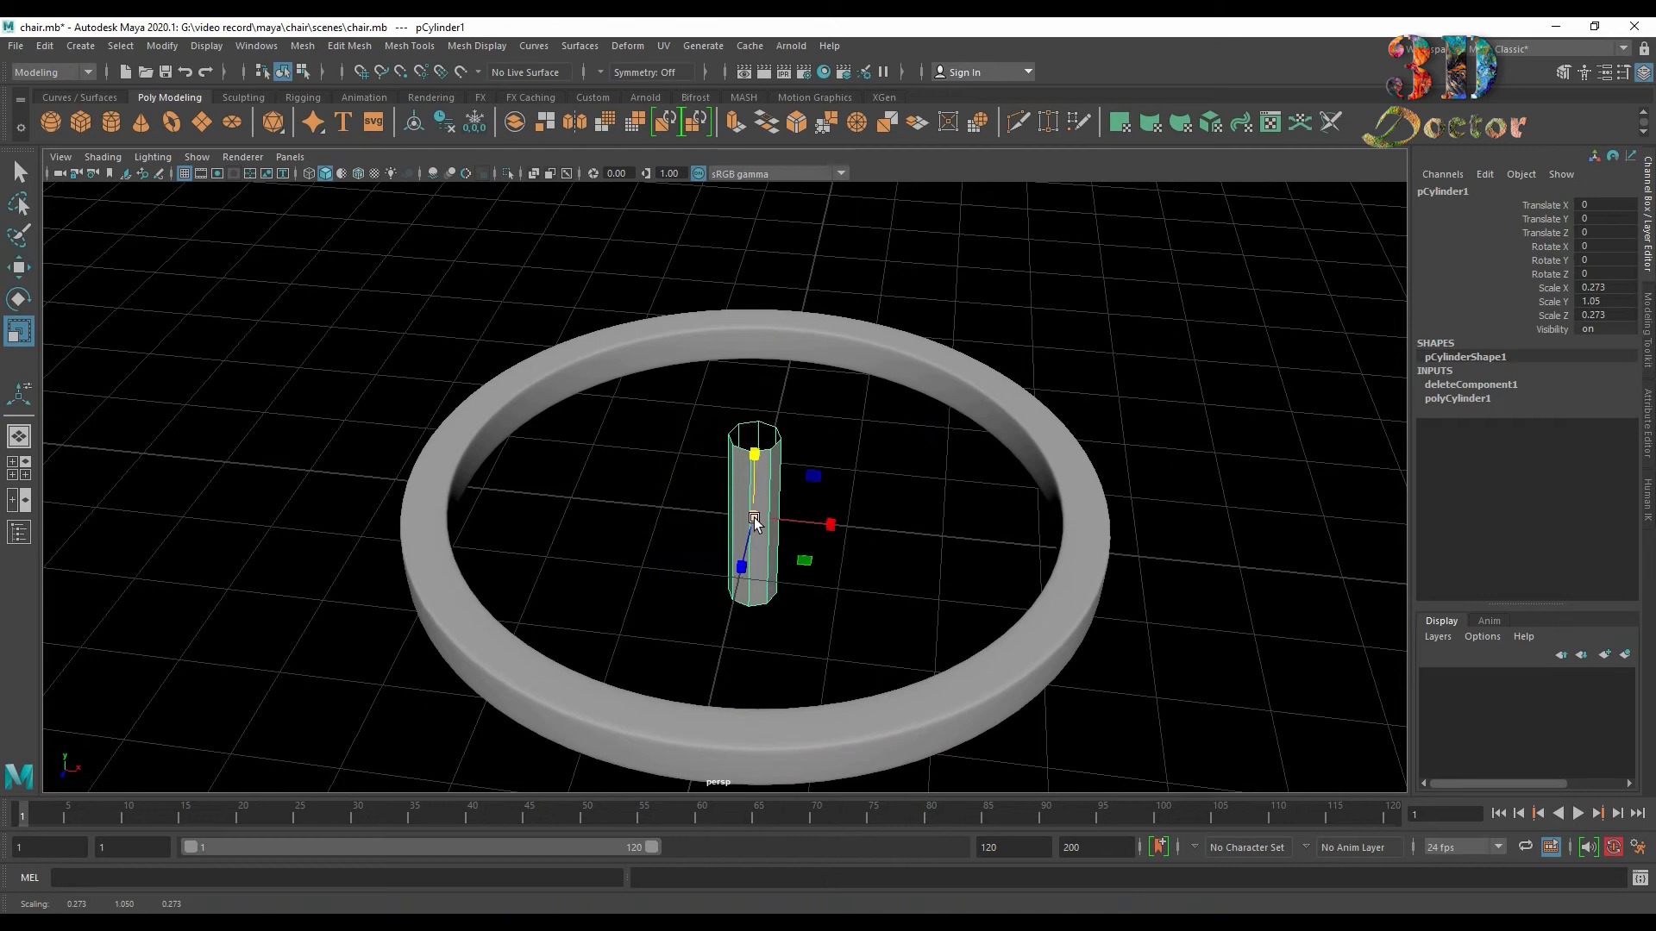
left_click_drag(754, 517, 744, 517)
left_click_drag(755, 454, 806, 483)
key("e")
left_click(1625, 272)
type("90")
key("Return")
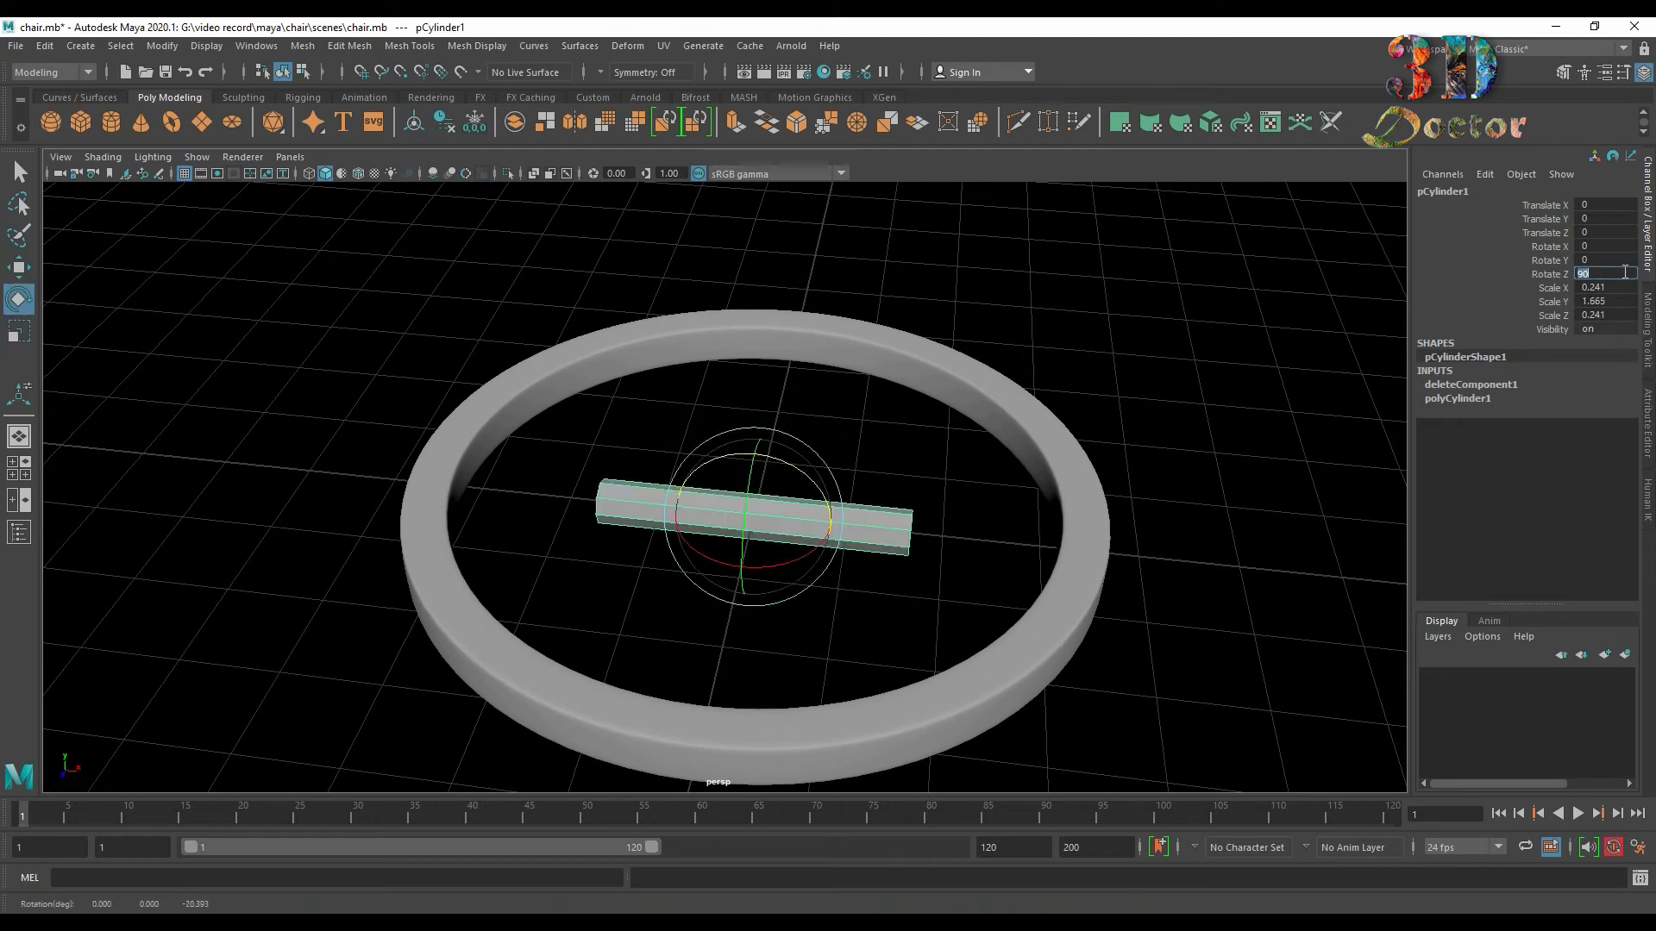
In the top view, fit the rod as a spoke against the ring's inner edge, with Scale Y about 1.545 and Translate X about 1.659.
key("space")
key("space")
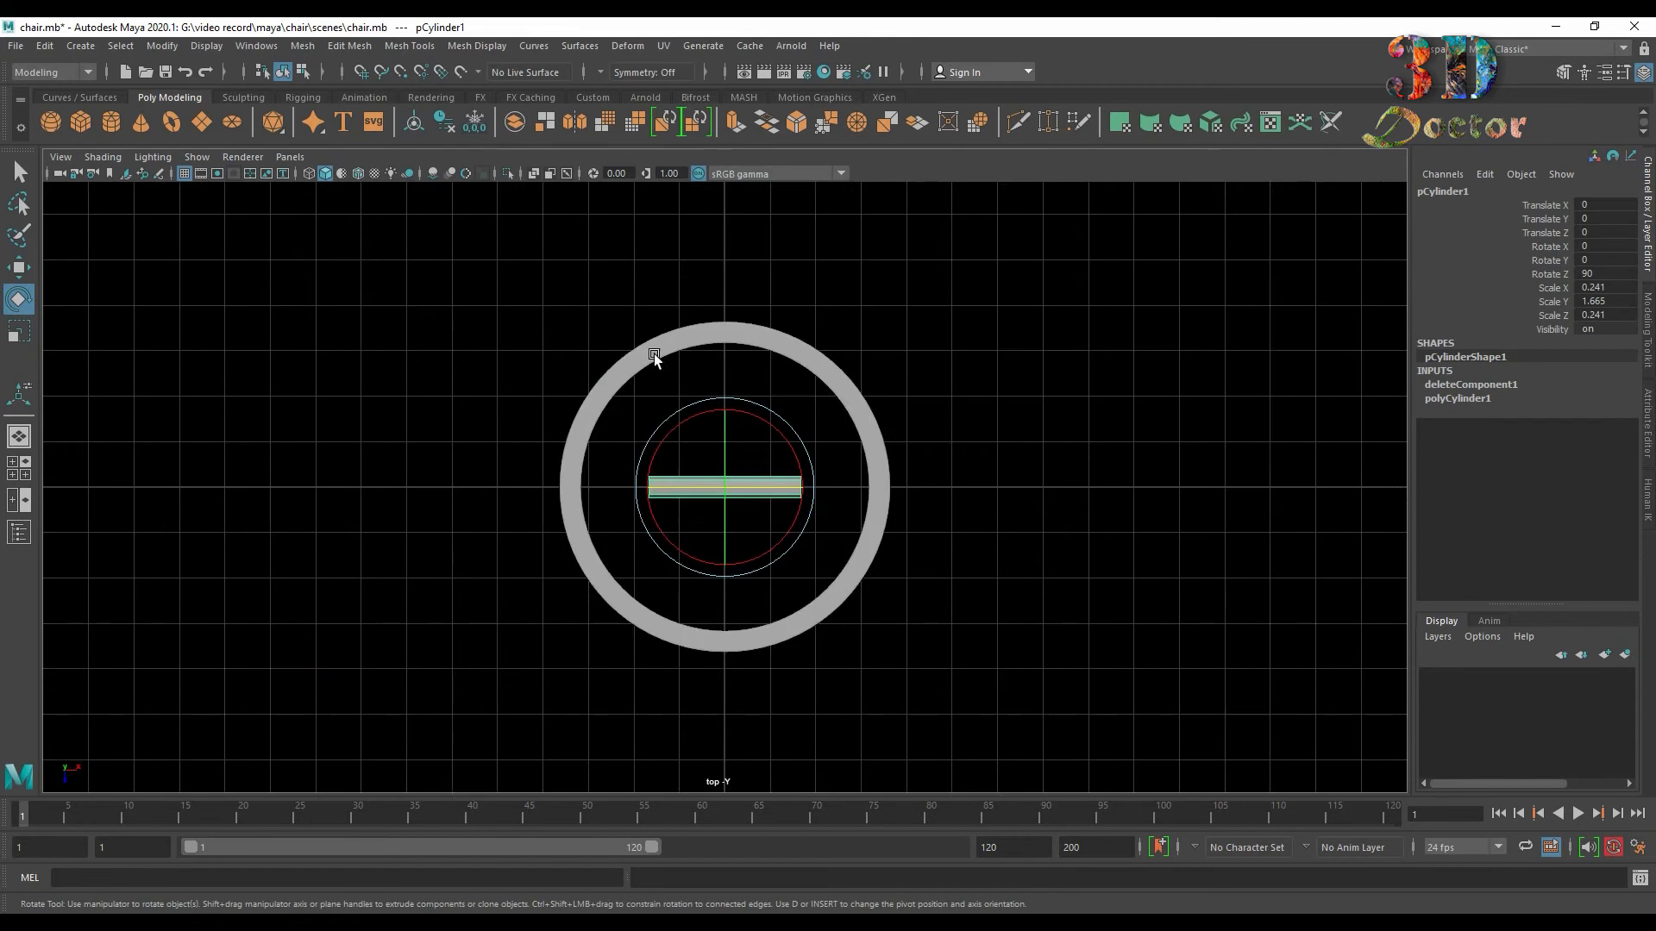
scroll(853, 365, "up", 5)
key("w")
mouse_move(798, 487)
left_mouse_down()
mouse_move(1009, 481)
mouse_move(819, 490)
left_mouse_up()
key("r")
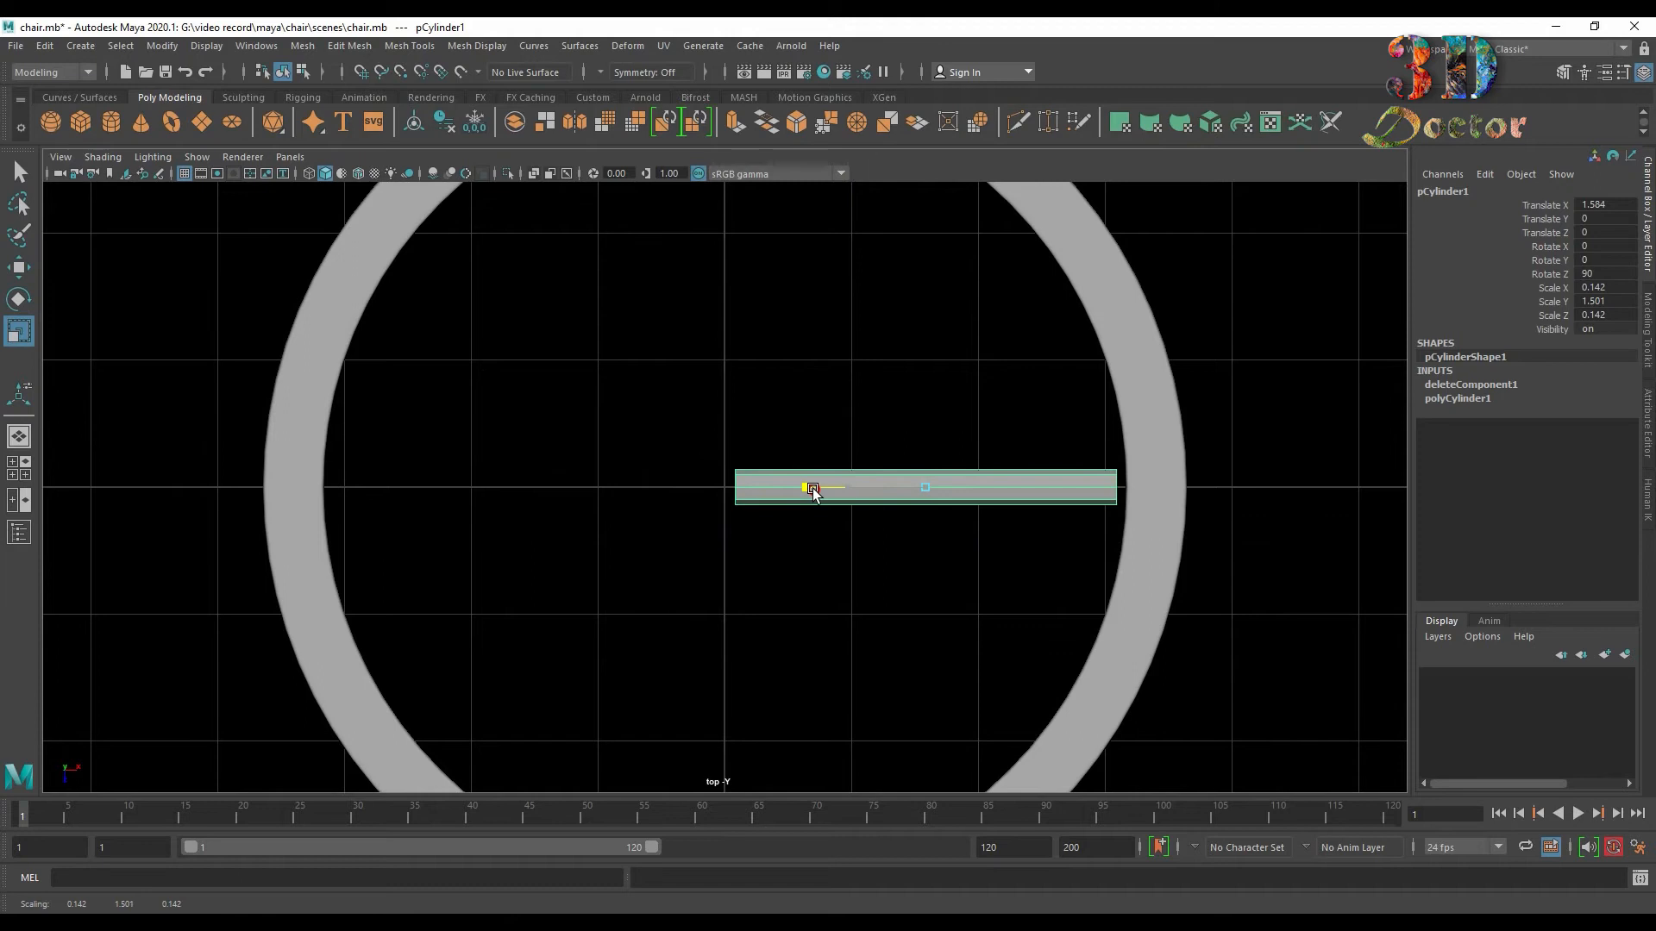
key("w")
left_click_drag(1001, 490, 1004, 491)
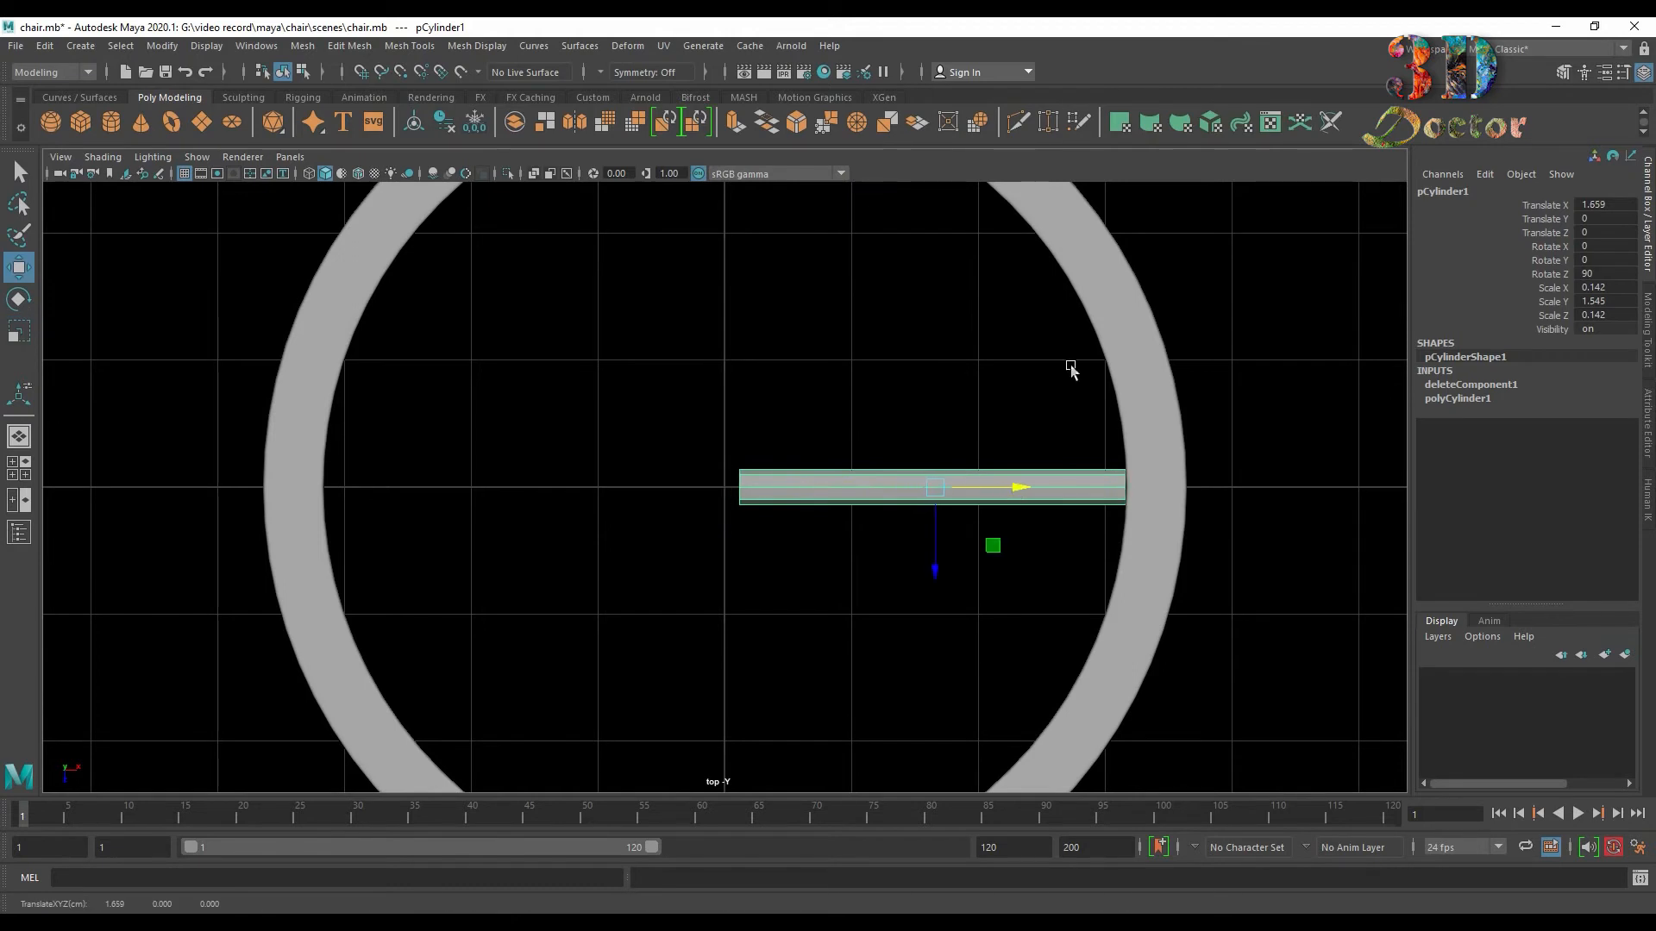
Adjust the ring's height so the spoke meets the middle of its inner wall.
key("space")
key("space")
left_click_drag(986, 547, 1026, 528, "alt")
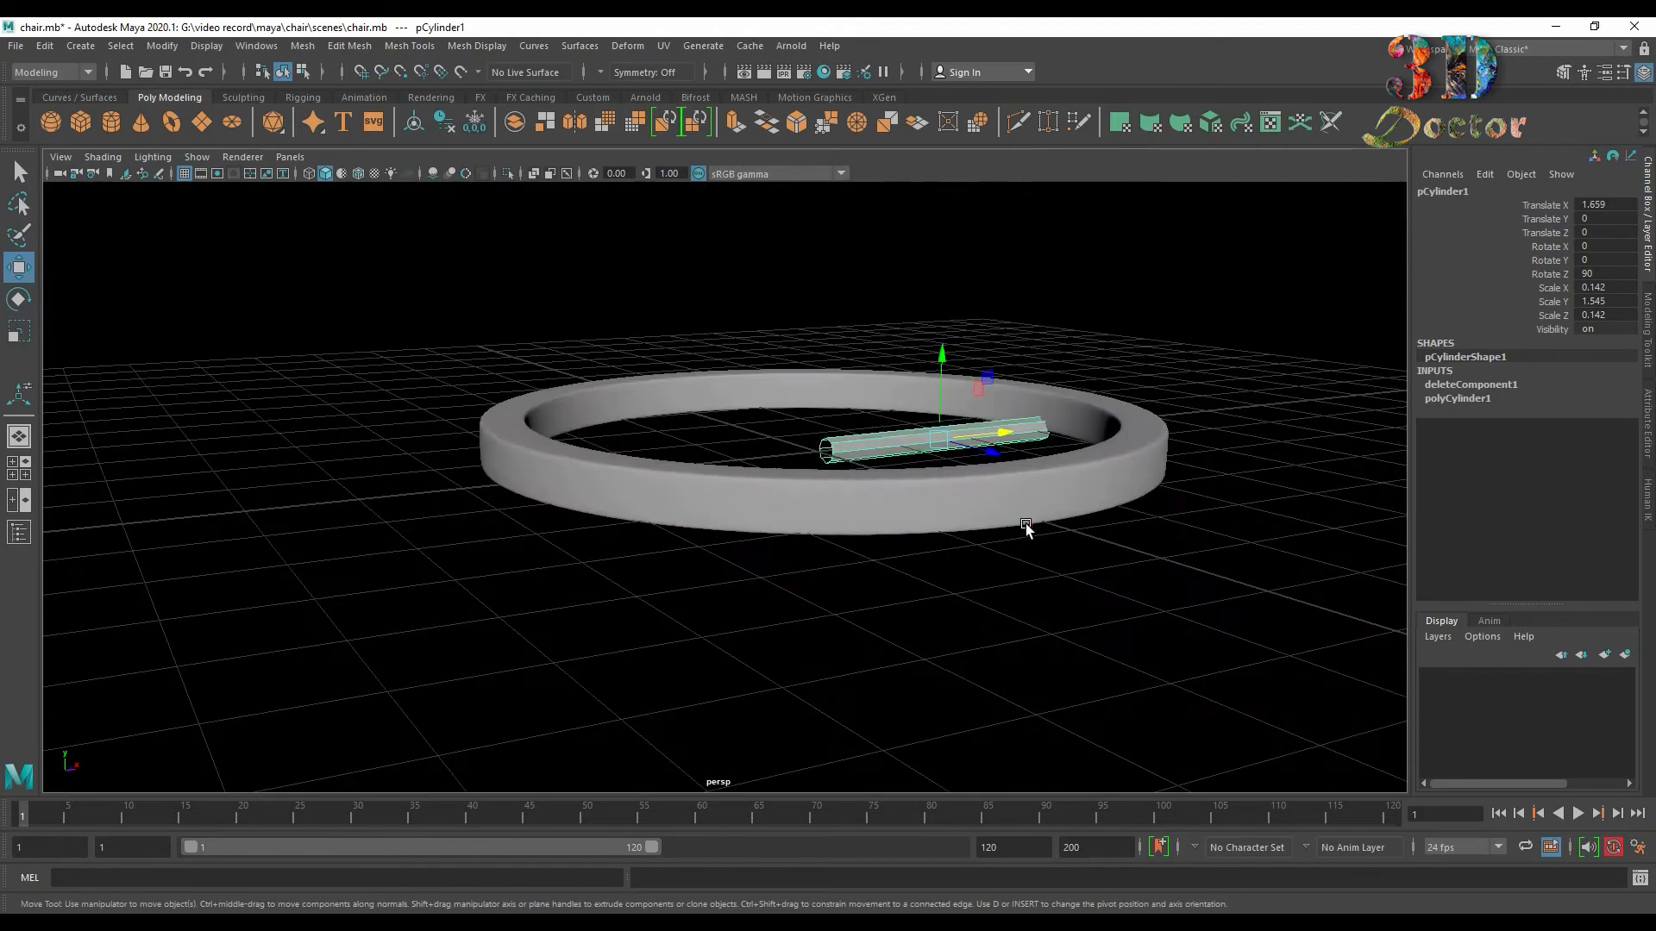
left_click(1026, 527)
left_click_drag(816, 347, 815, 379)
scroll(1113, 381, "up", 5)
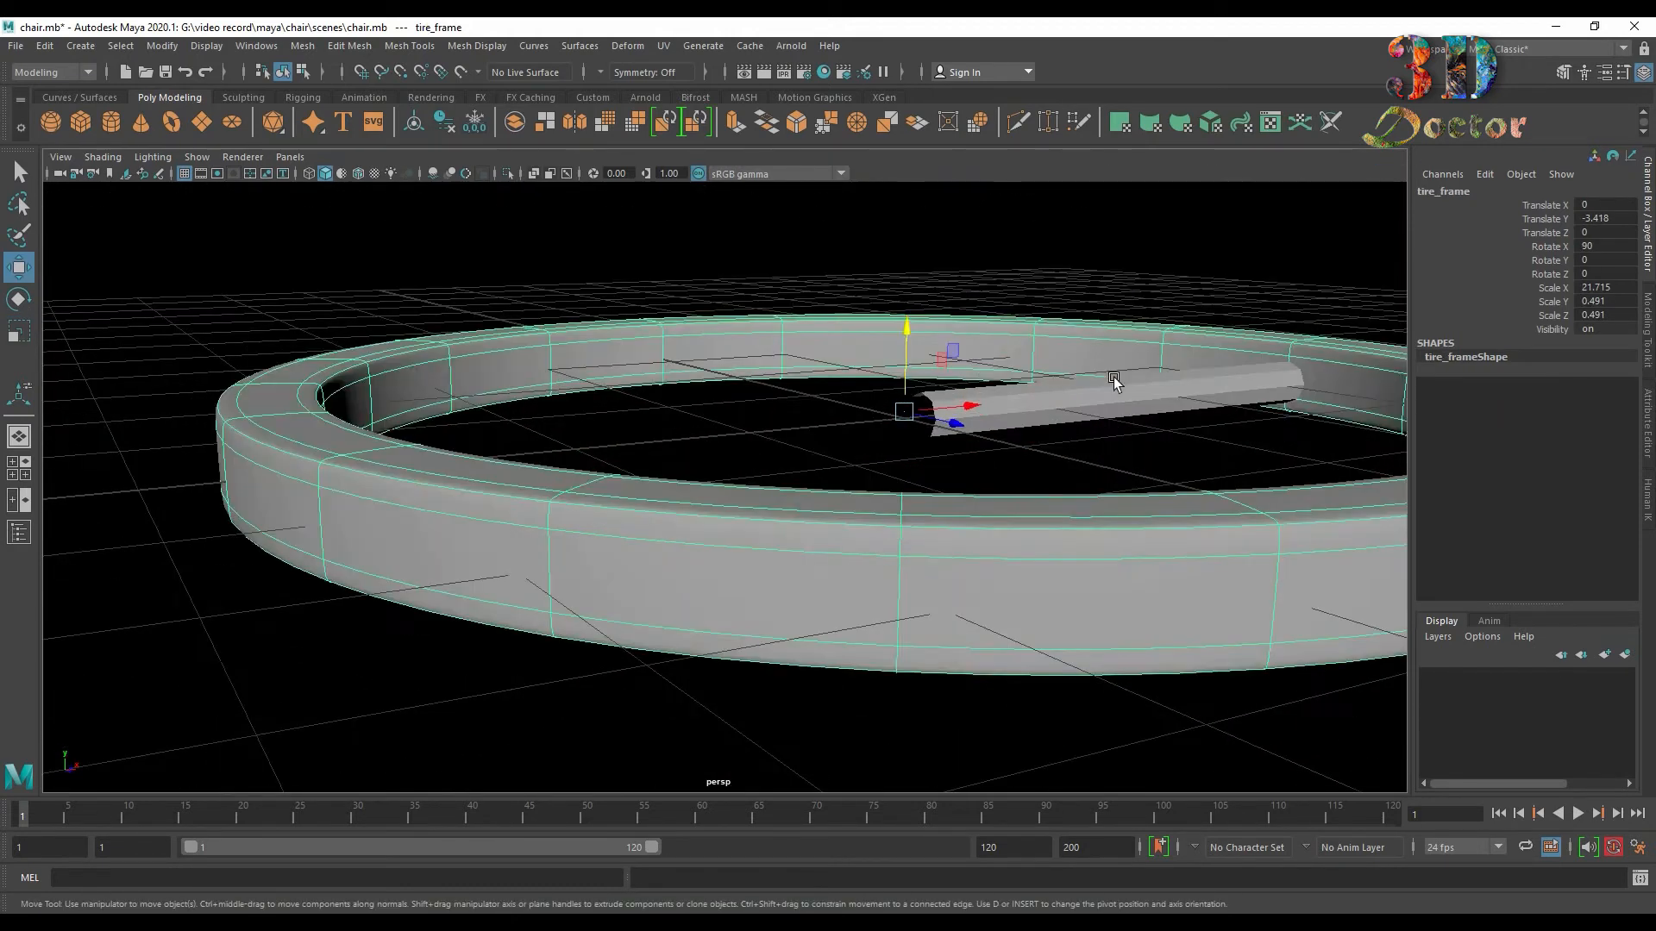
left_click_drag(1113, 380, 845, 522, "alt")
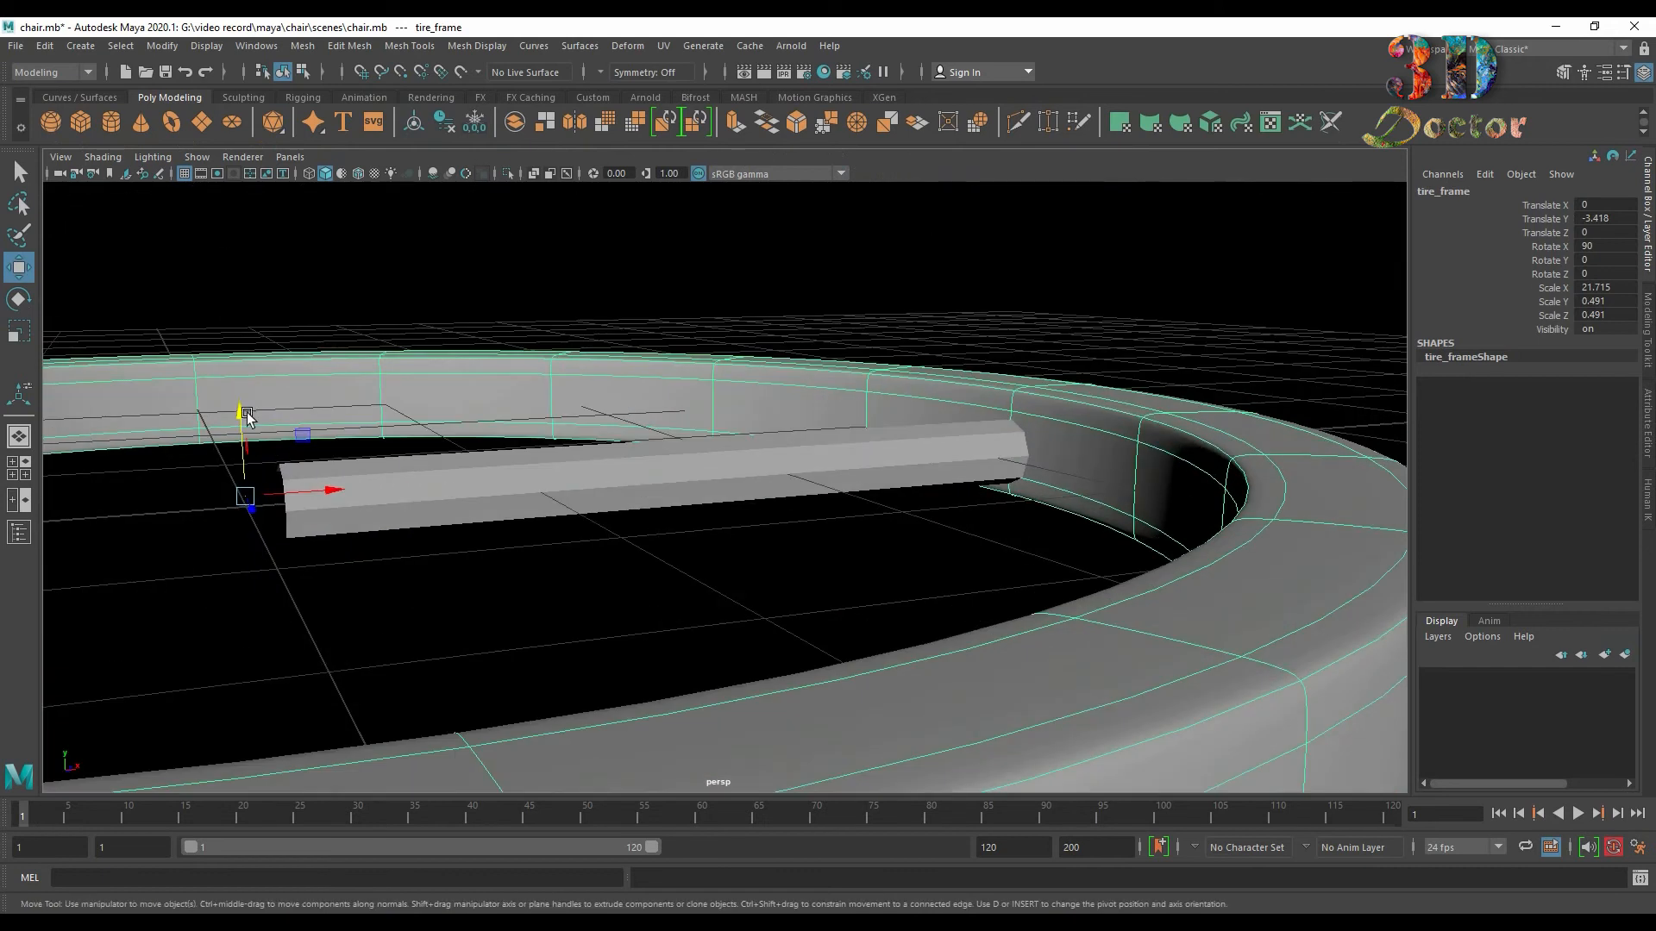
left_click_drag(247, 418, 866, 388)
left_click(846, 485)
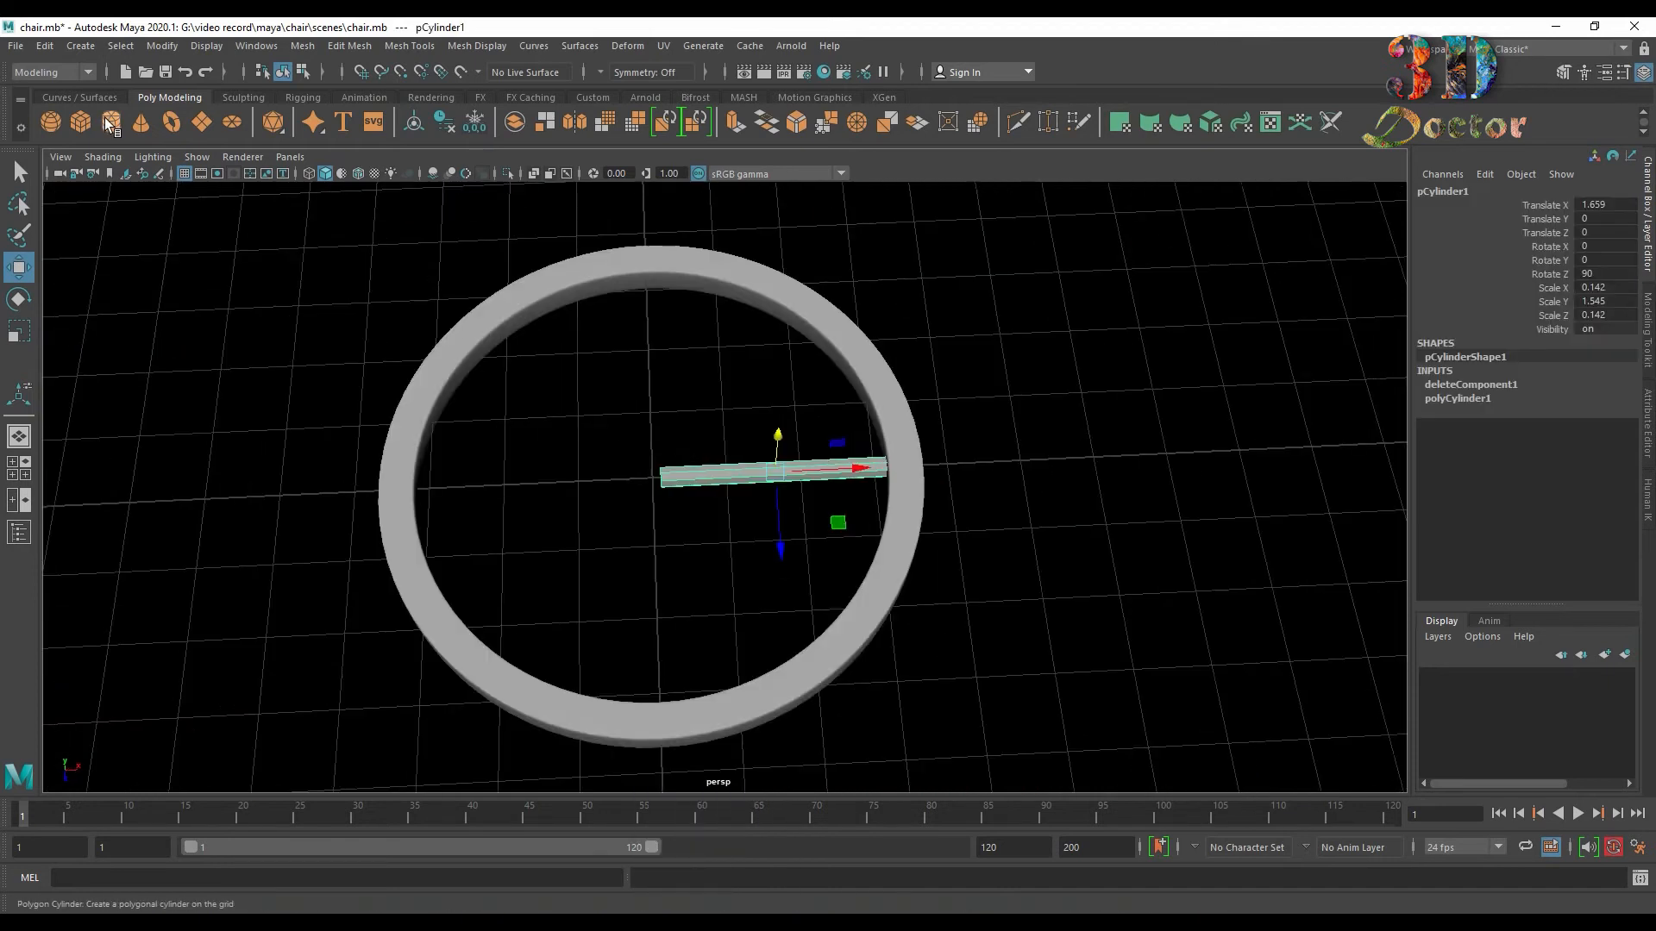
Create a second polygon cylinder at the ring's center with 8 axis subdivisions for the hub.
left_click(111, 123)
scroll(671, 493, "up", 5)
left_click(1439, 385)
left_click(1528, 426)
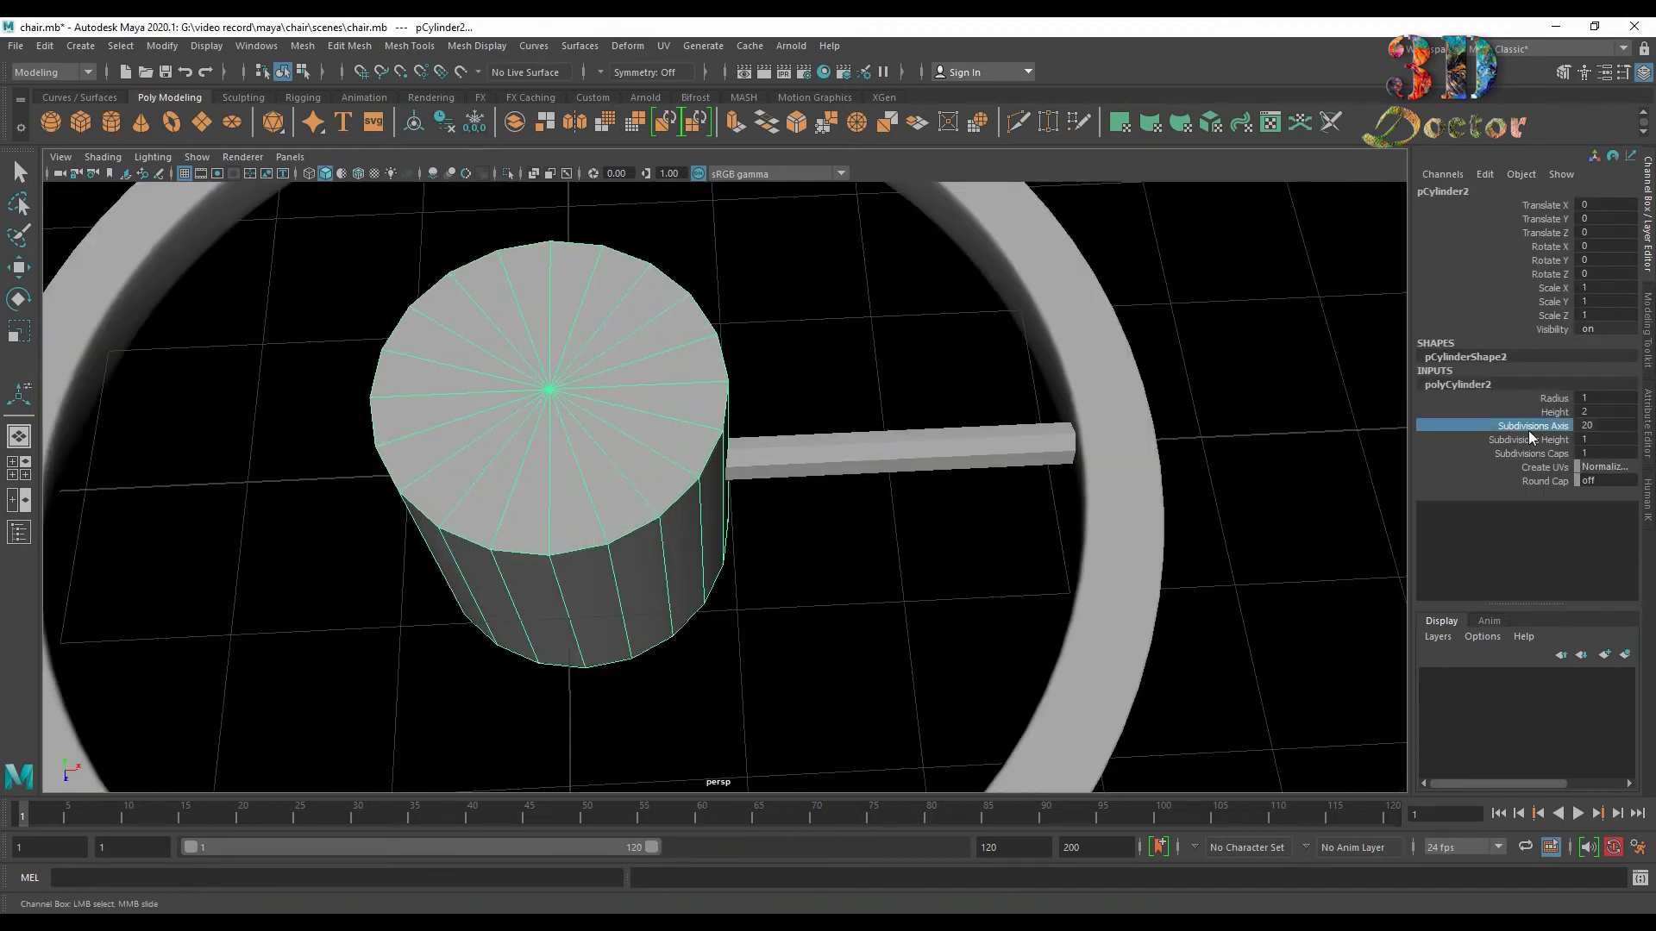
middle_click_drag(1309, 528, 1204, 530)
scroll(706, 586, "down", 5)
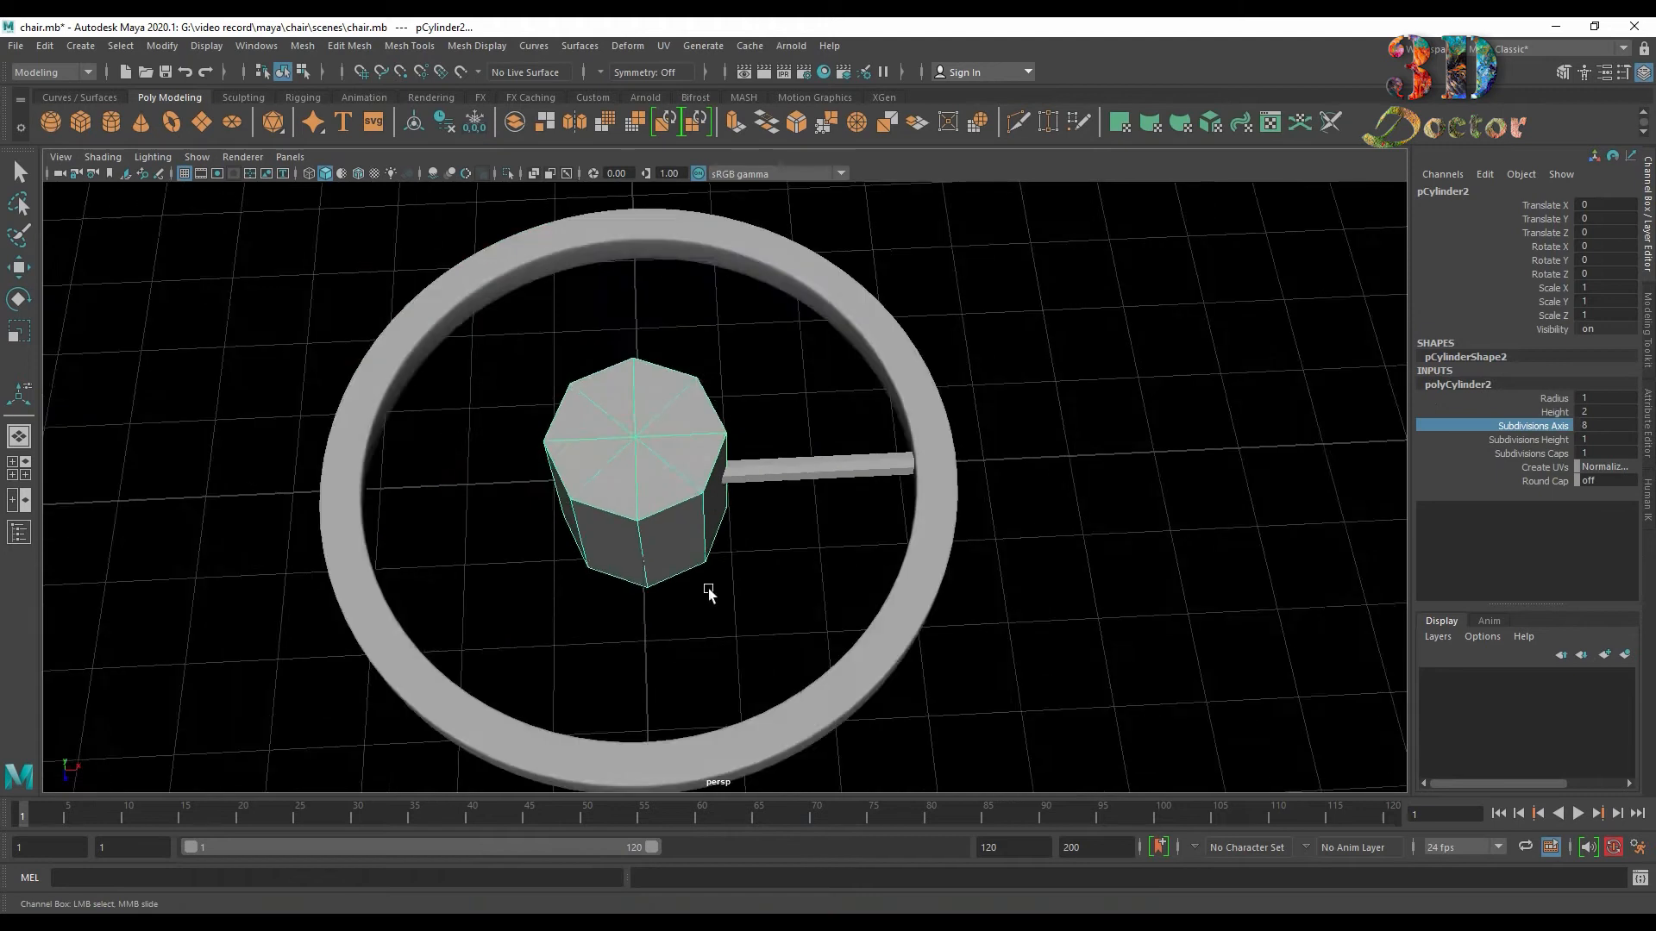
Scale the hub cylinder to about 0.517 in X and Z and 0.212 in Y so it meets the spoke's inner end.
left_click_drag(706, 586, 691, 520, "alt")
key("r")
left_click_drag(640, 470, 546, 484)
left_click_drag(639, 407, 639, 440)
scroll(639, 448, "up", 5)
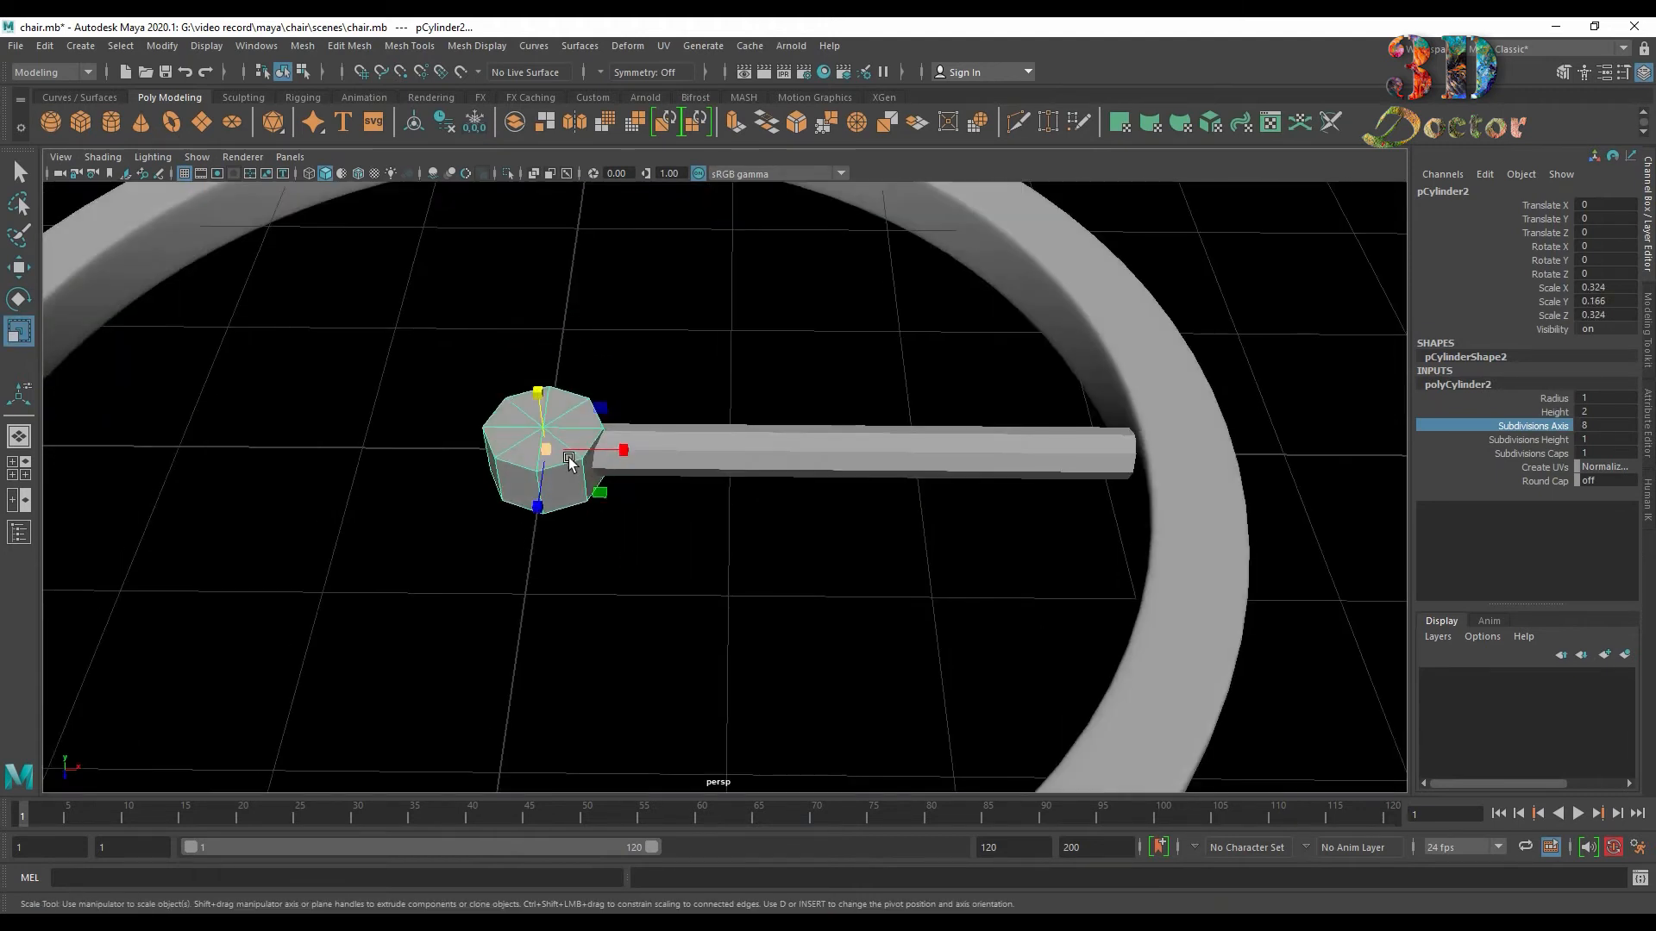
scroll(768, 460, "down", 5)
left_click_drag(768, 459, 724, 432, "alt")
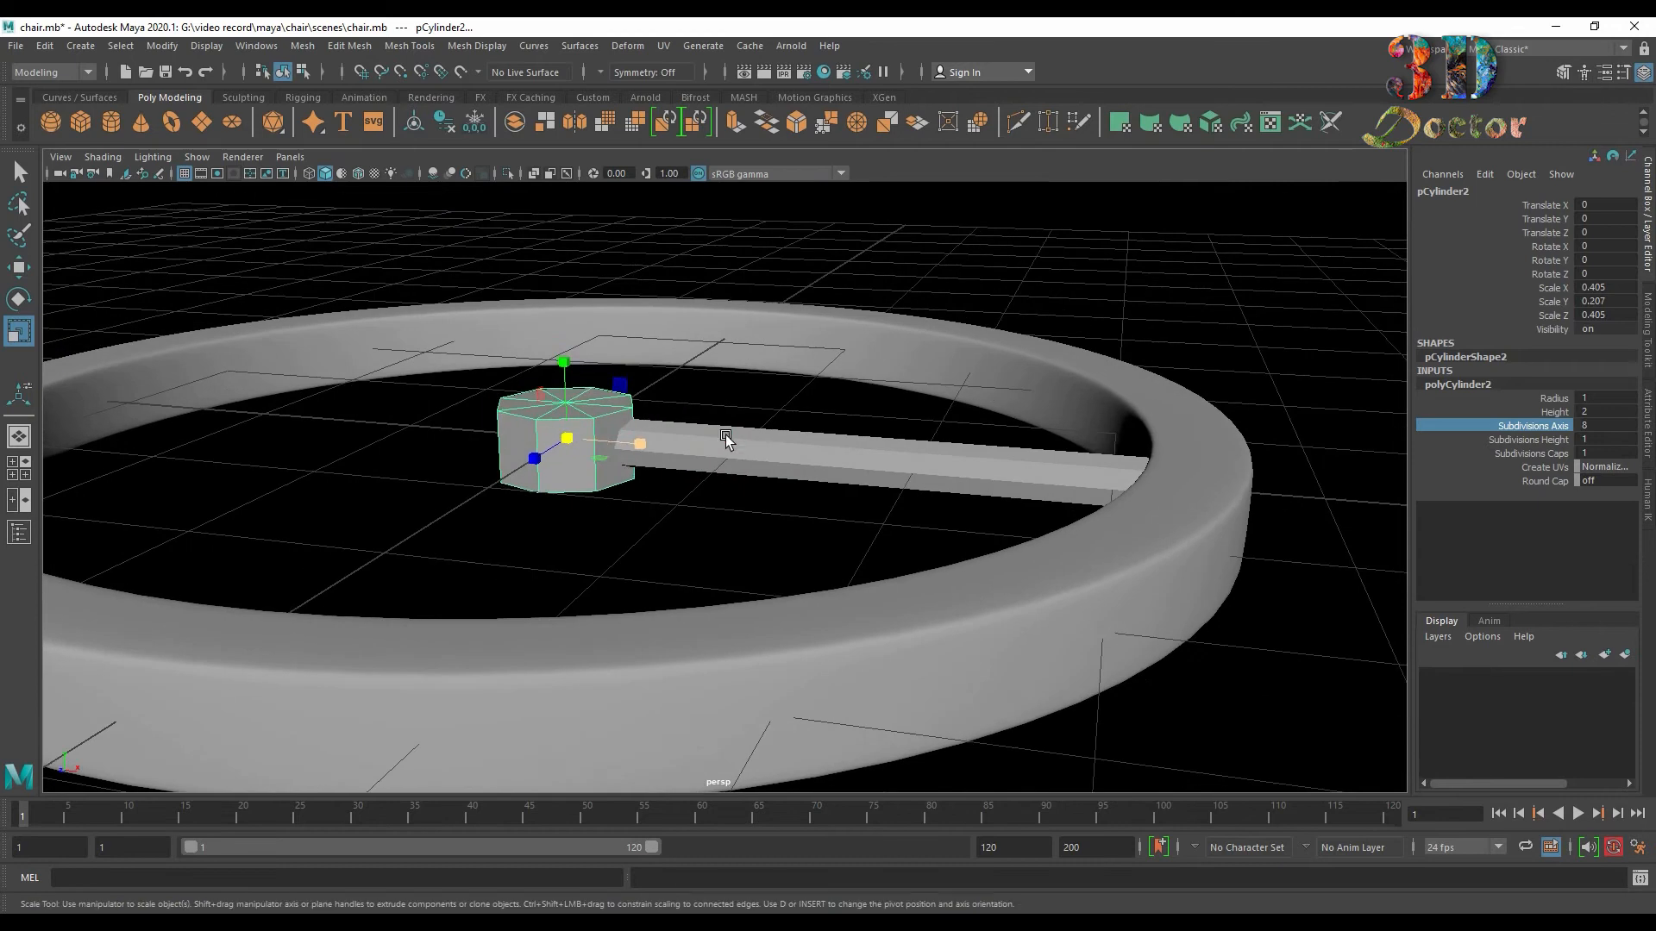
left_click_drag(562, 363, 630, 574)
scroll(713, 483, "up", 5)
left_click_drag(448, 397, 671, 369)
left_click_drag(437, 360, 738, 509)
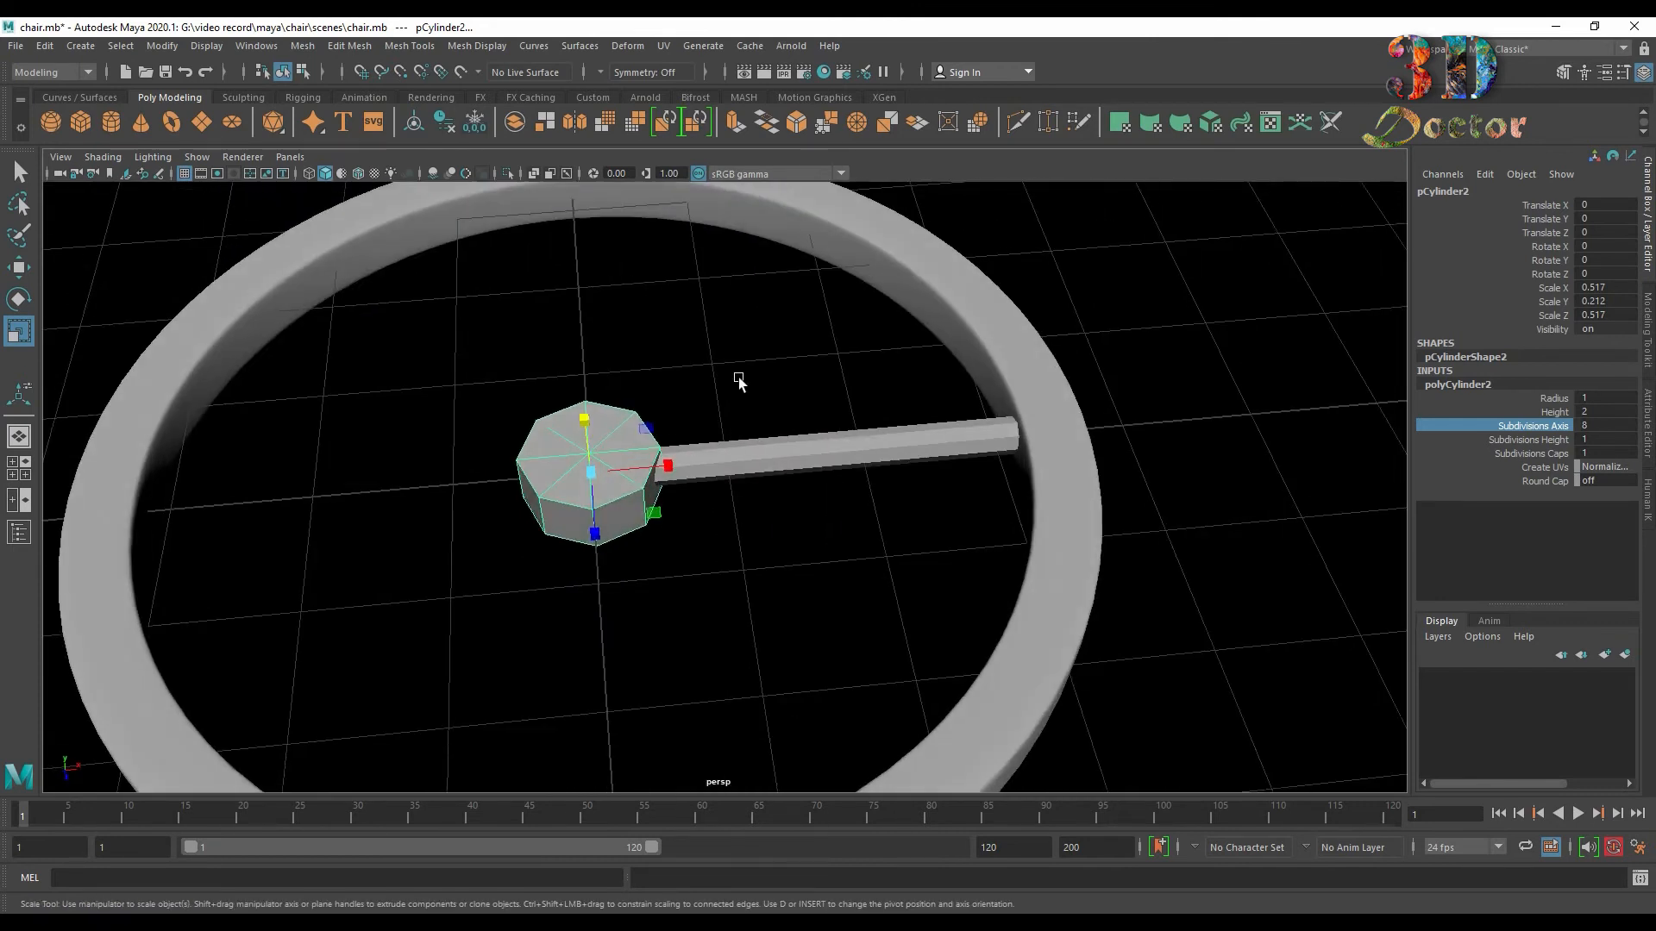
left_click(738, 375)
Insert four edge loops around the spoke near its hub end with Multi-Cut.
scroll(738, 376, "down", 5)
left_click_drag(738, 376, 689, 410, "alt")
scroll(690, 410, "up", 10)
left_click(612, 411)
middle_click_drag(613, 413, 743, 422, "alt")
left_click(1018, 123)
left_click(502, 411)
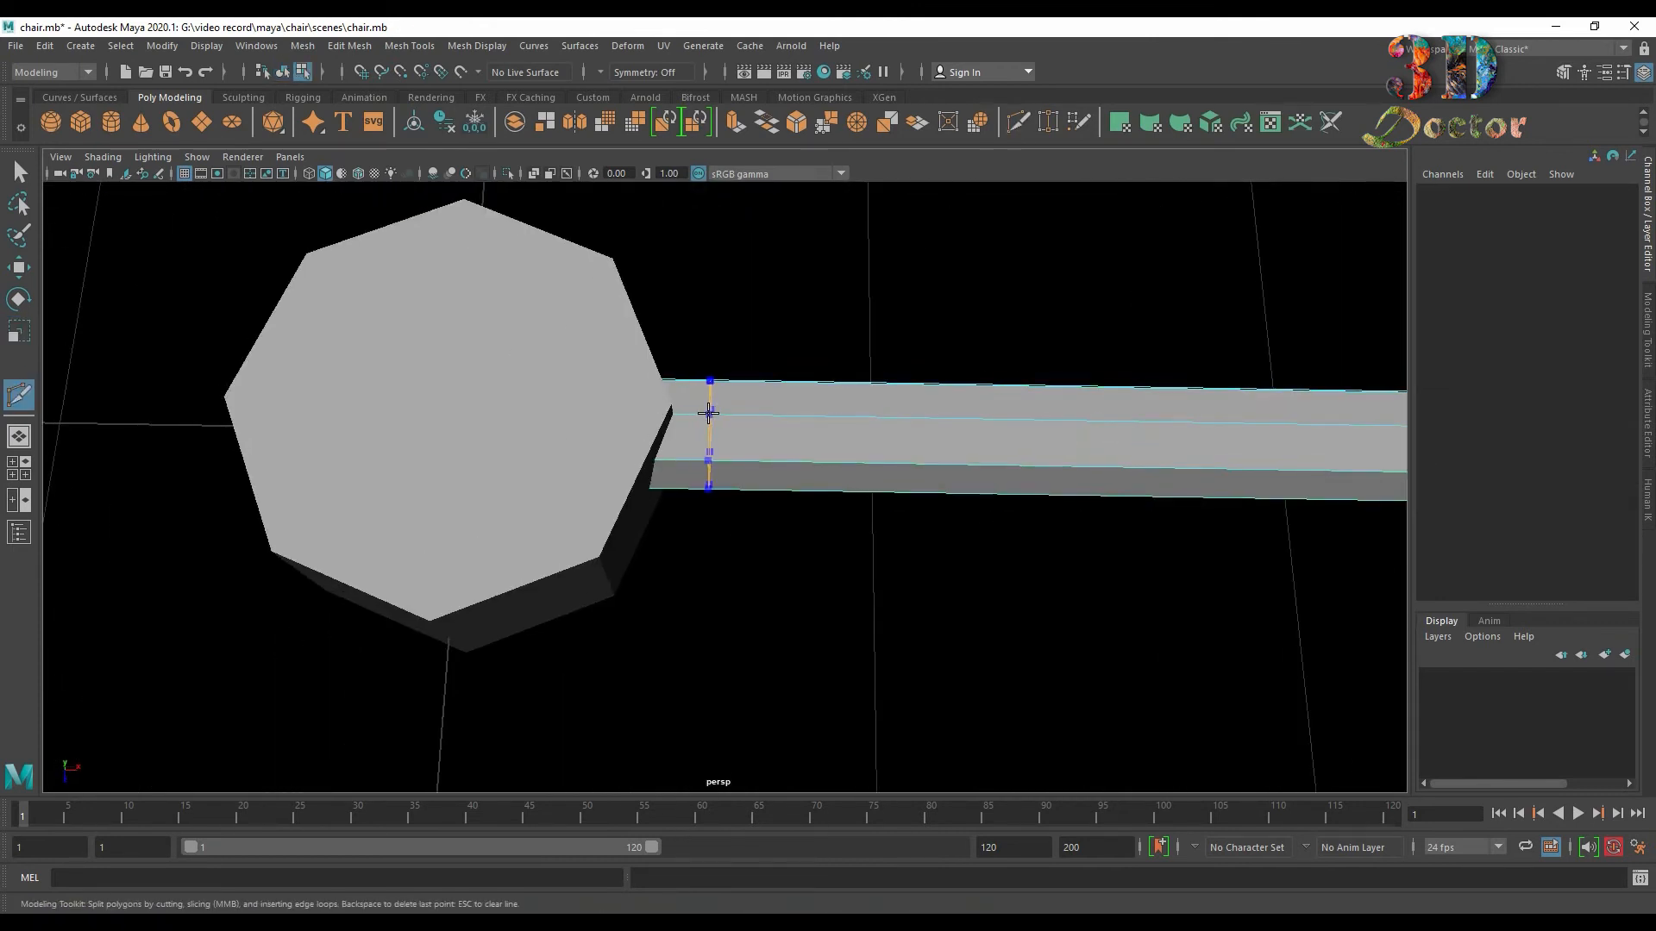
left_click(712, 413, "ctrl")
key("q")
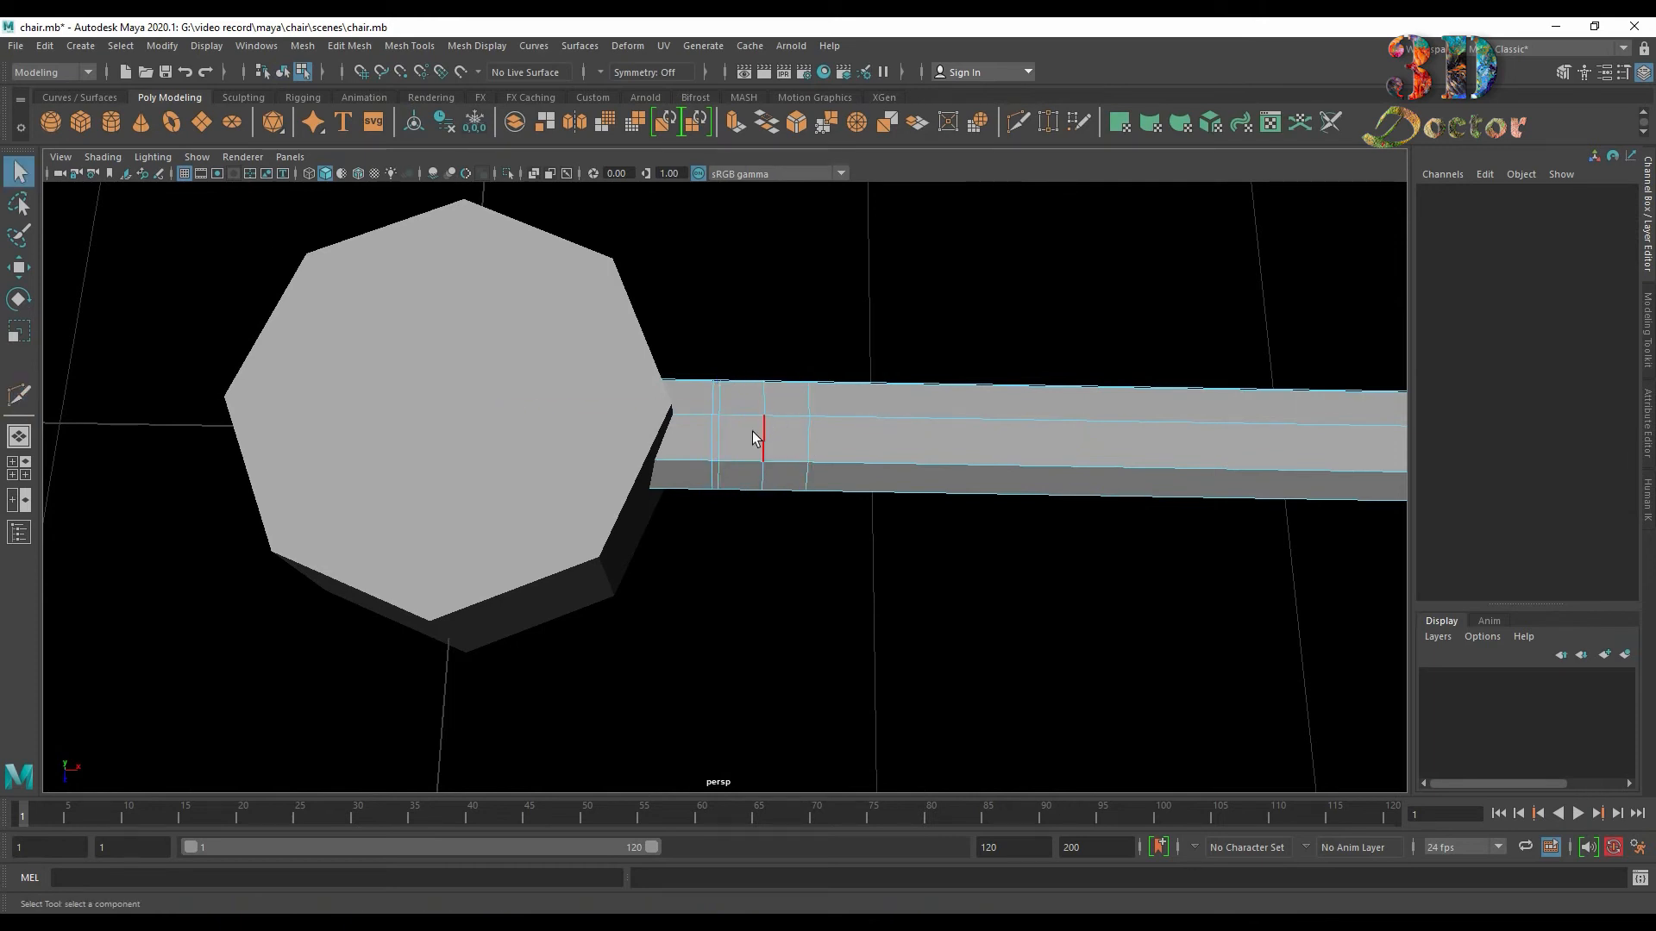
Scale the third edge loop from the hub outward into a pointed bulge and preview the spoke smoothed.
double_click(762, 433)
key("r")
left_click_drag(813, 473, 774, 431, "alt")
left_click_drag(774, 431, 880, 449)
key("3")
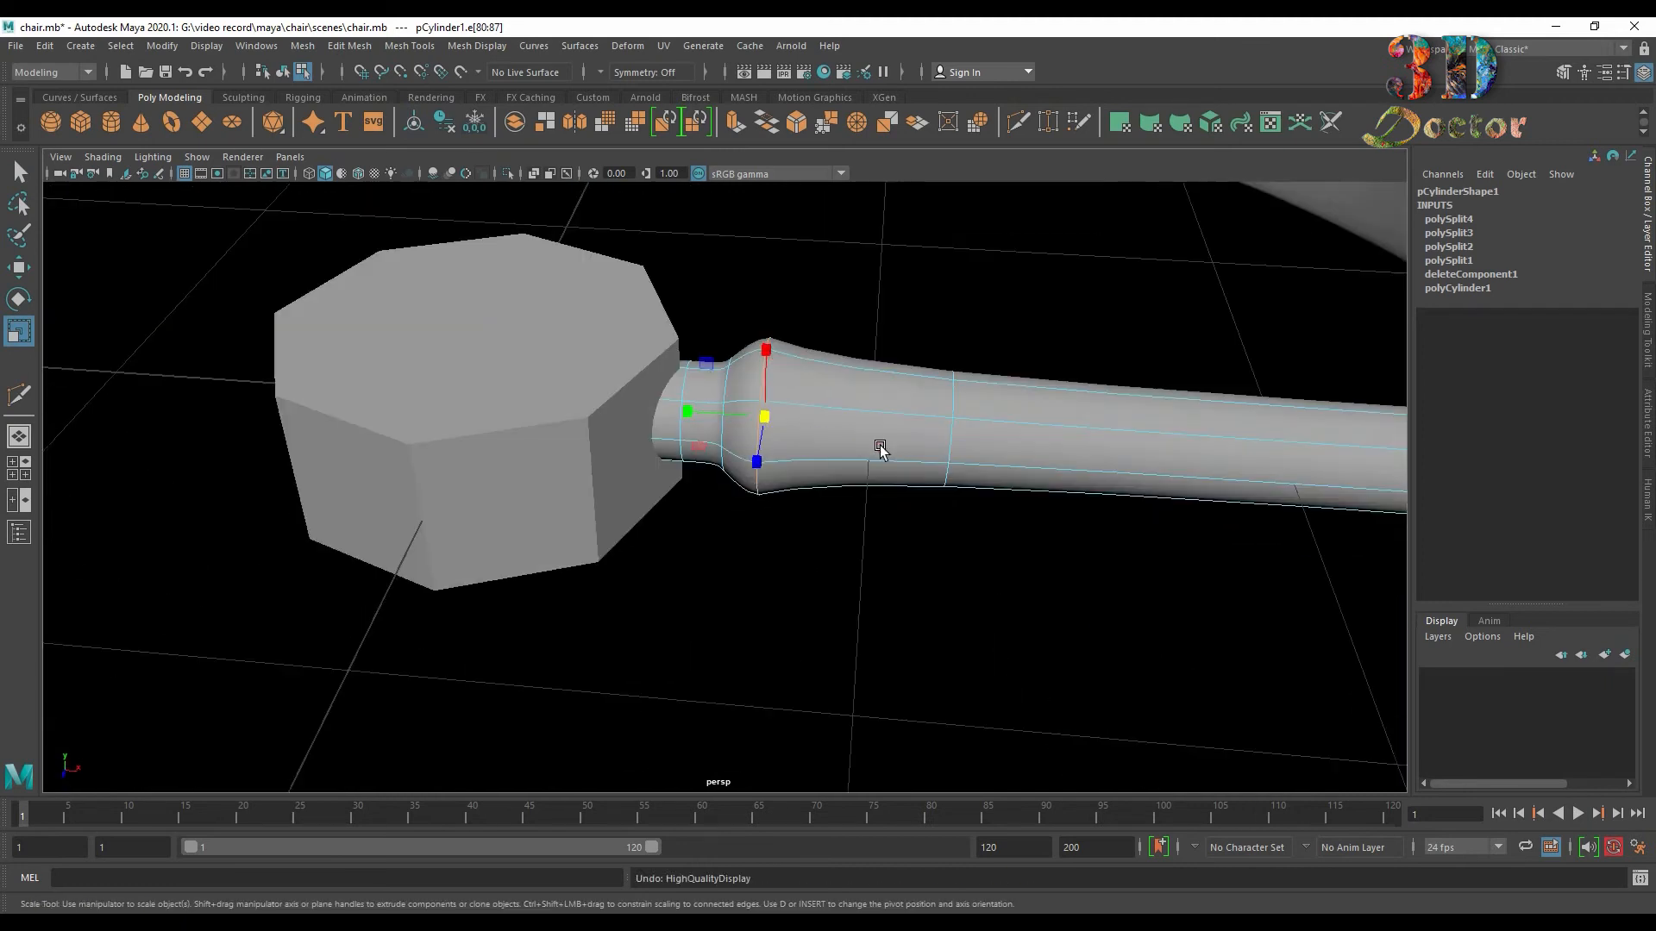
Insert a supporting edge loop beside the bulge on its outer side and preview the spoke smoothed.
key("1")
right_click_drag(869, 457, 828, 431, "shift")
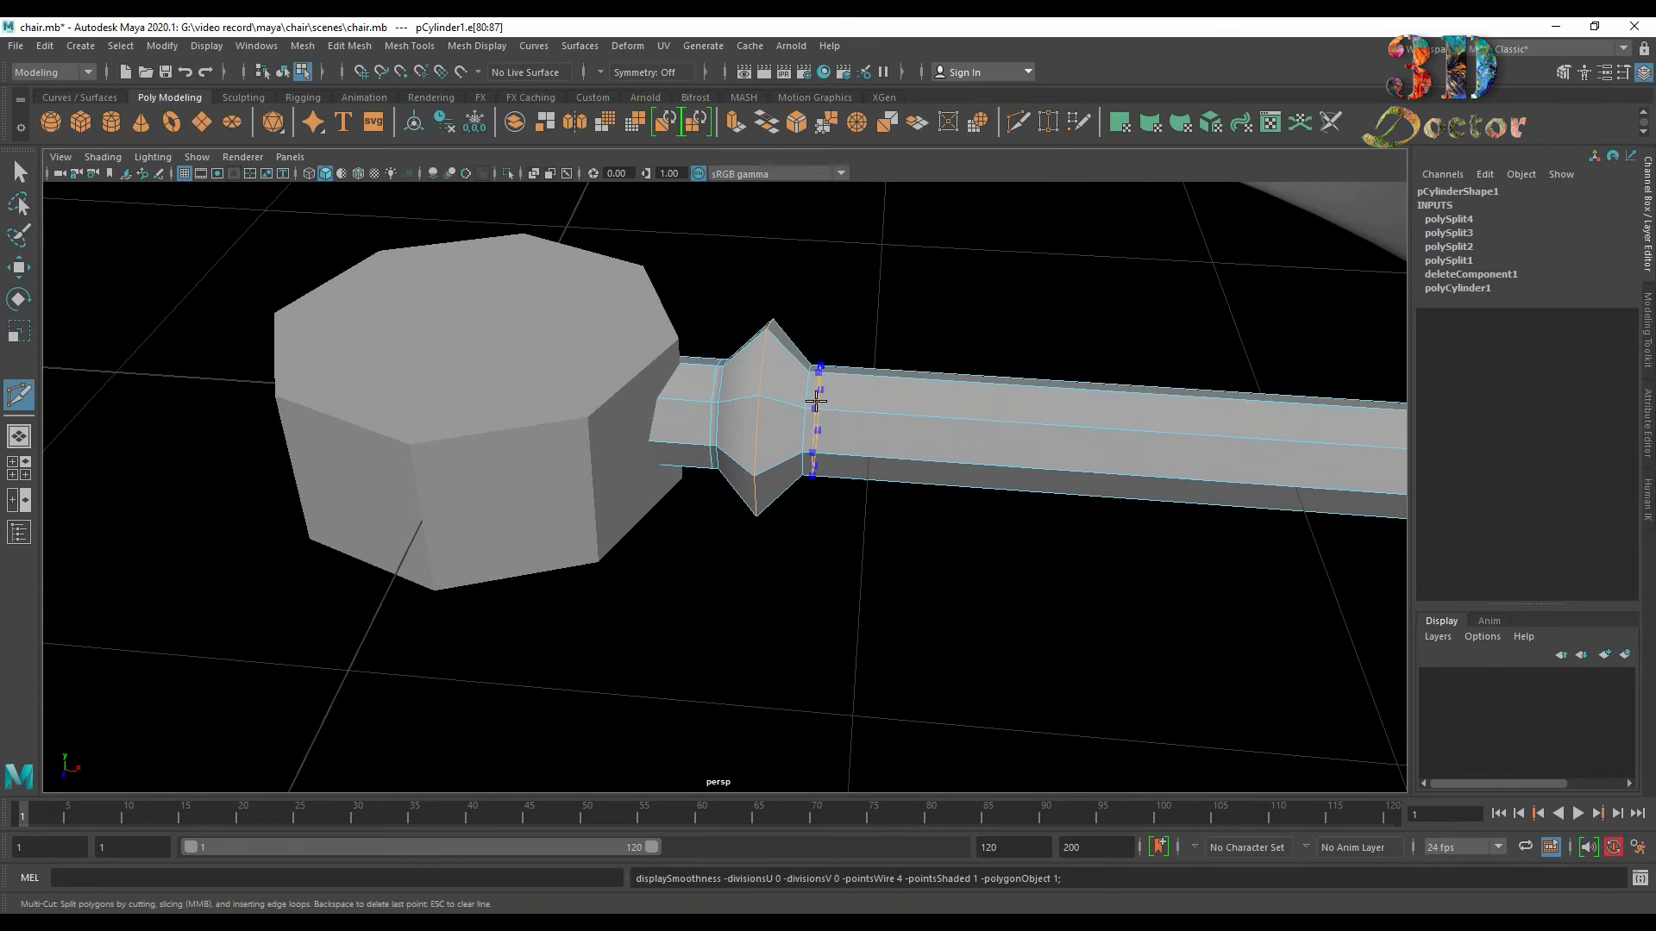
left_click(857, 325)
key("3")
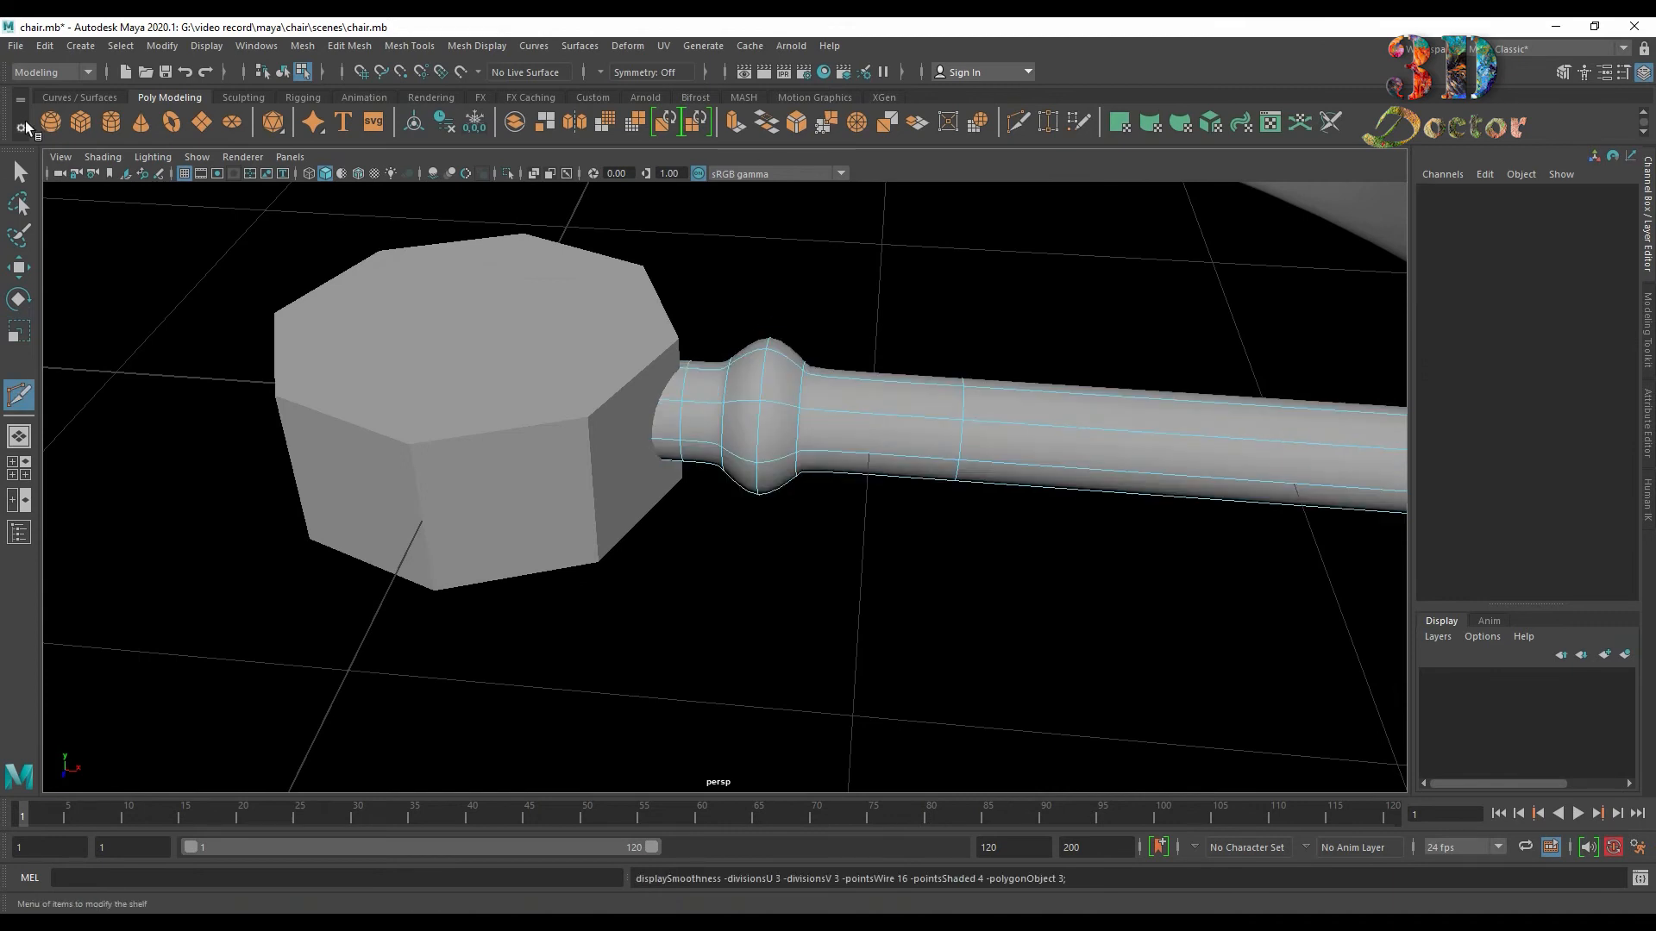
Scale the bulge's middle edge loop slightly further outward and return the spoke to unsmoothed display.
key("q")
left_click_drag(884, 339, 831, 319, "alt")
double_click(759, 358)
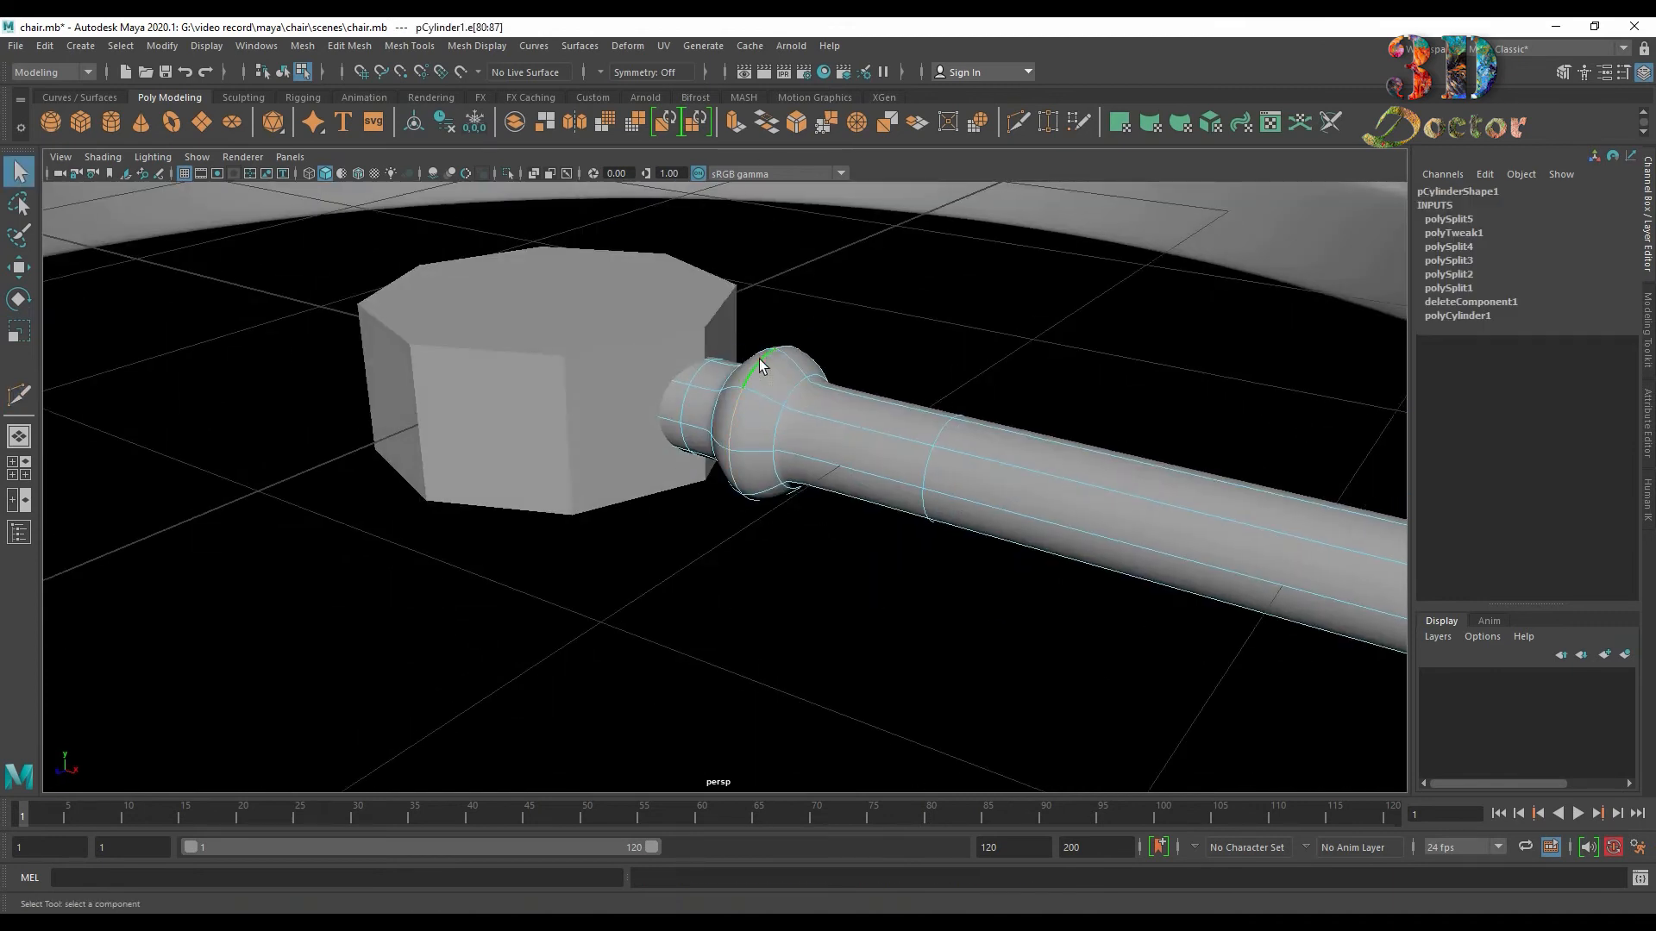
key("r")
left_click_drag(792, 422, 685, 423, "alt")
key("1")
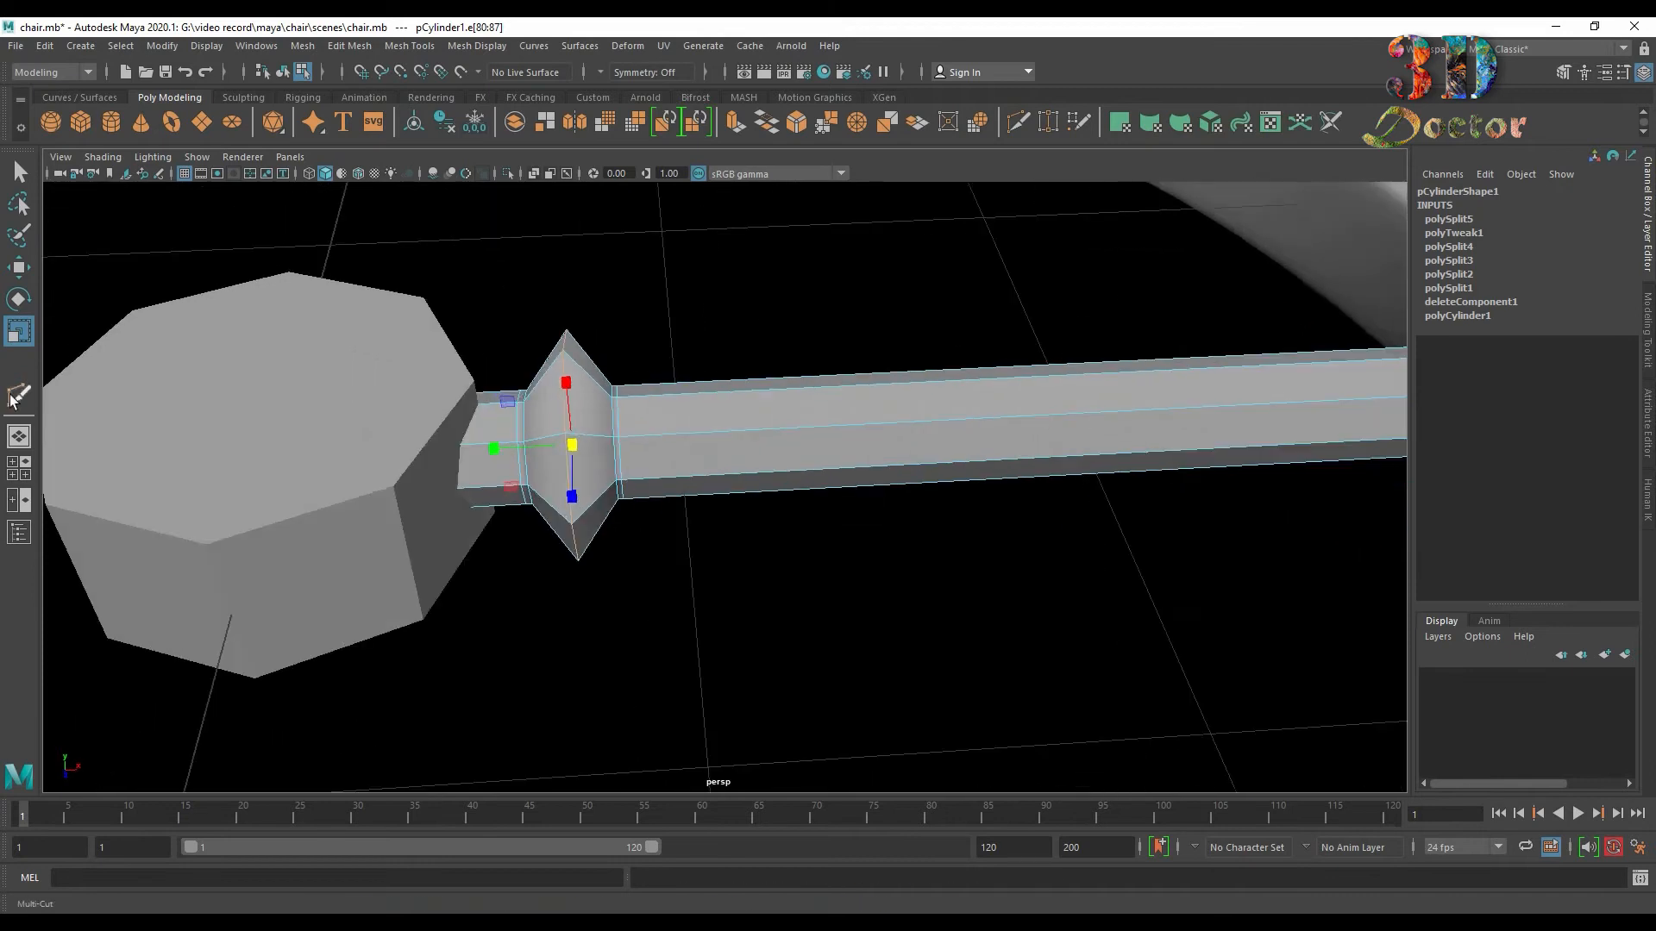
Insert six more edge loops along the spoke, just beyond the bulge, for a second ornament.
key("y")
left_click(703, 423, "ctrl")
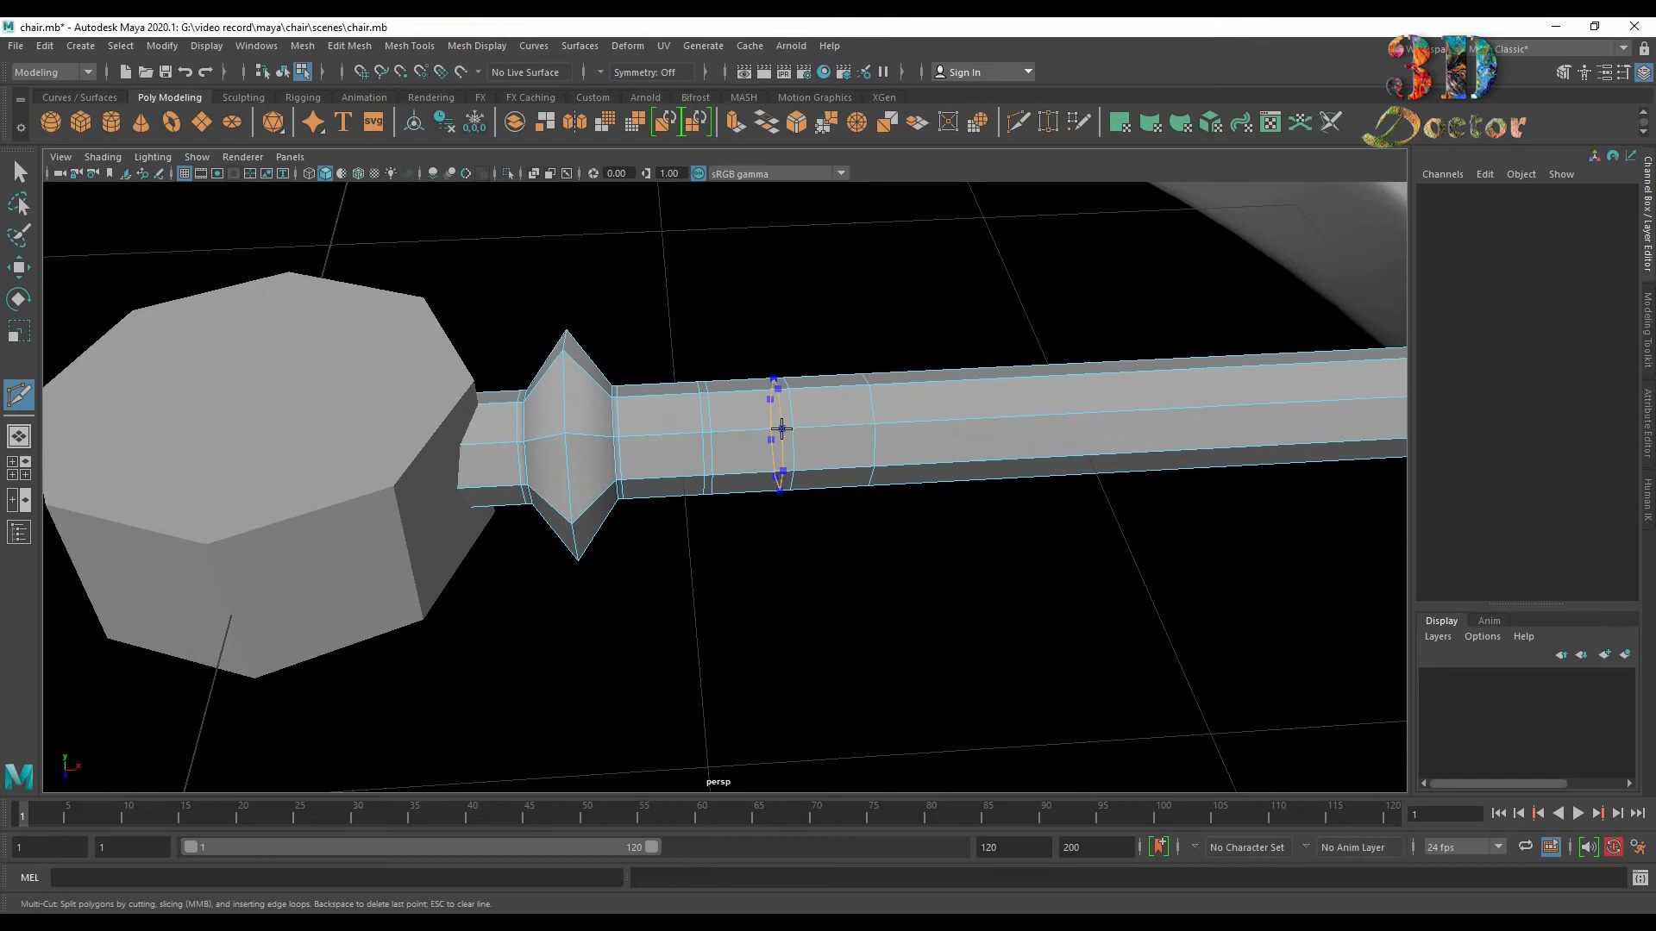
left_click(748, 427, "ctrl")
left_click(790, 426, "ctrl")
Scale the third and fifth of the new edge loops outward into two adjoining pointed bulges.
key("q")
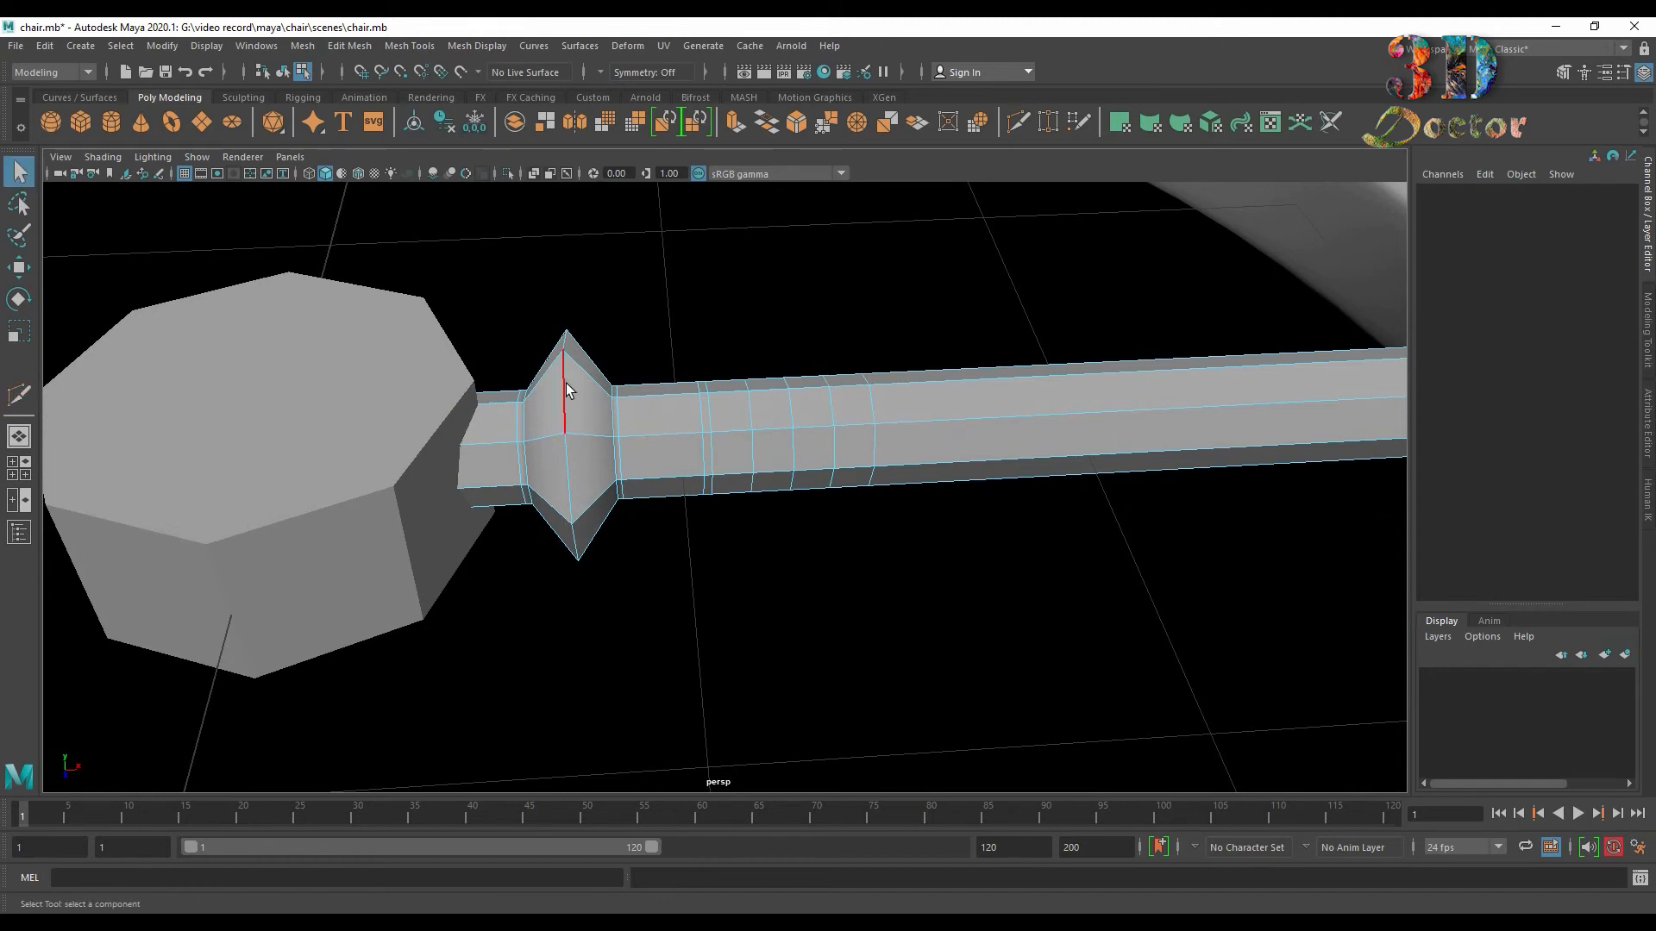
left_click(749, 411)
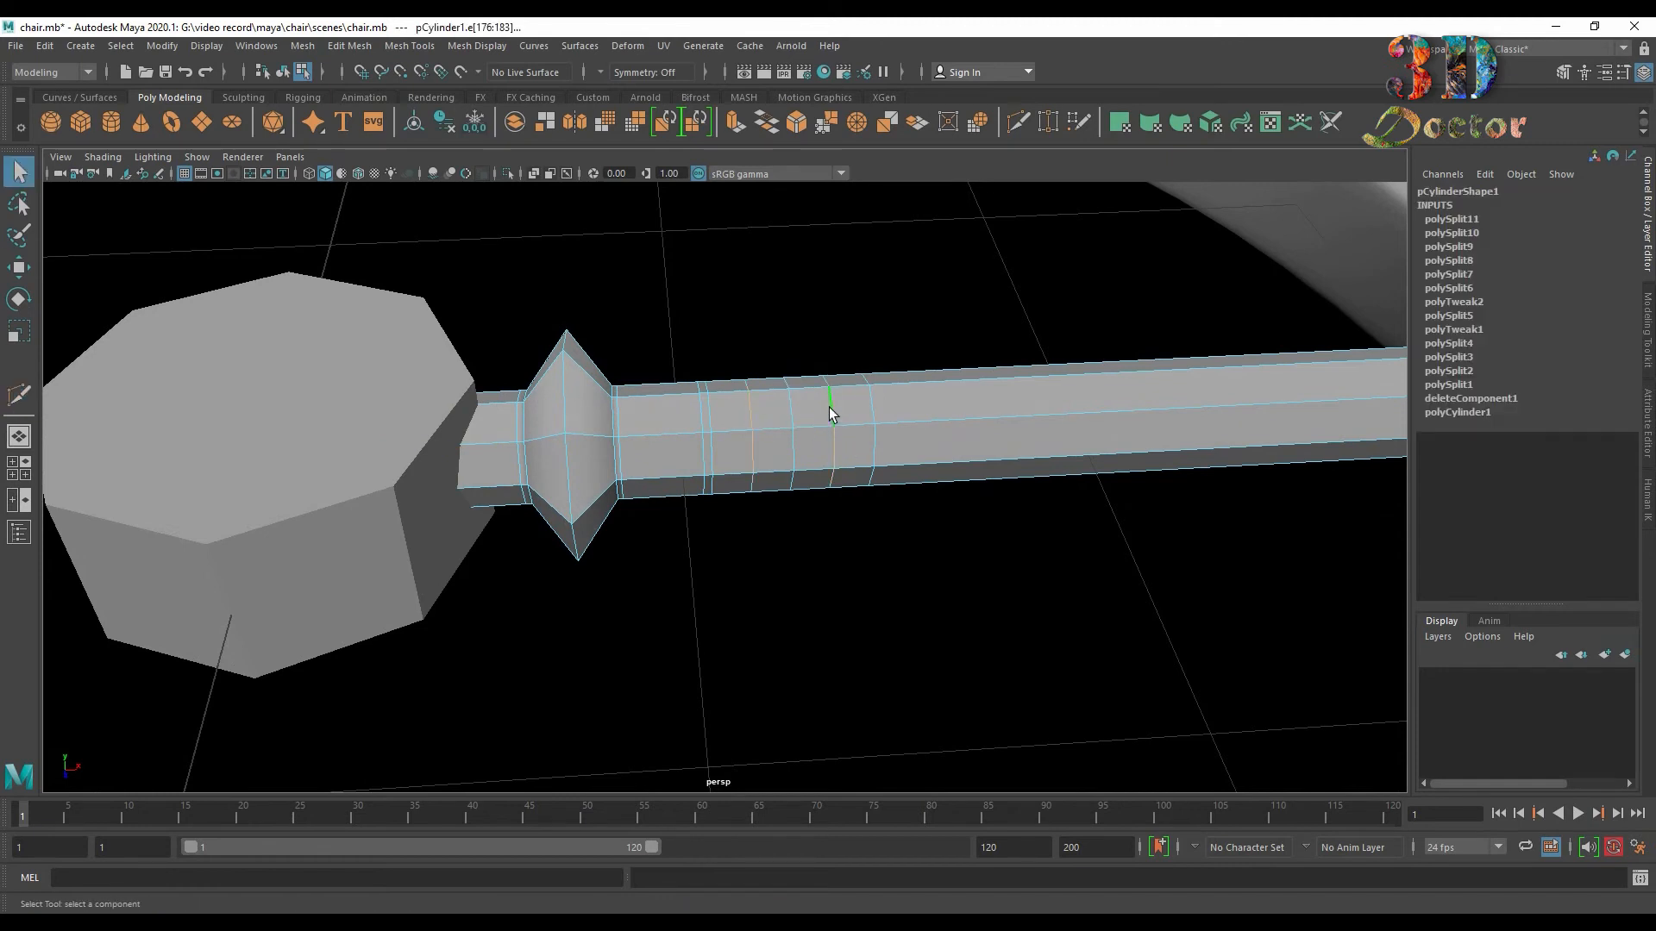
left_click_drag(829, 407, 862, 514, "alt")
key("r")
key("ctrl+z")
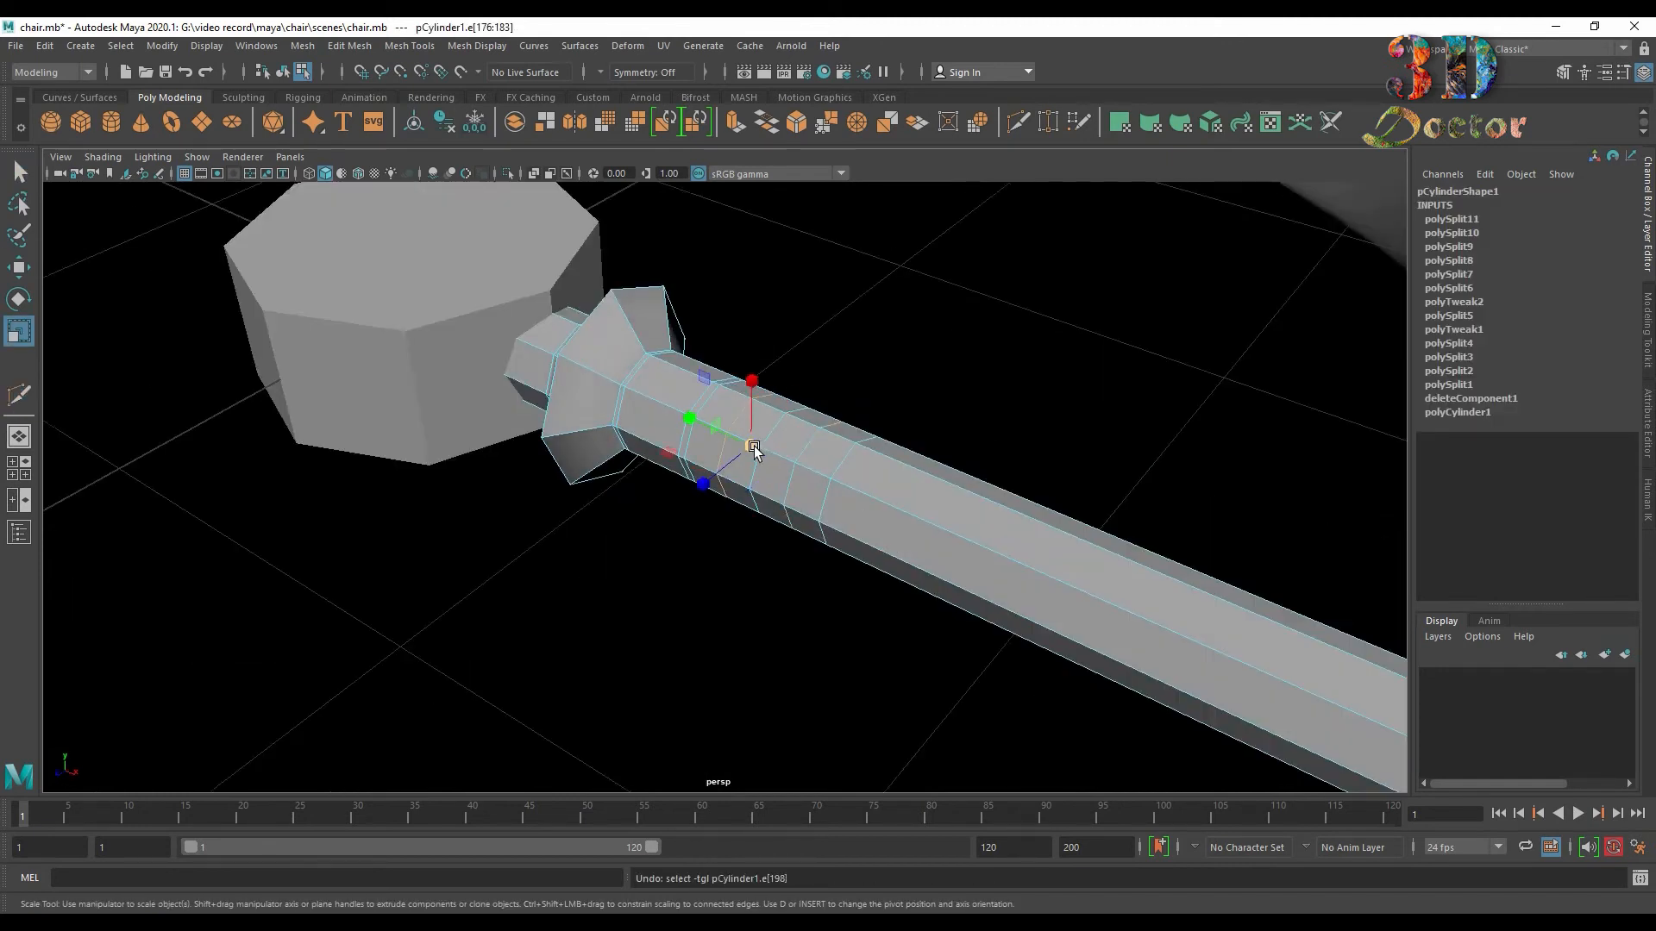
key("ctrl+z")
double_click(738, 407)
left_click_drag(751, 446, 867, 477)
double_click(804, 446)
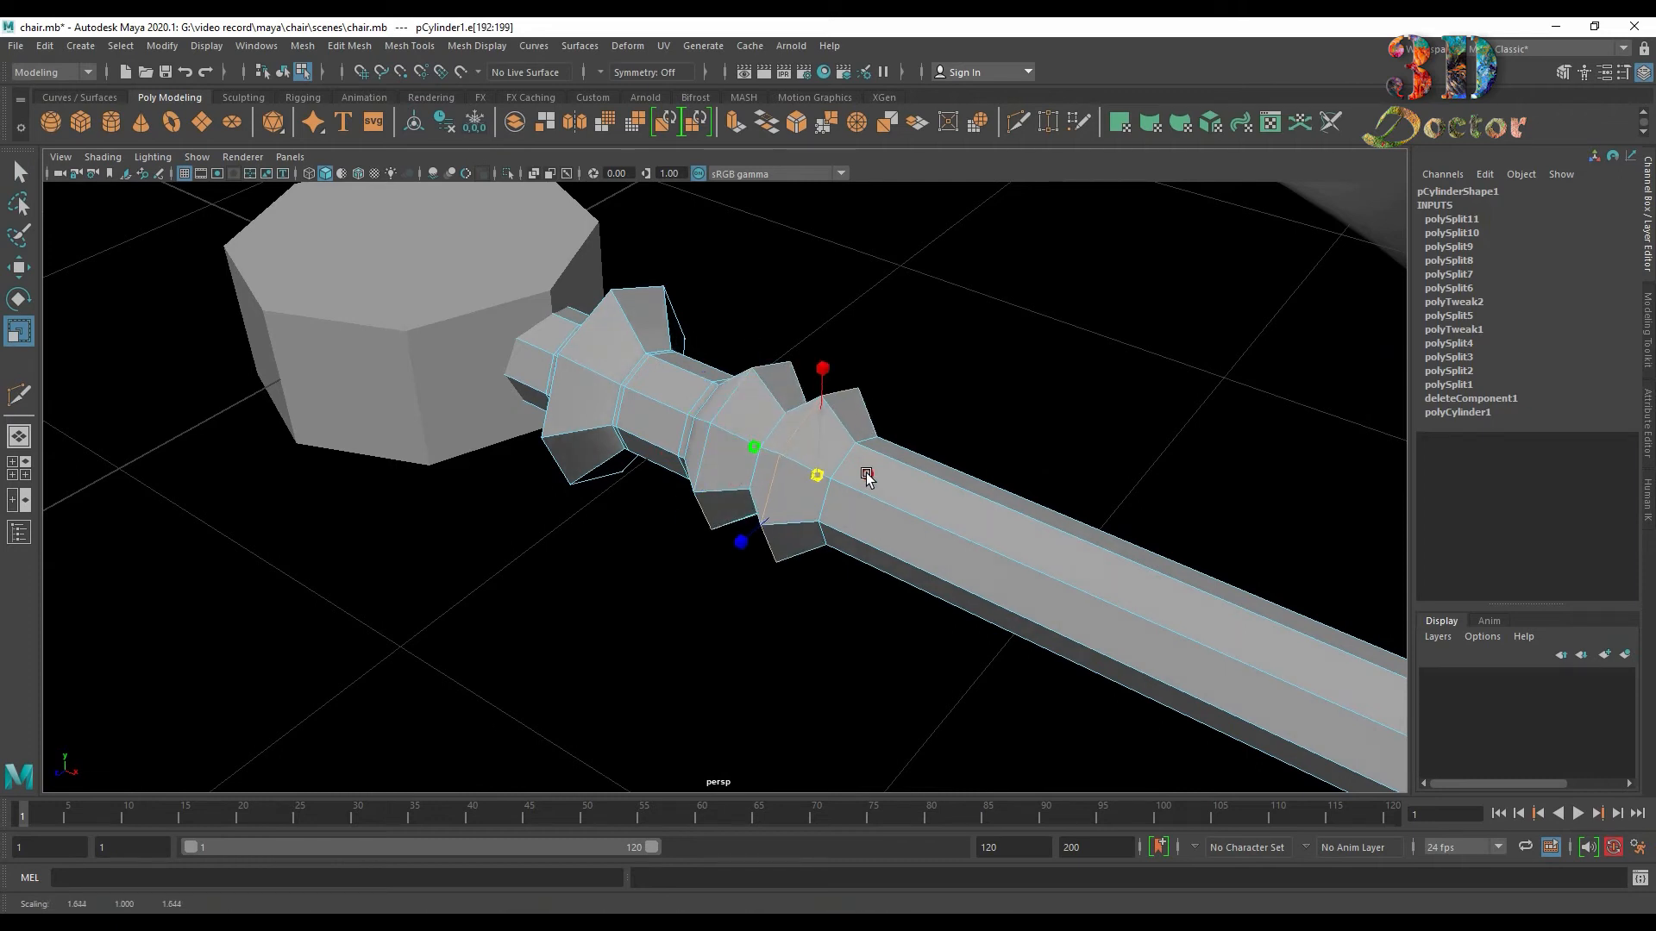
Insert a supporting edge loop just beyond the double bulge and preview the spoke smoothed.
left_click_drag(728, 515, 802, 533, "alt")
key("y")
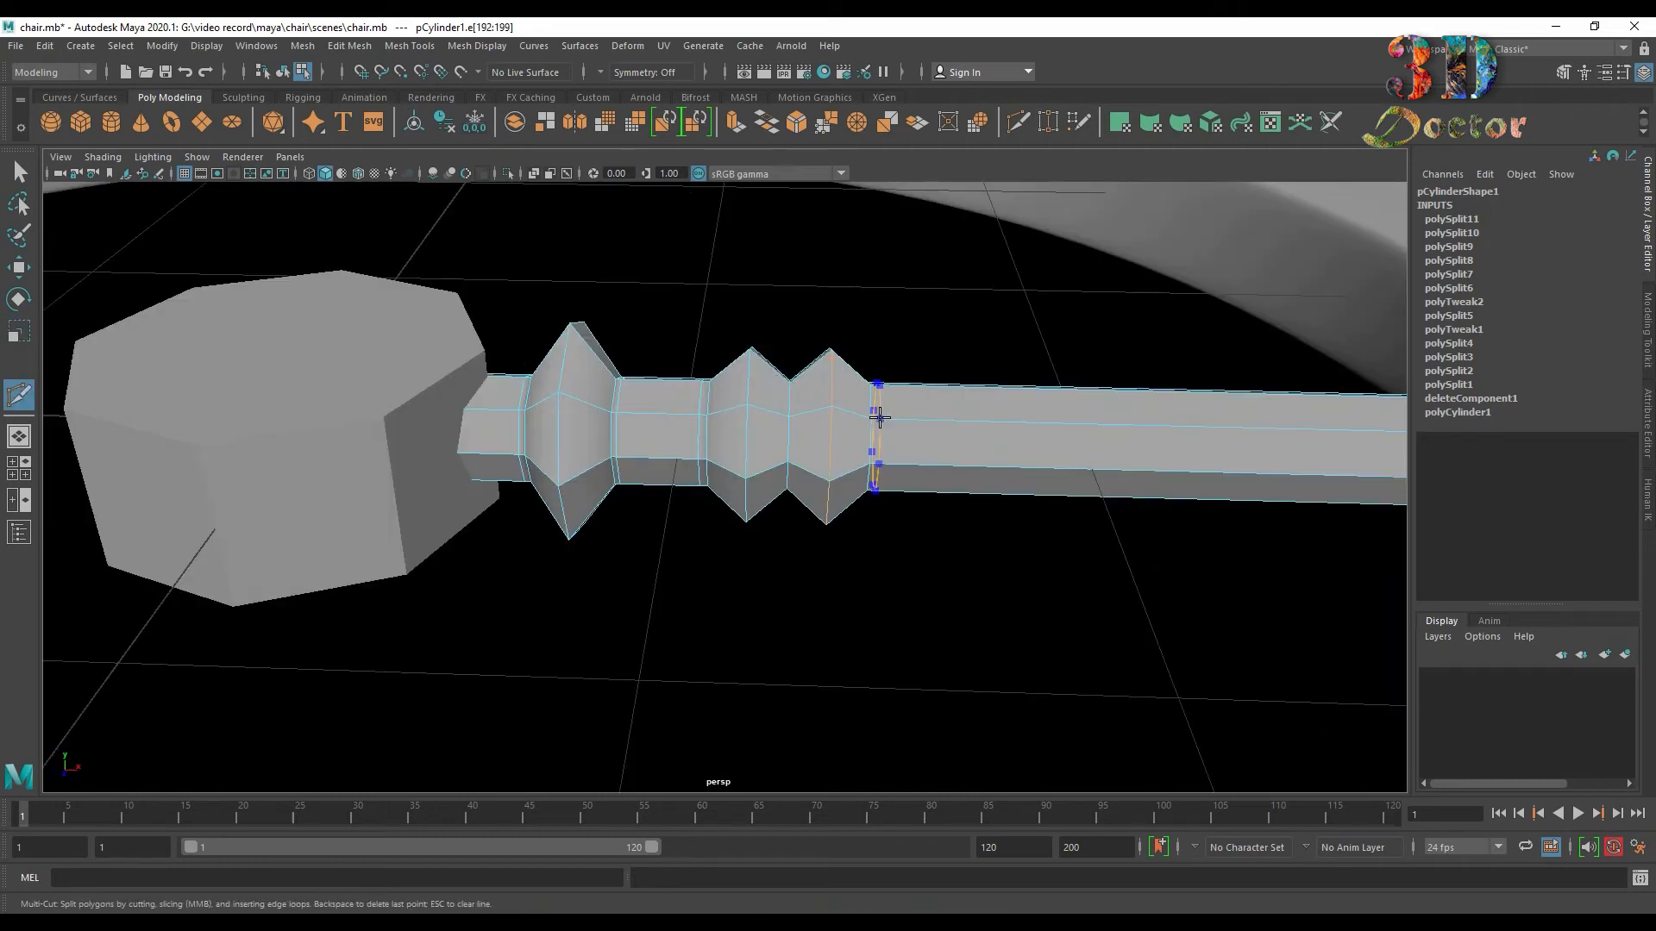
left_click(878, 417, "ctrl")
key("3")
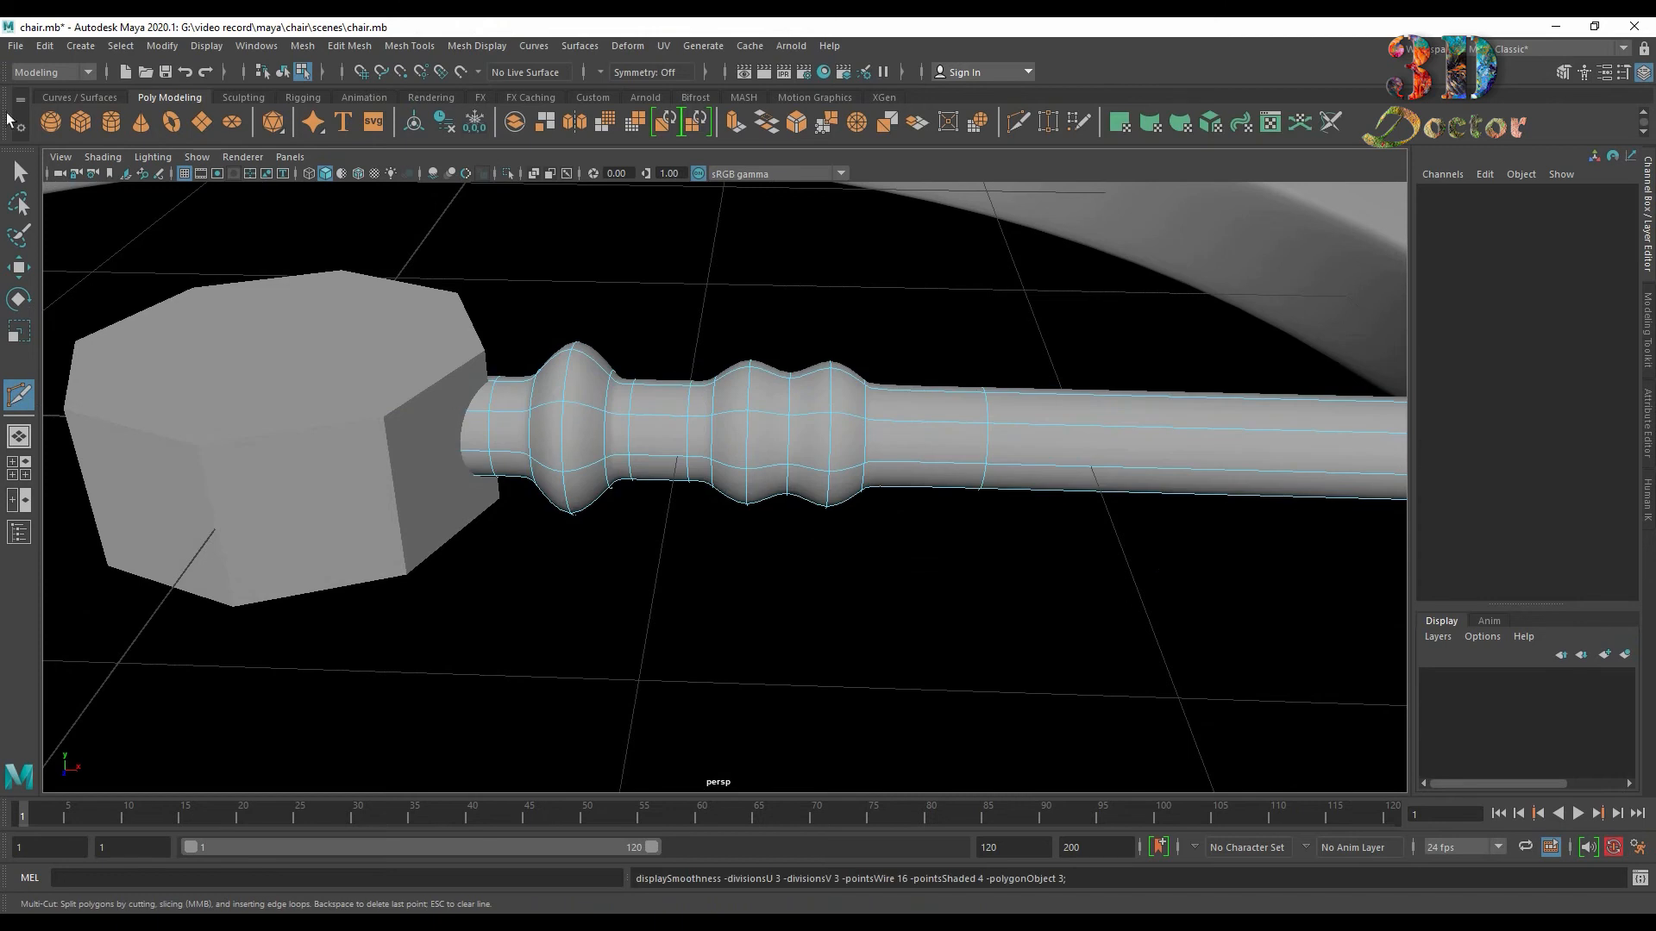
Scale both peak edge loops of the double bulge slightly further outward and return the spoke to unsmoothed display.
left_click(21, 174)
double_click(750, 395)
left_click_drag(752, 386, 689, 358, "alt")
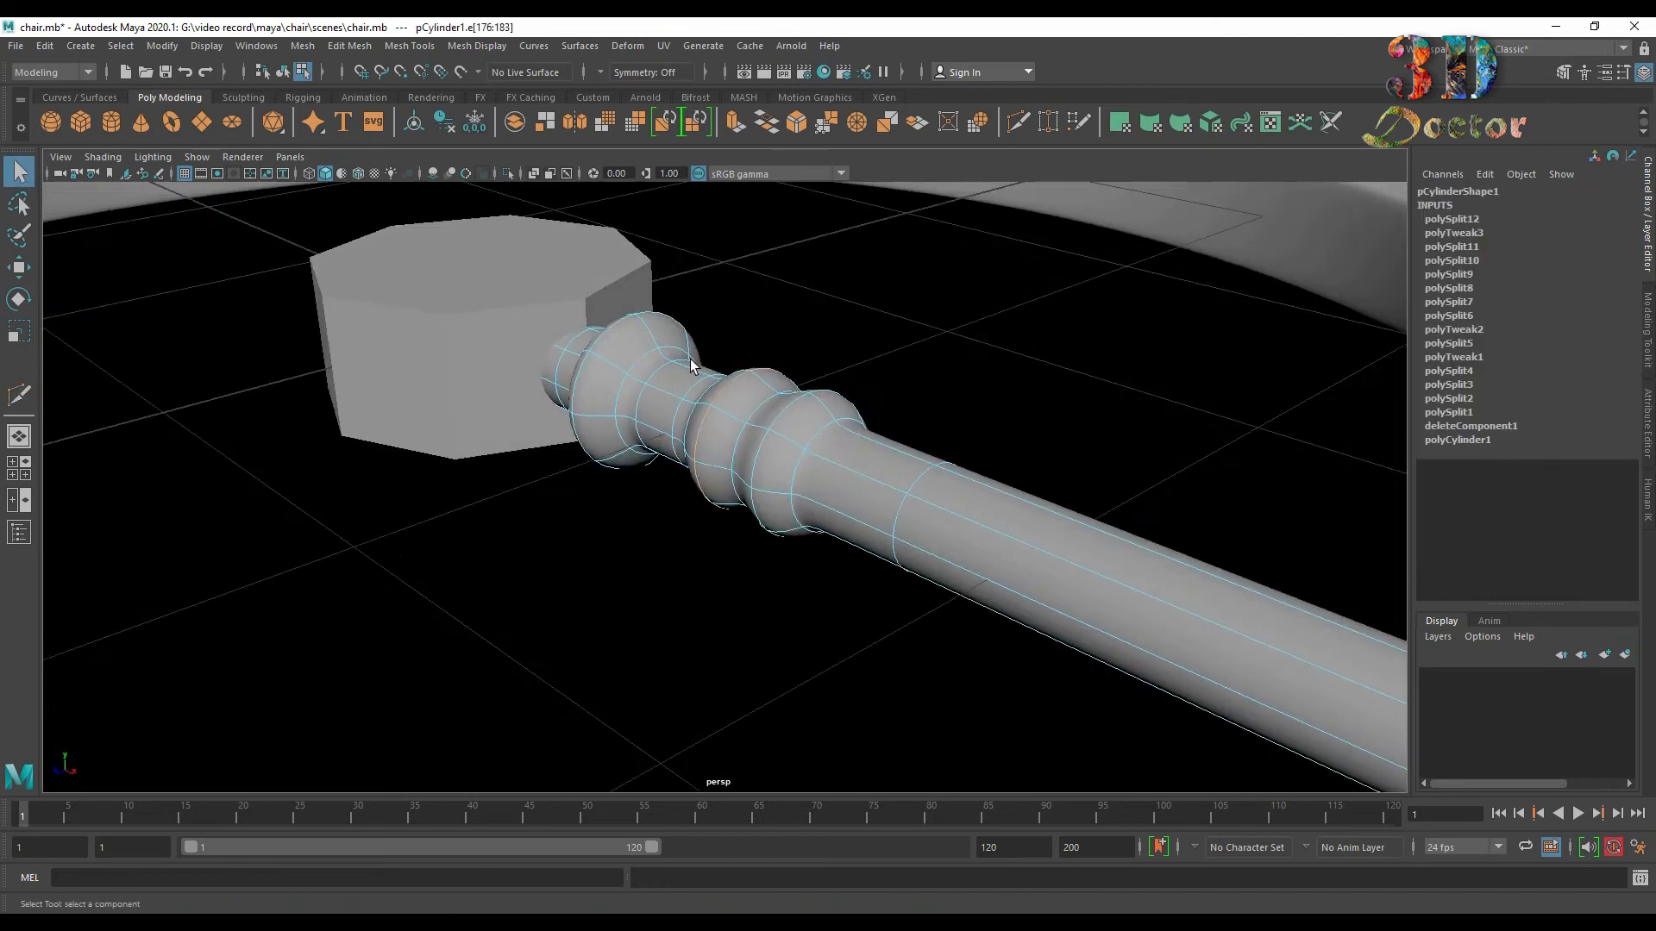
key("r")
double_click(782, 413)
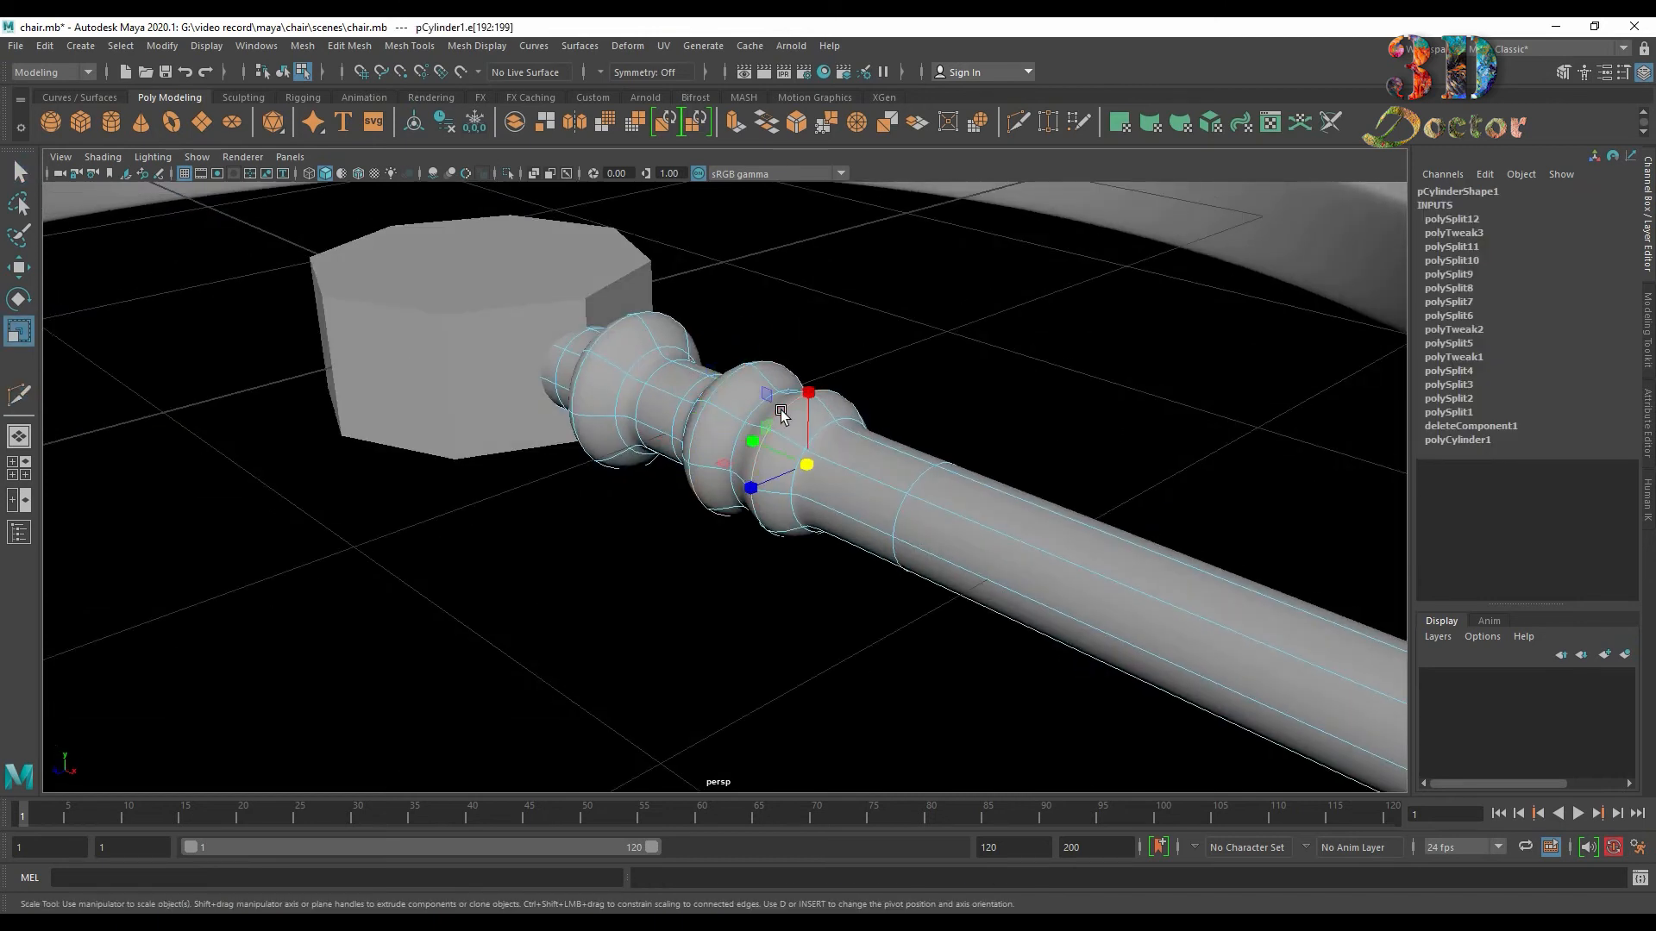
left_click_drag(803, 459, 754, 460)
key("1")
left_click(739, 344)
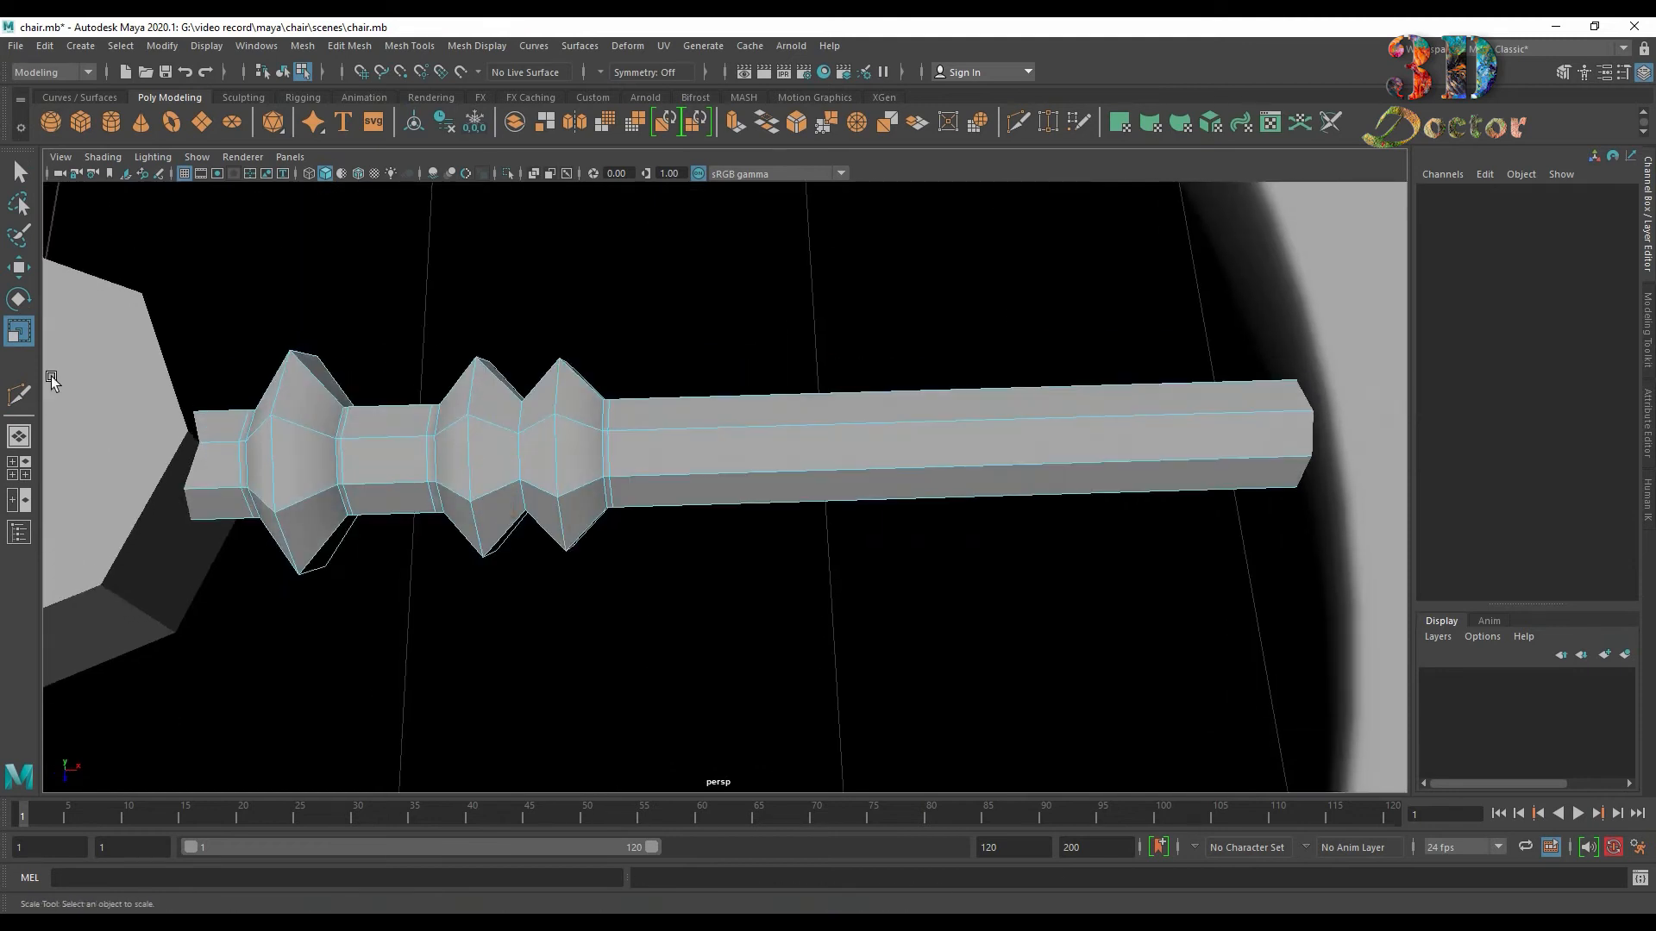
Insert four more edge loops on the plain shaft beyond the double bulge, the first two close together.
left_click(19, 394)
left_click(695, 427, "ctrl")
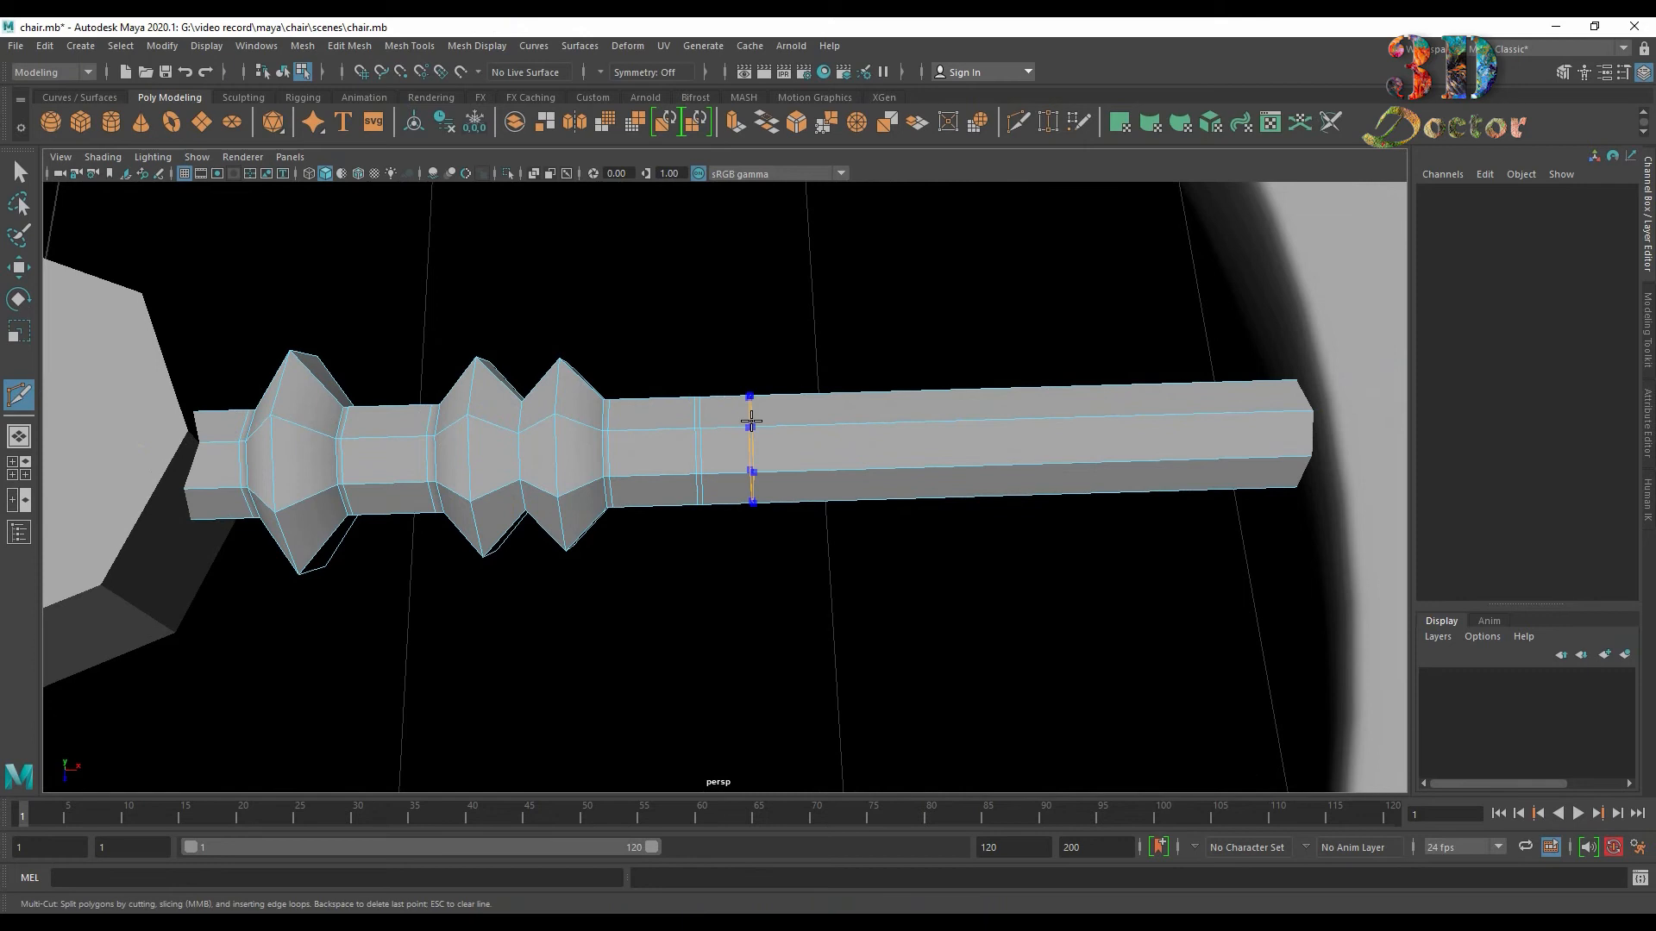
left_click(751, 421, "ctrl")
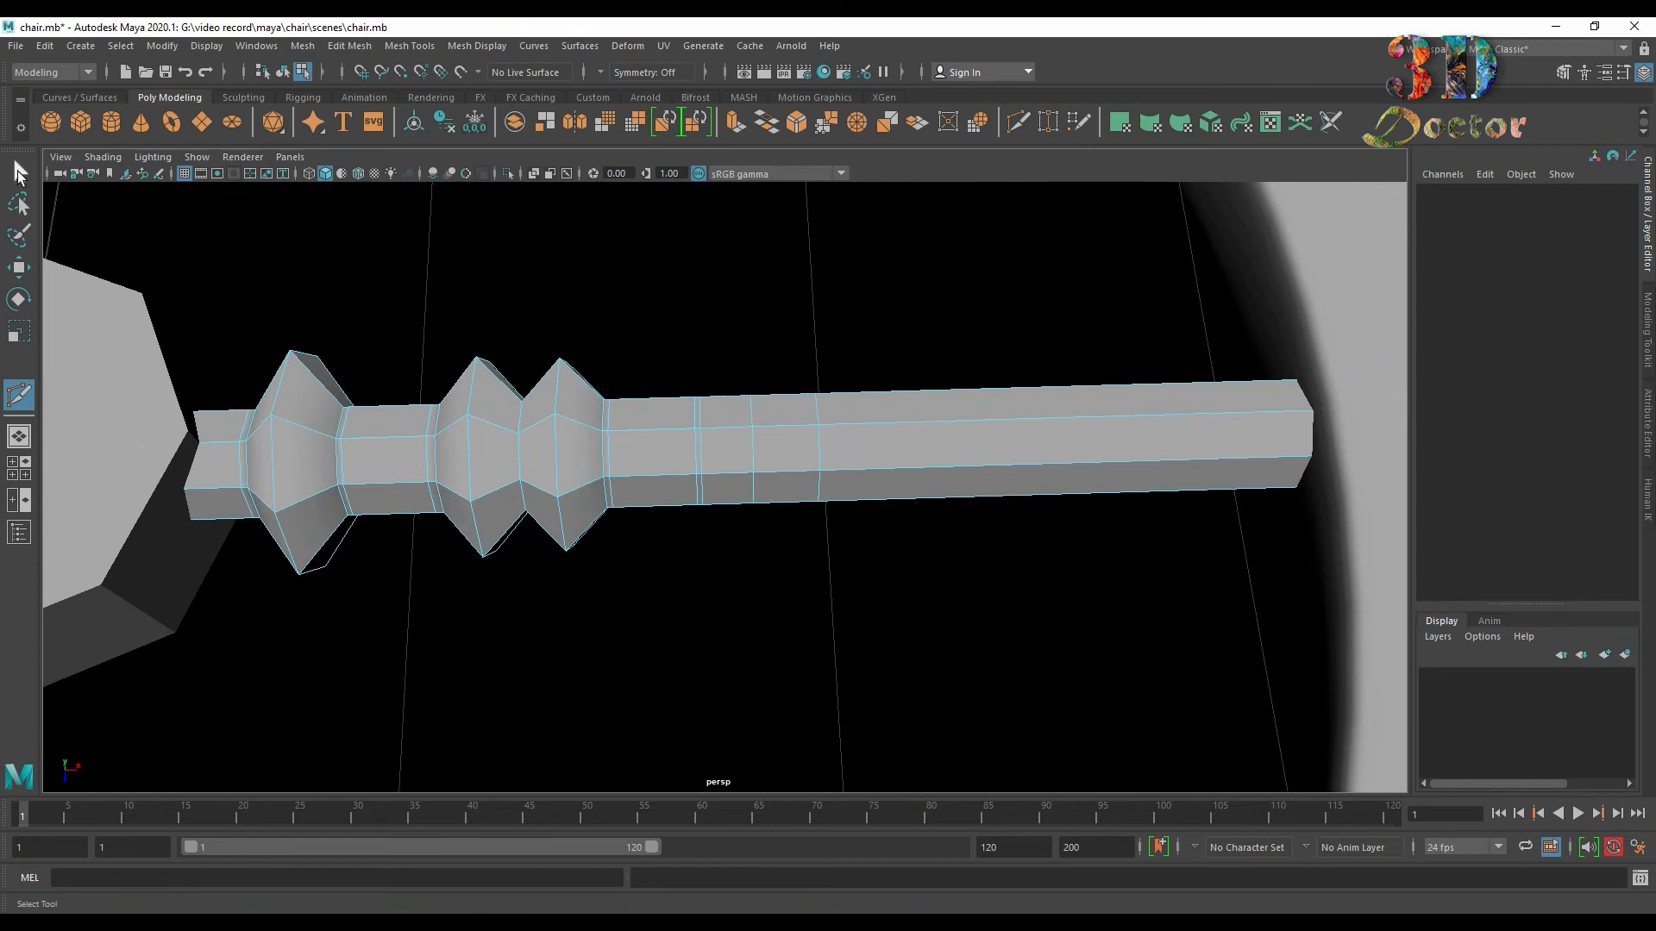
Scale the two outermost new edge loops outward into one large bulge tapering to the ring, and preview the spoke smoothed.
key("q")
double_click(756, 441)
left_click_drag(798, 573, 868, 538, "alt")
key("r")
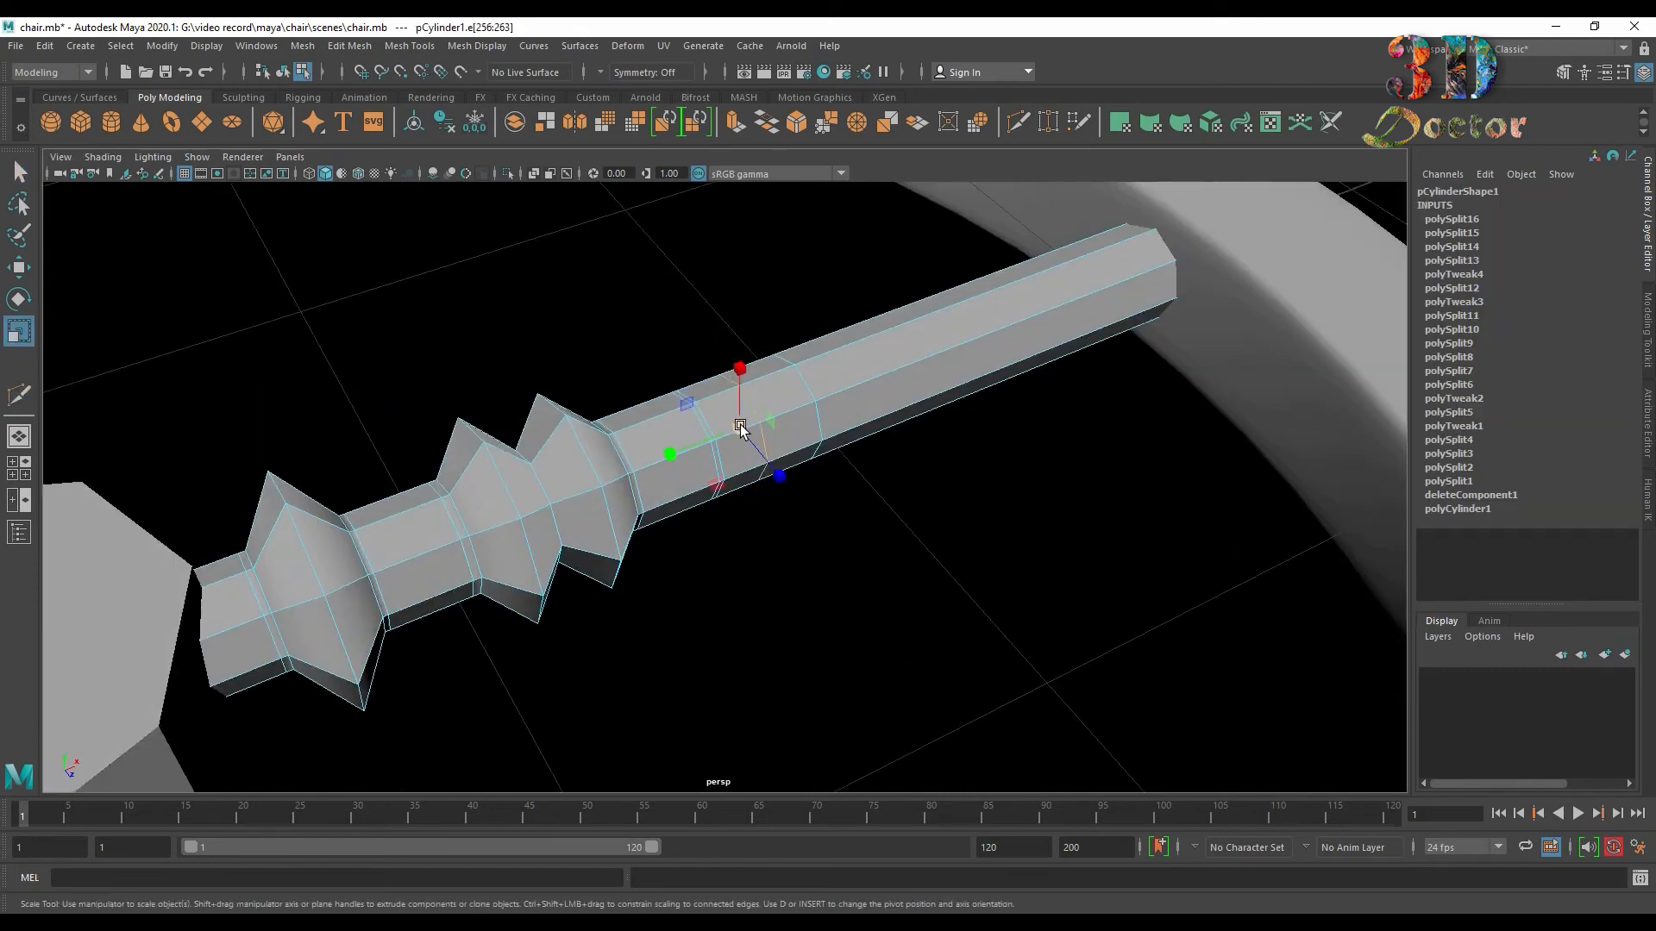
left_click_drag(750, 419, 890, 420, "shift")
key("3")
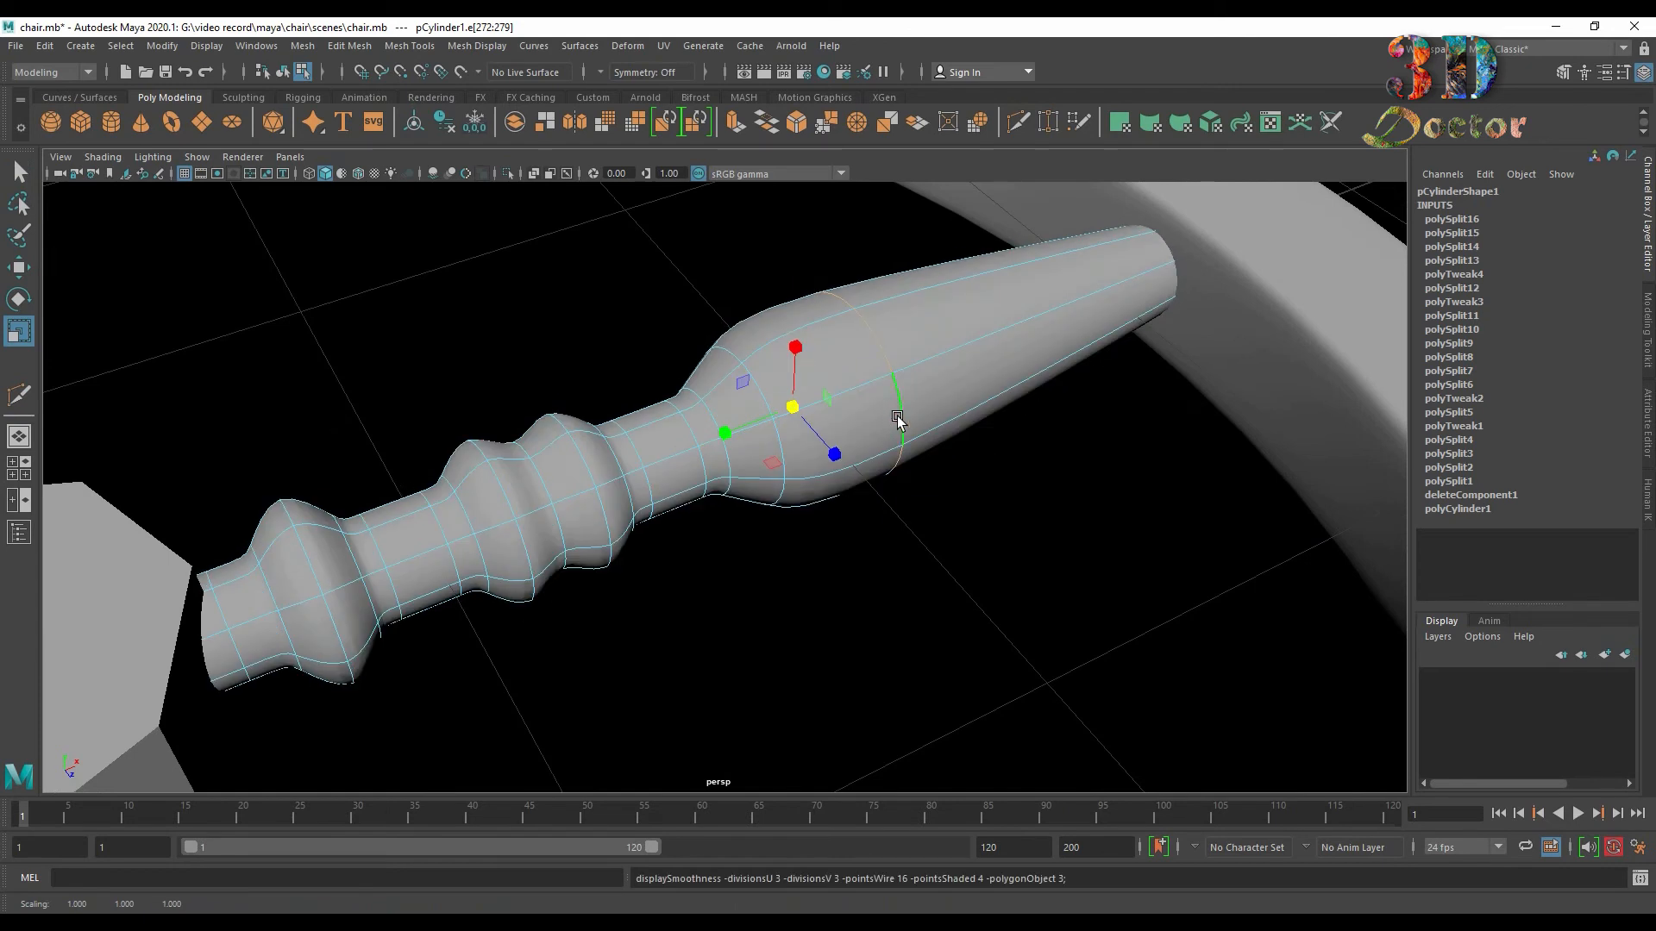
Return the spoke to unsmoothed display and insert two edge loops on the tapering section beyond the large bulge.
left_click_drag(998, 432, 920, 450, "alt")
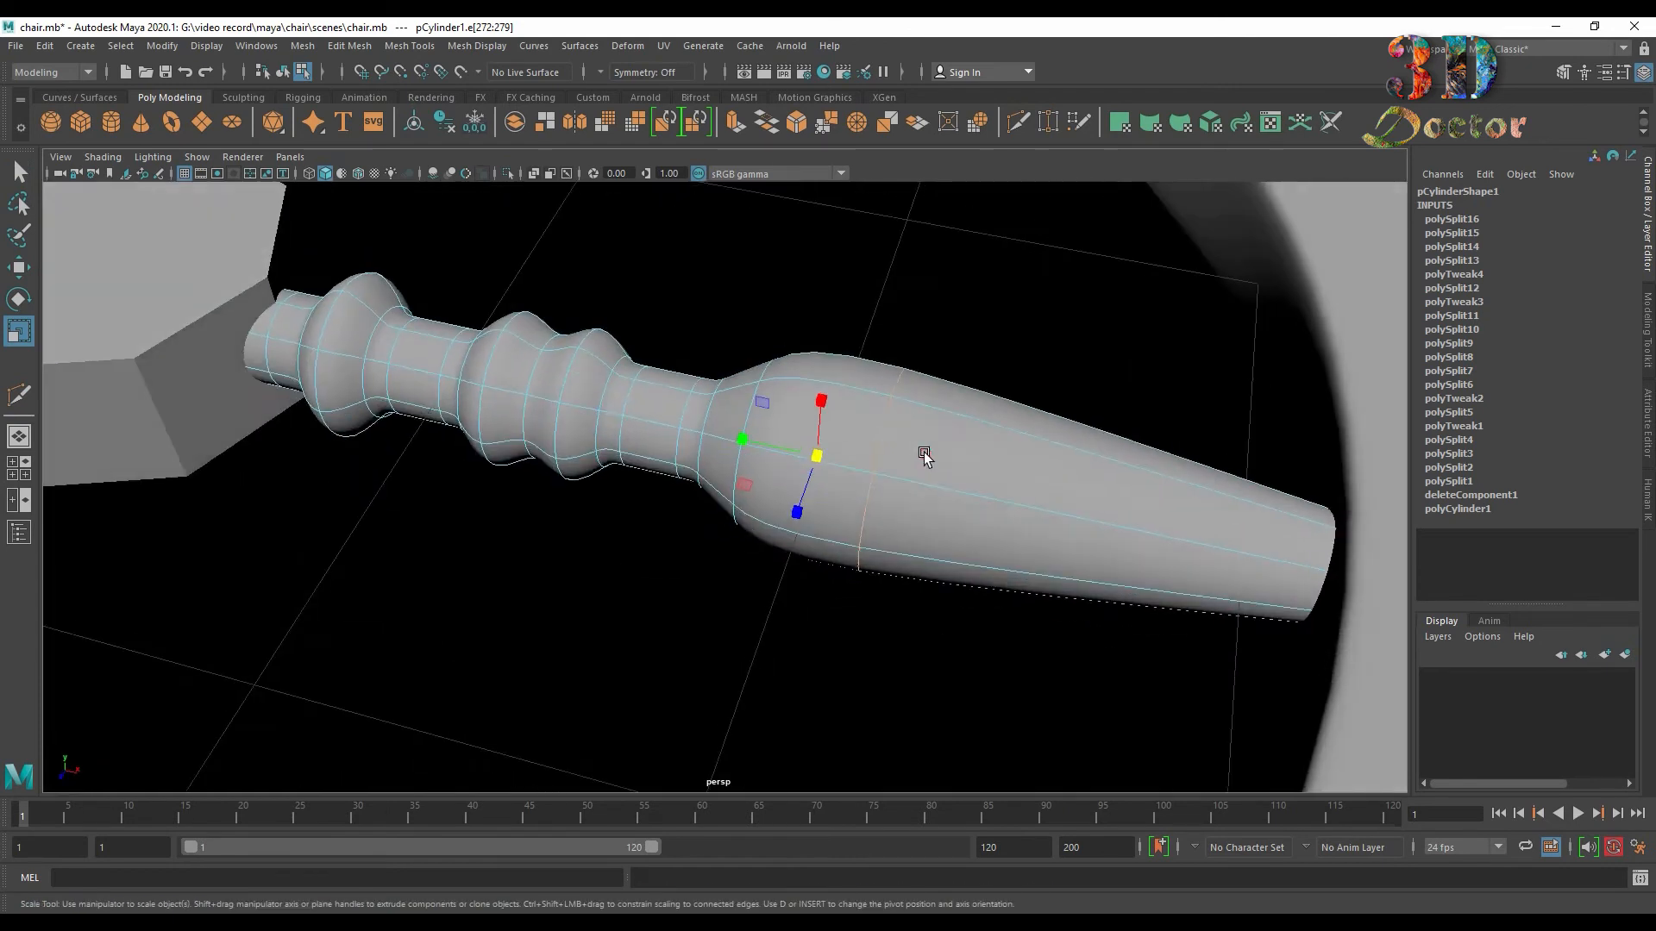
key("1")
left_click(19, 395)
left_click(796, 458)
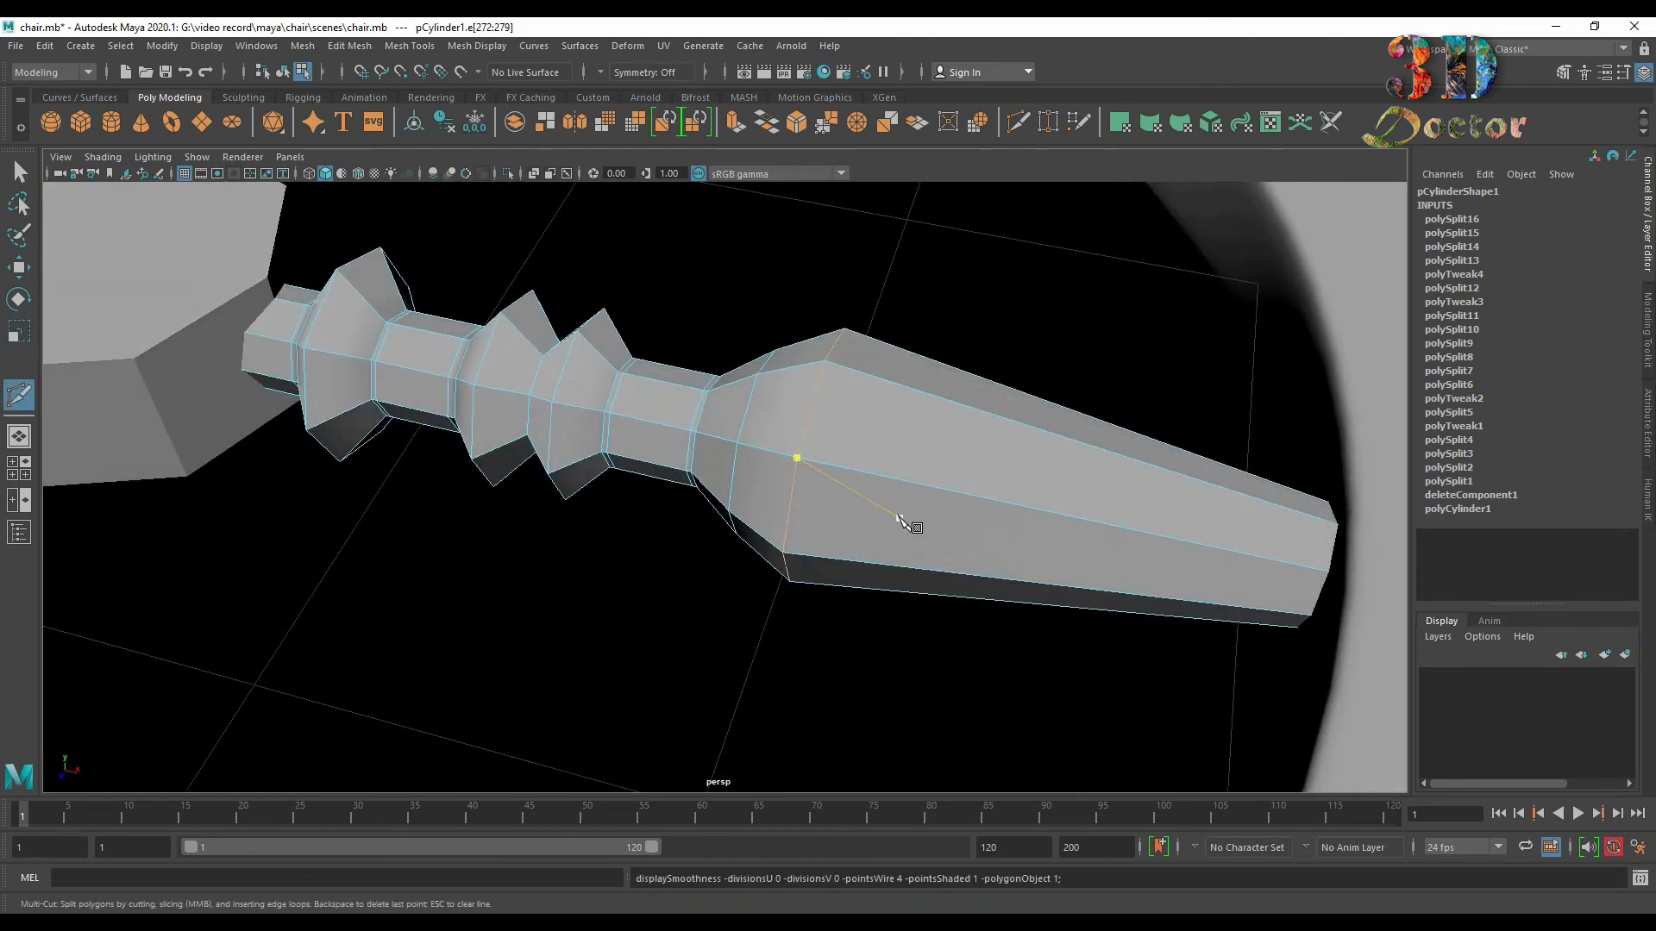
left_click(937, 480, "ctrl")
left_click(1091, 510, "ctrl")
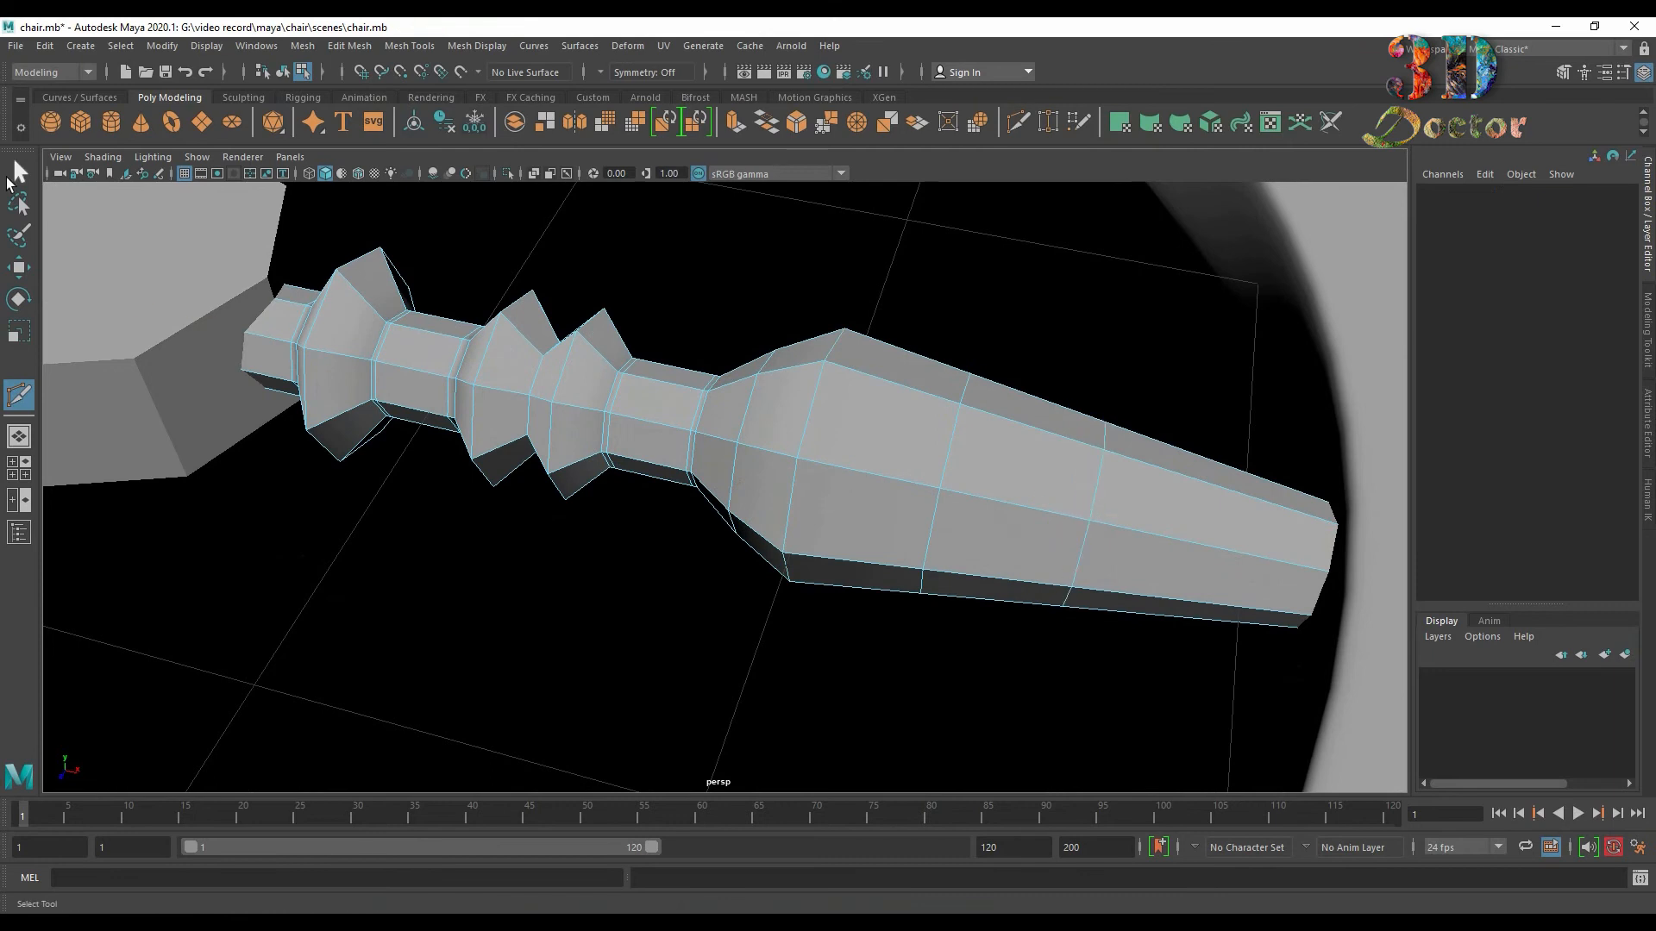
Scale the outer of the two new edge loops inward to form a narrow neck near the ring.
key("q")
double_click(1099, 470)
key("r")
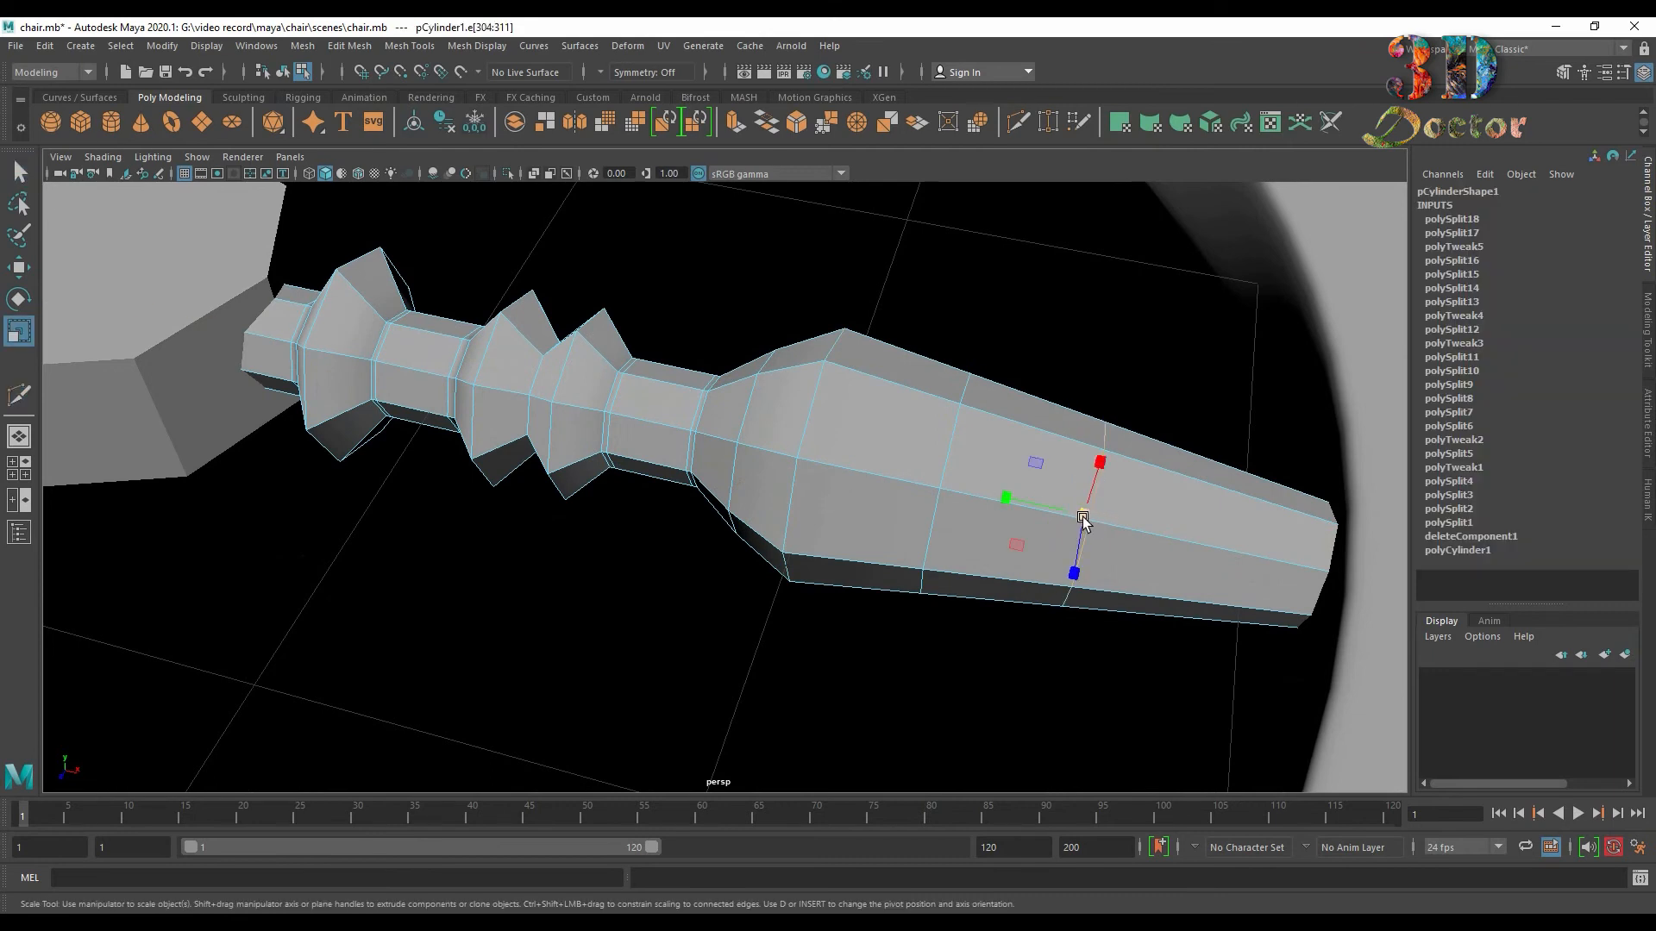
left_click_drag(1083, 517, 1031, 535)
Rescale the edge loops of the large bulge and its neck into a flowing taper, and preview the spoke smoothed.
double_click(952, 448)
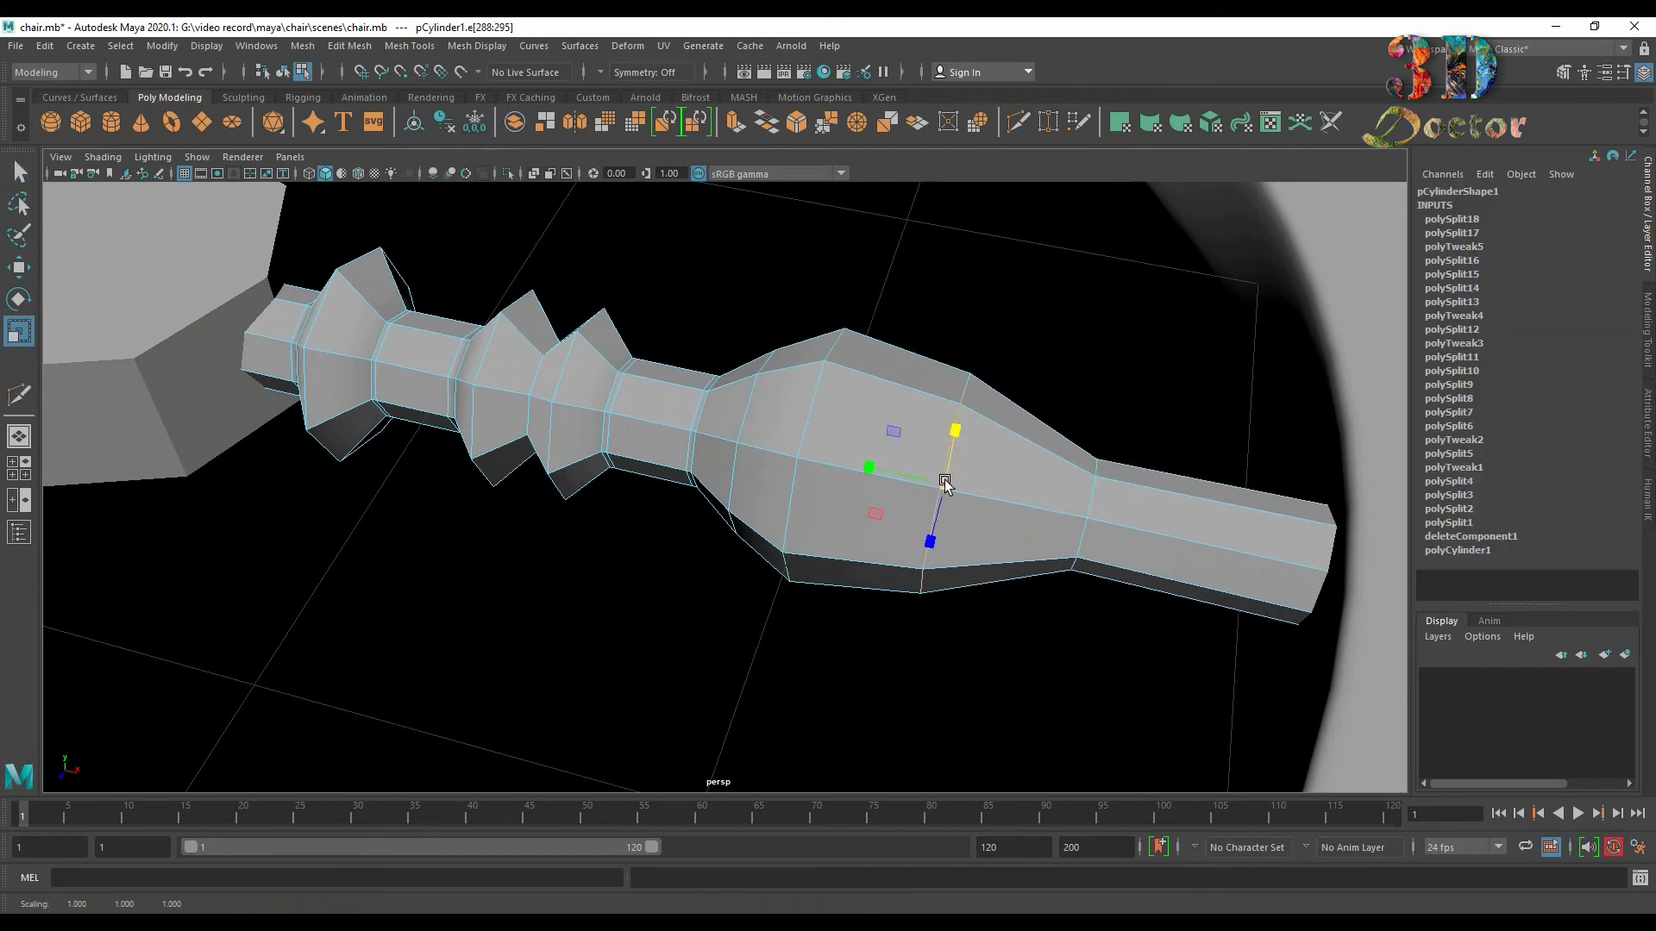
left_click_drag(945, 485, 797, 447, "alt")
double_click(754, 371)
double_click(807, 343)
key("3")
double_click(839, 407)
Narrow the spoke's ring-side end loop using wireframe display, and scale the loop just beyond the large bulge's peak inward in shaded display.
key("4")
double_click(1076, 431)
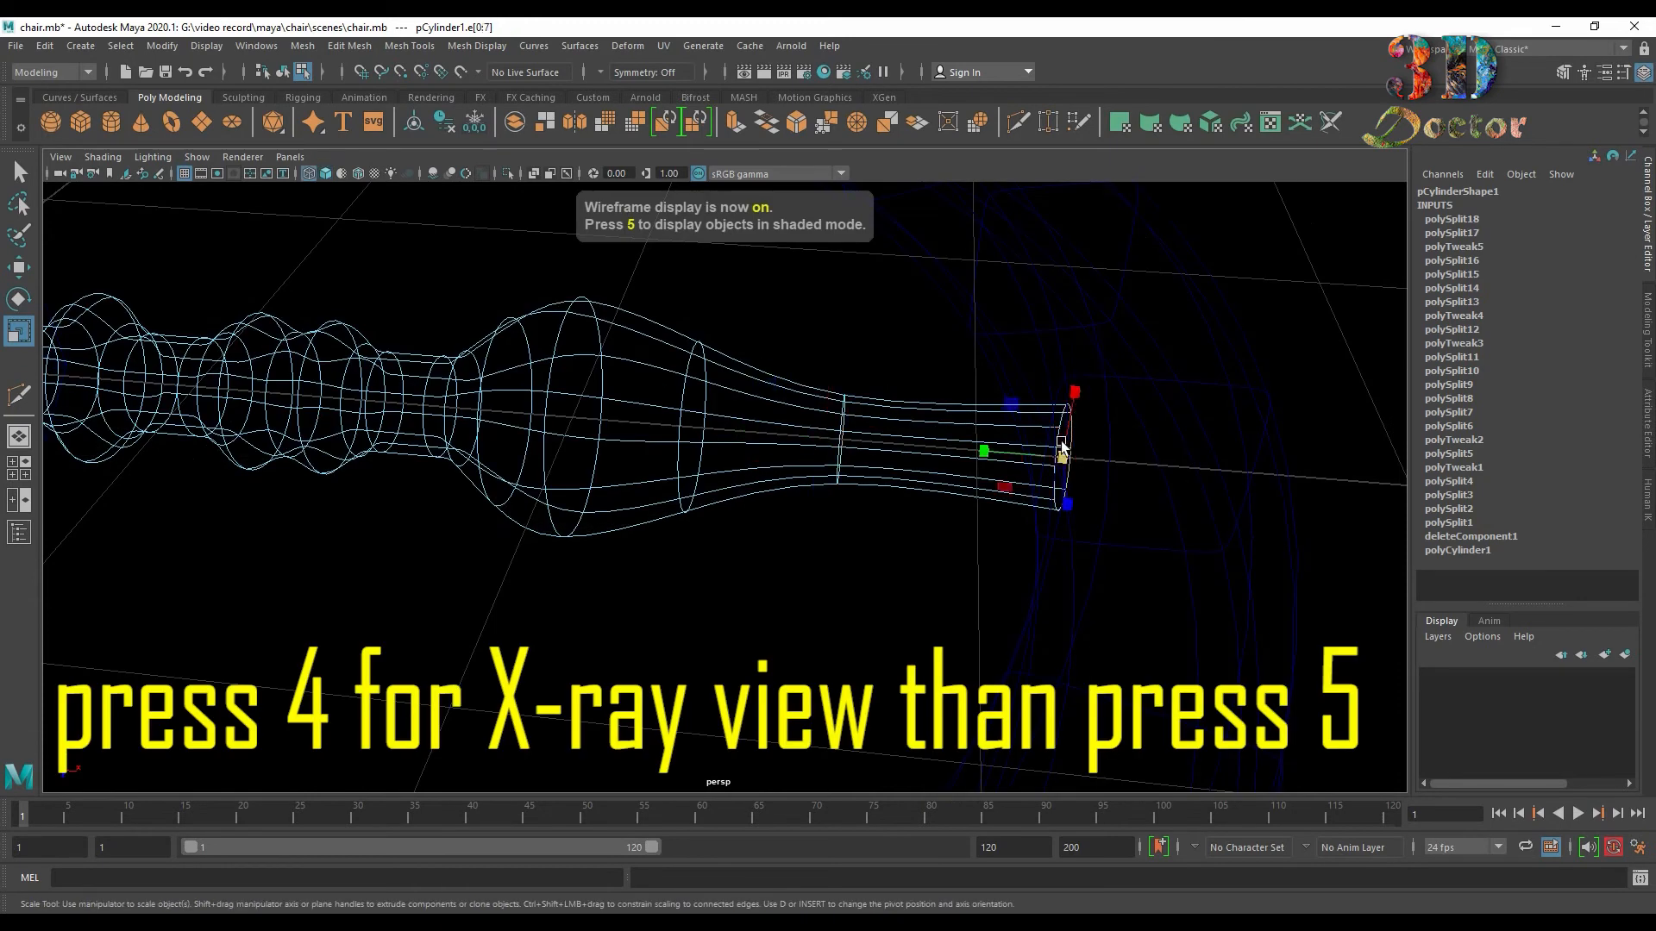
key("5")
double_click(679, 385)
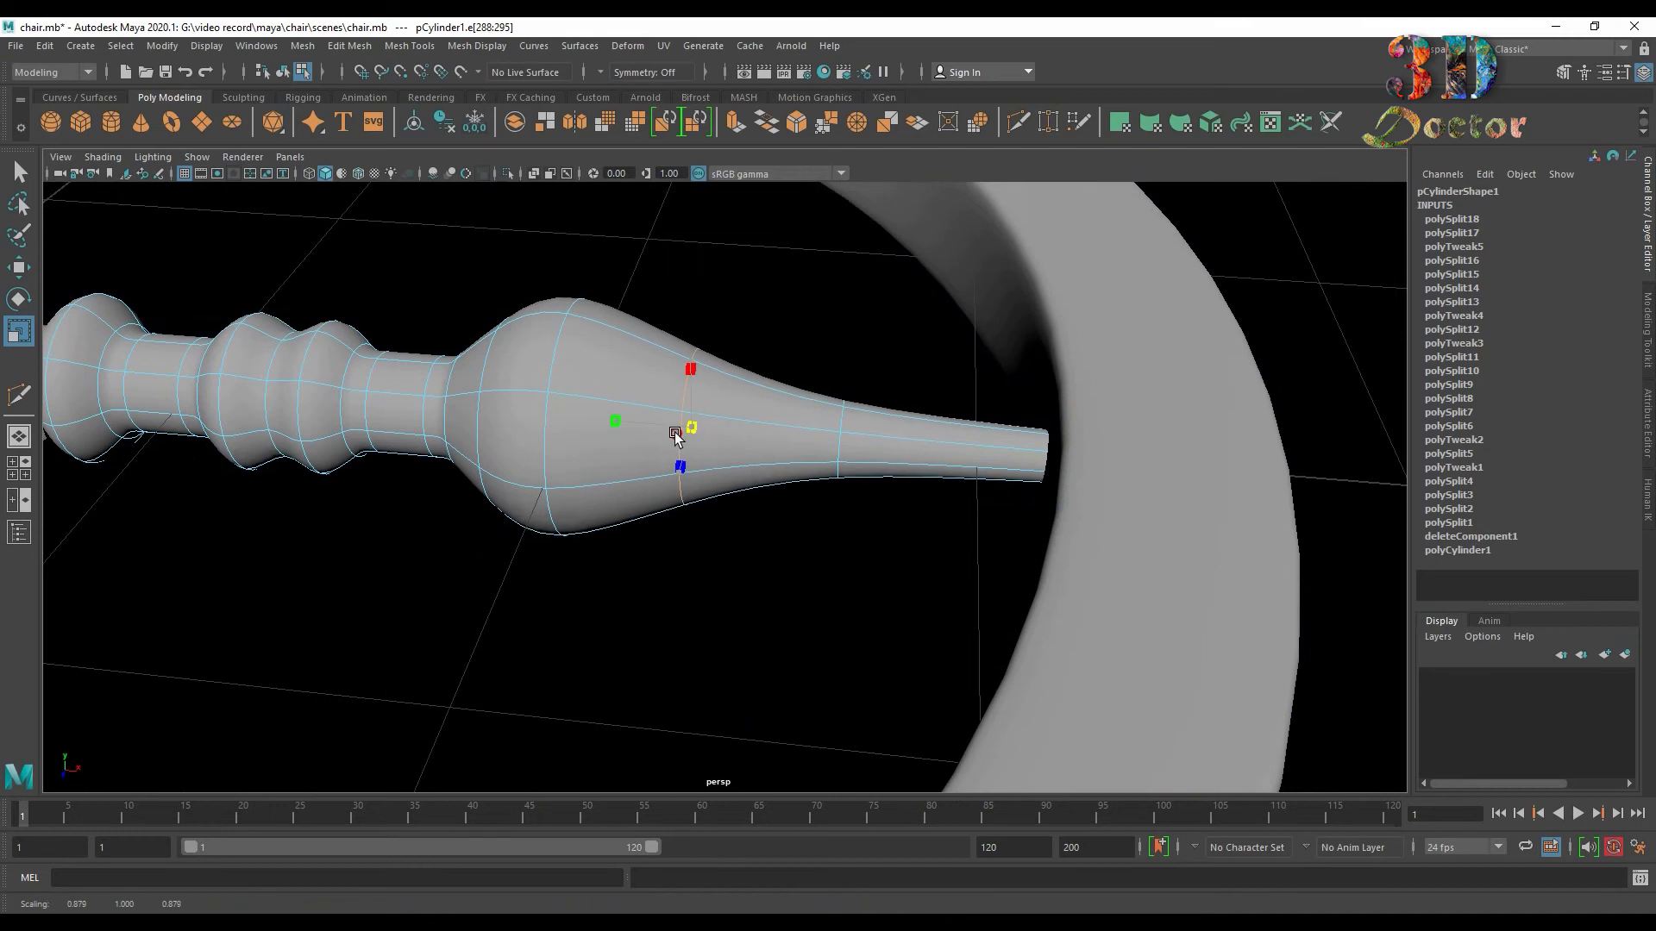
left_click_drag(687, 438, 414, 491, "alt")
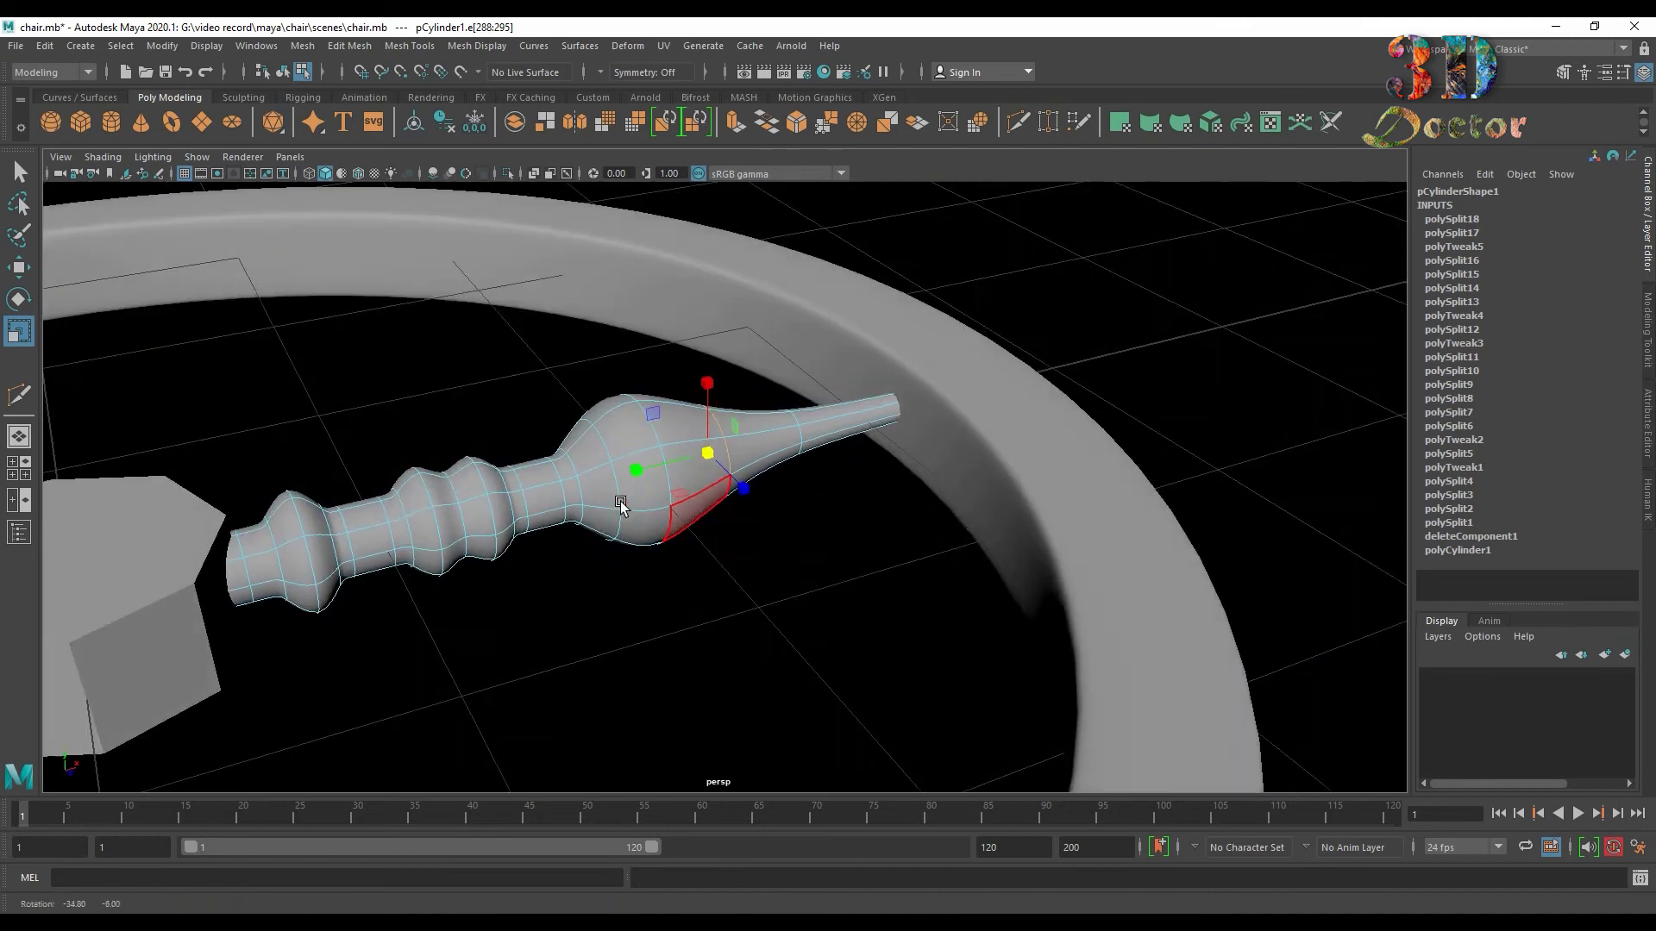
Scale the edge loop between the twin bulges inward to deepen the groove.
double_click(450, 515)
scroll(457, 552, "up", 3)
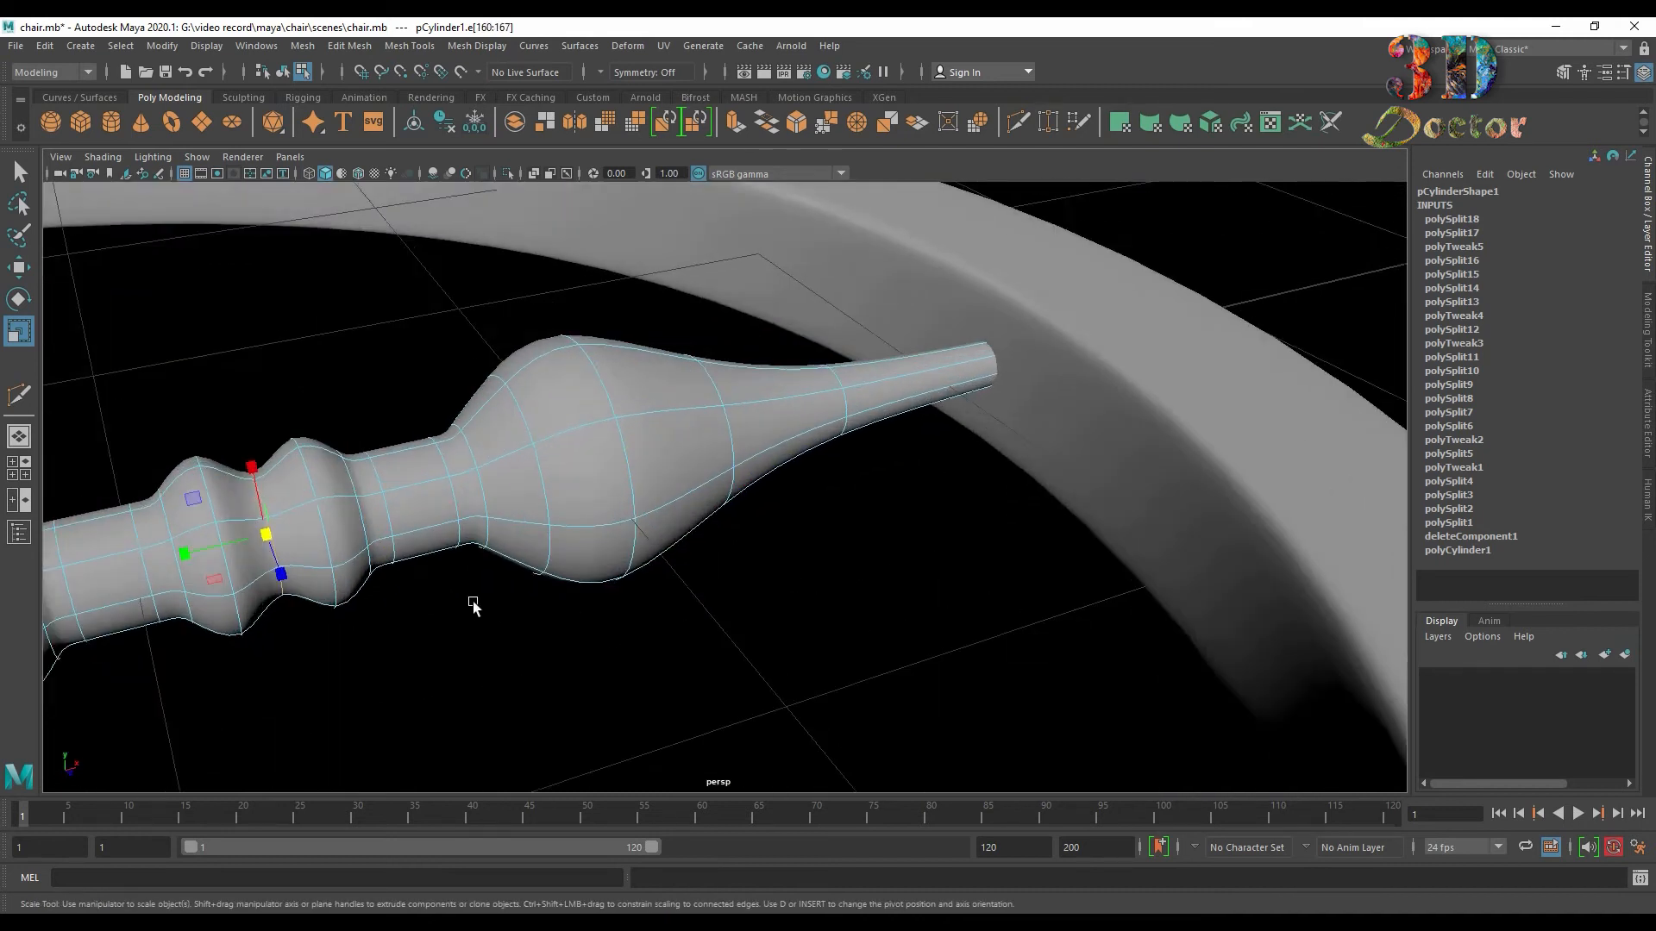
middle_click_drag(474, 602, 752, 529, "alt")
left_click_drag(752, 530, 673, 612, "alt")
Scale the edge loops at both ends of the two necks between the bulges slightly inward and return to object mode.
double_click(371, 547)
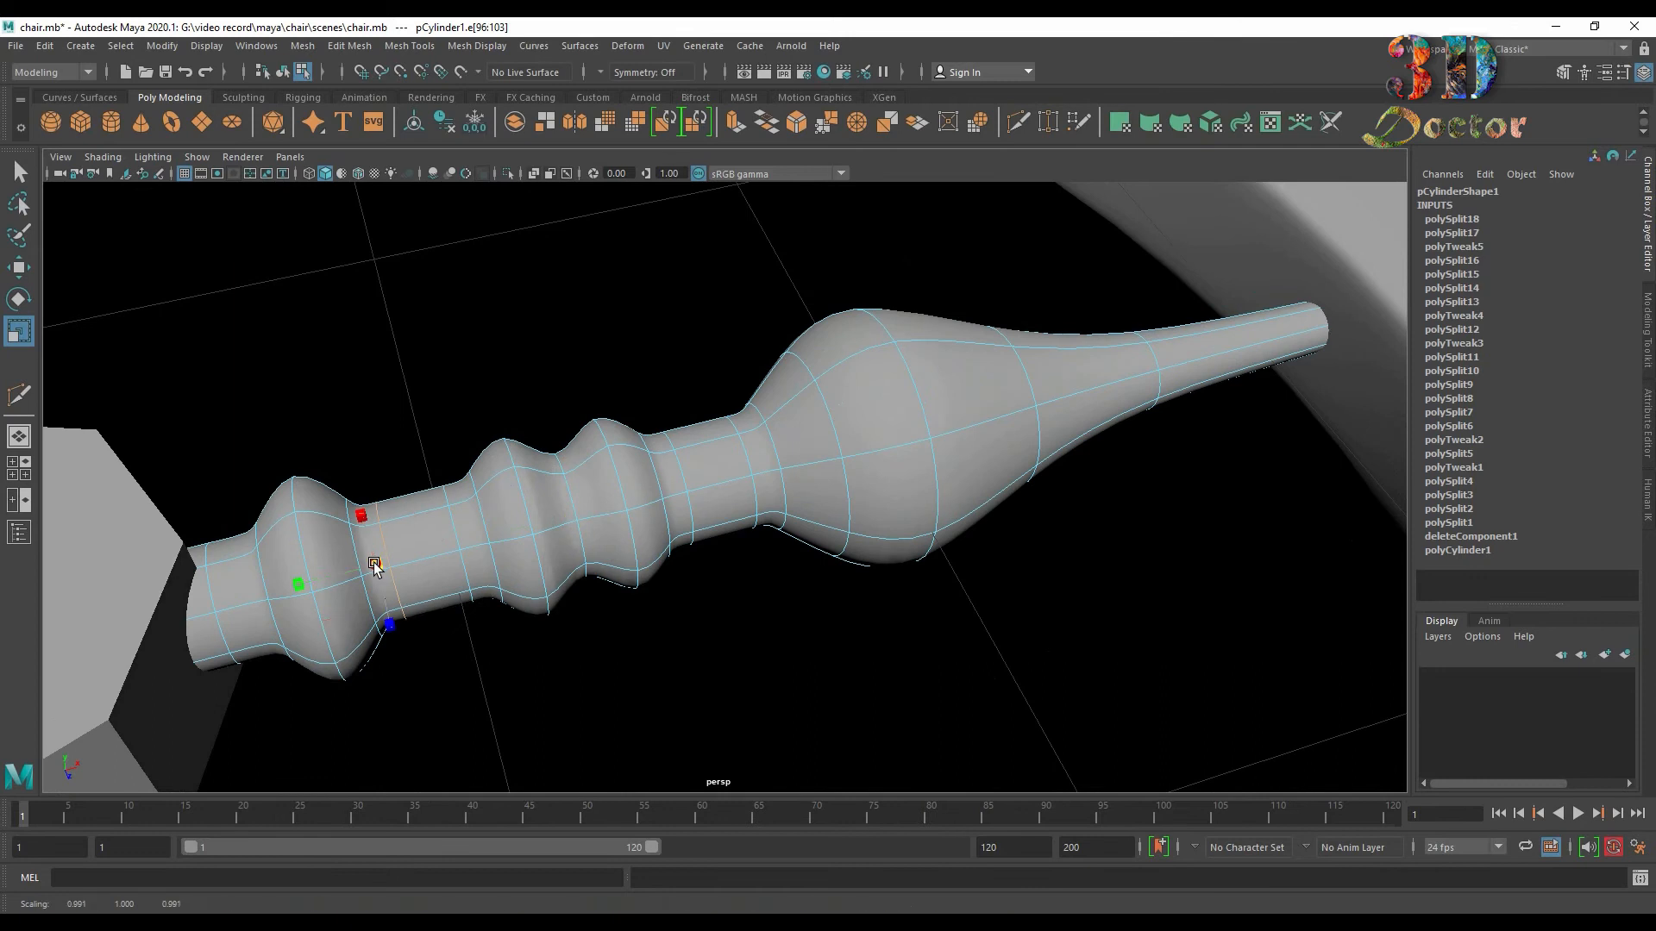
double_click(455, 521)
left_click_drag(470, 541, 455, 546)
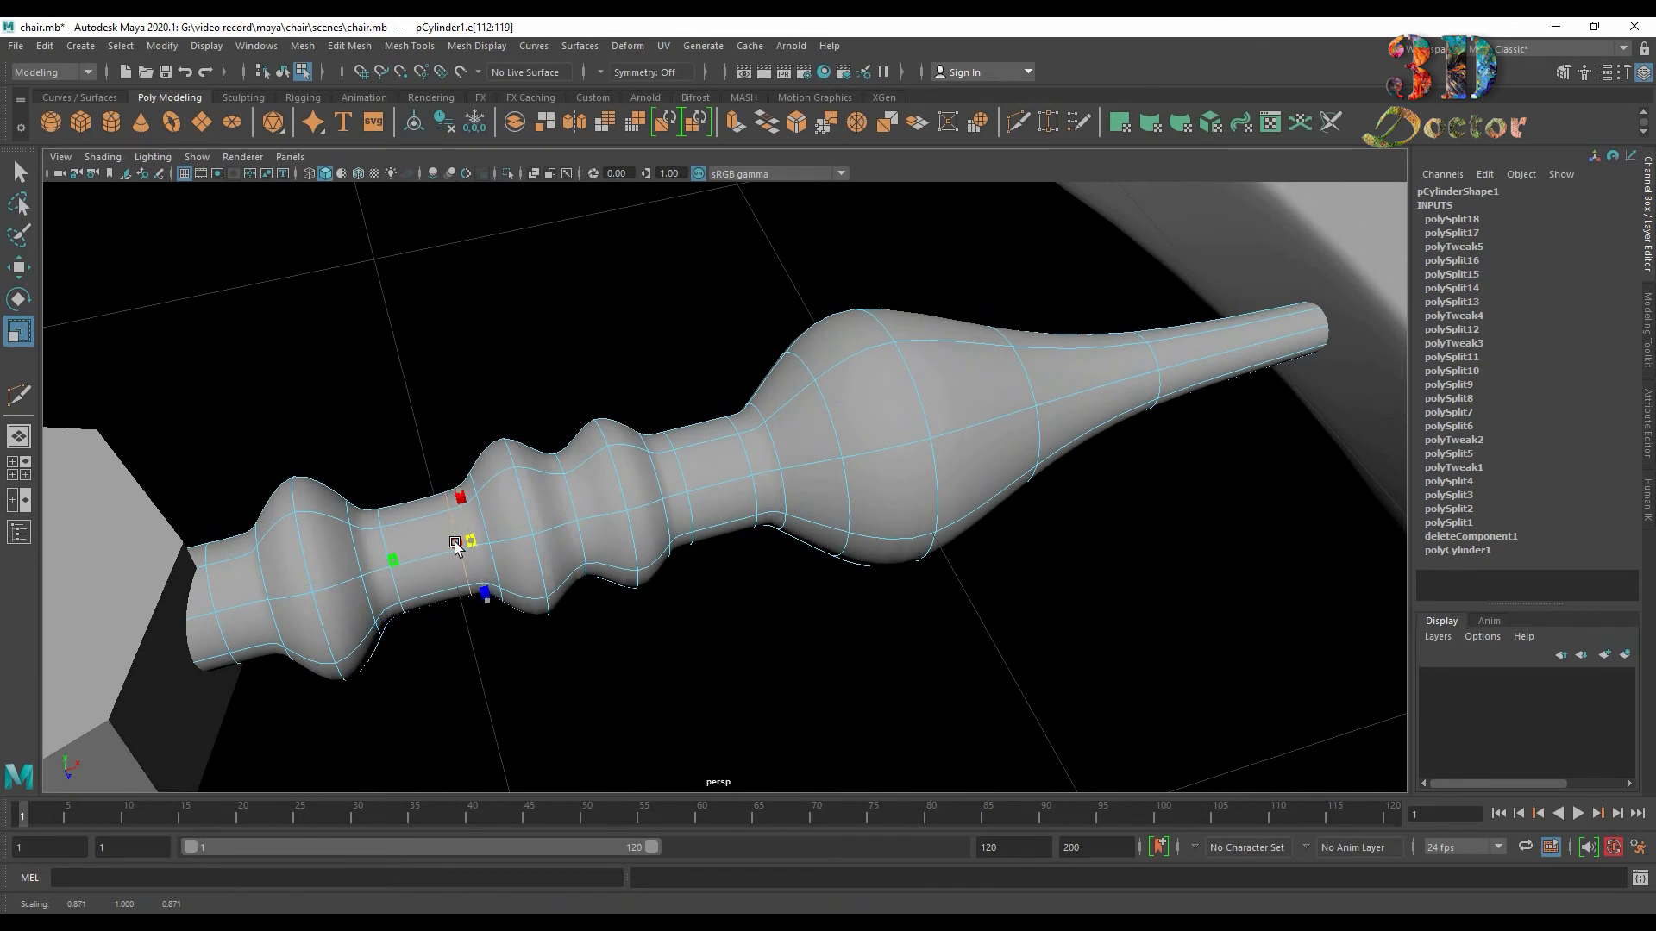
double_click(677, 462)
left_click_drag(662, 494, 655, 502)
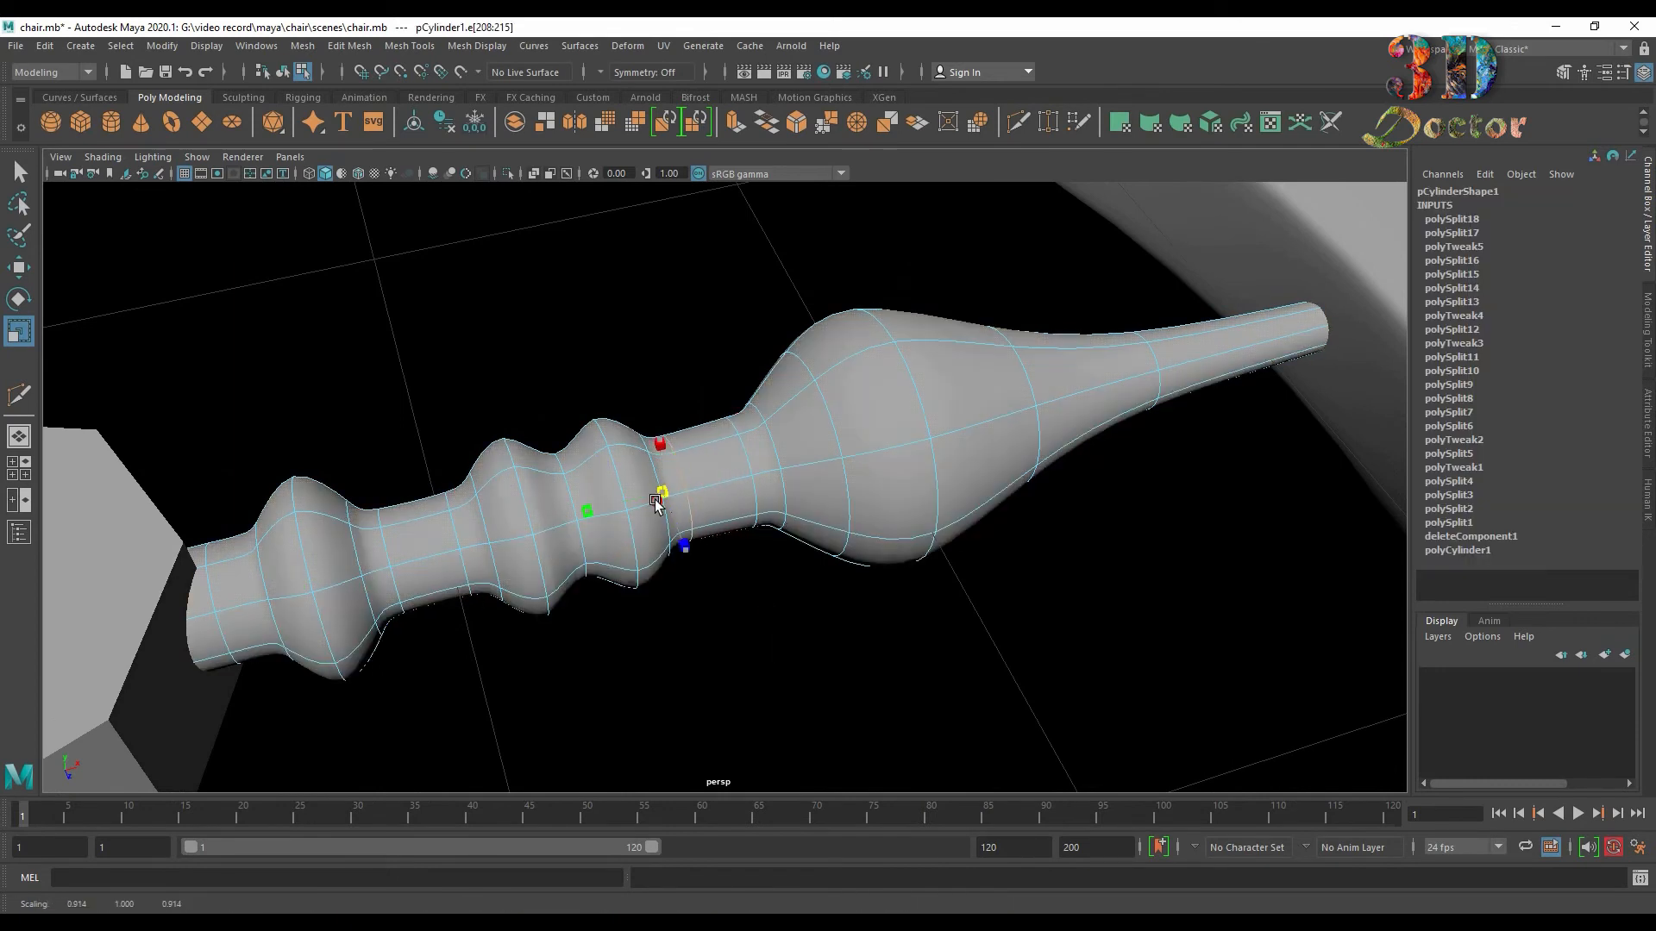
key("F11")
left_click(745, 454)
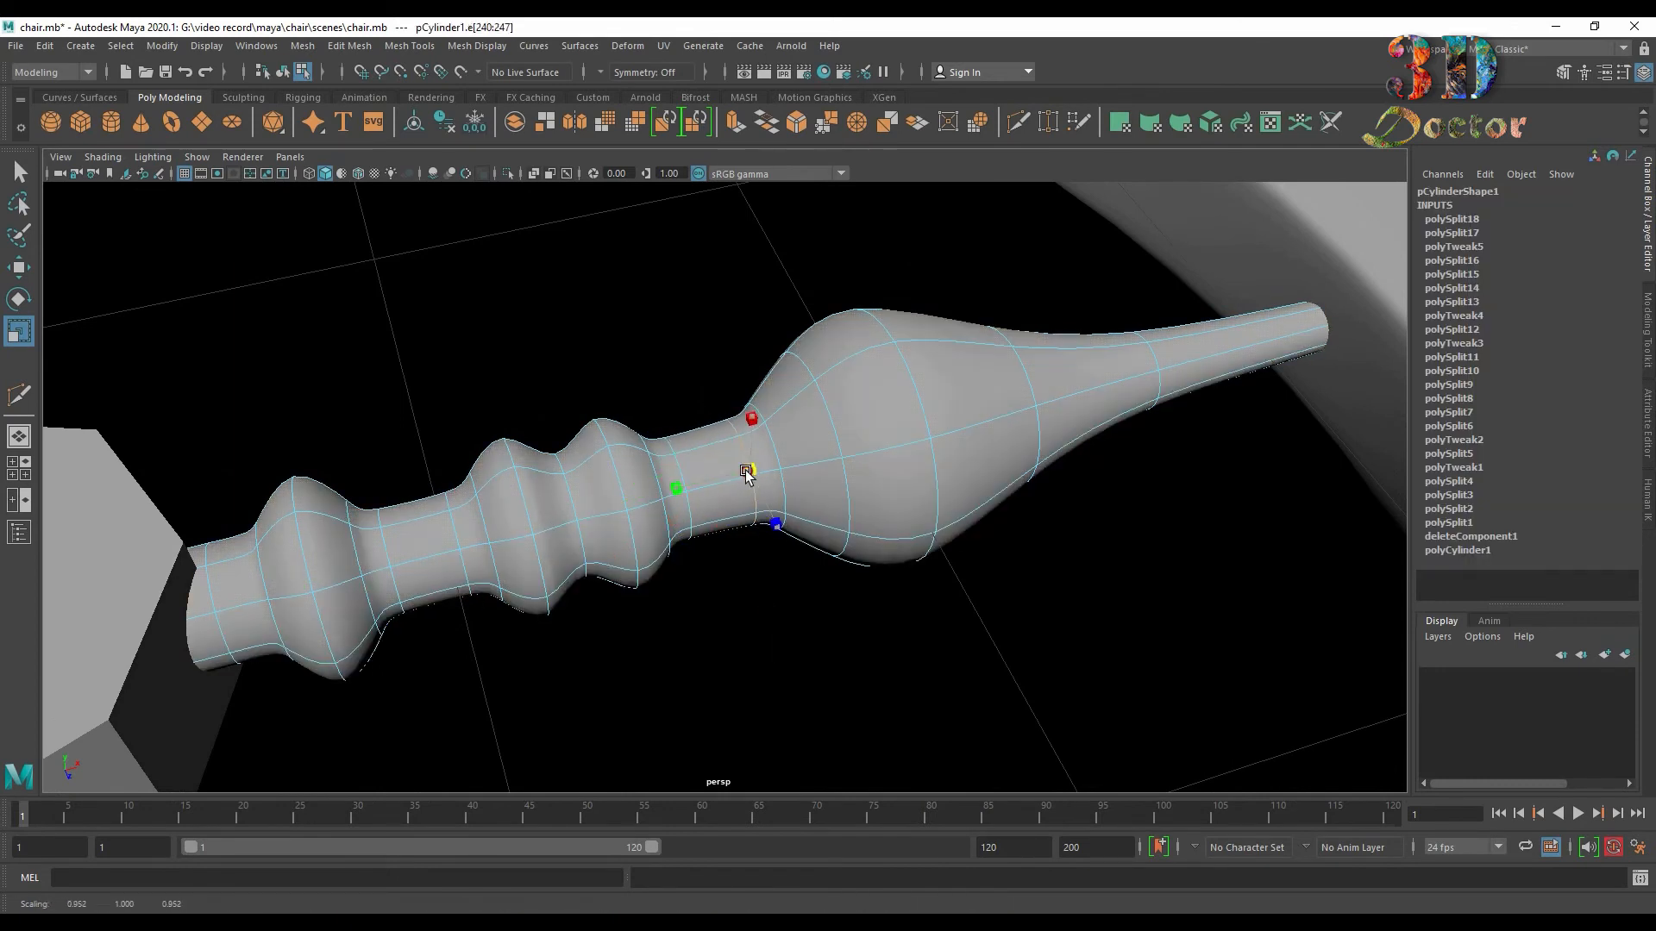
right_click_drag(748, 461, 967, 354)
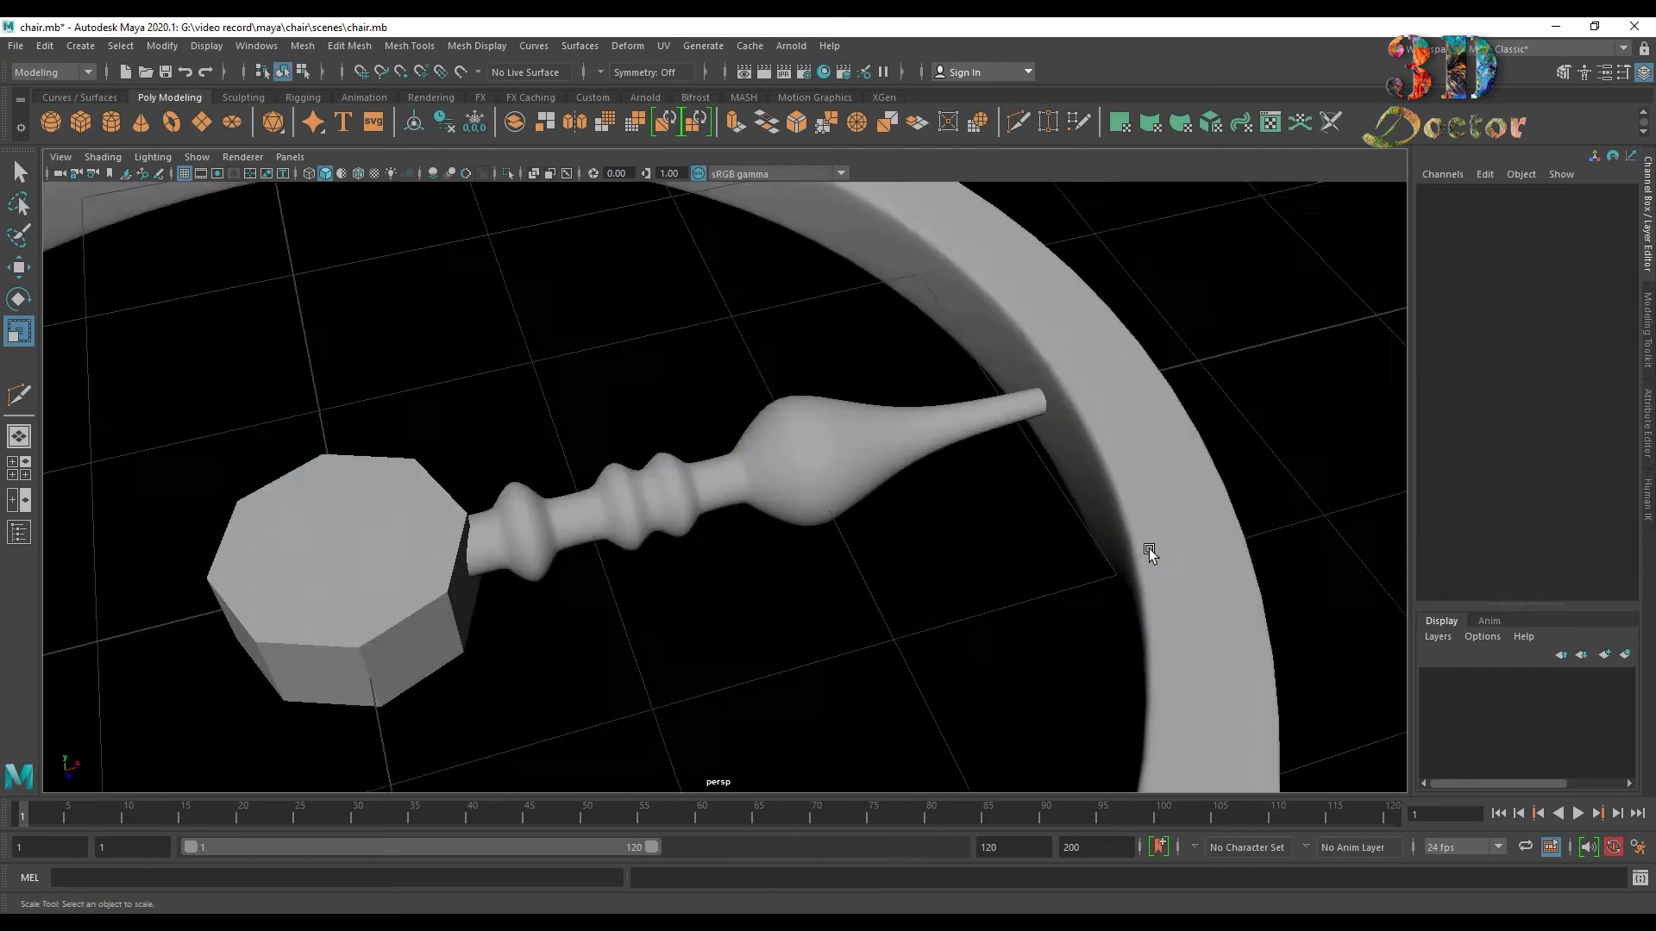
Switch to the top view and delete the spoke's construction history.
left_click_drag(1149, 552, 816, 514, "alt")
scroll(901, 546, "up", 2)
key("space")
key("space")
scroll(816, 514, "up", 3)
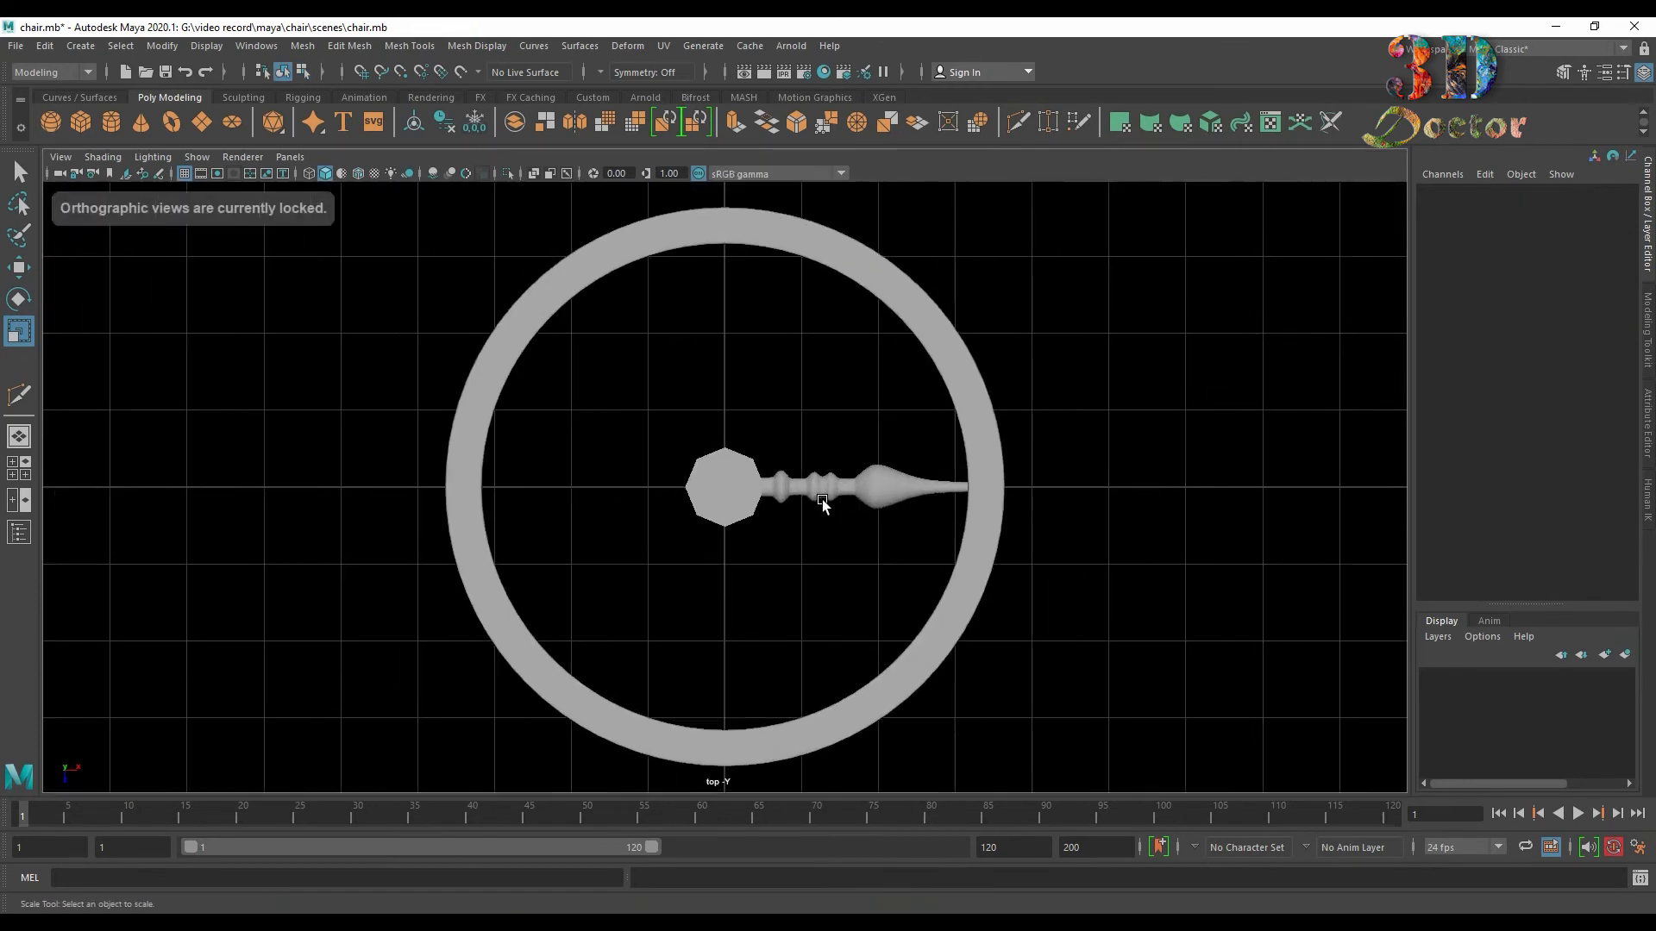
left_click(820, 499)
left_click(44, 46)
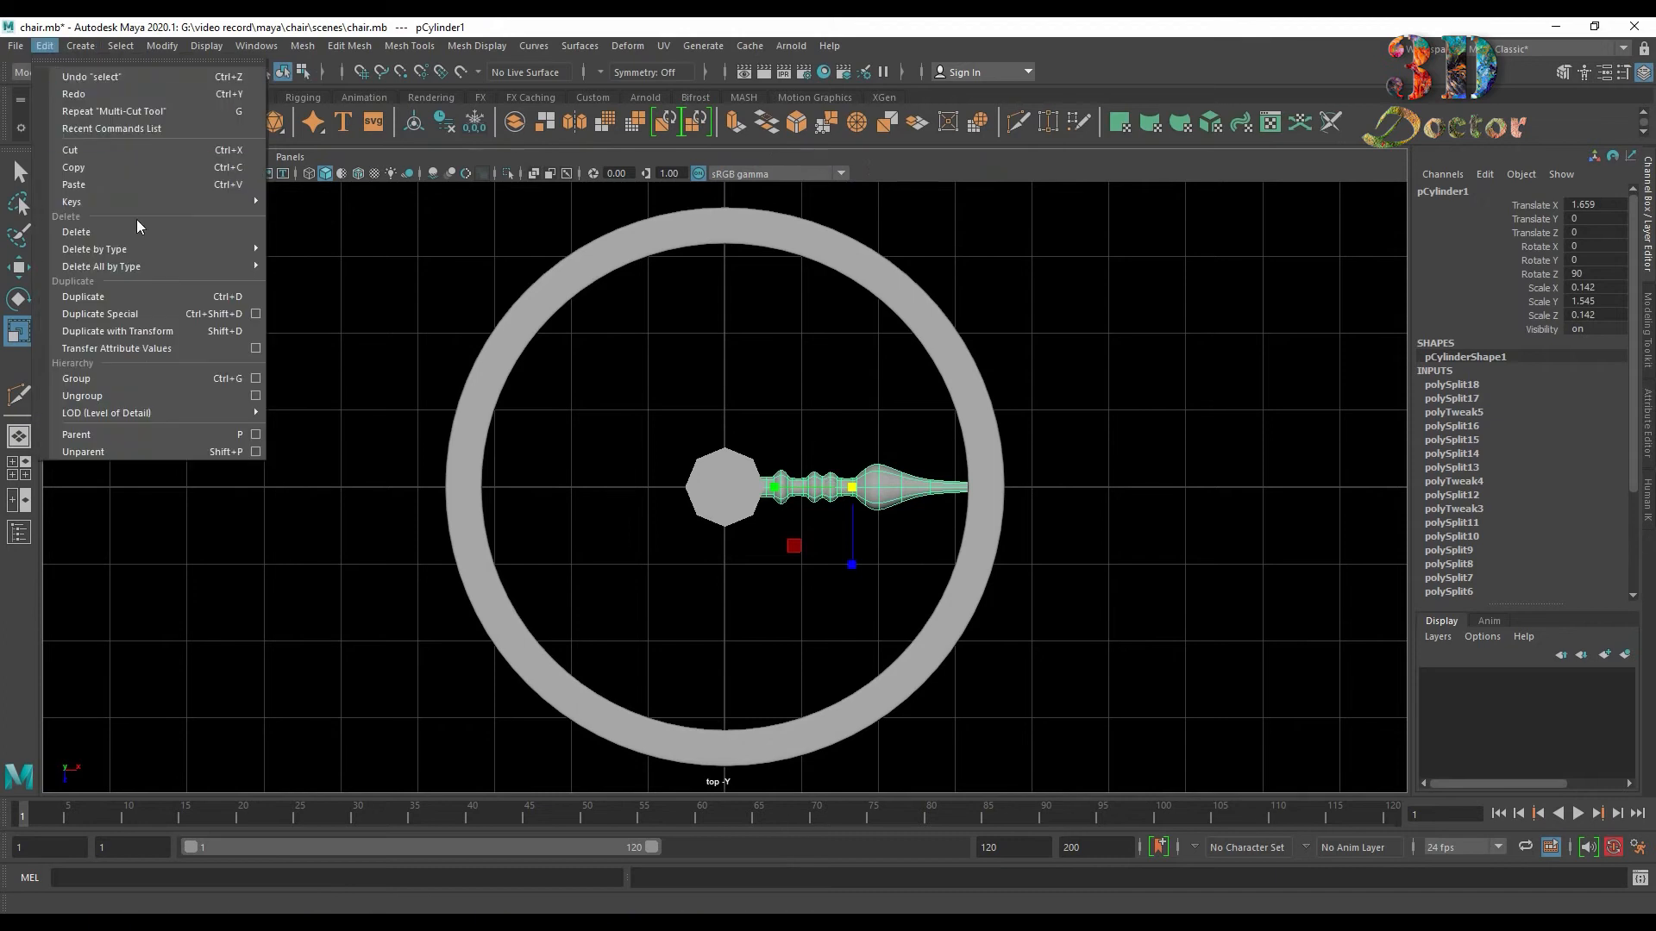
mouse_move(145, 250)
left_click(323, 250)
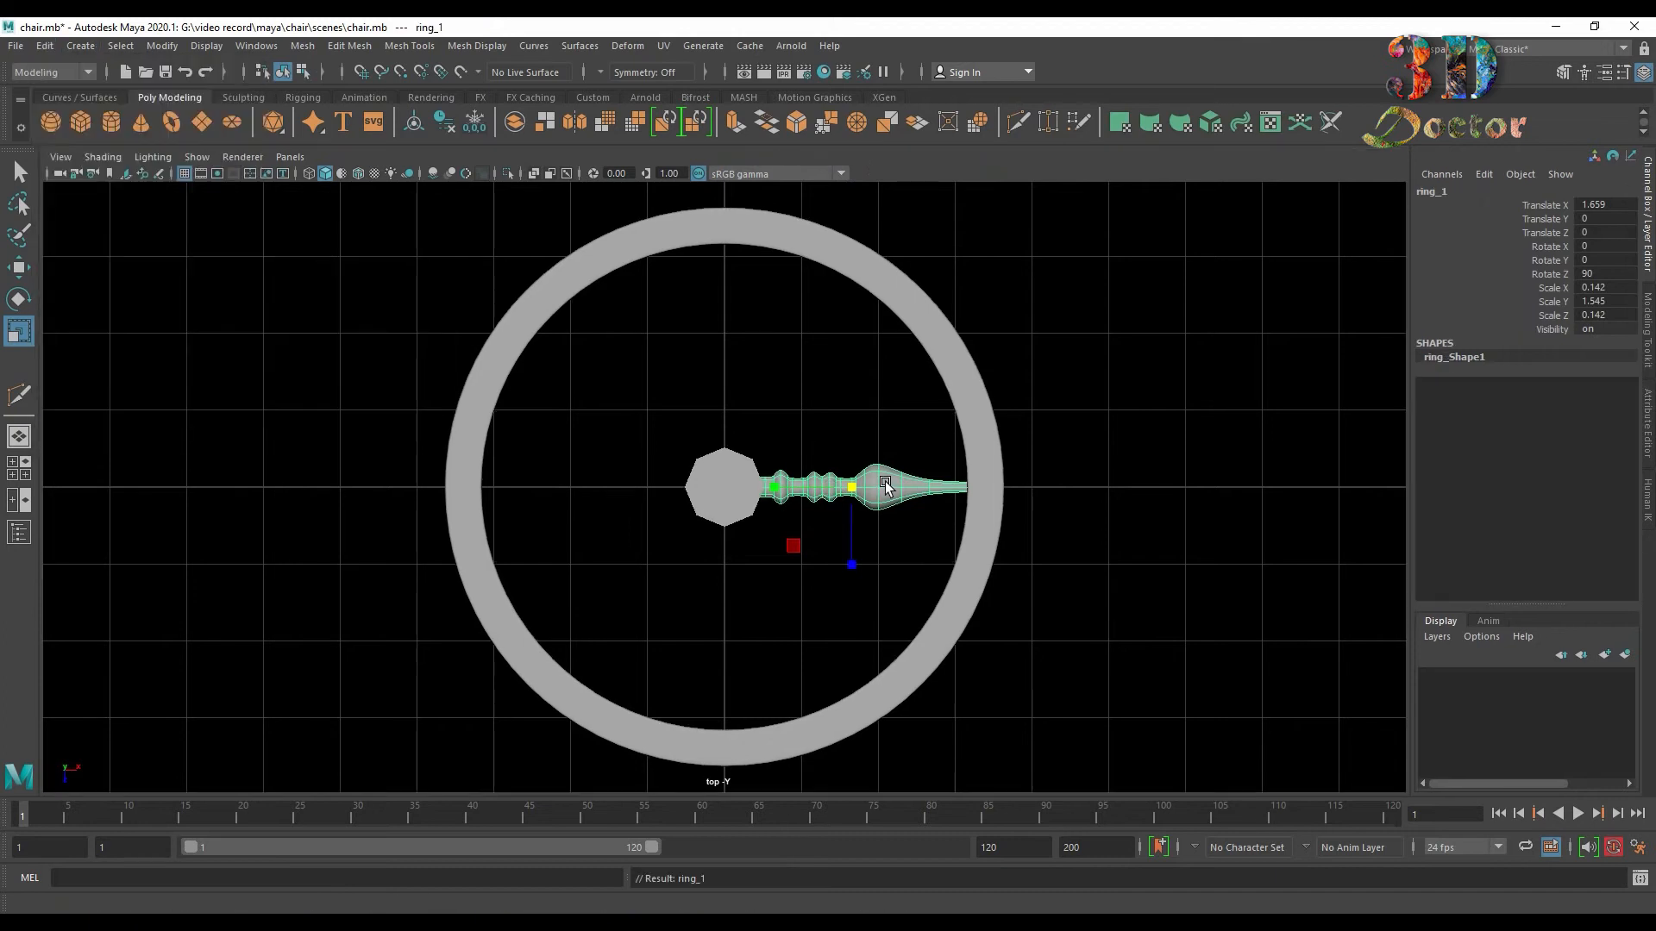
Move the spoke's pivot point to the centre of the hub.
scroll(889, 485, "up", 1)
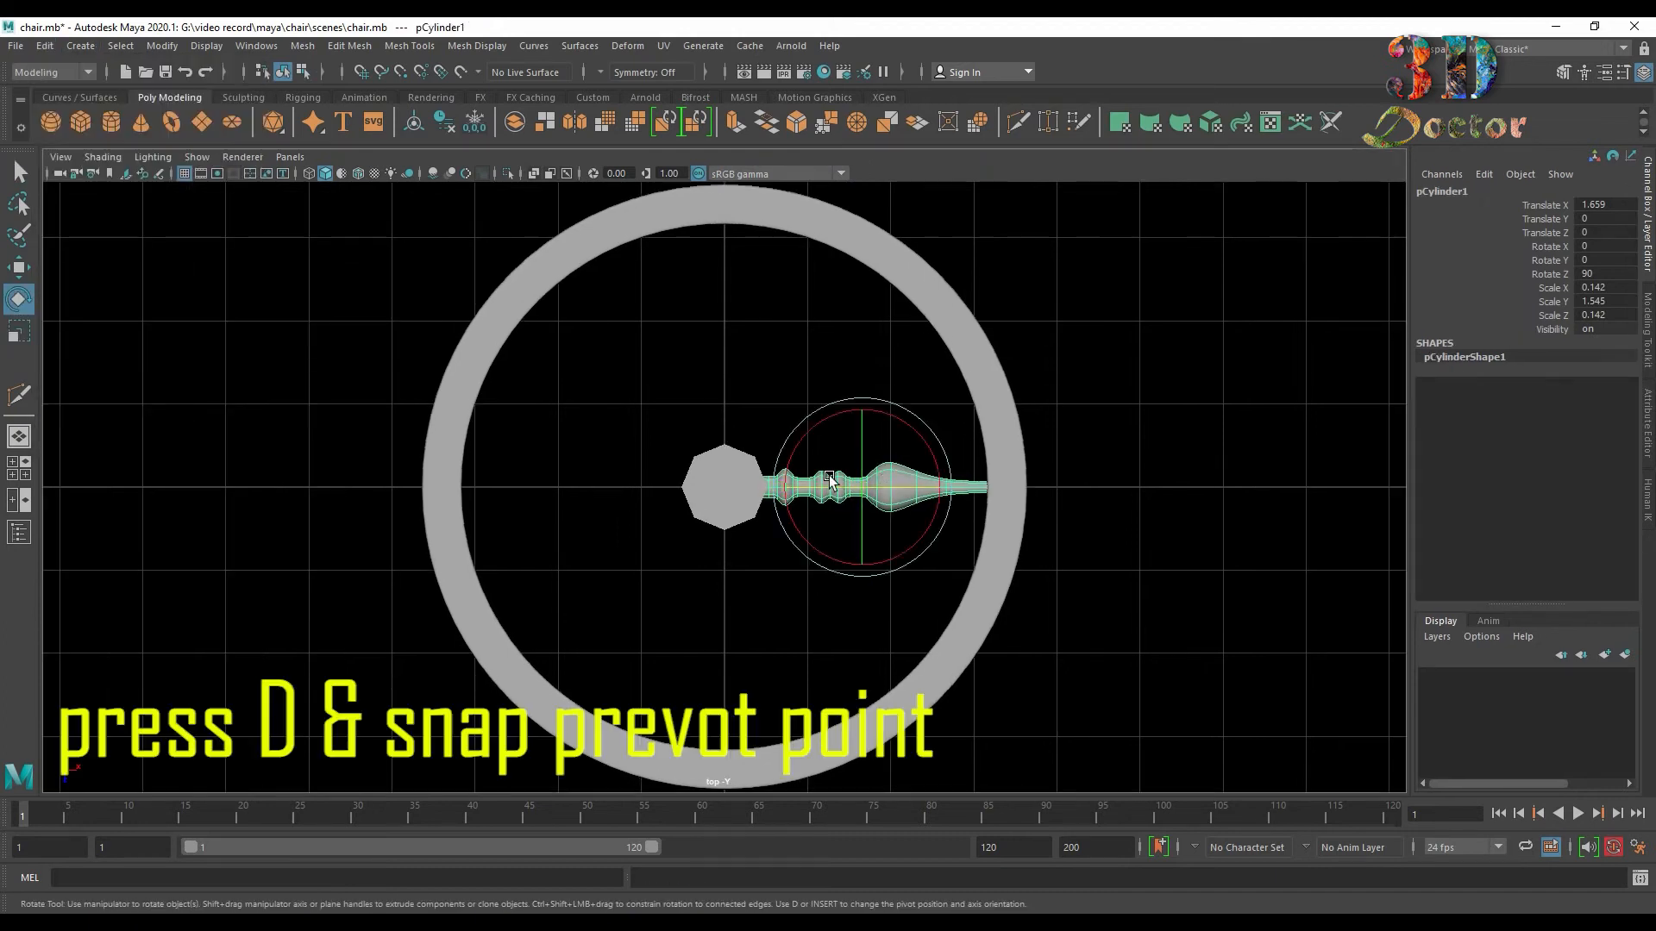
key("d")
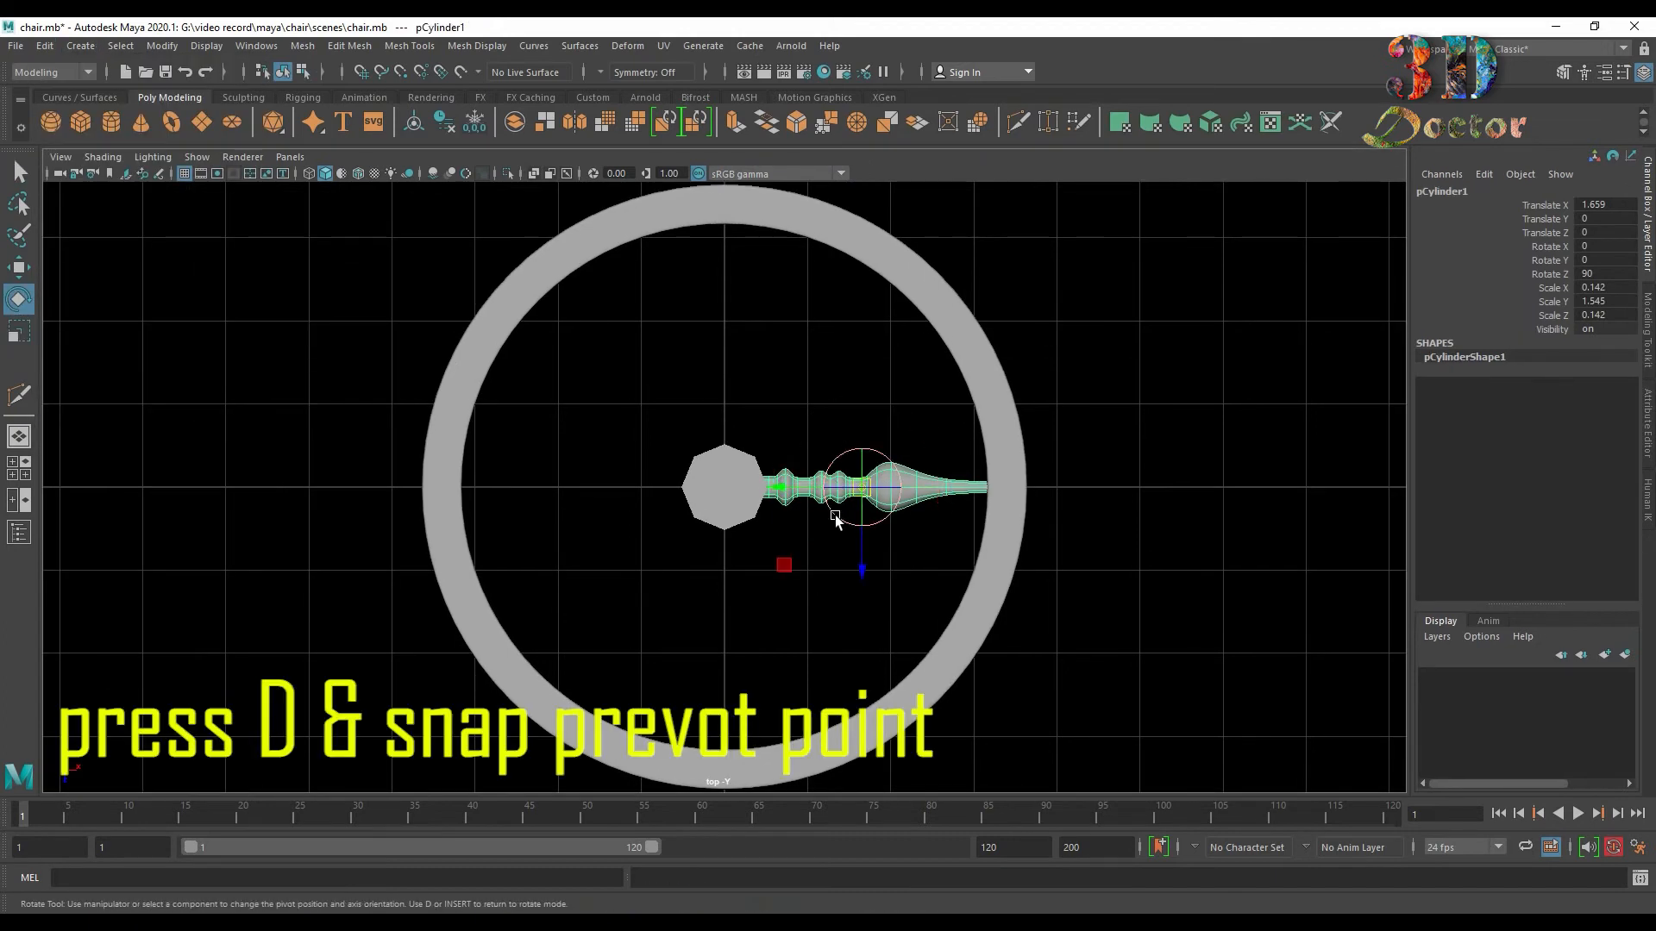
left_click_drag(782, 487, 722, 487)
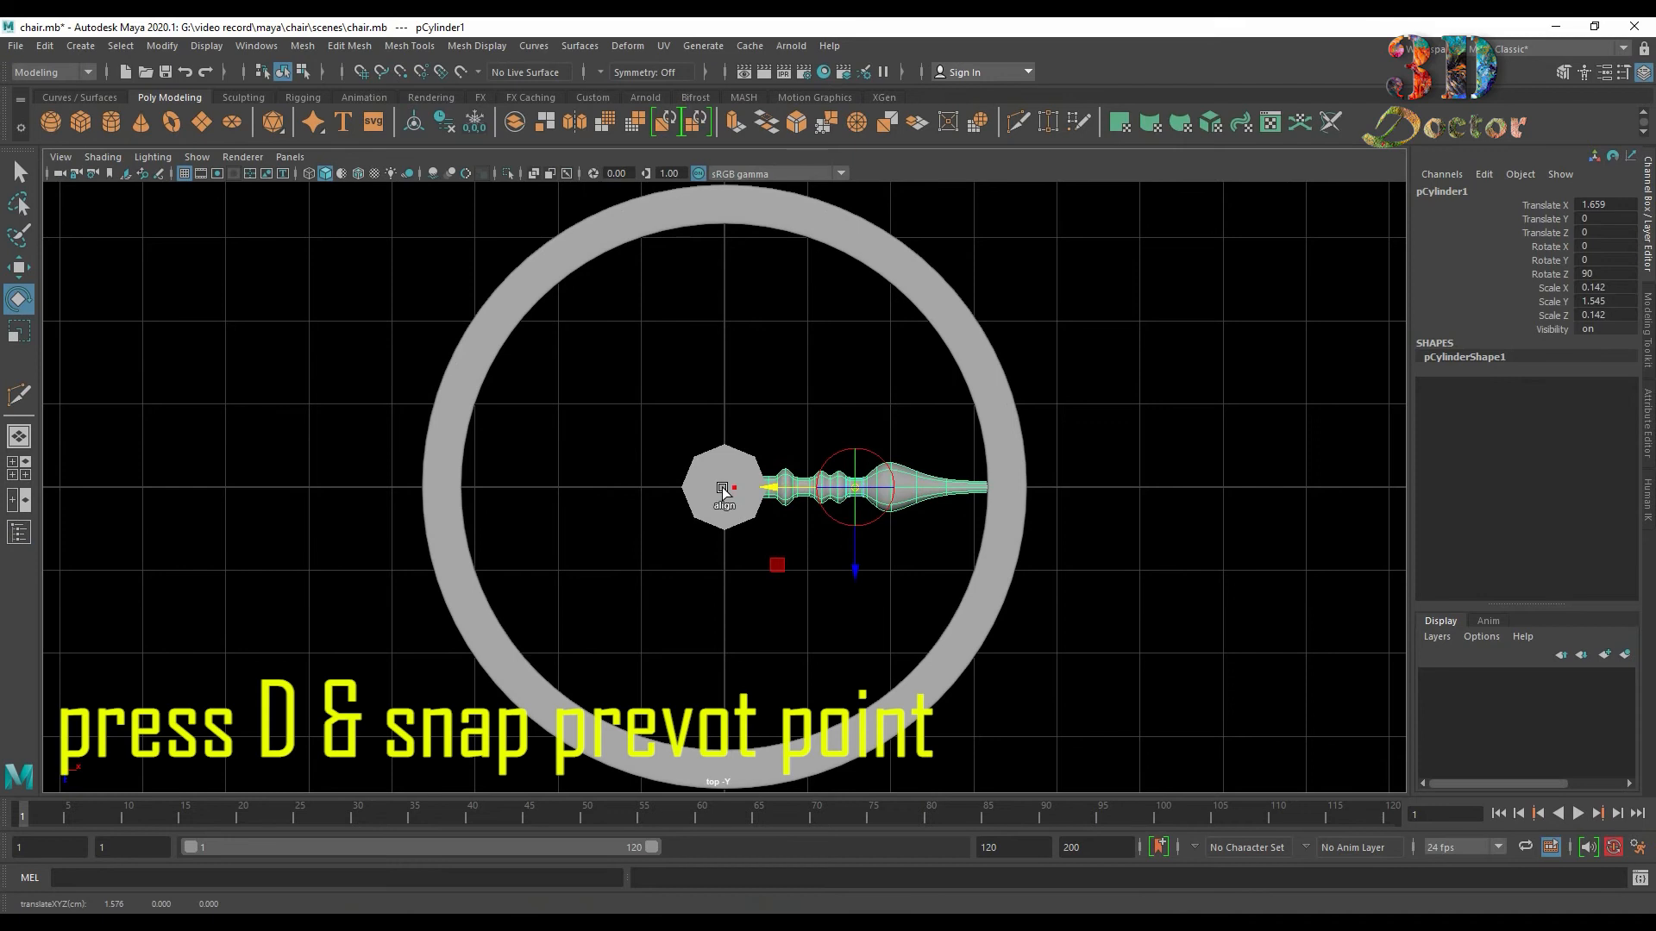
left_click(723, 487)
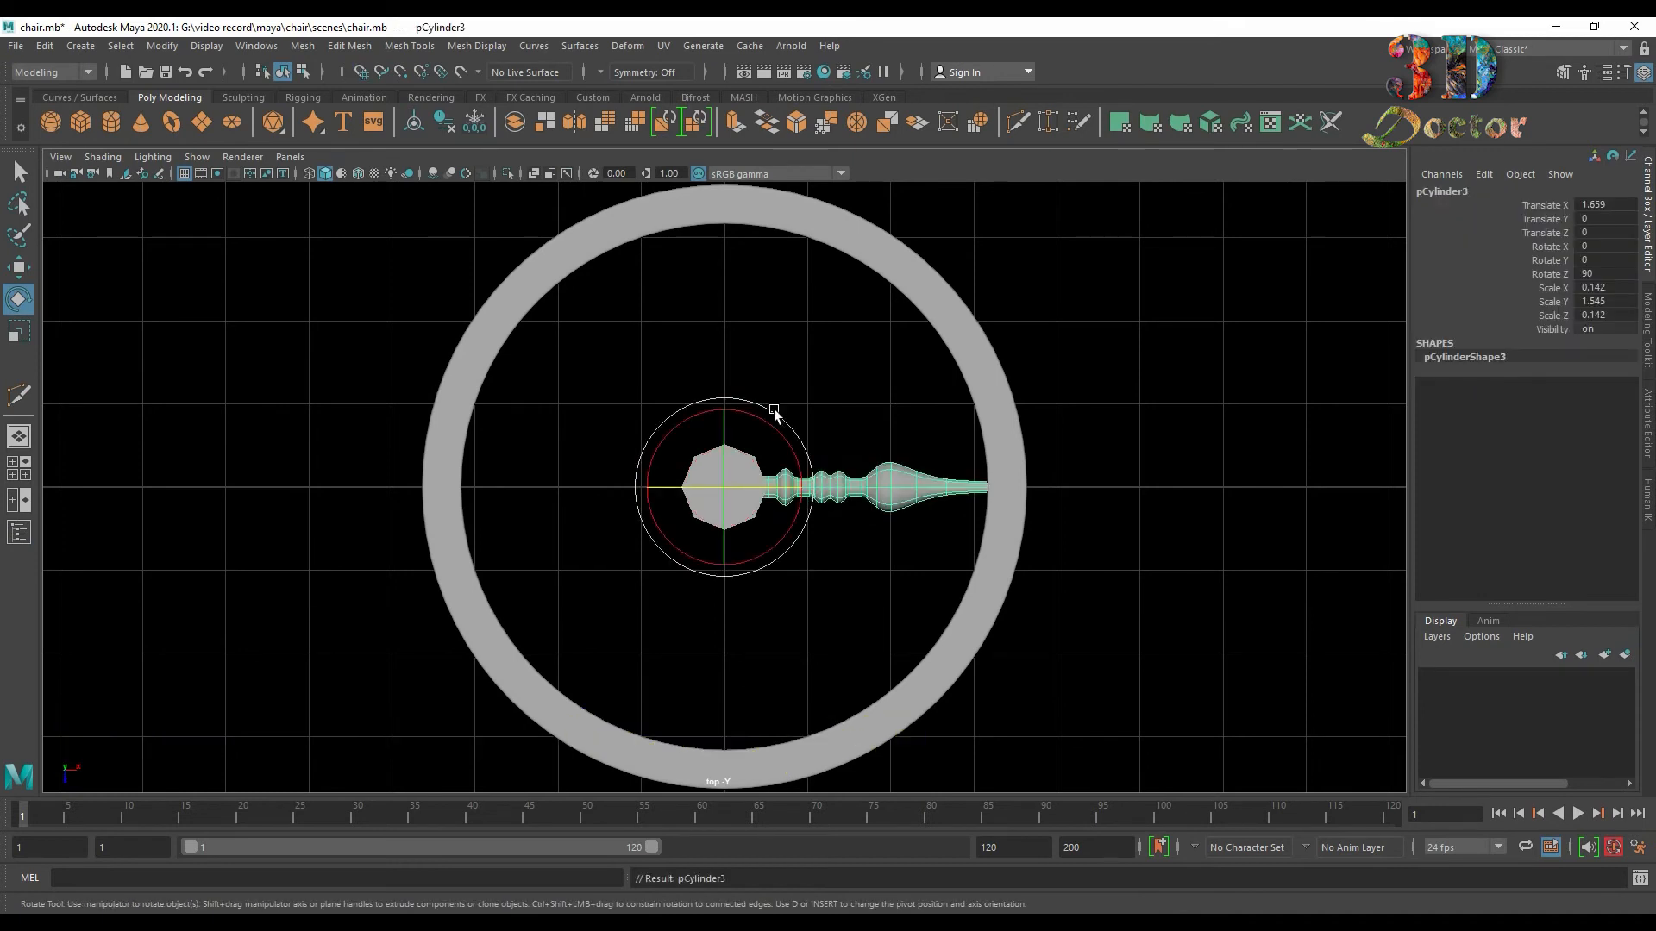
Duplicate the spoke and rotate the copy 45 degrees around the hub.
left_click_drag(773, 412, 724, 398)
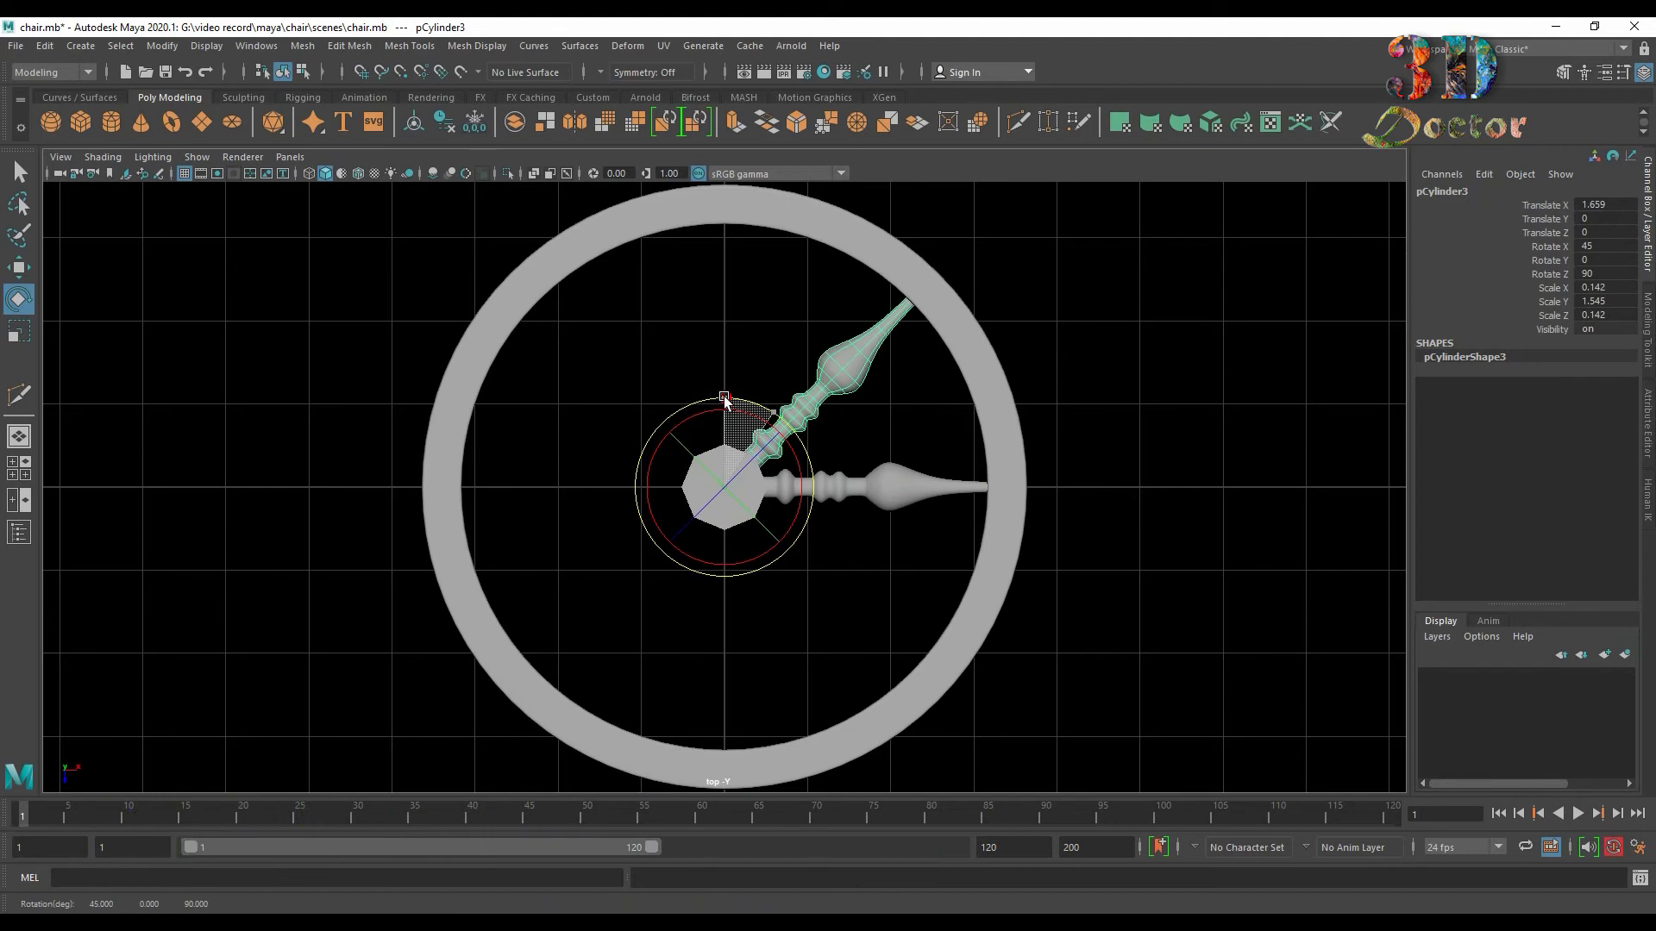
Repeat the rotated spoke duplication six times to complete the circle of eight spokes around the hub, and clear the selection.
key("shift+d")
key("shift+d")
key("shift+d")
key("shift+d")
key("shift+d")
key("shift+d")
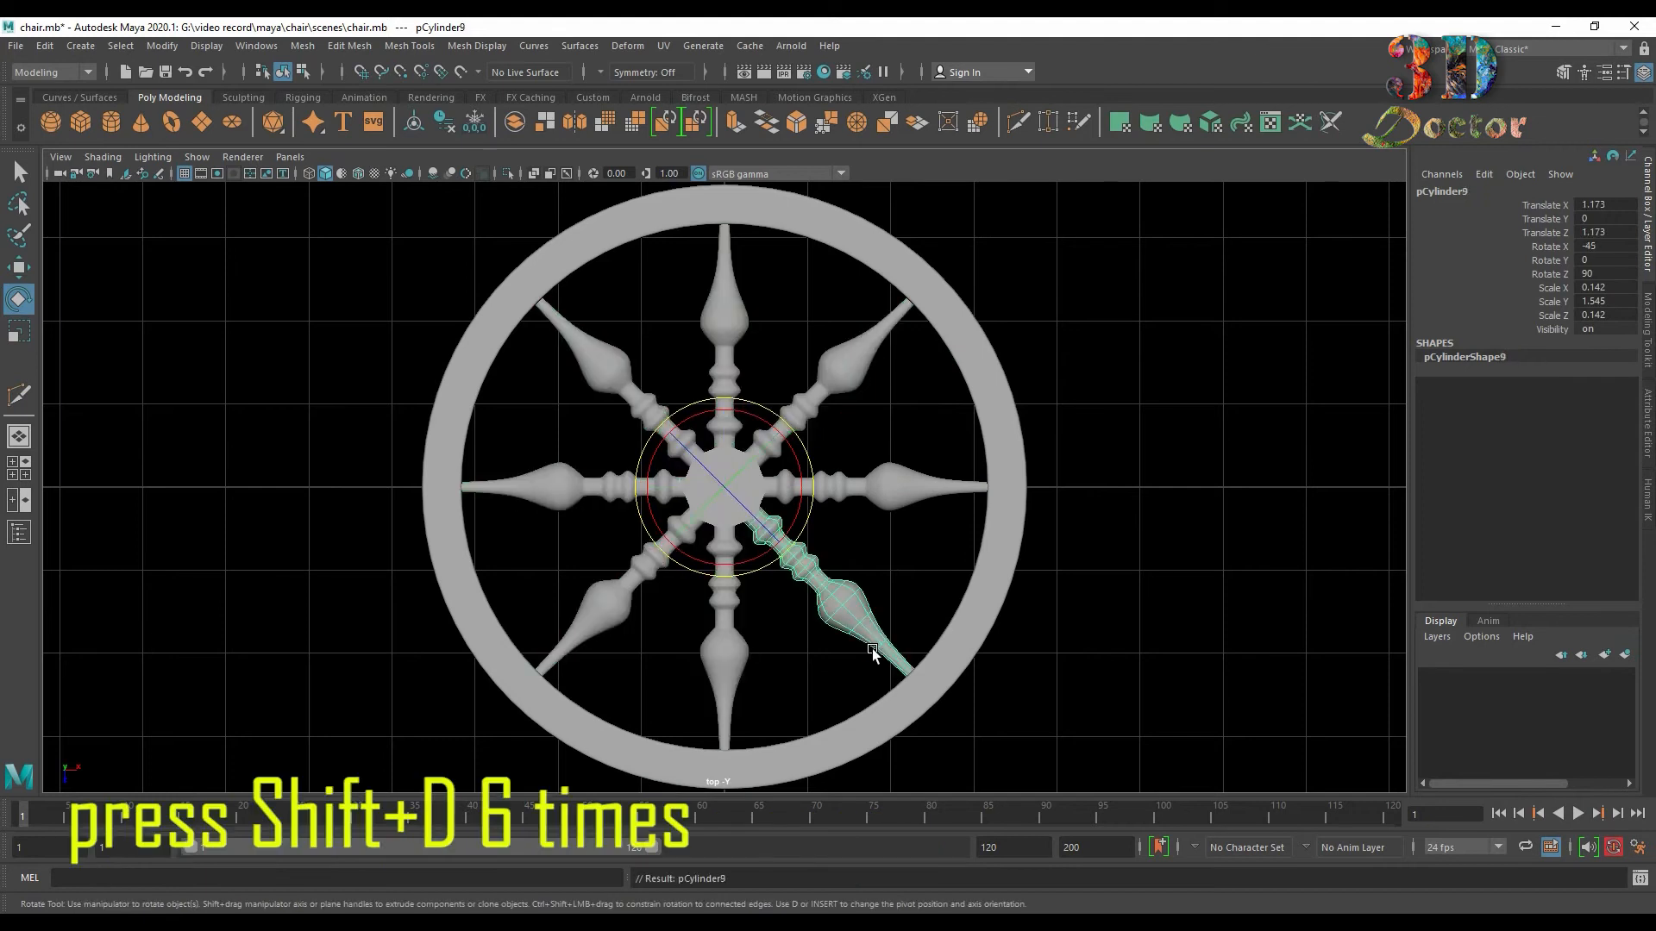
left_click(915, 380)
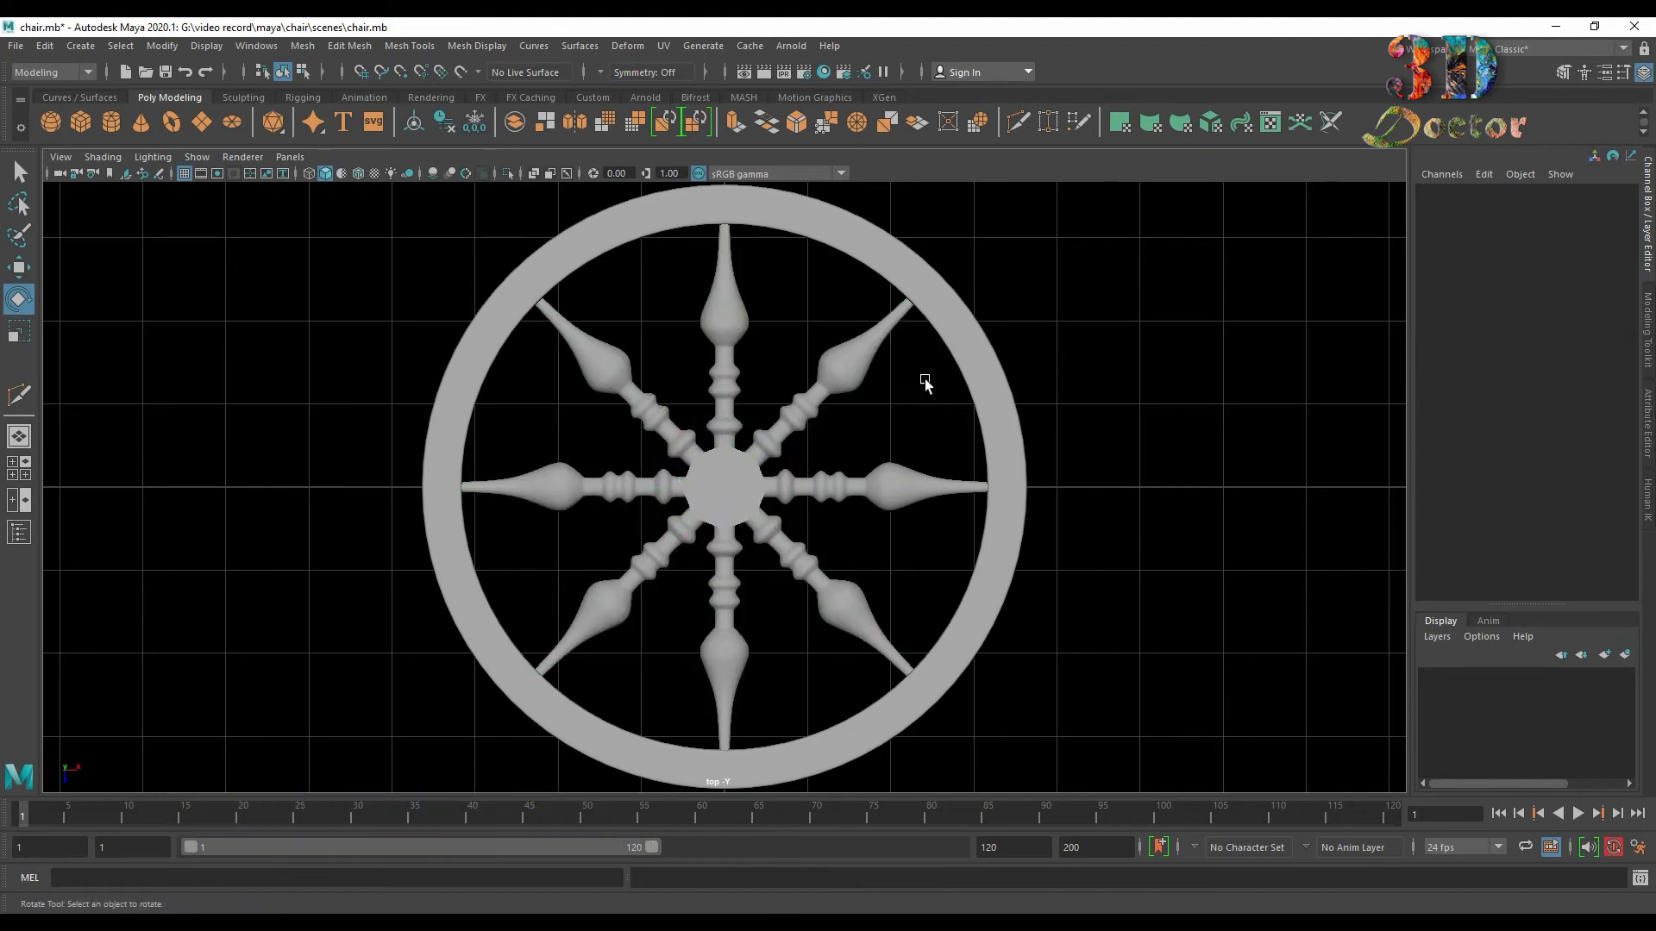
In the perspective view, bevel the hub's rim edges with a fraction of 0.1 and 2 segments.
key("space")
key("space")
left_click_drag(888, 580, 876, 517, "alt")
scroll(665, 506, "up", 5)
middle_click_drag(665, 505, 783, 564, "alt")
left_click(783, 564)
key("q")
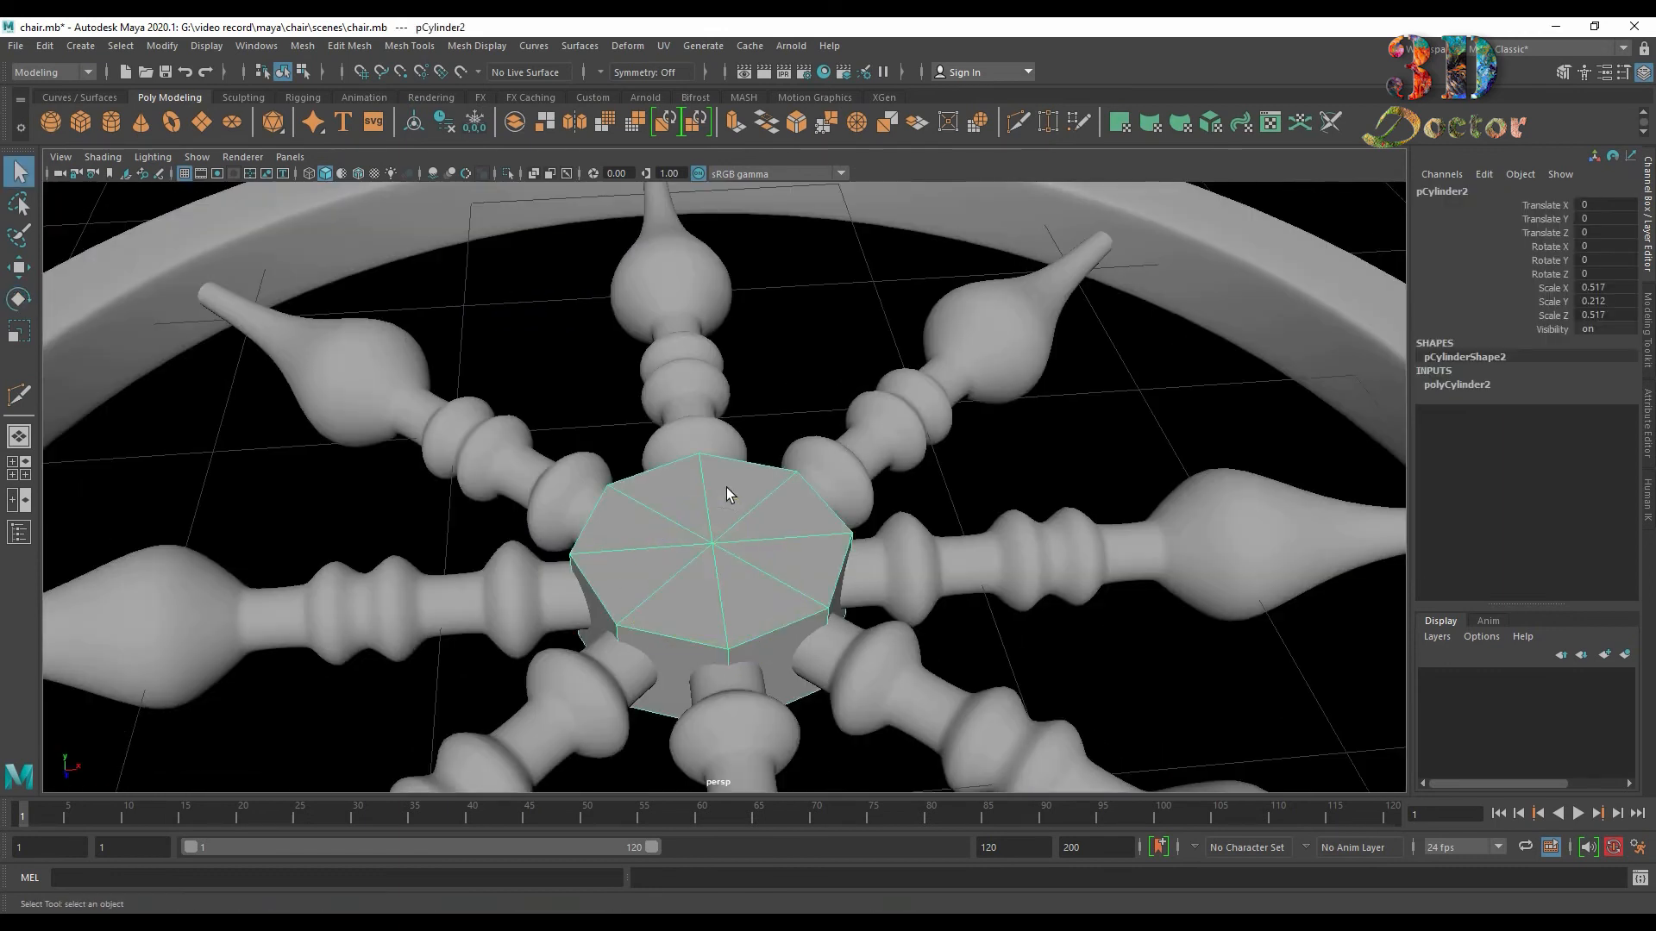
right_click_drag(726, 488, 659, 467)
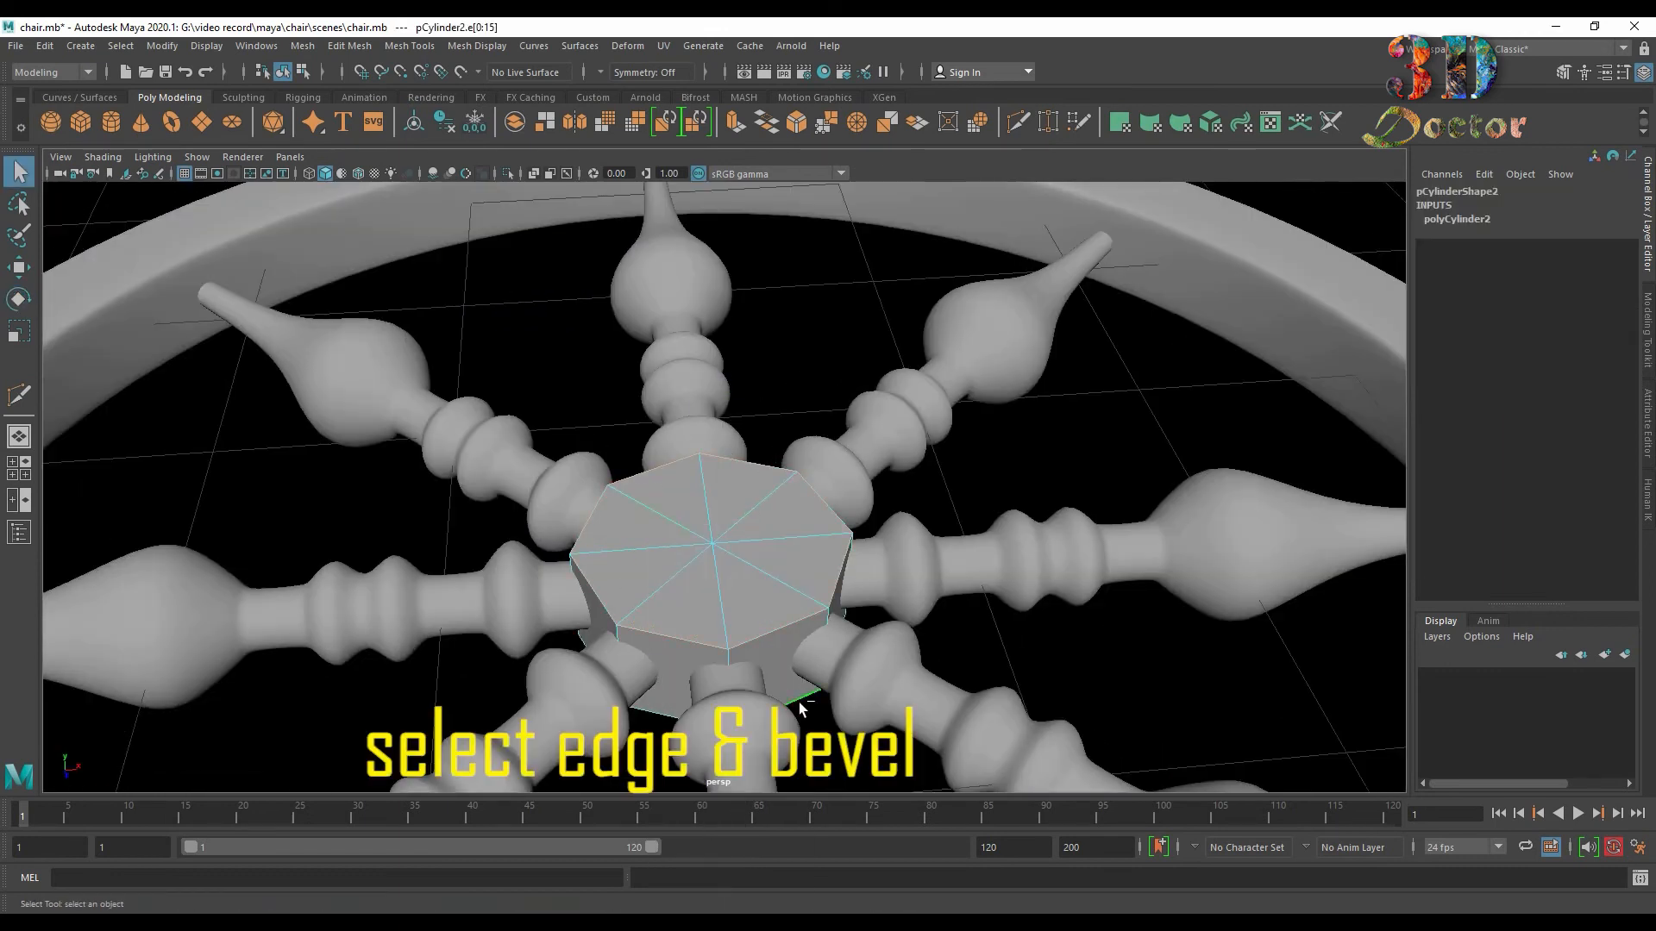
left_click(797, 122)
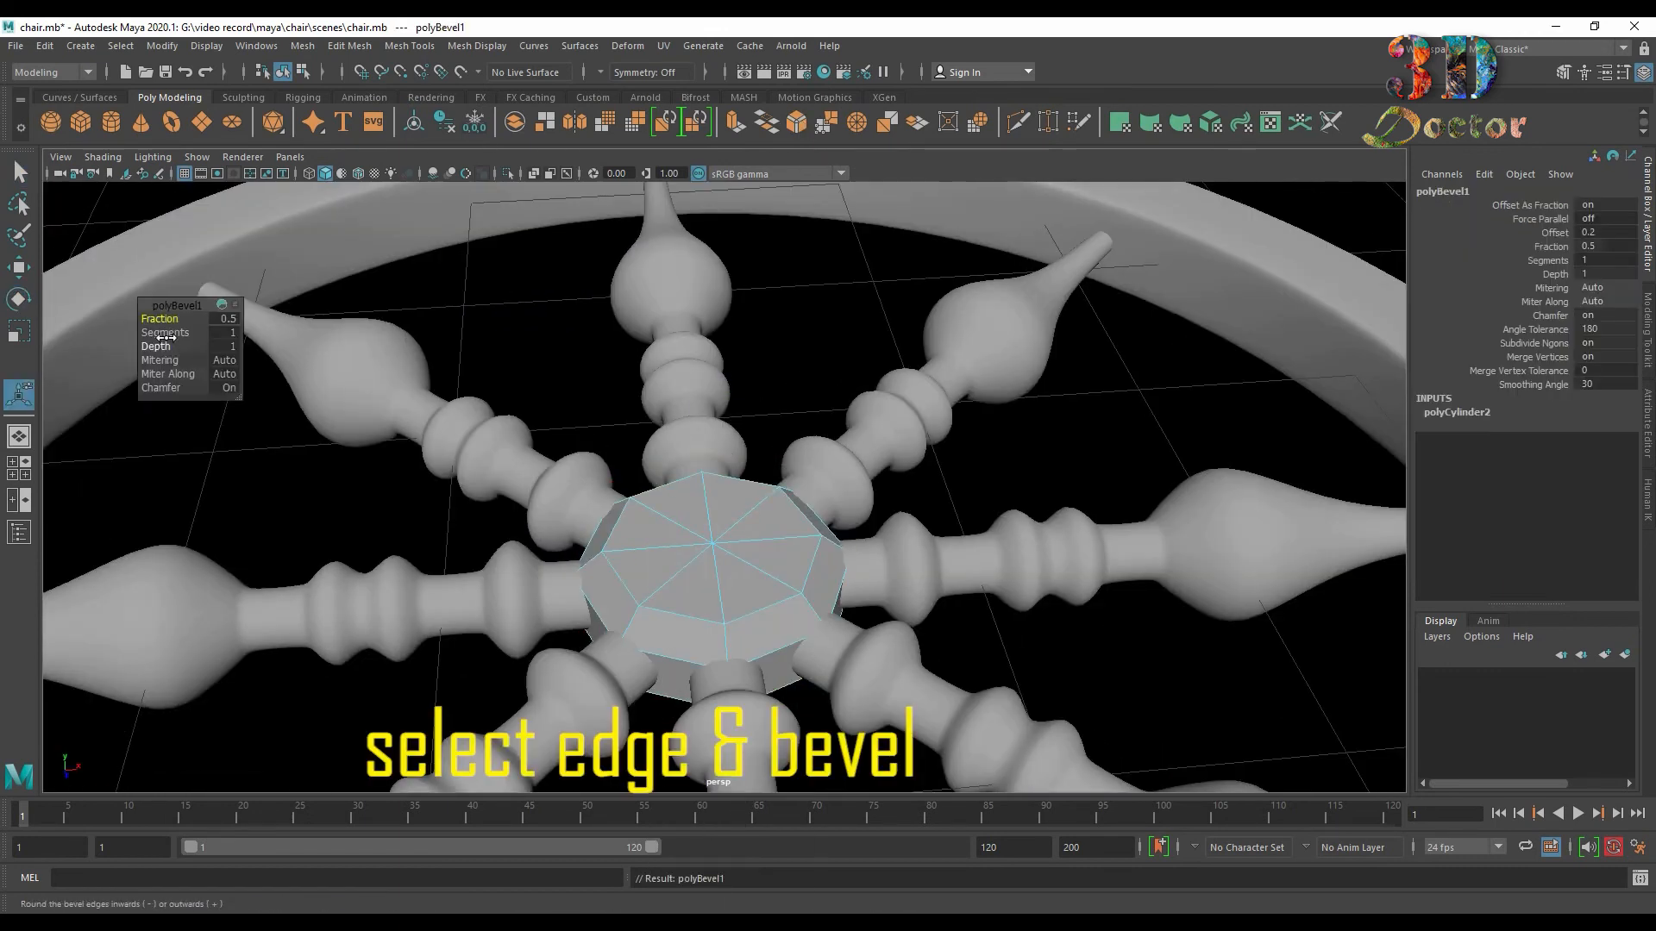
mouse_move(165, 337)
left_mouse_down()
mouse_move(181, 335)
mouse_move(172, 322)
left_mouse_up()
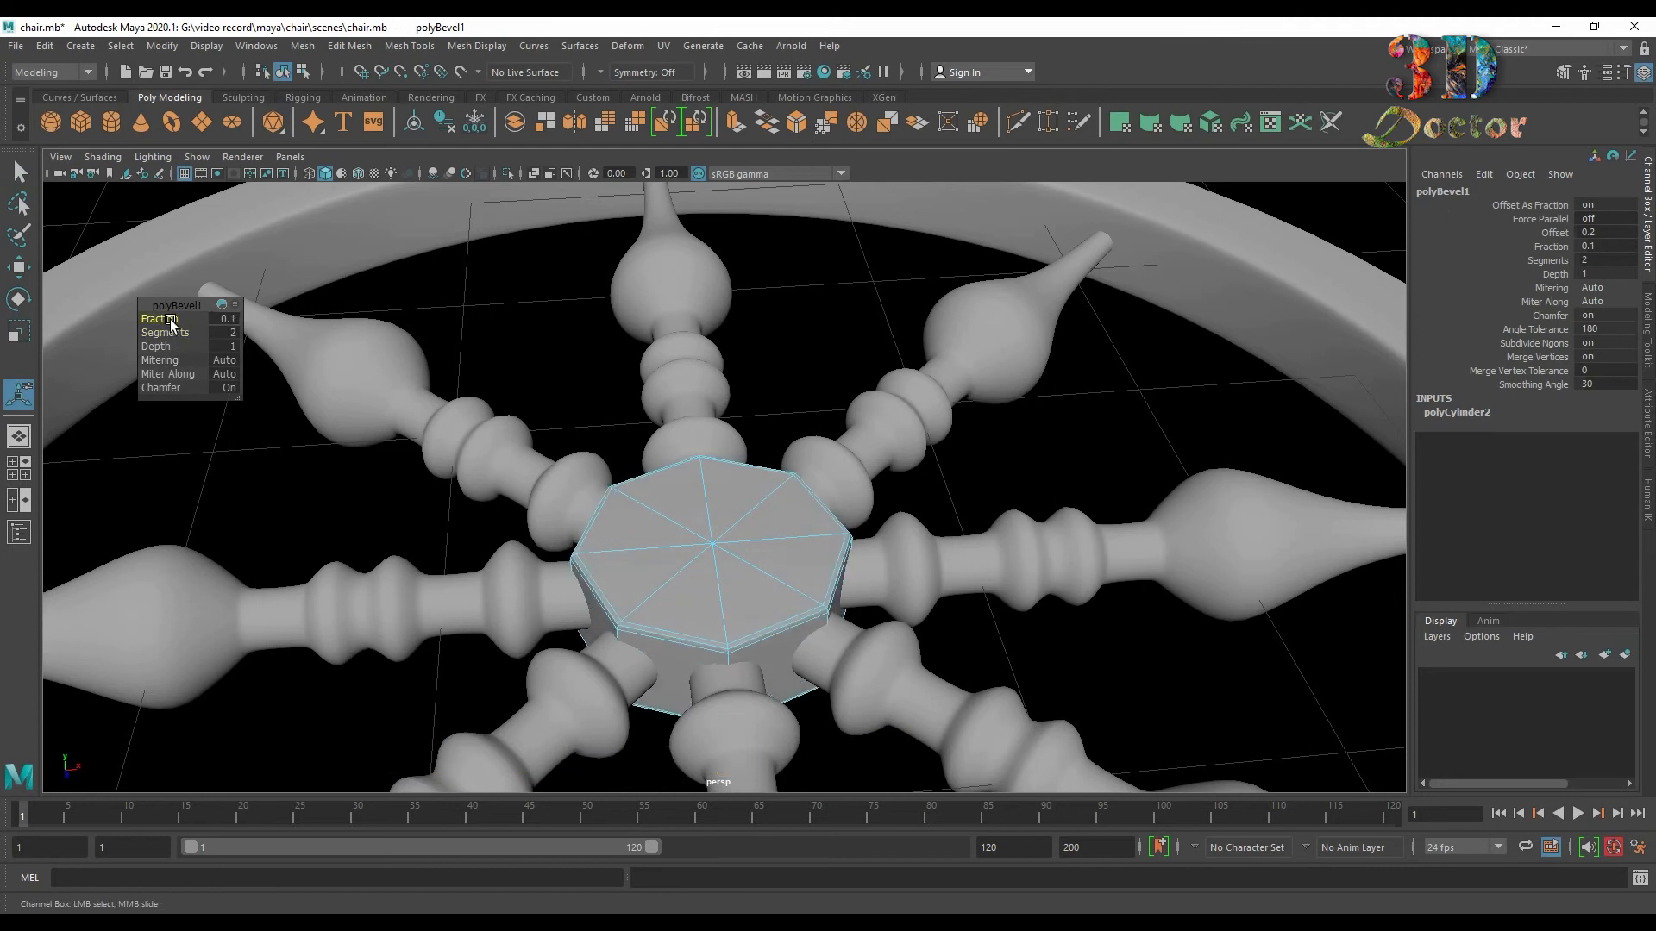
Return the hub to object mode, turn on its smooth preview and deselect it.
right_click_drag(721, 500, 814, 404)
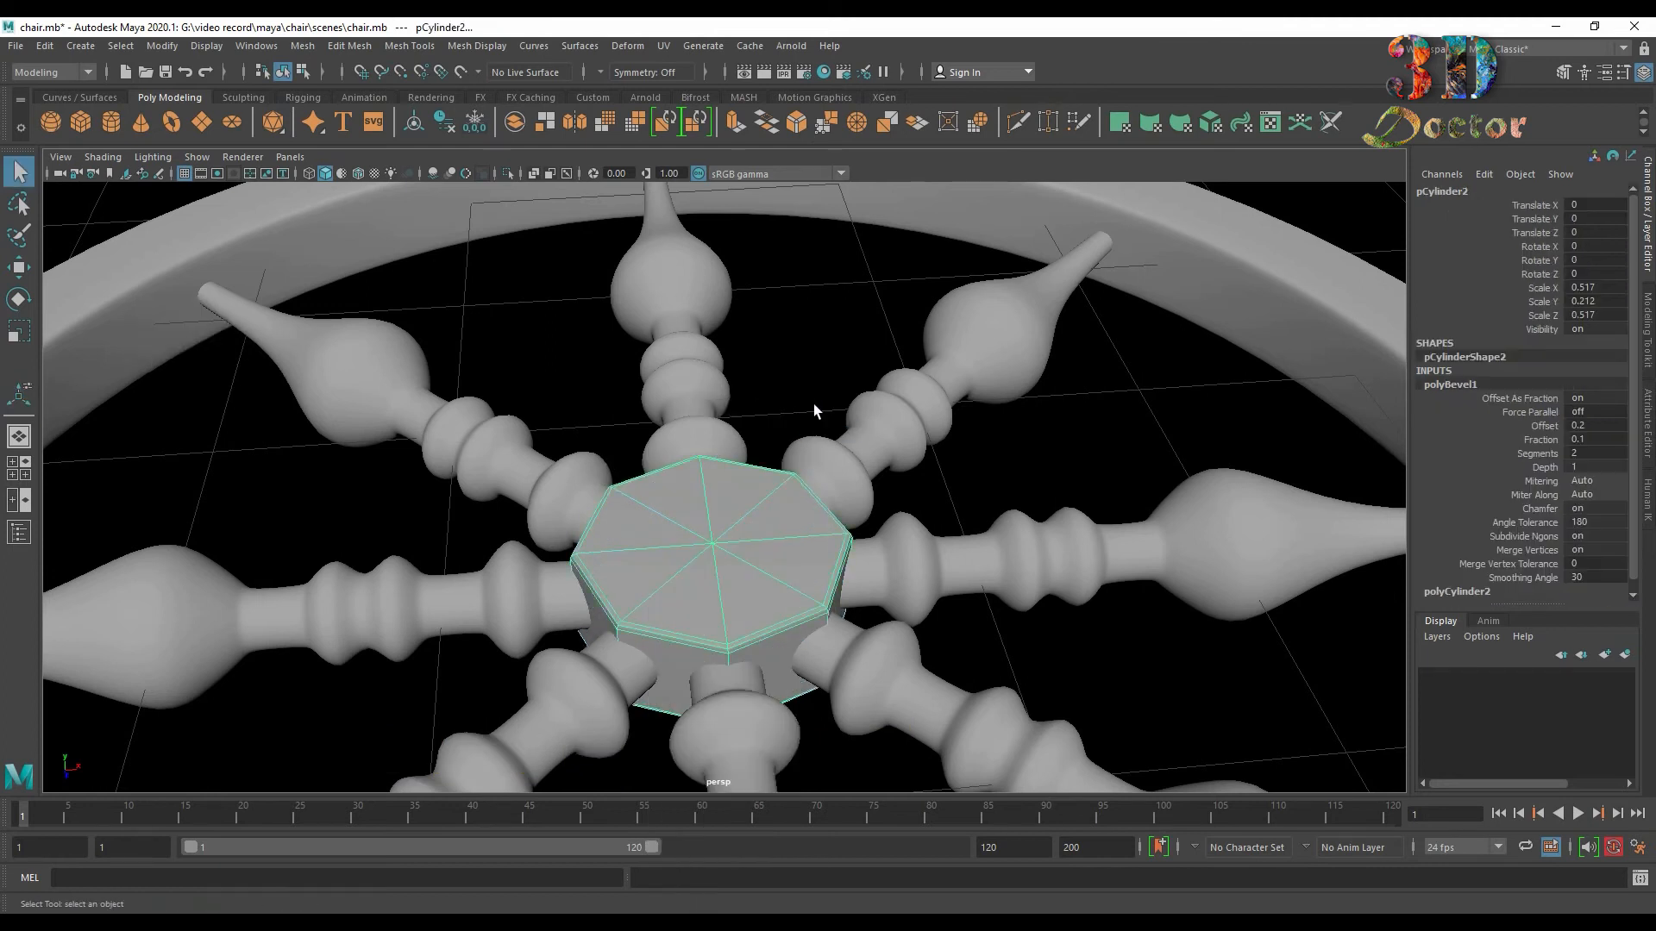
key("3")
left_click(1054, 459)
scroll(1043, 454, "down", 7)
left_click_drag(980, 483, 929, 519, "alt")
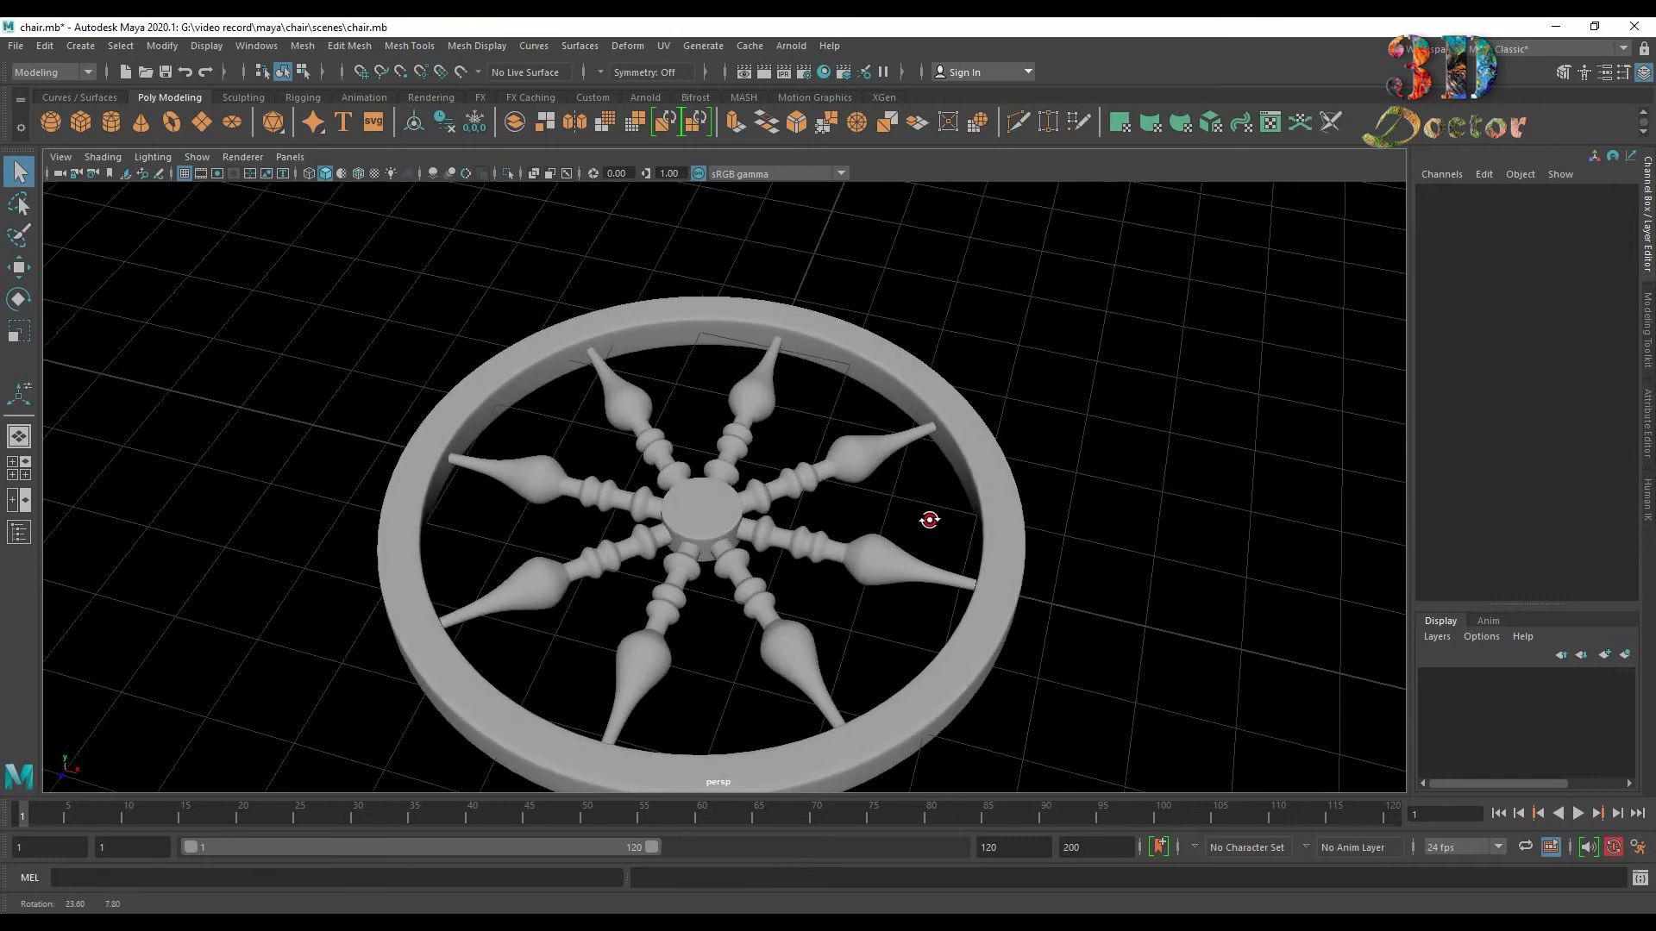
Group all eight spokes without the hub and name the group ring_circle.
left_click(15, 541)
left_click(124, 279)
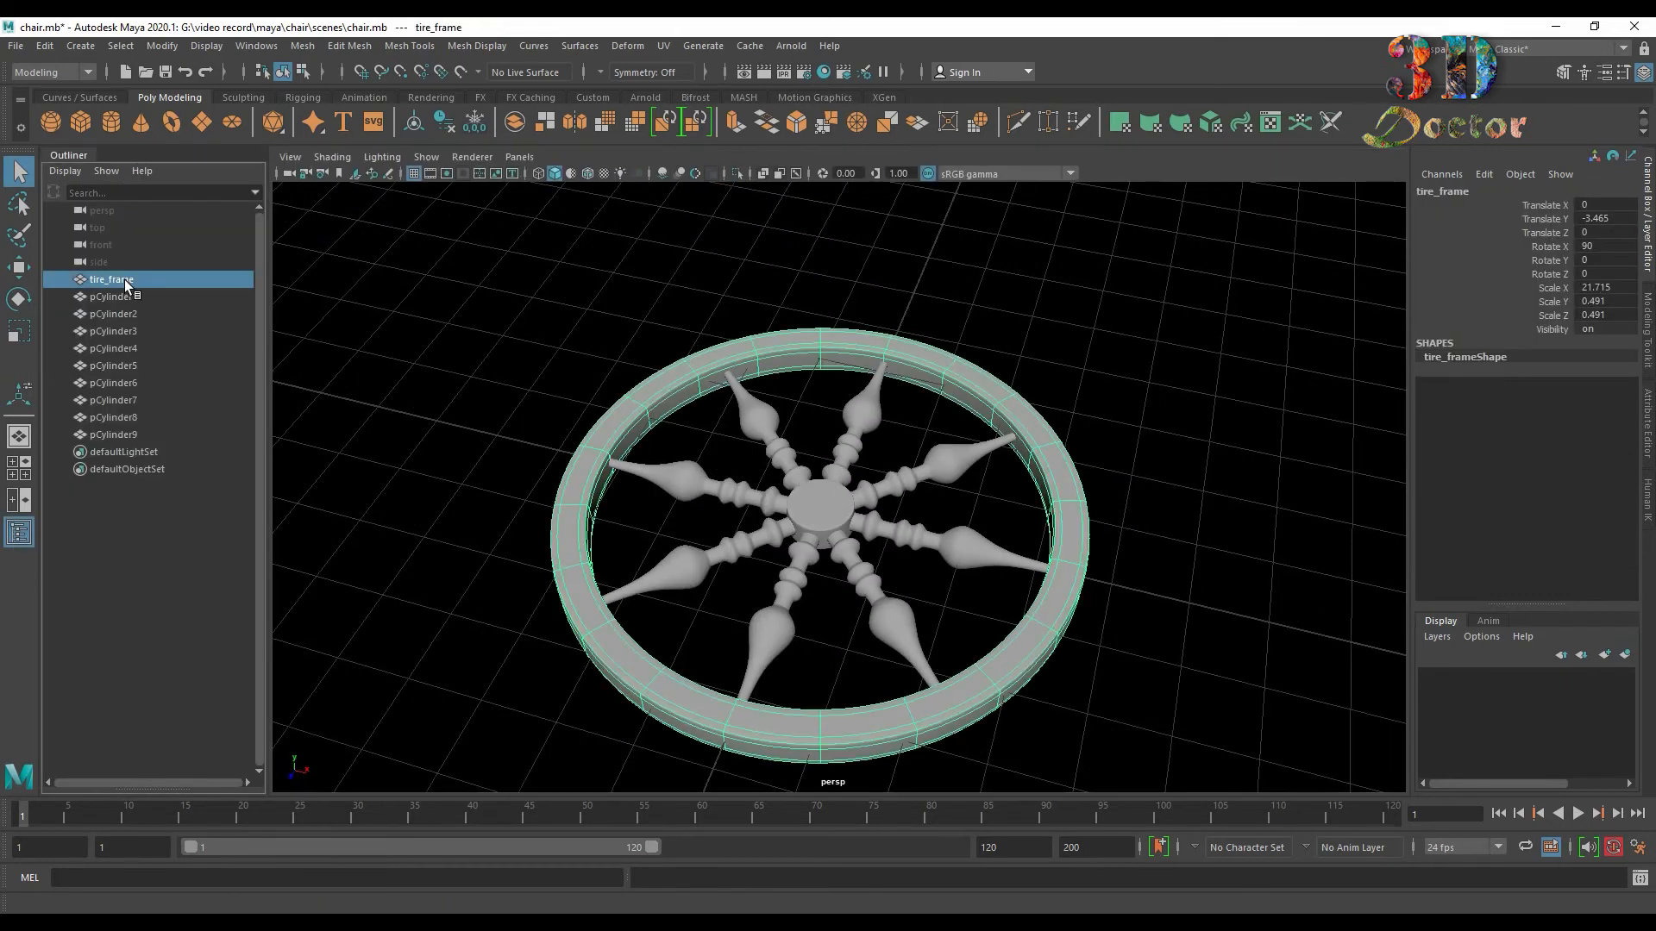
left_click_drag(130, 297, 135, 435)
left_click(138, 314, "ctrl")
key("ctrl+g")
double_click(155, 316)
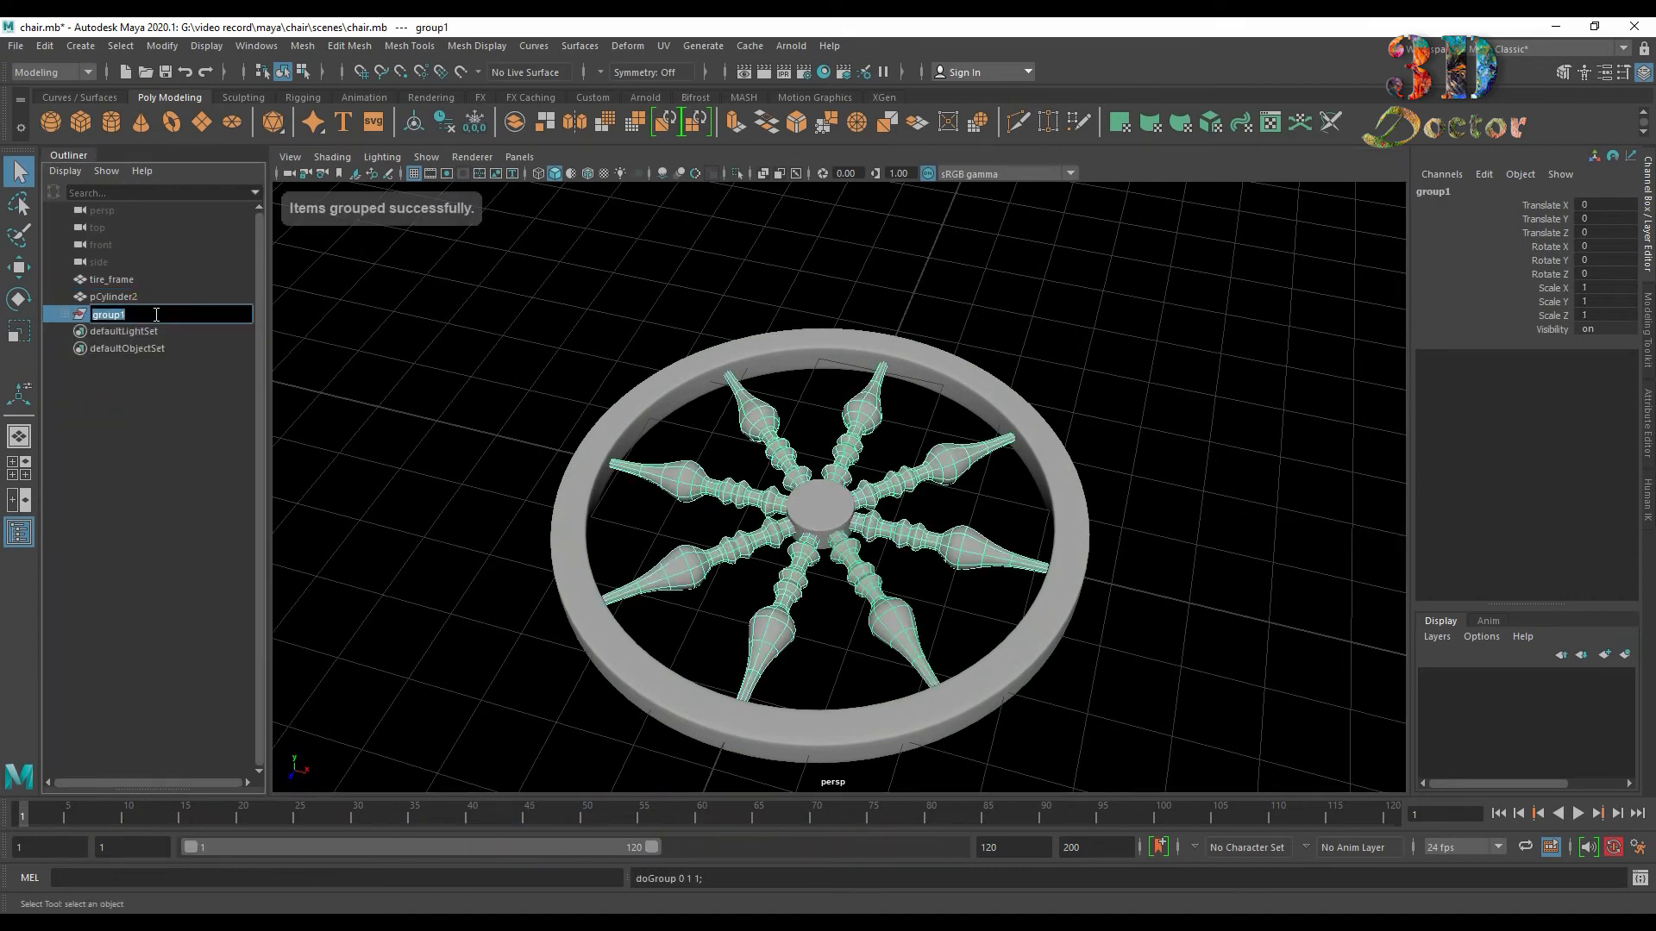
type("ring_circle")
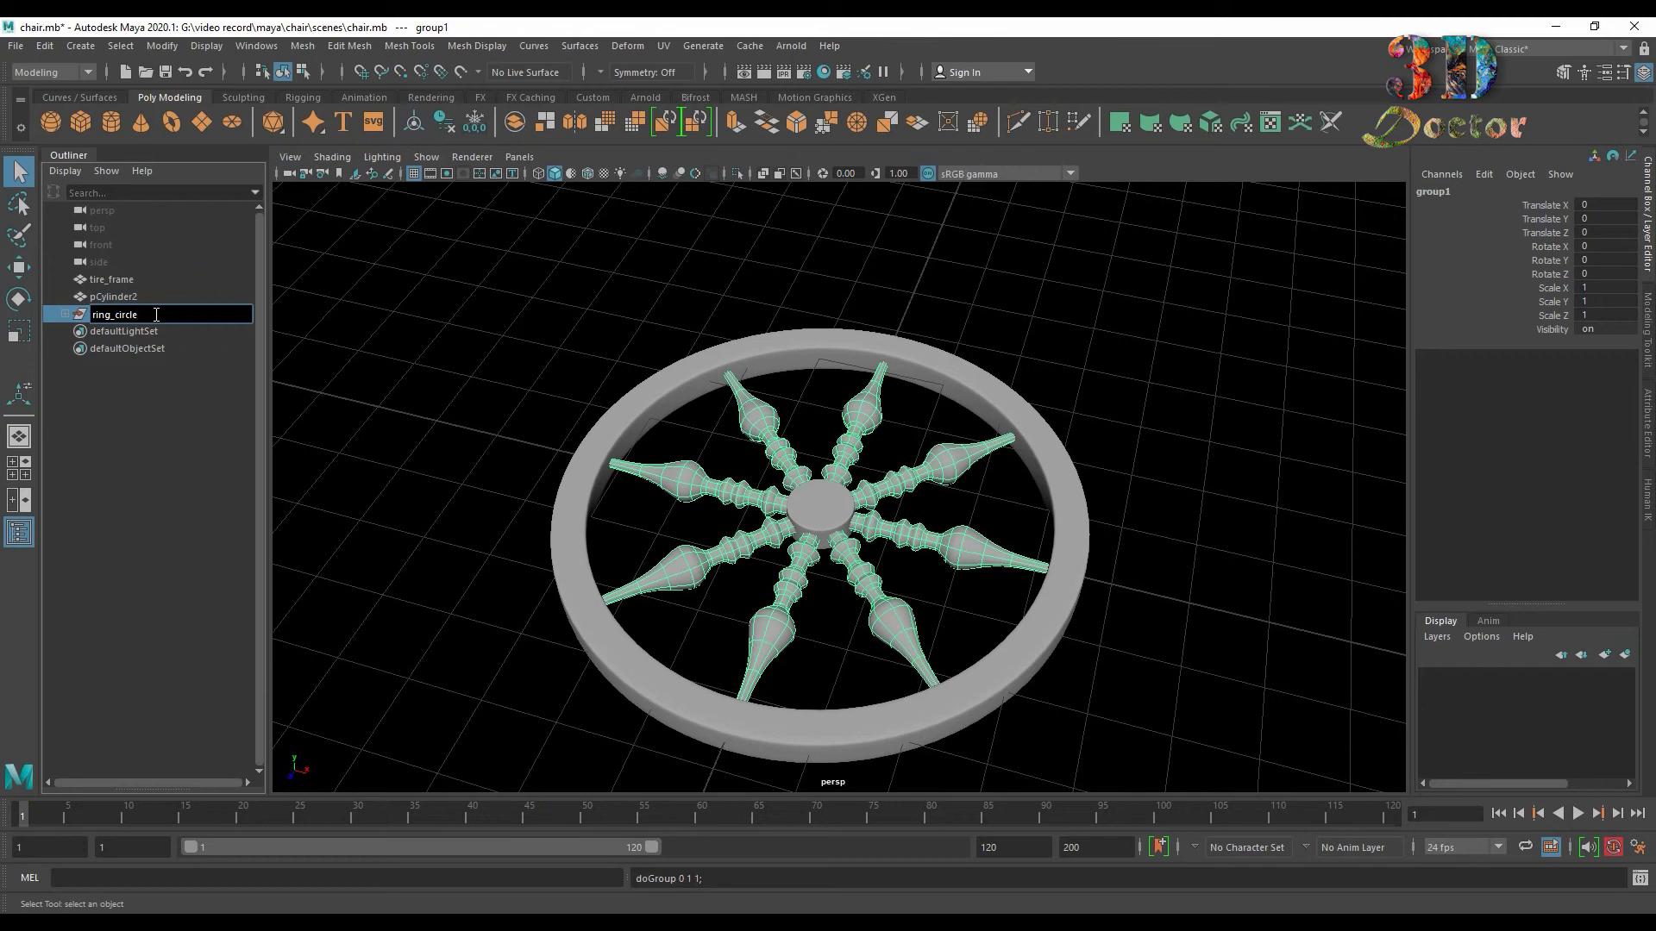
key("Return")
Rename the hub cylinder as tire_middle and clear the selection.
double_click(149, 295)
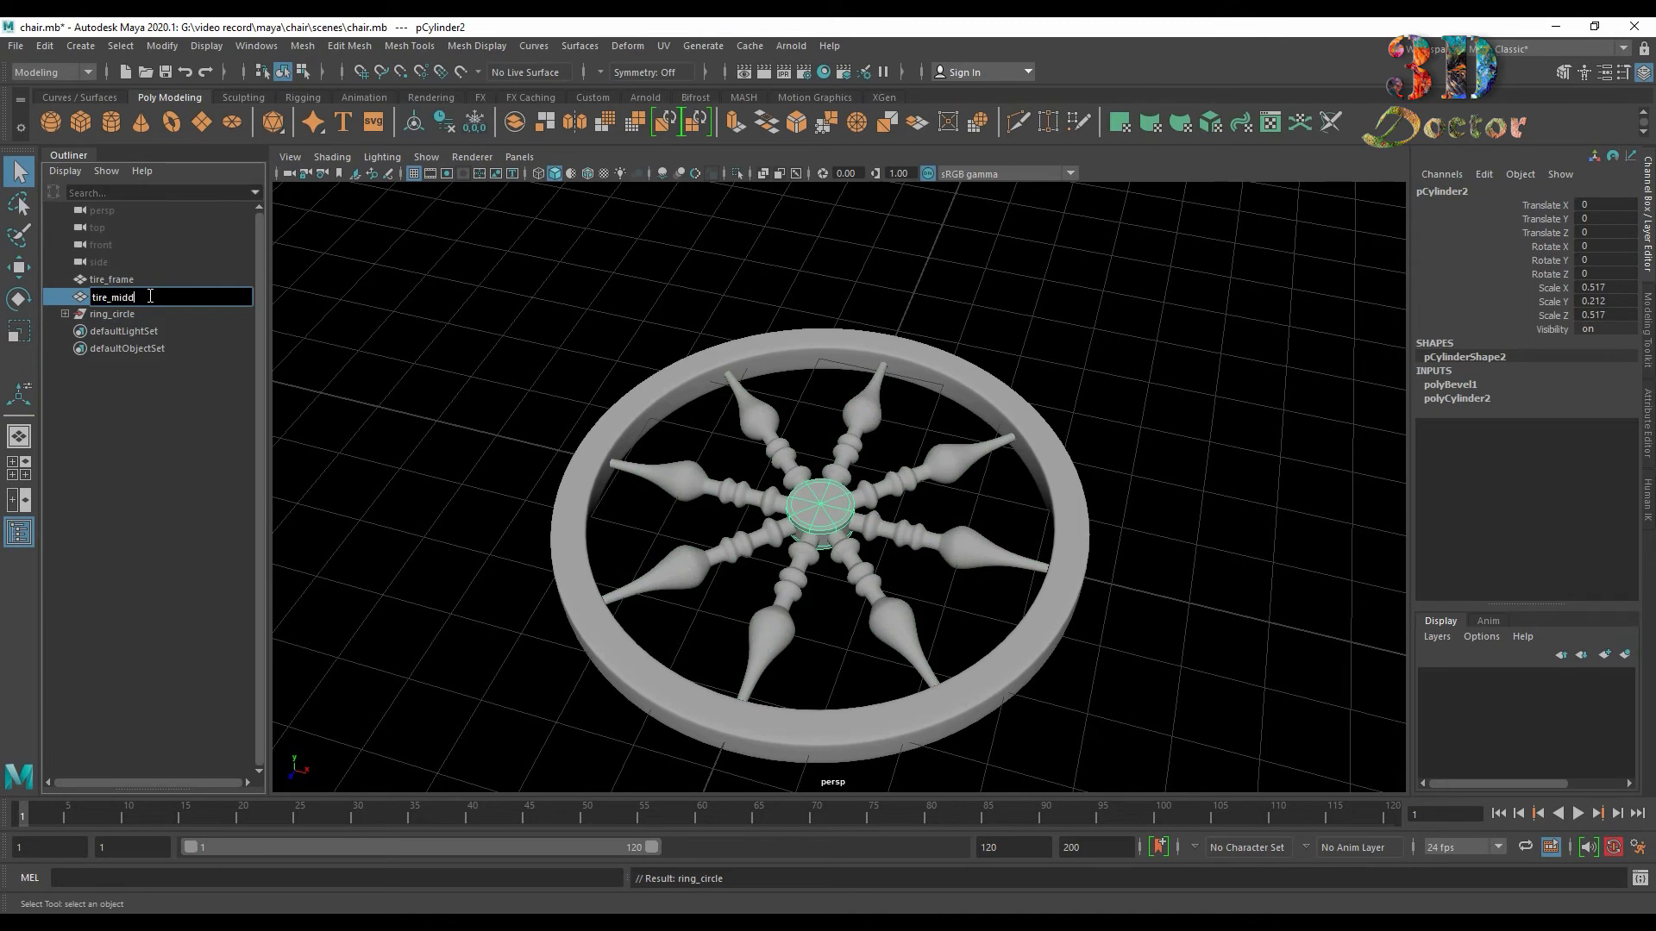
type("tire_middle")
key("Return")
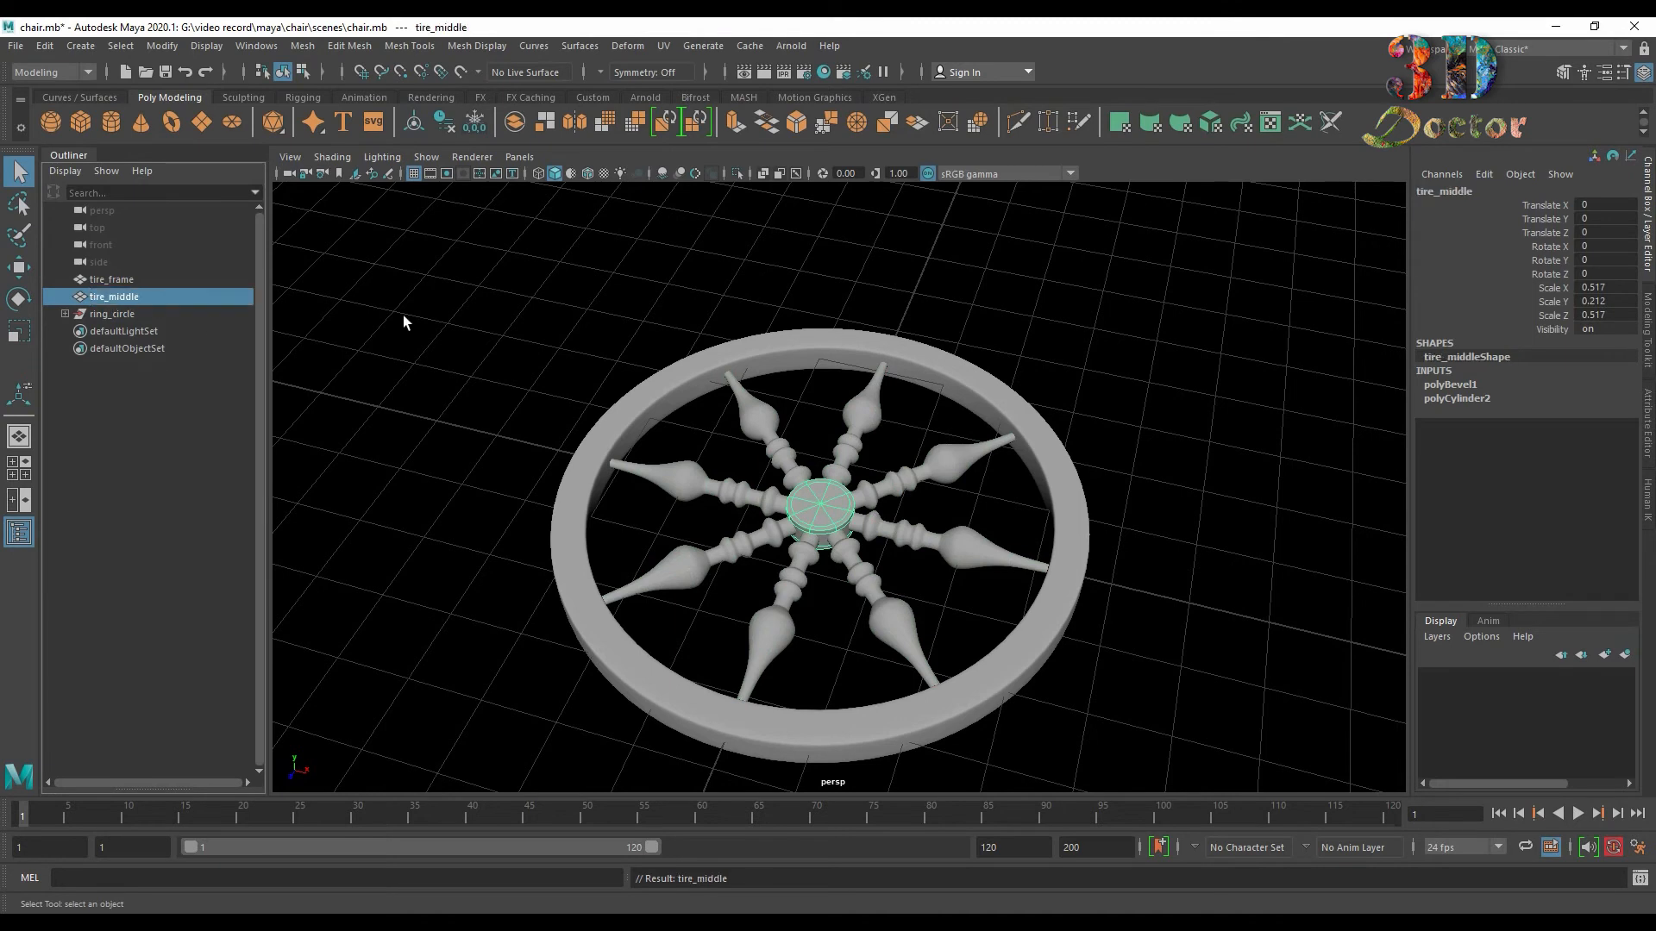
left_click(439, 308)
Group tire_frame, tire_middle and ring_circle together and name the group tire.
left_click_drag(121, 281, 134, 314)
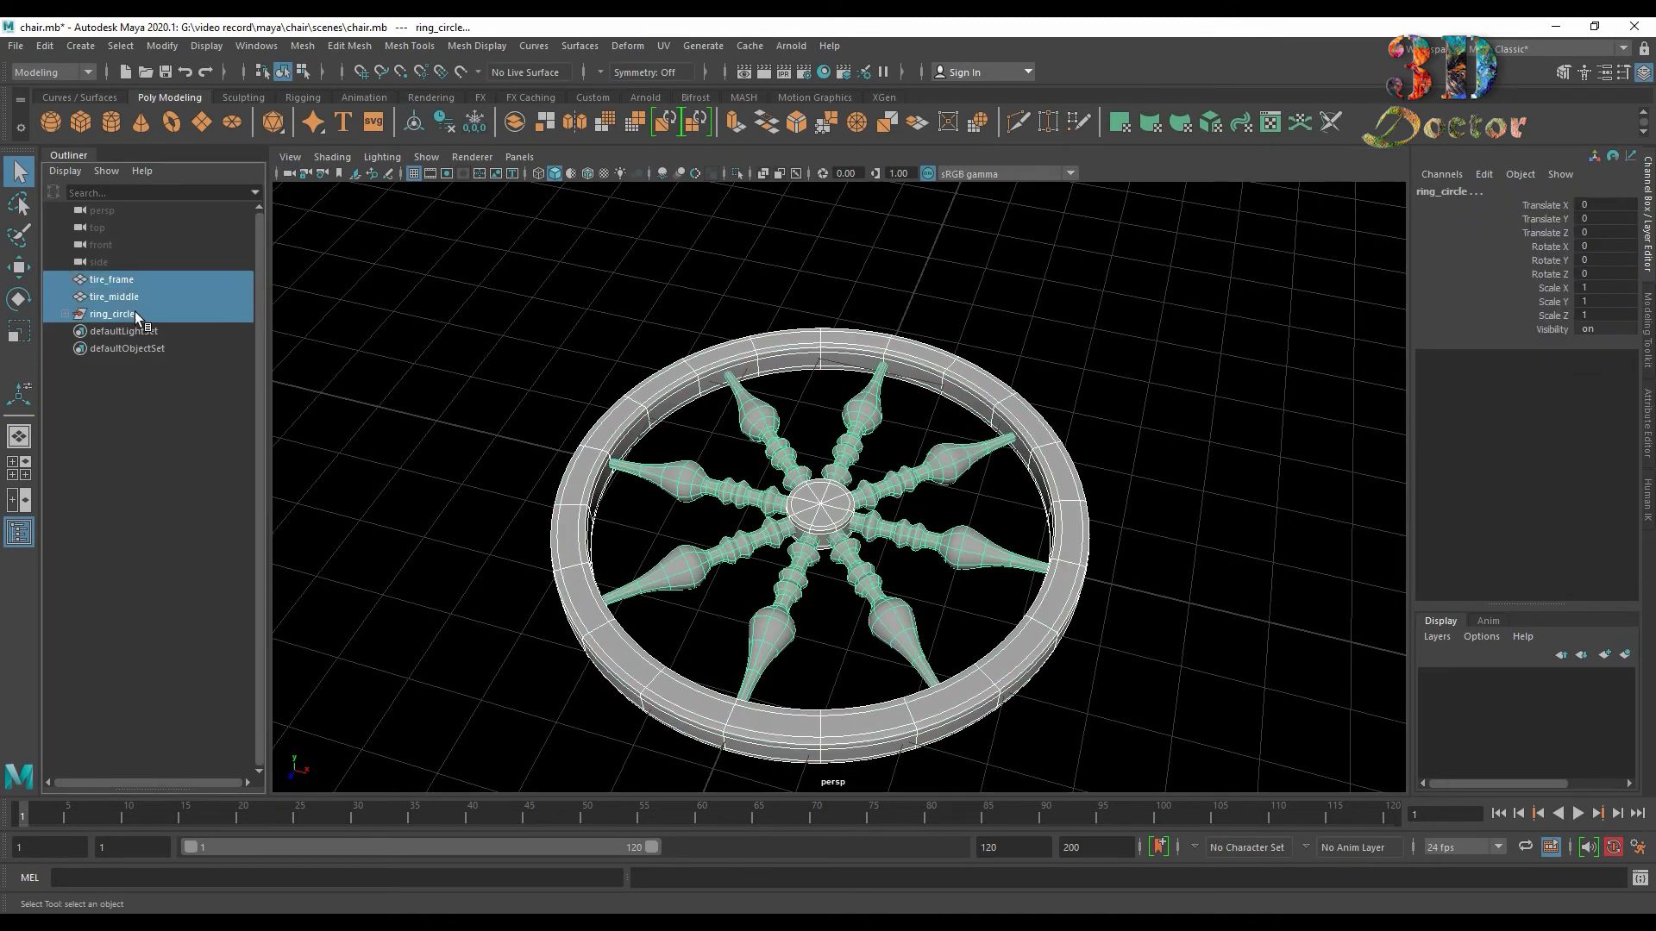
key("ctrl+g")
double_click(121, 279)
type("ti")
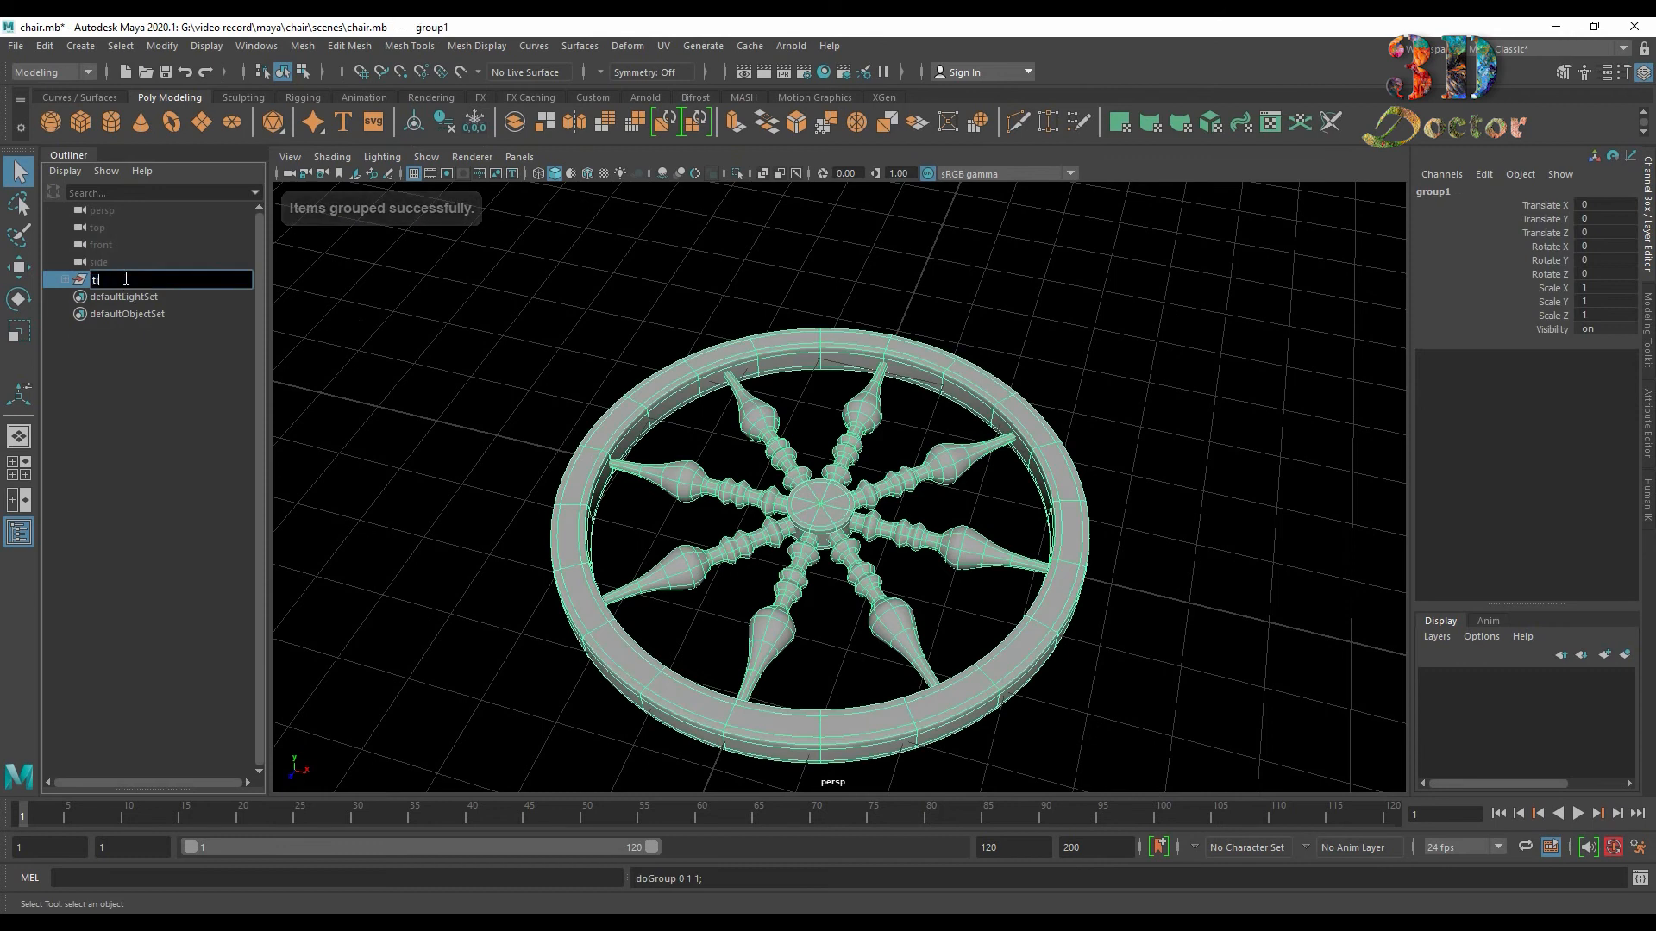
type("re")
key("Return")
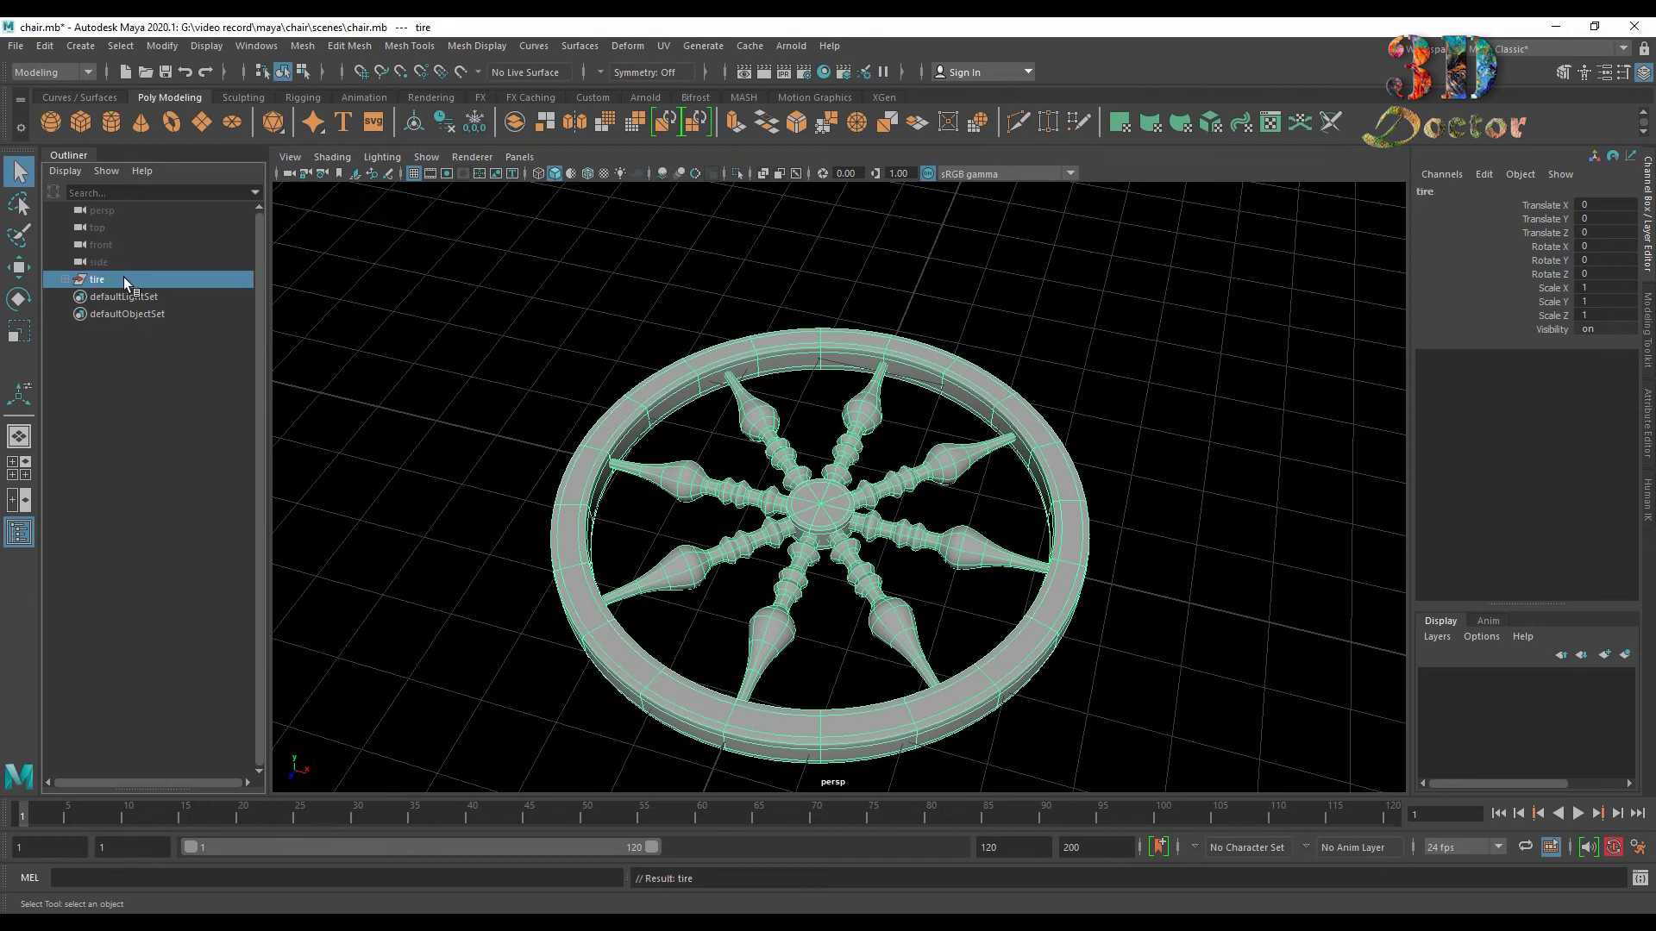
left_click(375, 304)
left_click(19, 532)
scroll(647, 388, "down", 6)
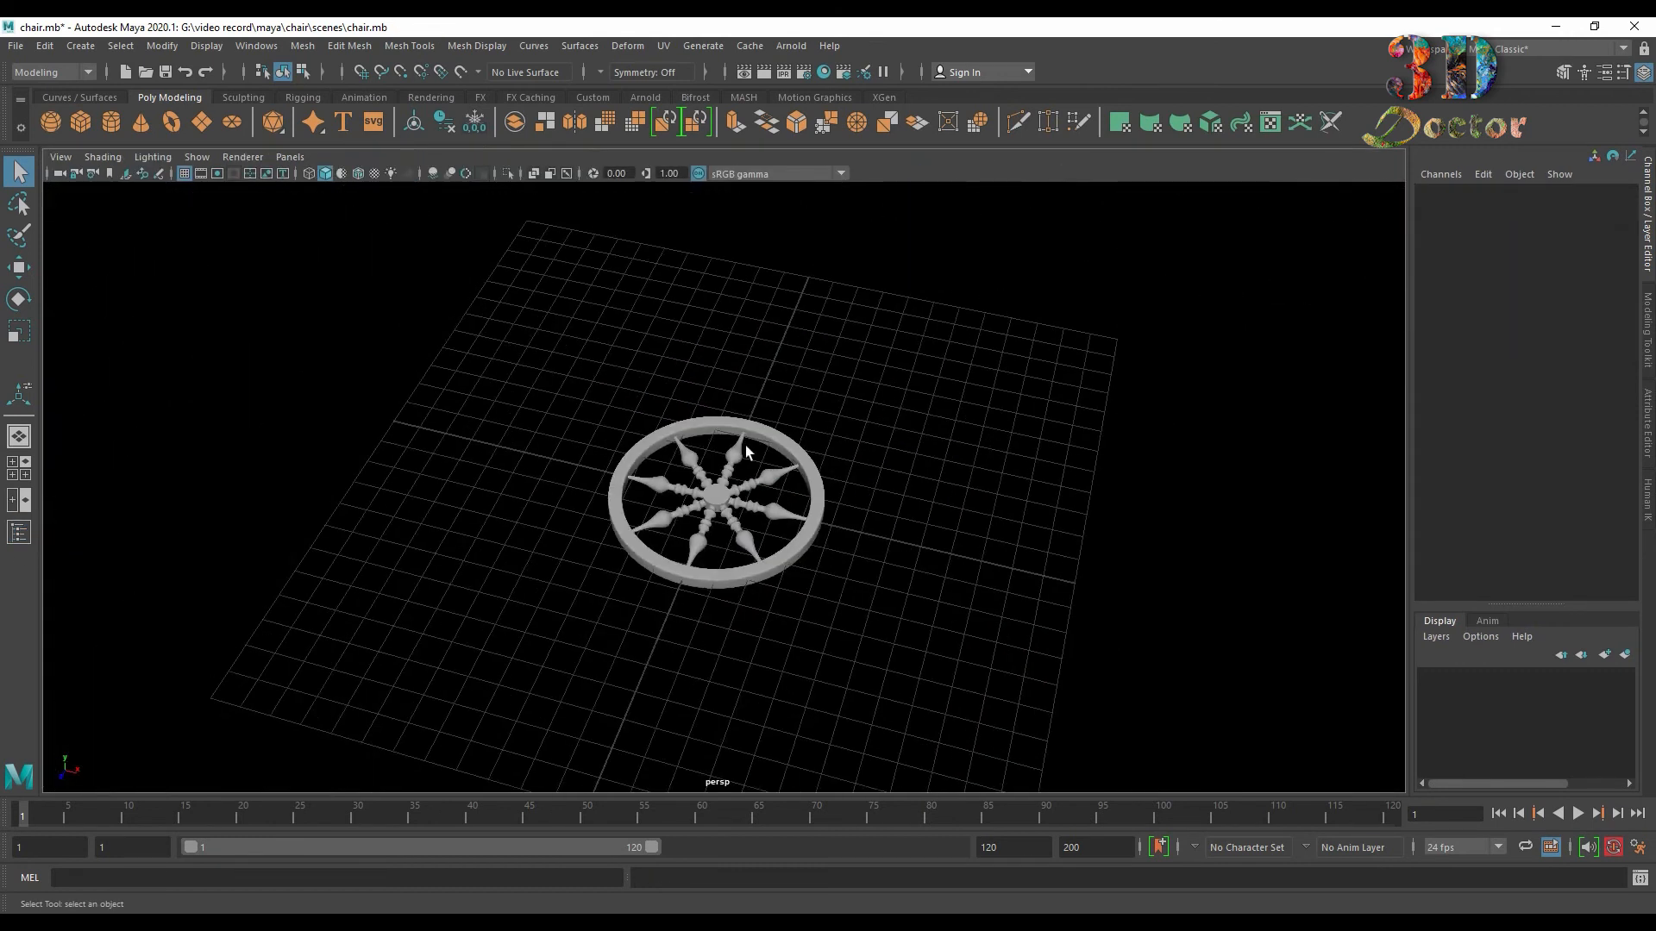
Stand the tire group upright by setting its Z rotation to 90 degrees.
left_click(18, 532)
scroll(411, 468, "down", 3)
left_click(120, 280)
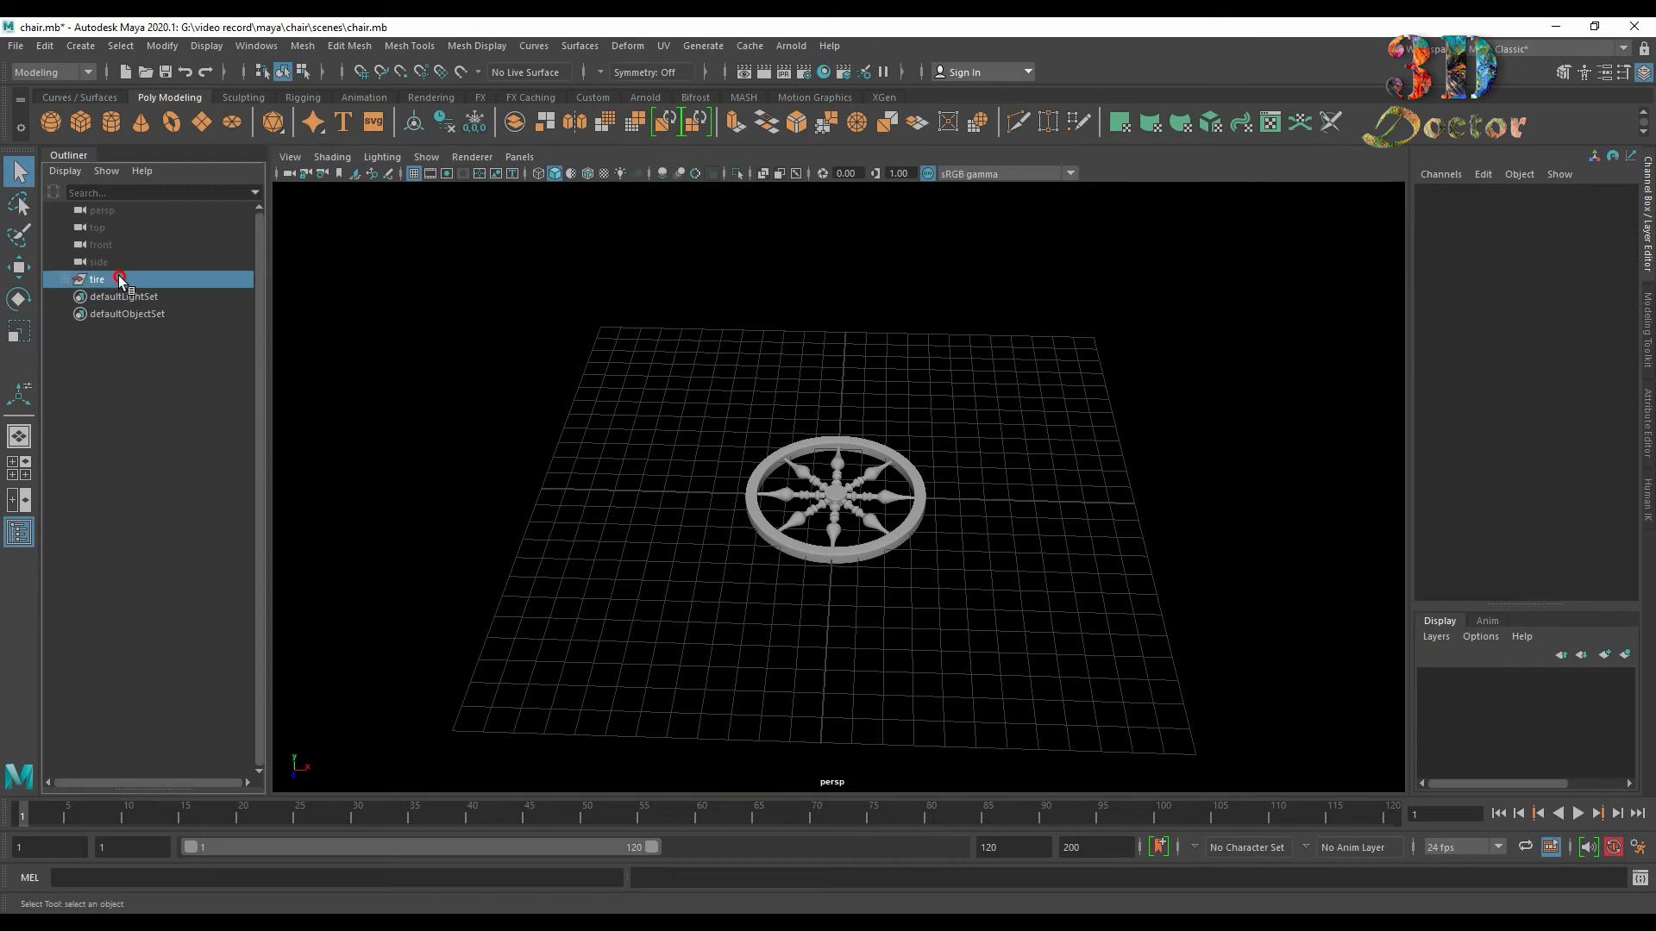
key("e")
left_click_drag(1006, 417, 919, 473, "alt")
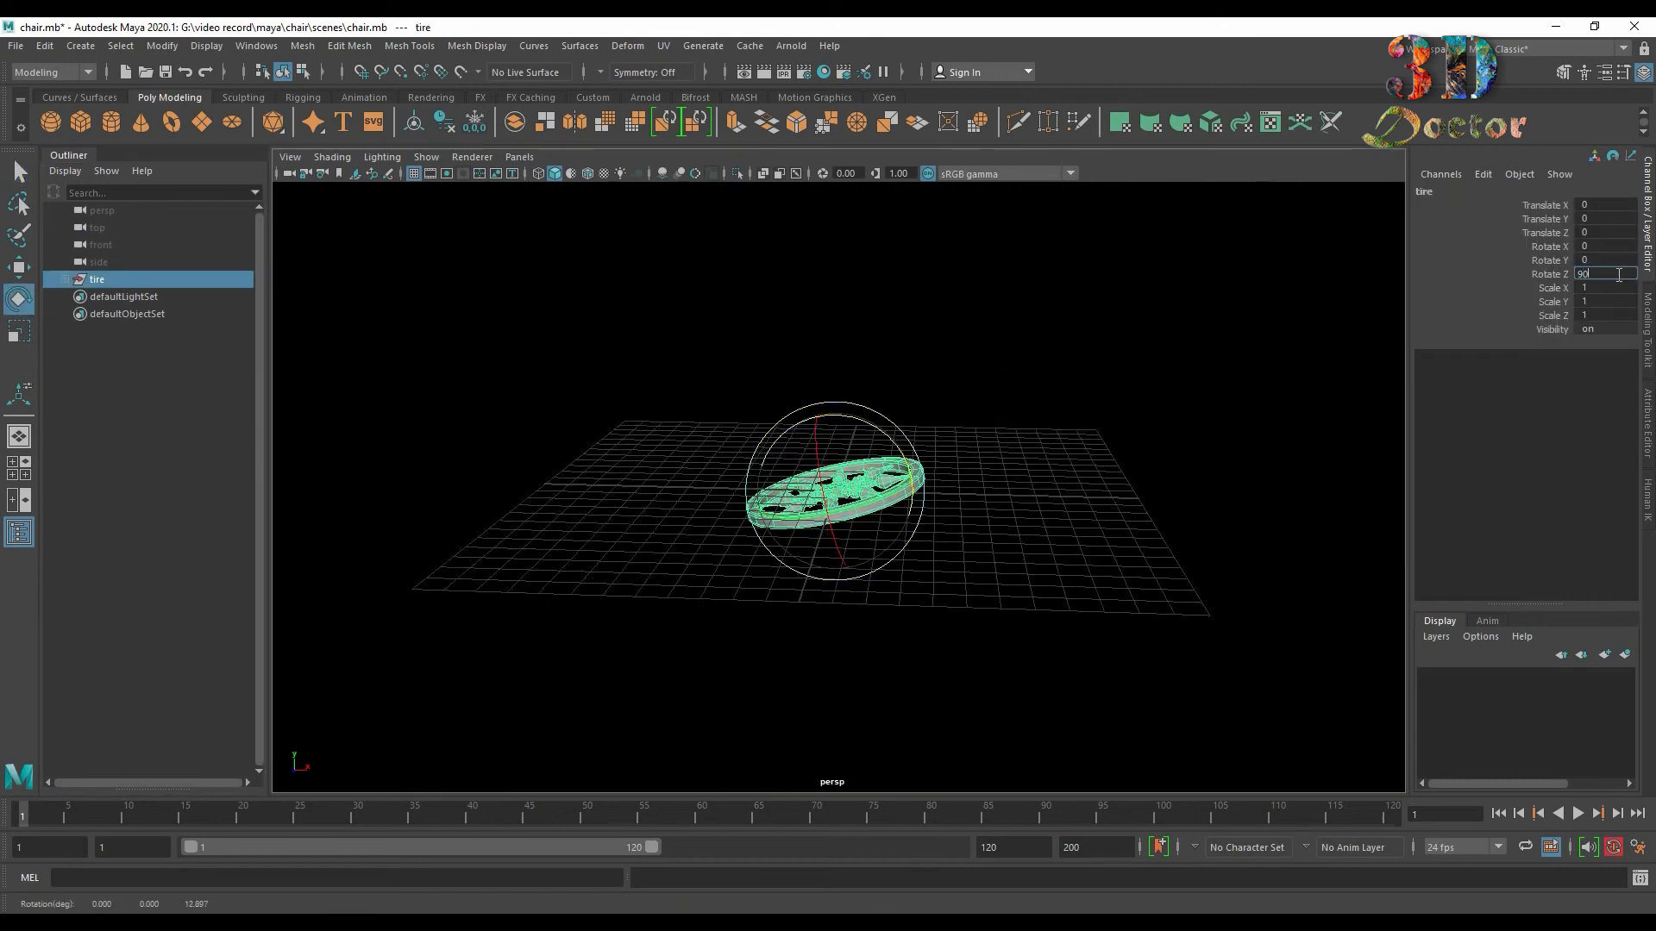
left_click(1619, 274)
type("90")
key("Return")
left_click(1028, 443)
In the side view, move the tire group up to a Y translation of about 4.27, and deselect it.
key("space")
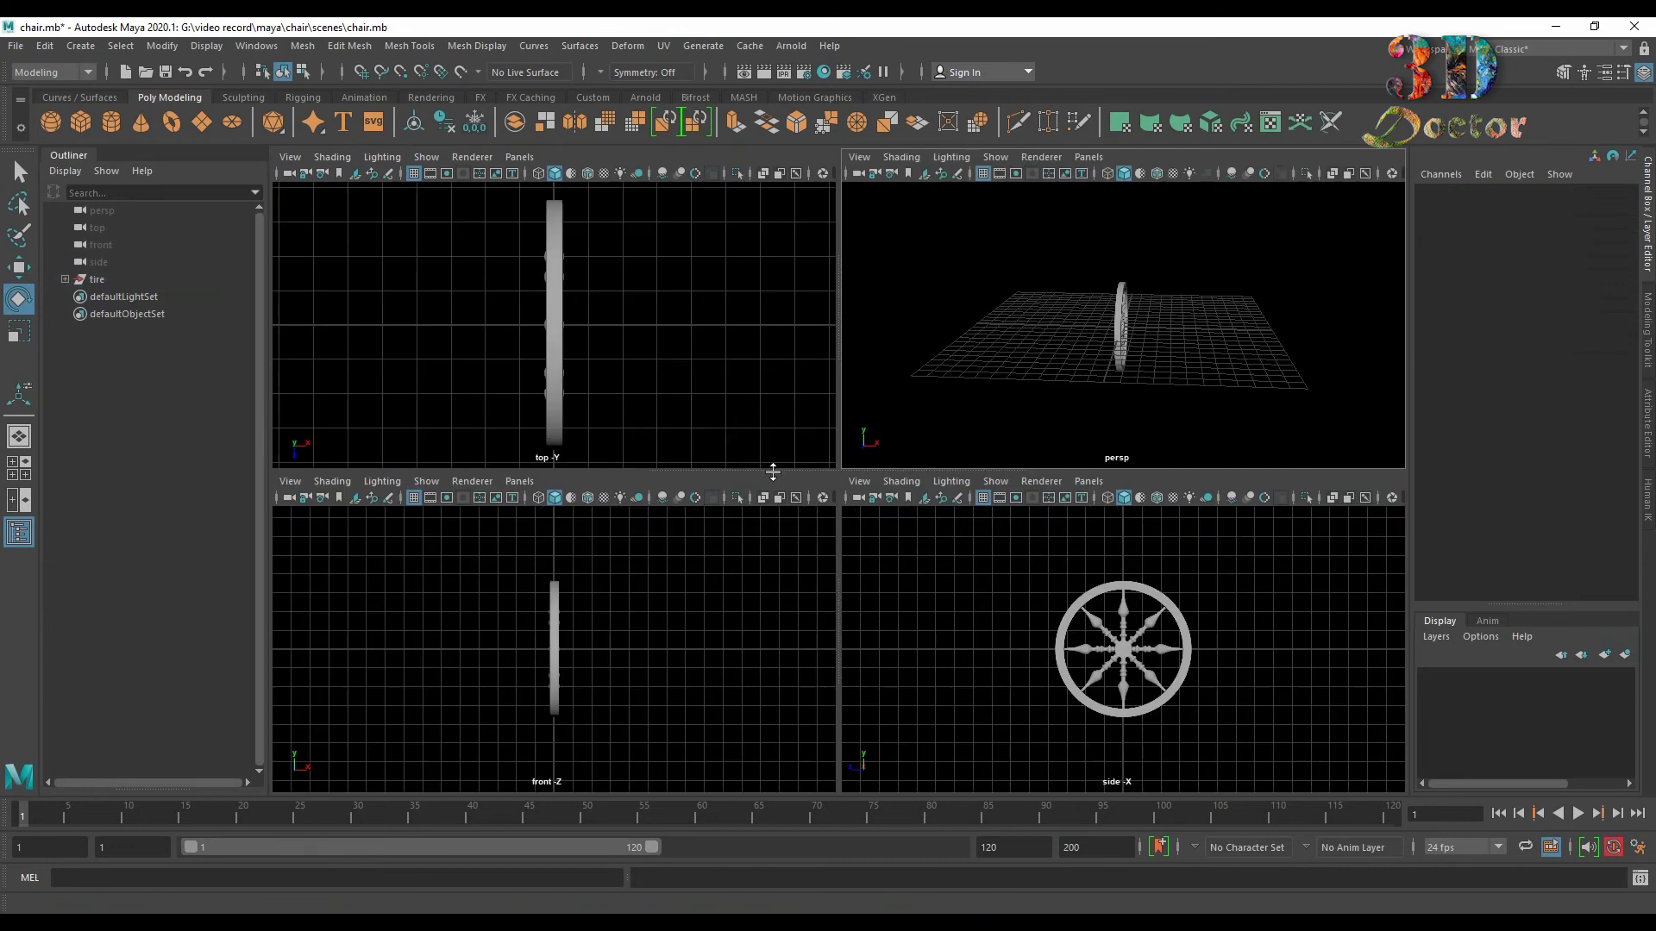
key("space")
scroll(813, 487, "up", 2)
left_click(102, 279)
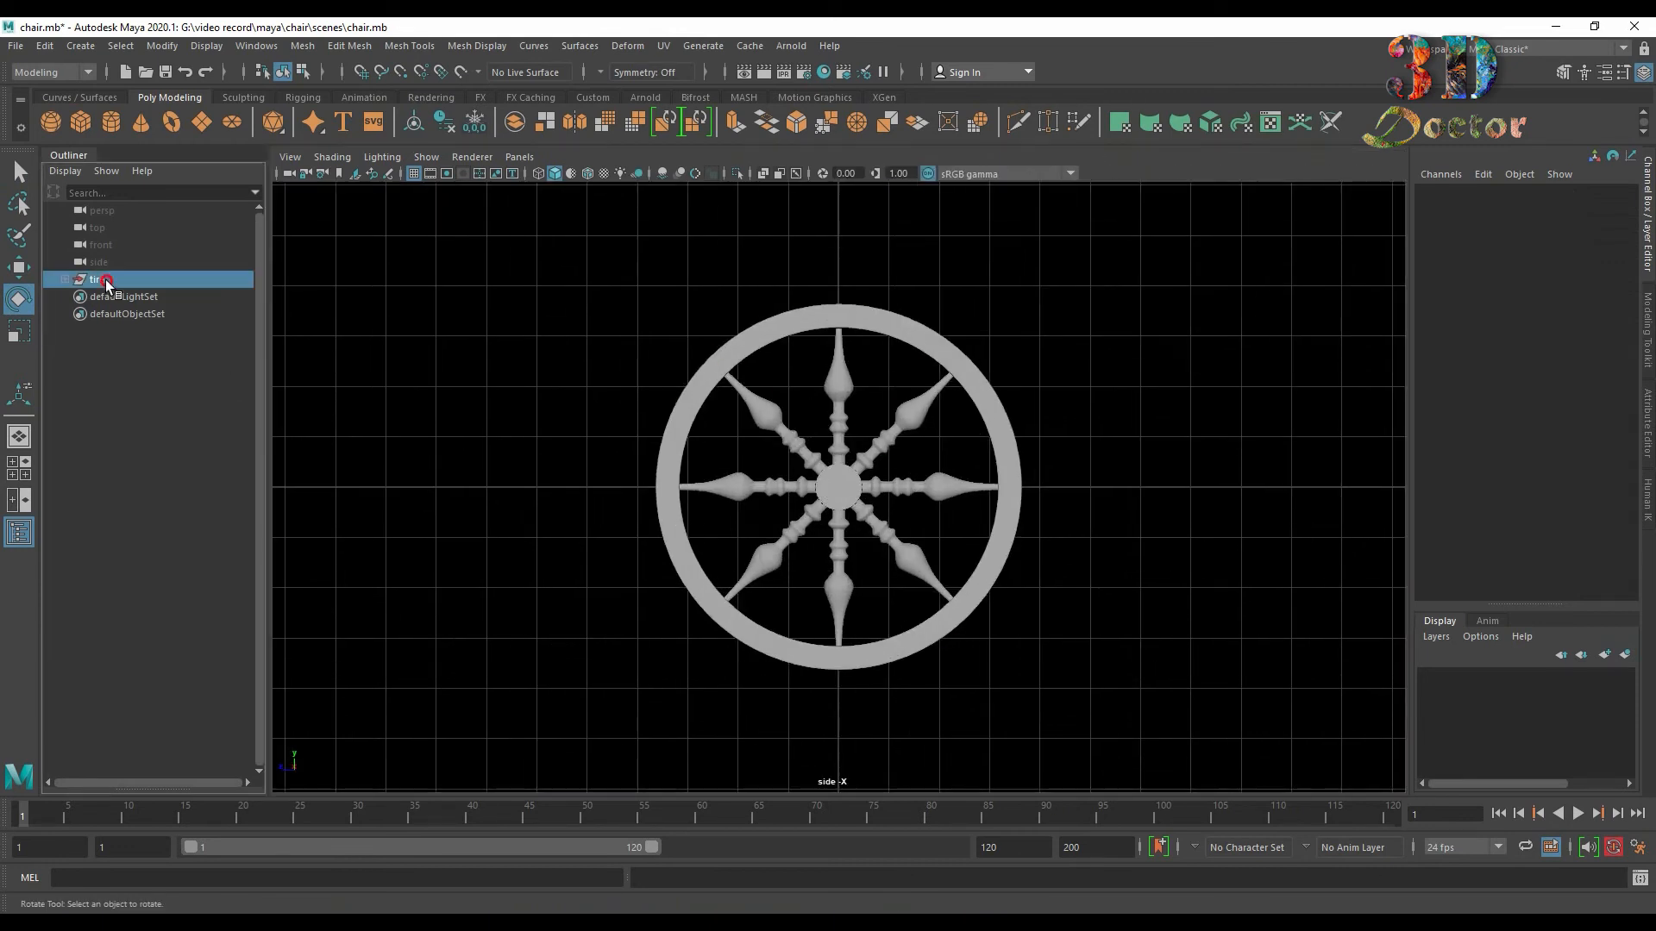
key("w")
left_click_drag(837, 409, 837, 192)
key("space")
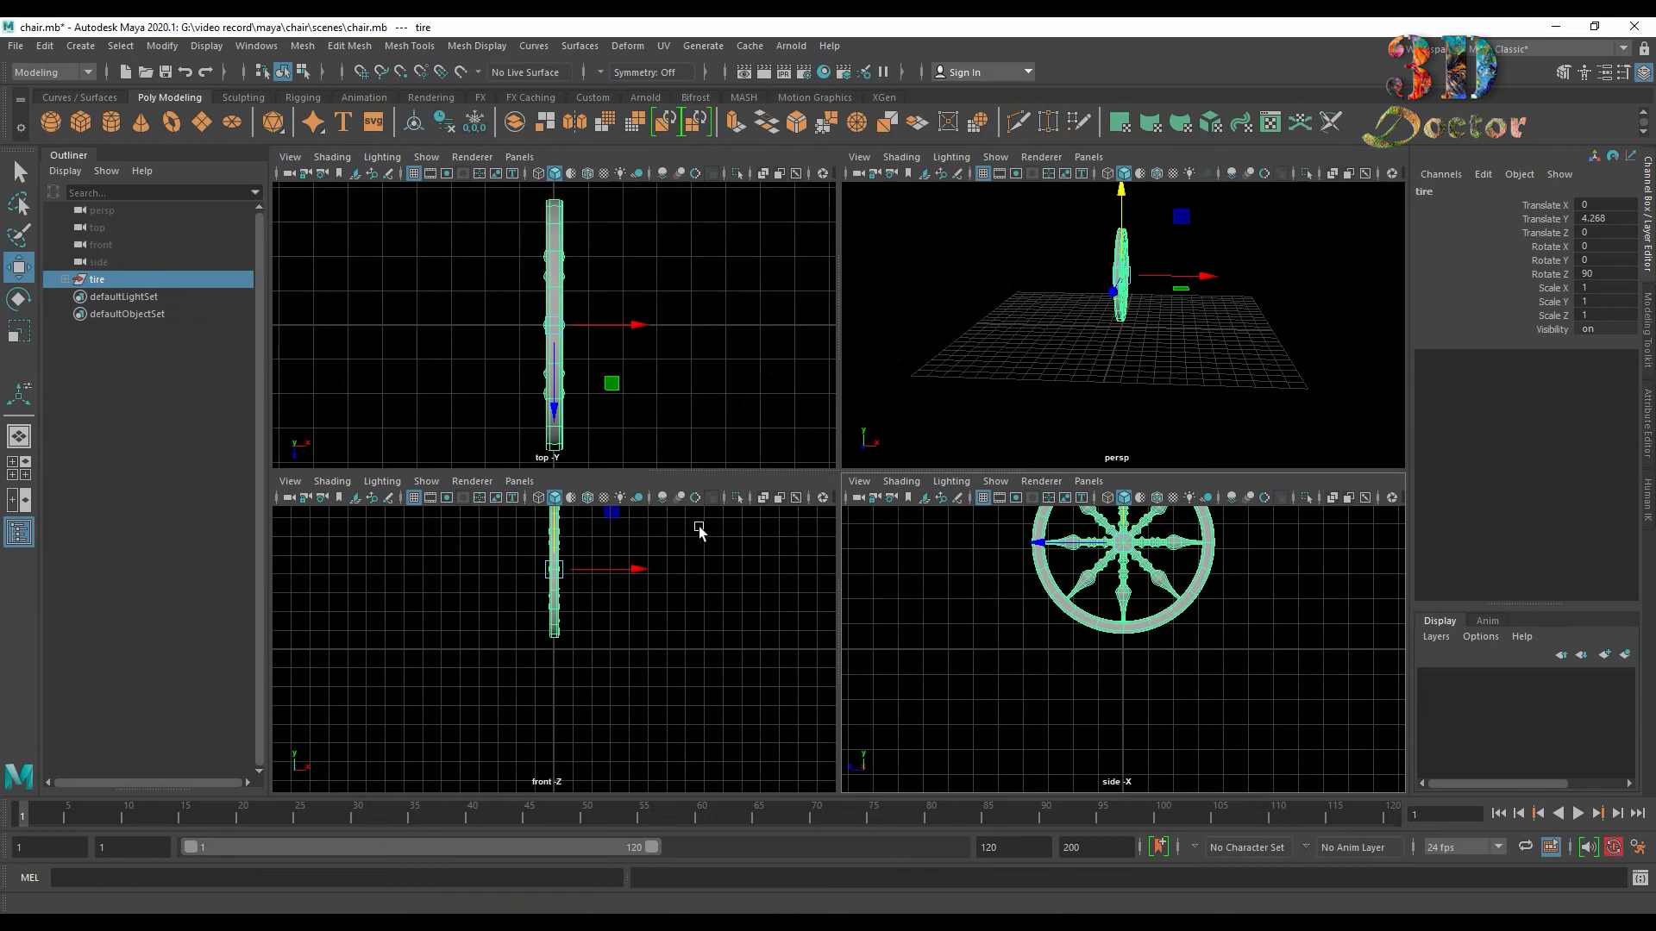
key("space")
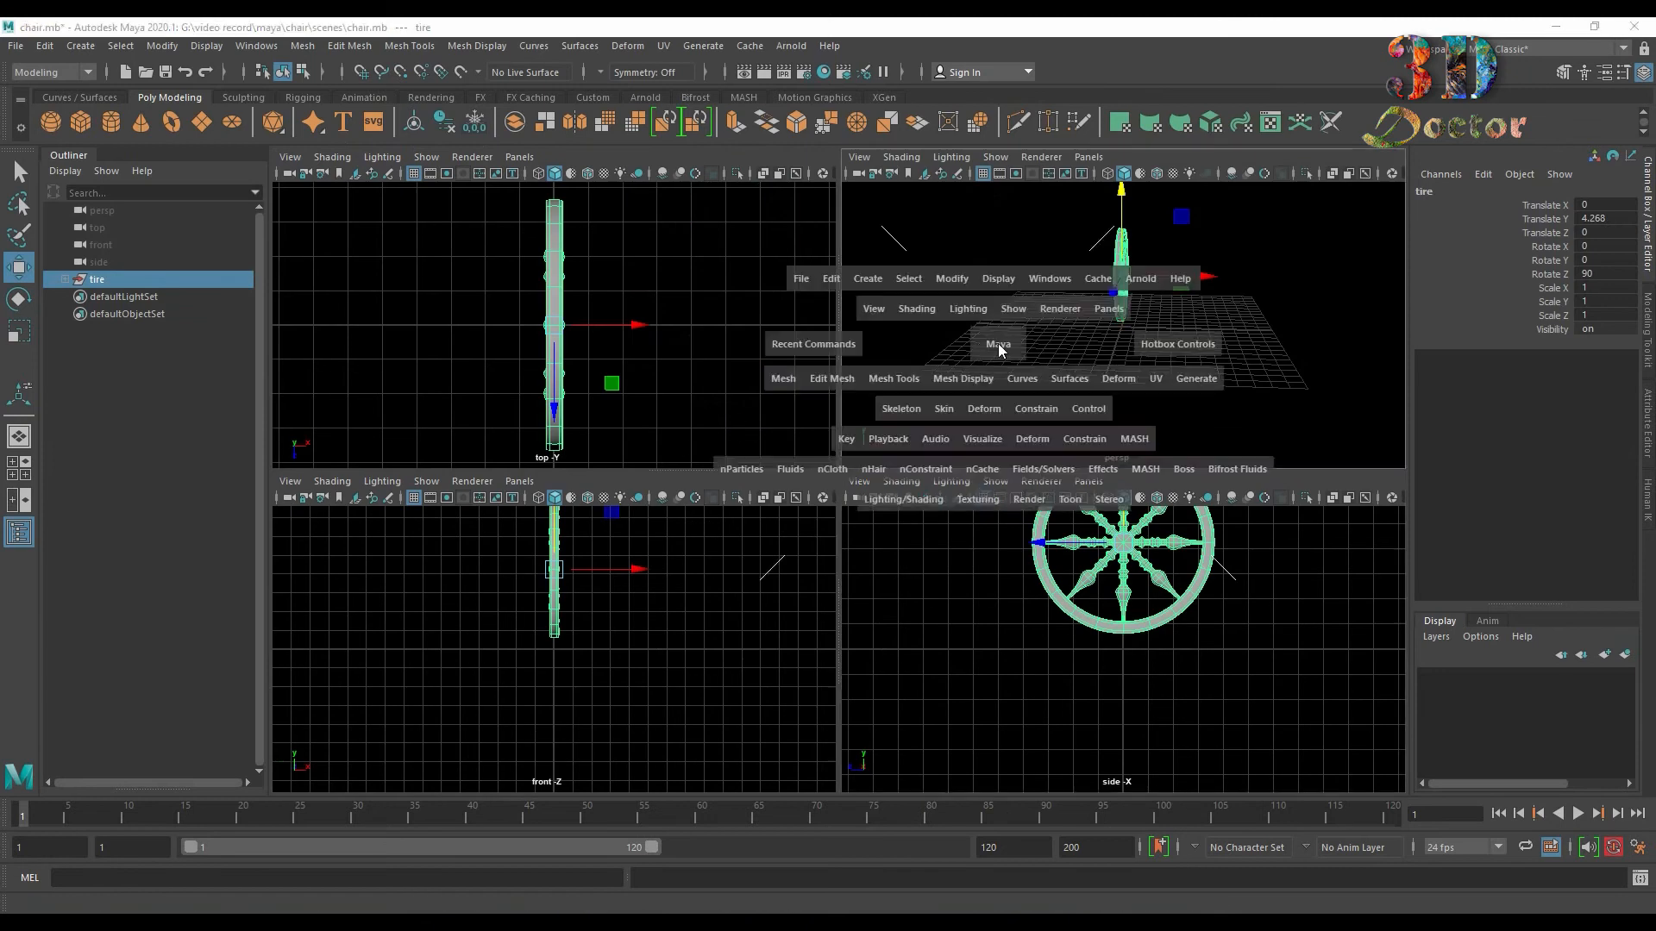
left_click(620, 454)
Create a polygon cube under the wheel and scale it into a long bar of about 0.48 by 0.53 by 10.42.
left_click(80, 126)
scroll(641, 558, "up", 10)
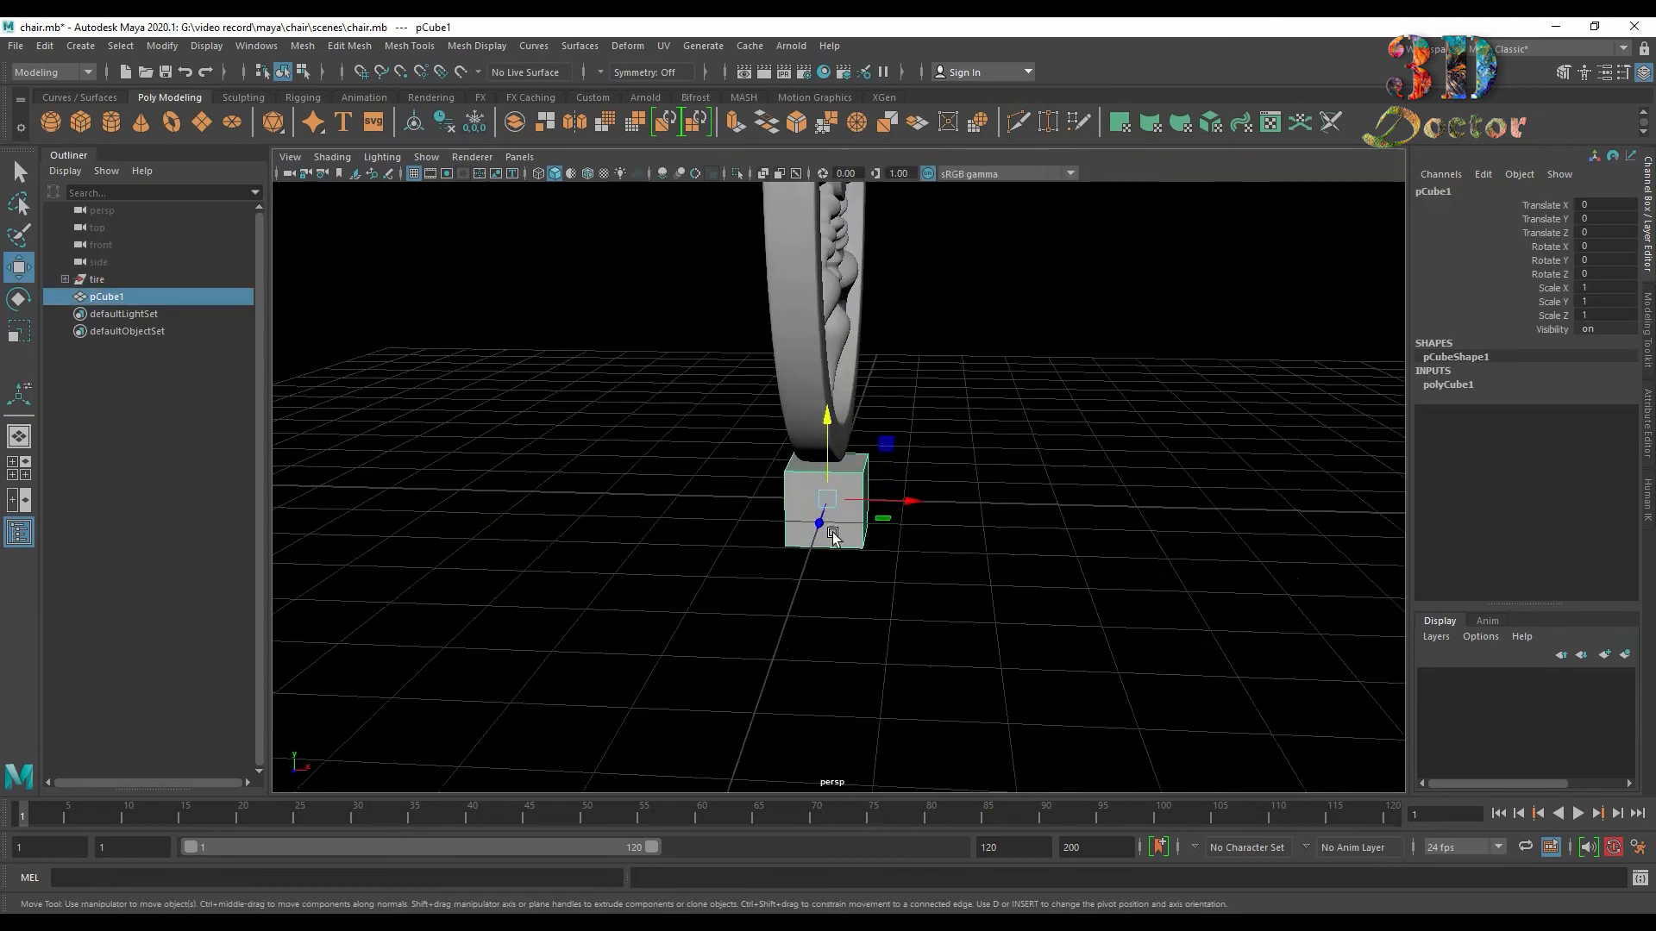
key("r")
left_click_drag(722, 487, 164, 431)
left_click_drag(545, 573, 845, 491, "alt")
left_click_drag(827, 423, 862, 483)
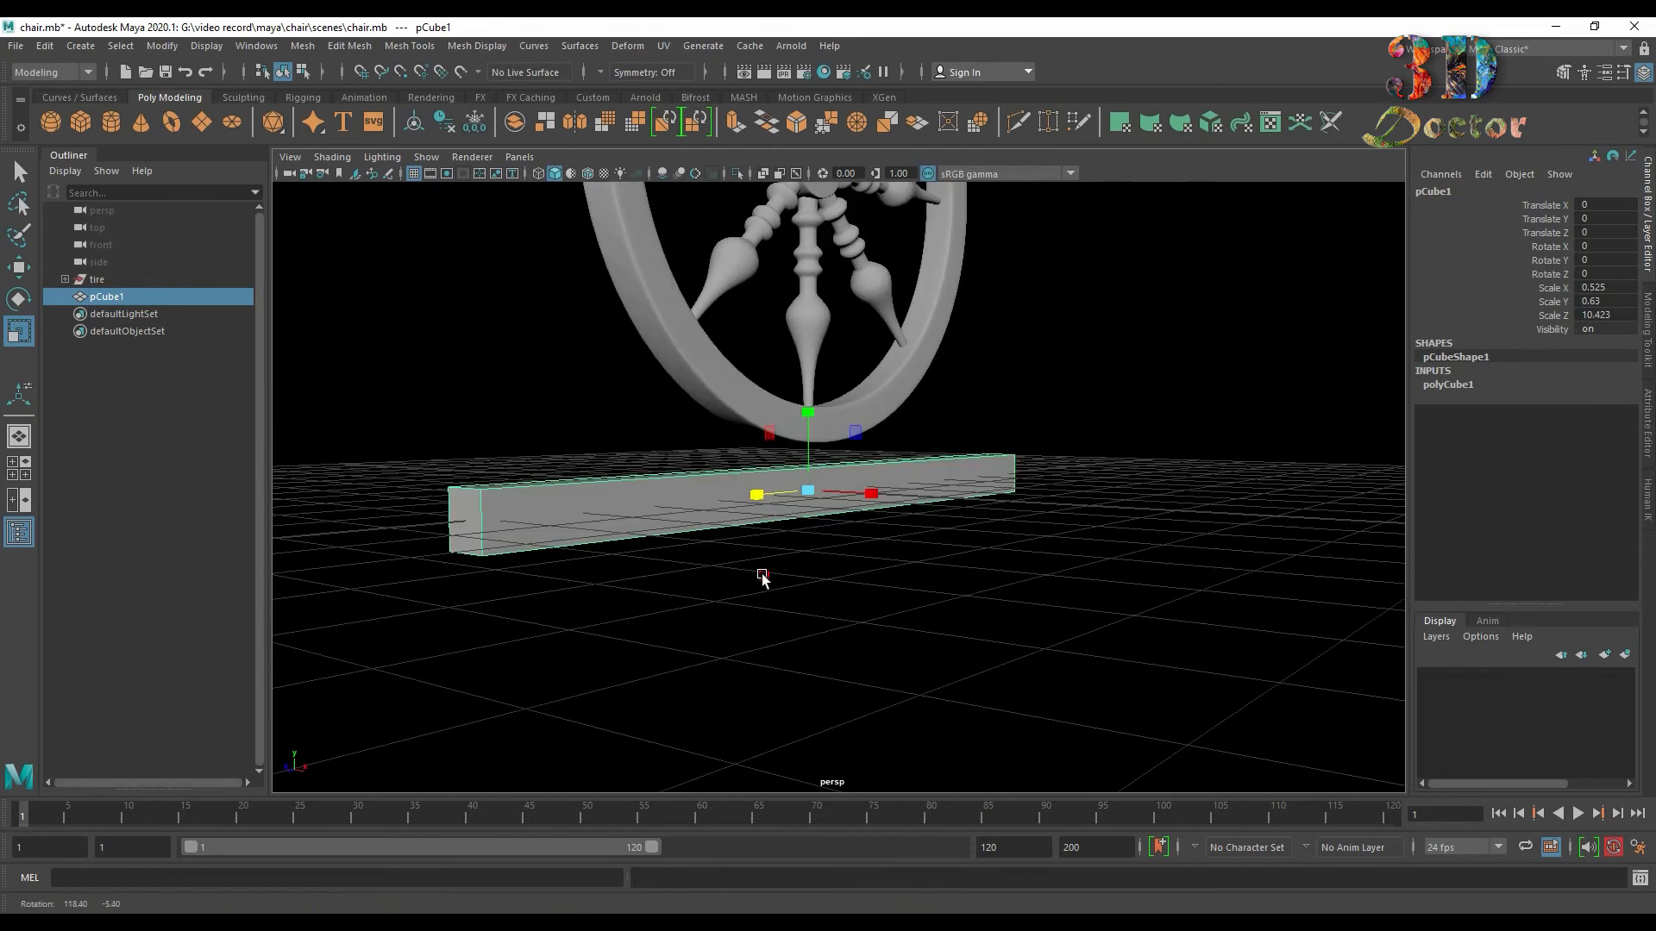
left_click_drag(807, 410, 807, 426)
left_click_drag(820, 581, 688, 587, "alt")
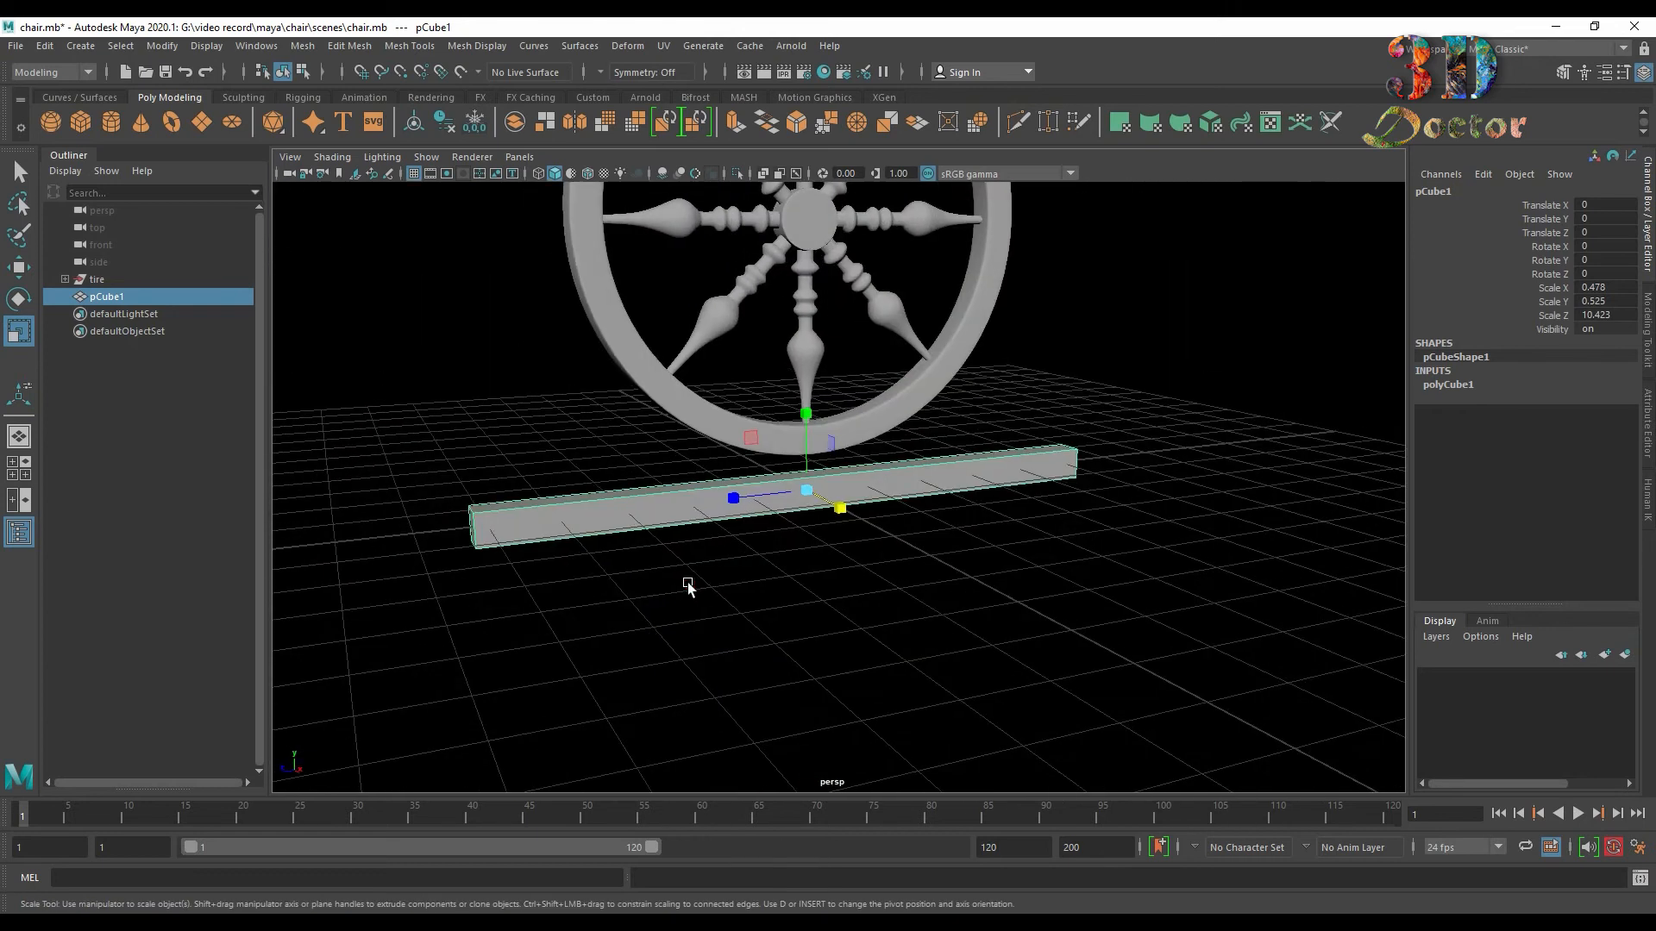
Set the bar's depth subdivisions to 12 and hide the Outliner.
left_click(1443, 385)
left_click(1544, 468)
middle_click_drag(1212, 556, 1233, 551)
left_click_drag(754, 589, 1027, 602, "alt")
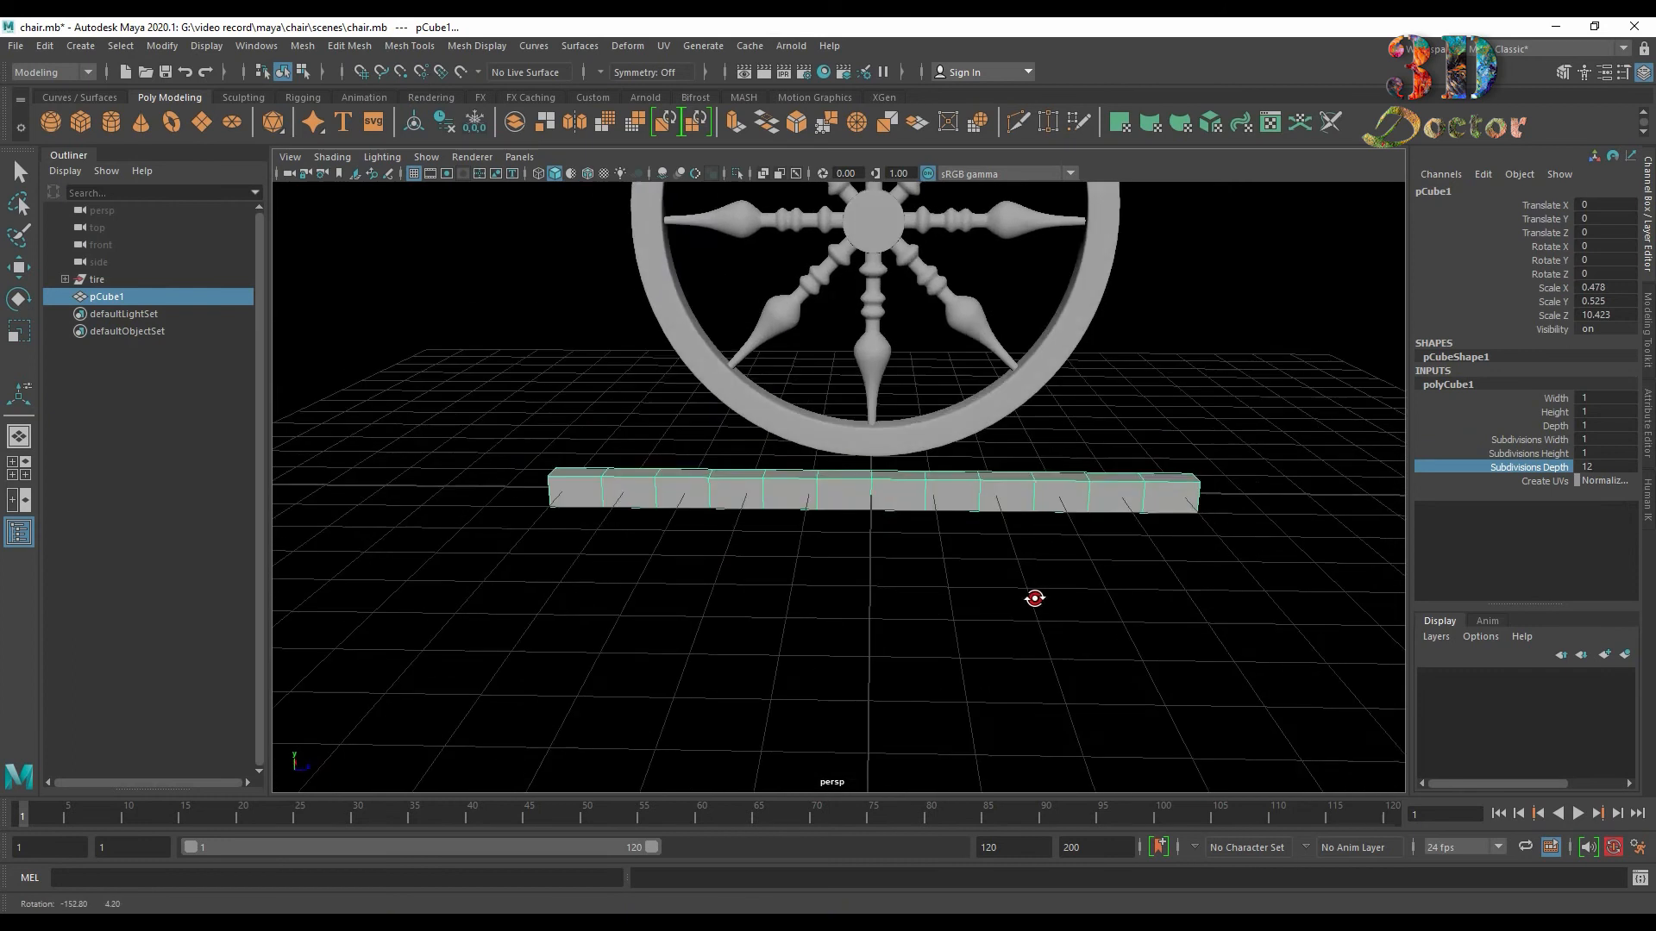
scroll(980, 584, "up", 5)
key("r")
left_click(19, 532)
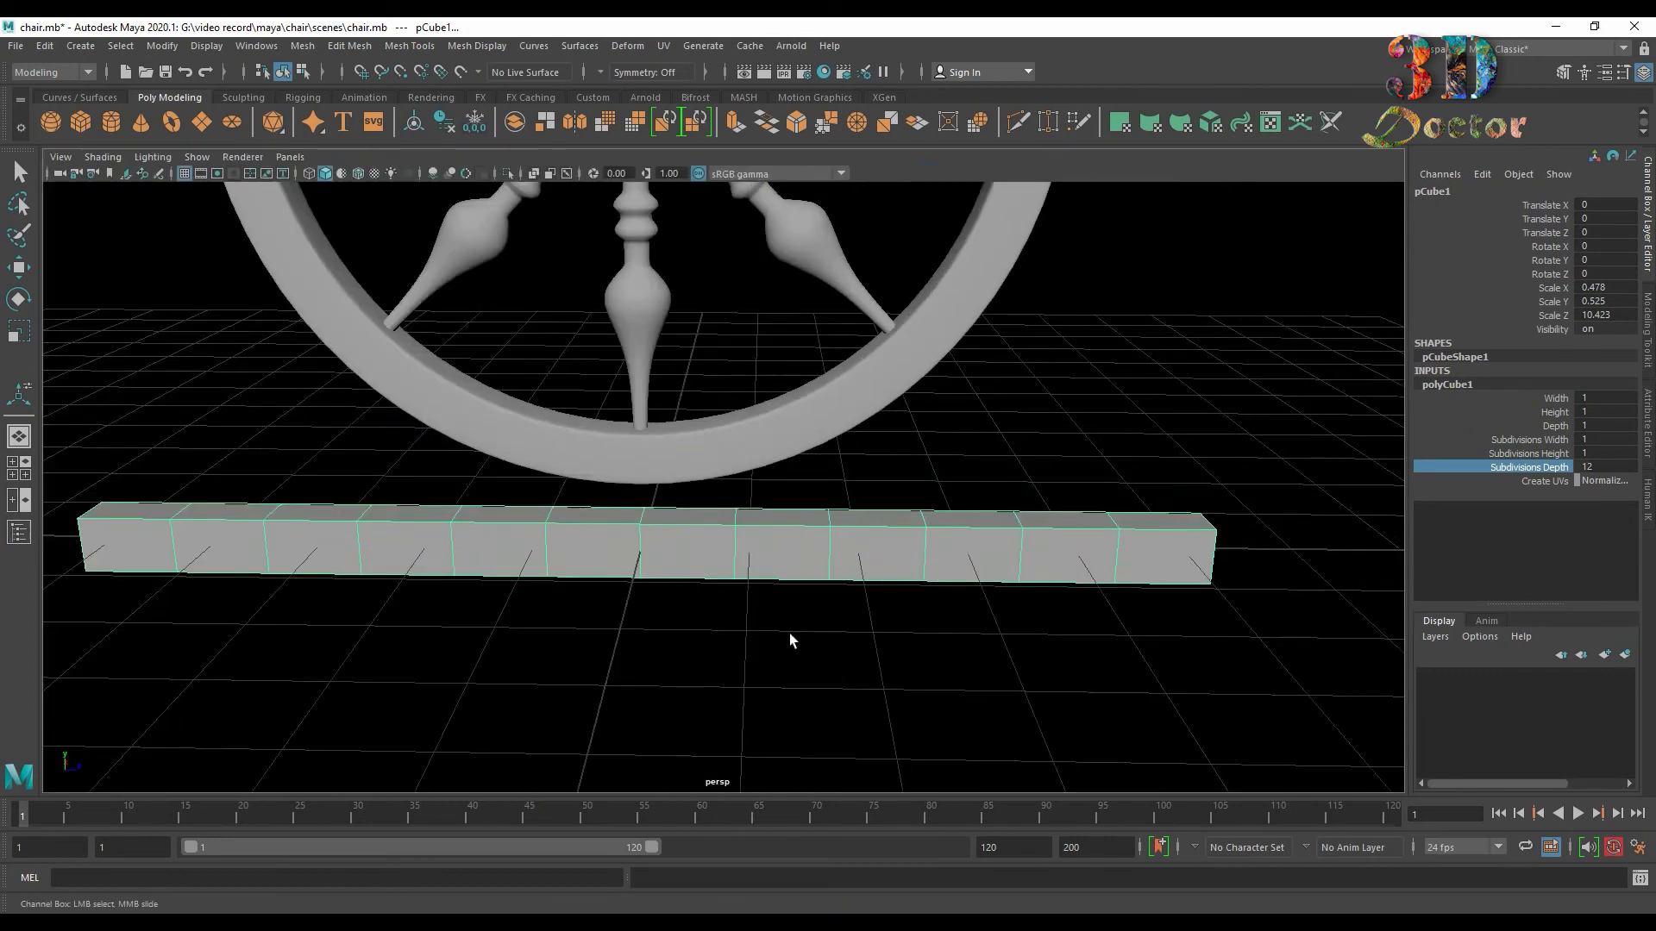
Raise the bar to a Y translation of about 0.256, up against the underside of the wheel.
scroll(792, 633, "down", 3)
left_click(807, 633)
left_click(830, 539)
key("w")
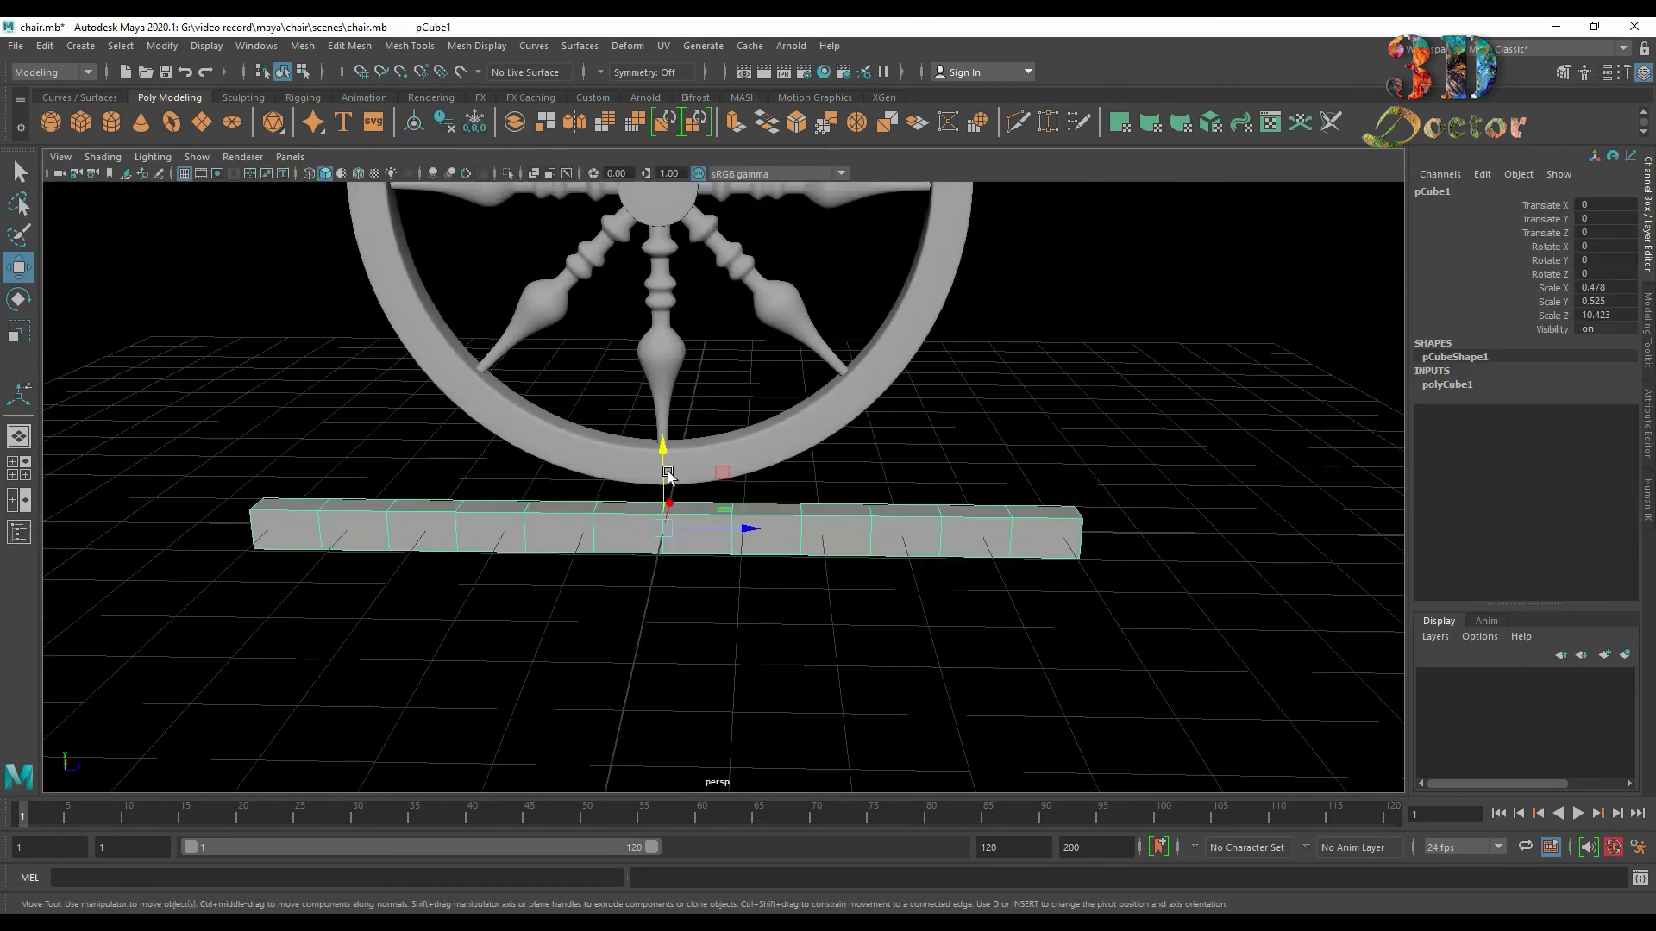
left_click_drag(663, 455, 663, 431)
Add a nonlinear Bend deformer to the bar and set its handle's X rotation to 90 degrees.
left_click(627, 46)
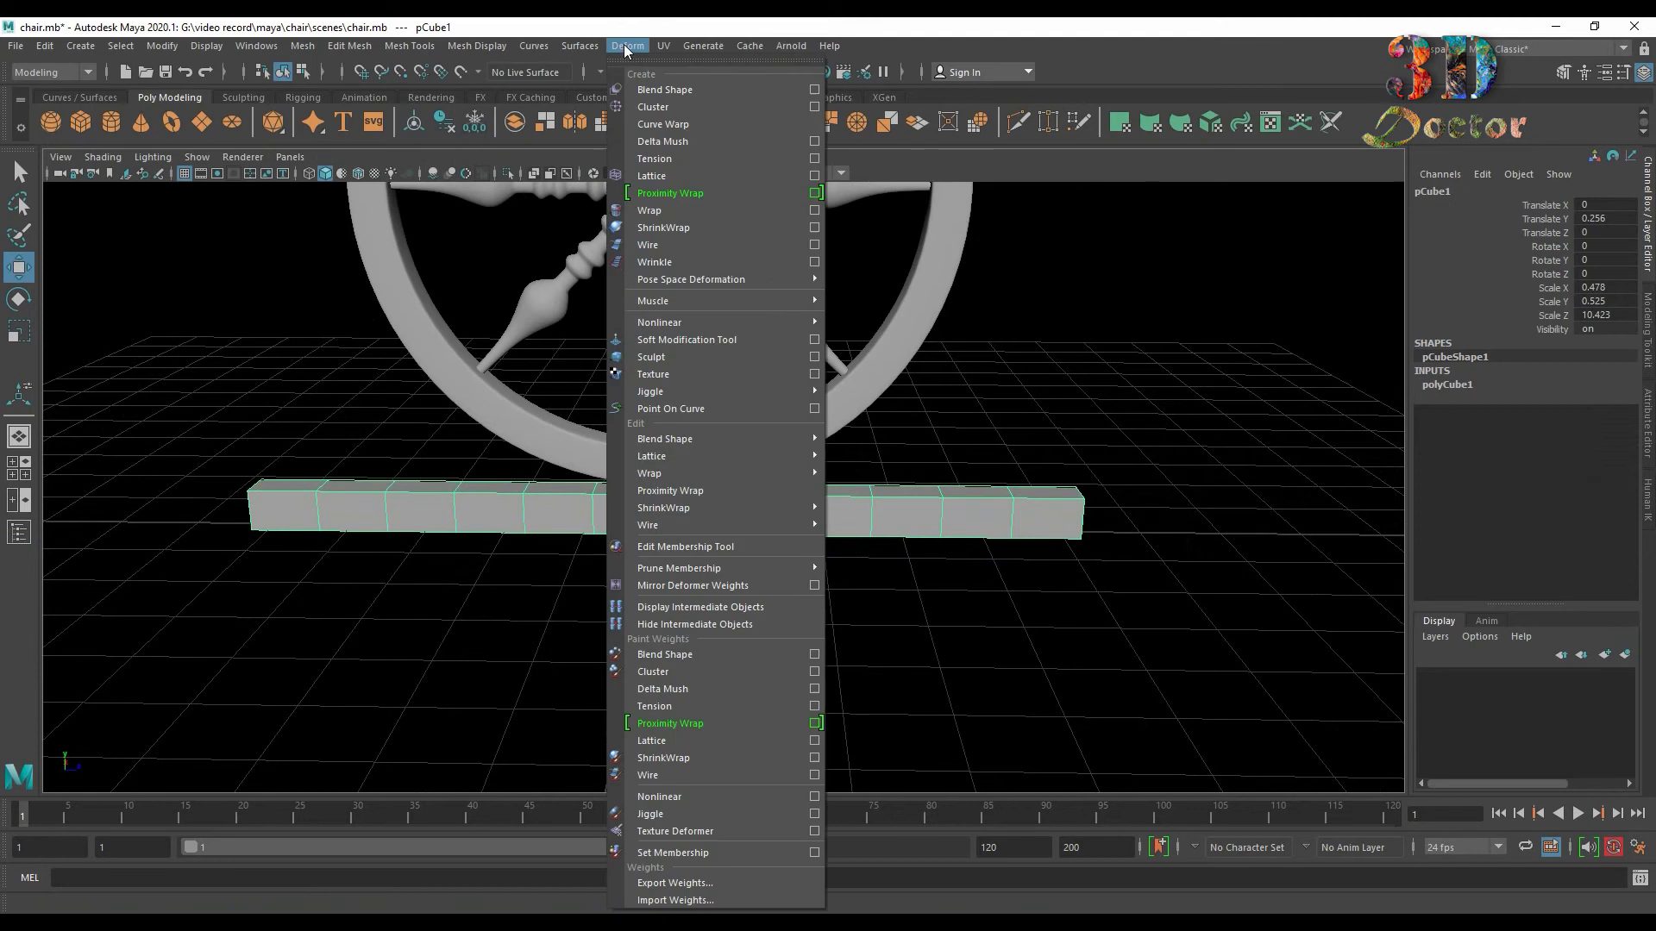
mouse_move(759, 321)
left_click(881, 323)
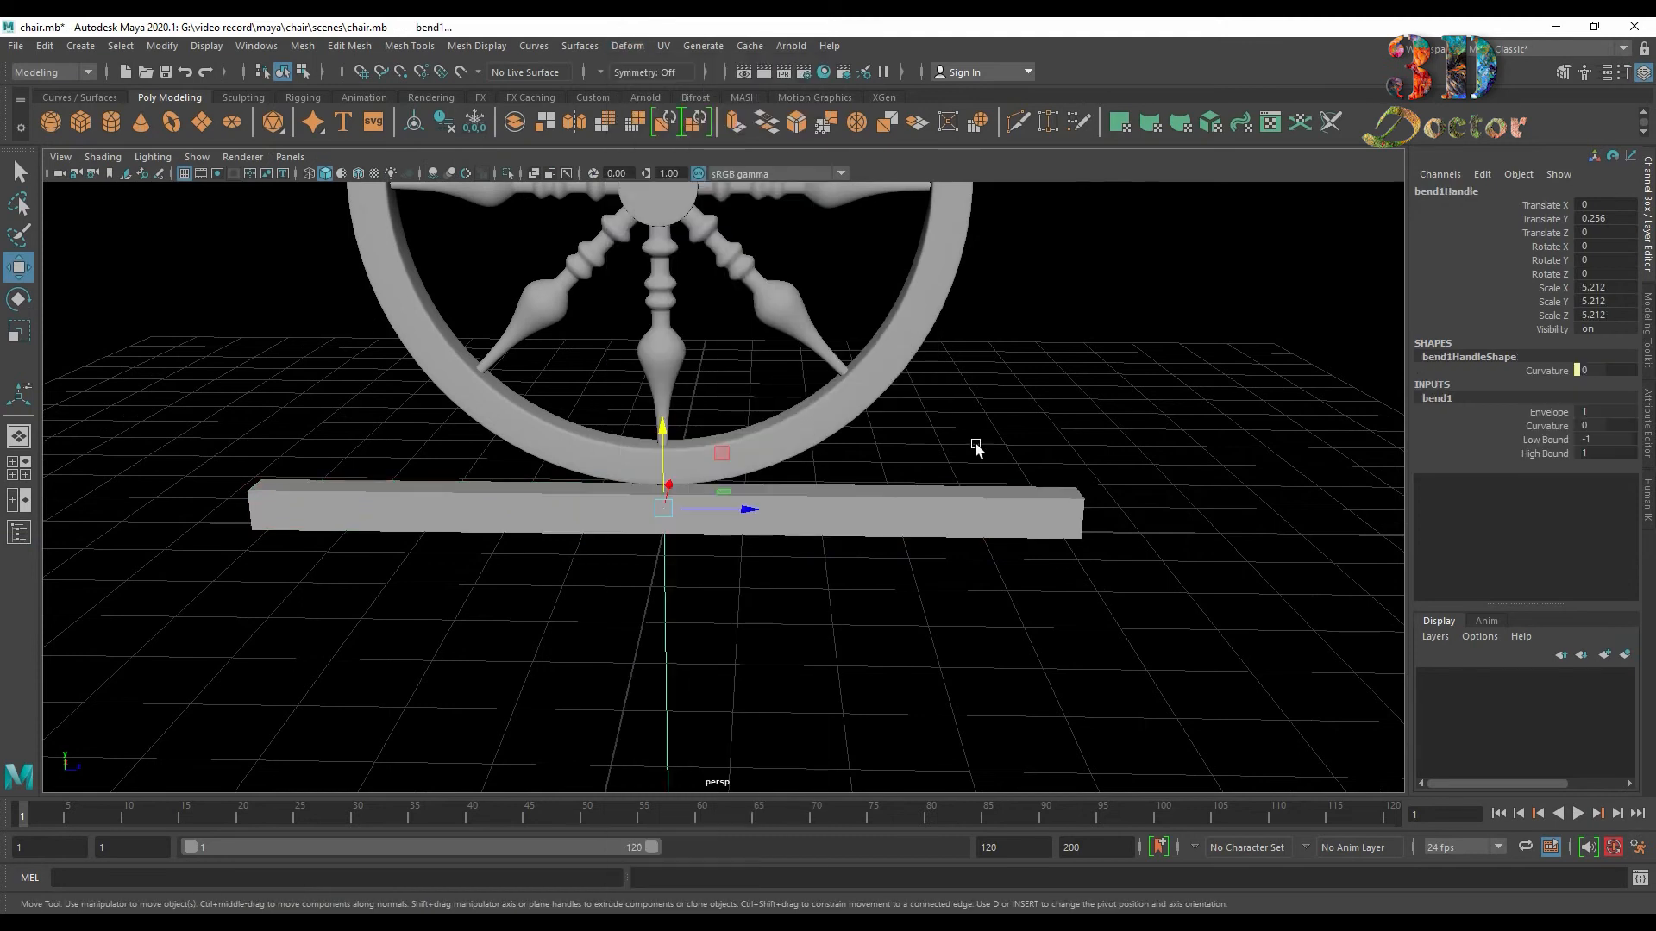
key("e")
left_click_drag(676, 438, 681, 470)
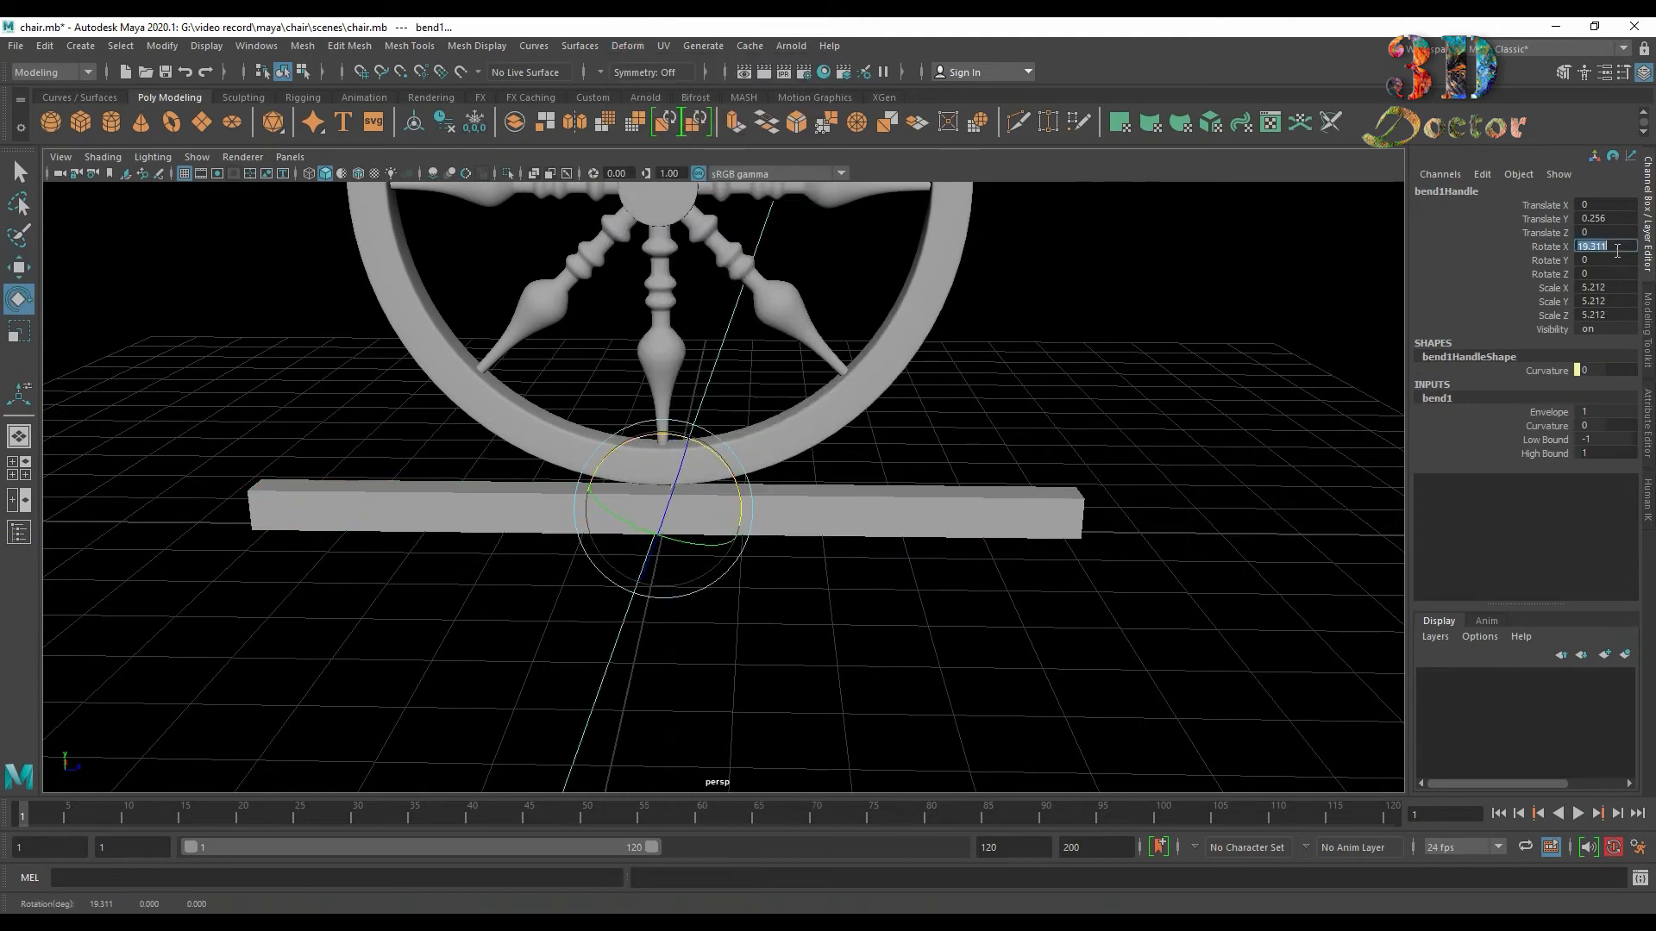
left_click(1616, 251)
type("90")
key("Return")
Try bending the bar by adjusting the bend deformer's curvature.
left_click_drag(1006, 444, 1112, 634)
left_click(1437, 398)
left_click(1522, 426)
mouse_move(1243, 522)
middle_mouse_down()
mouse_move(1262, 517)
mouse_move(1249, 525)
middle_mouse_up()
left_click(1113, 514)
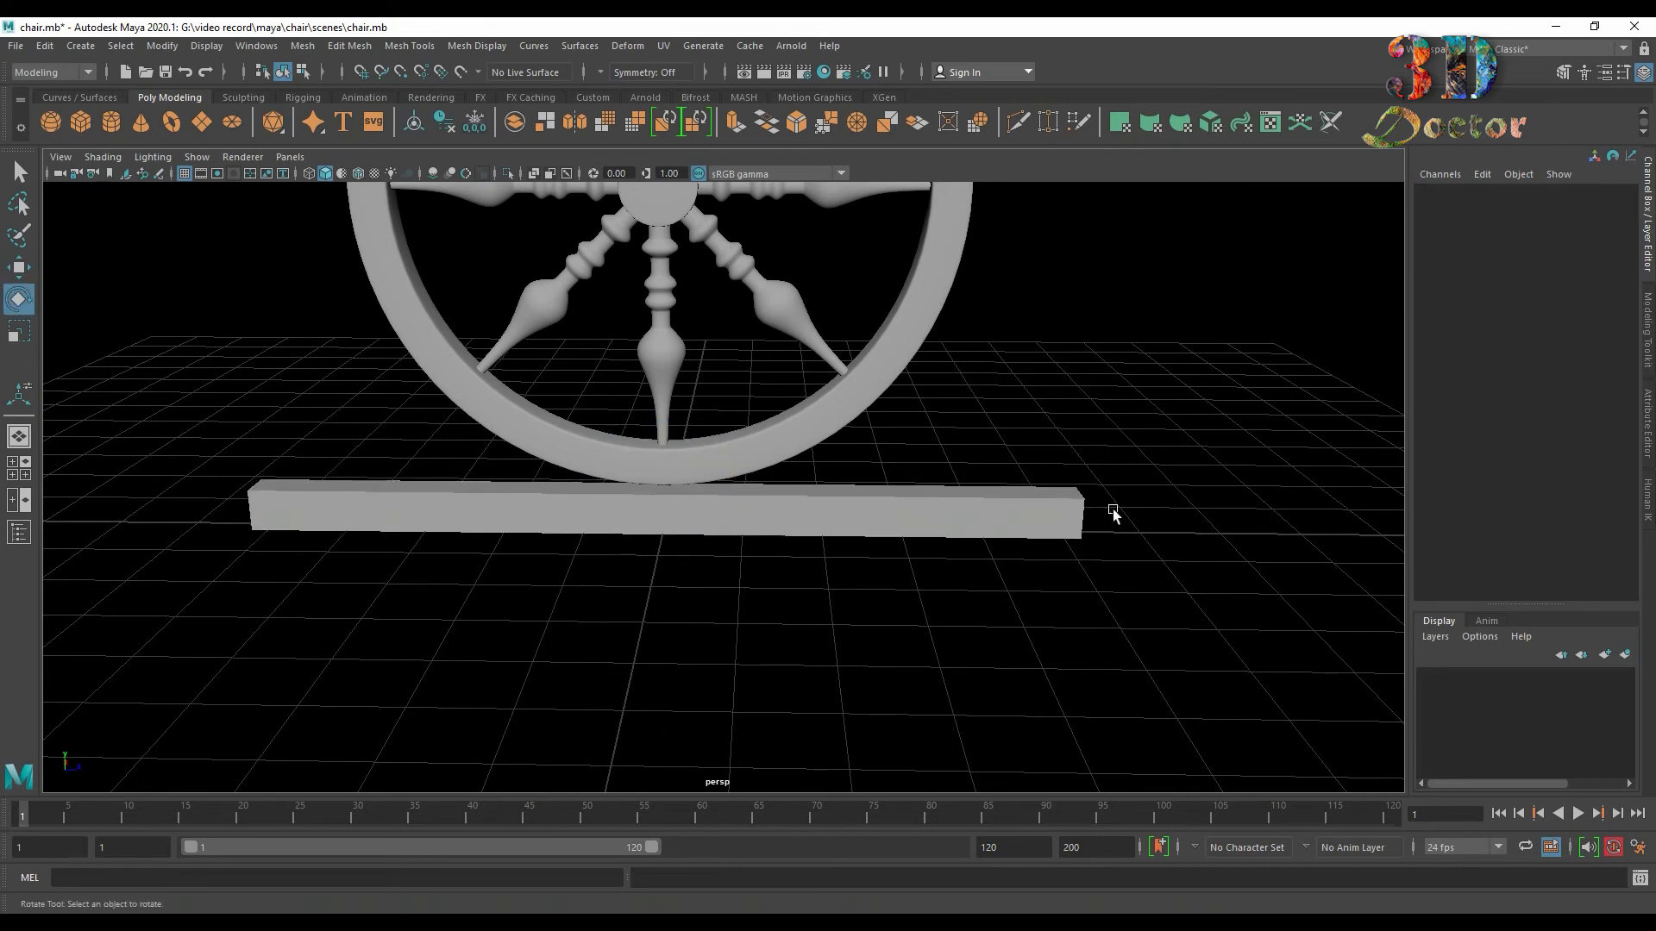
Set the bend deformer handle's Z rotation to 90 degrees.
left_click_drag(973, 445, 1229, 649)
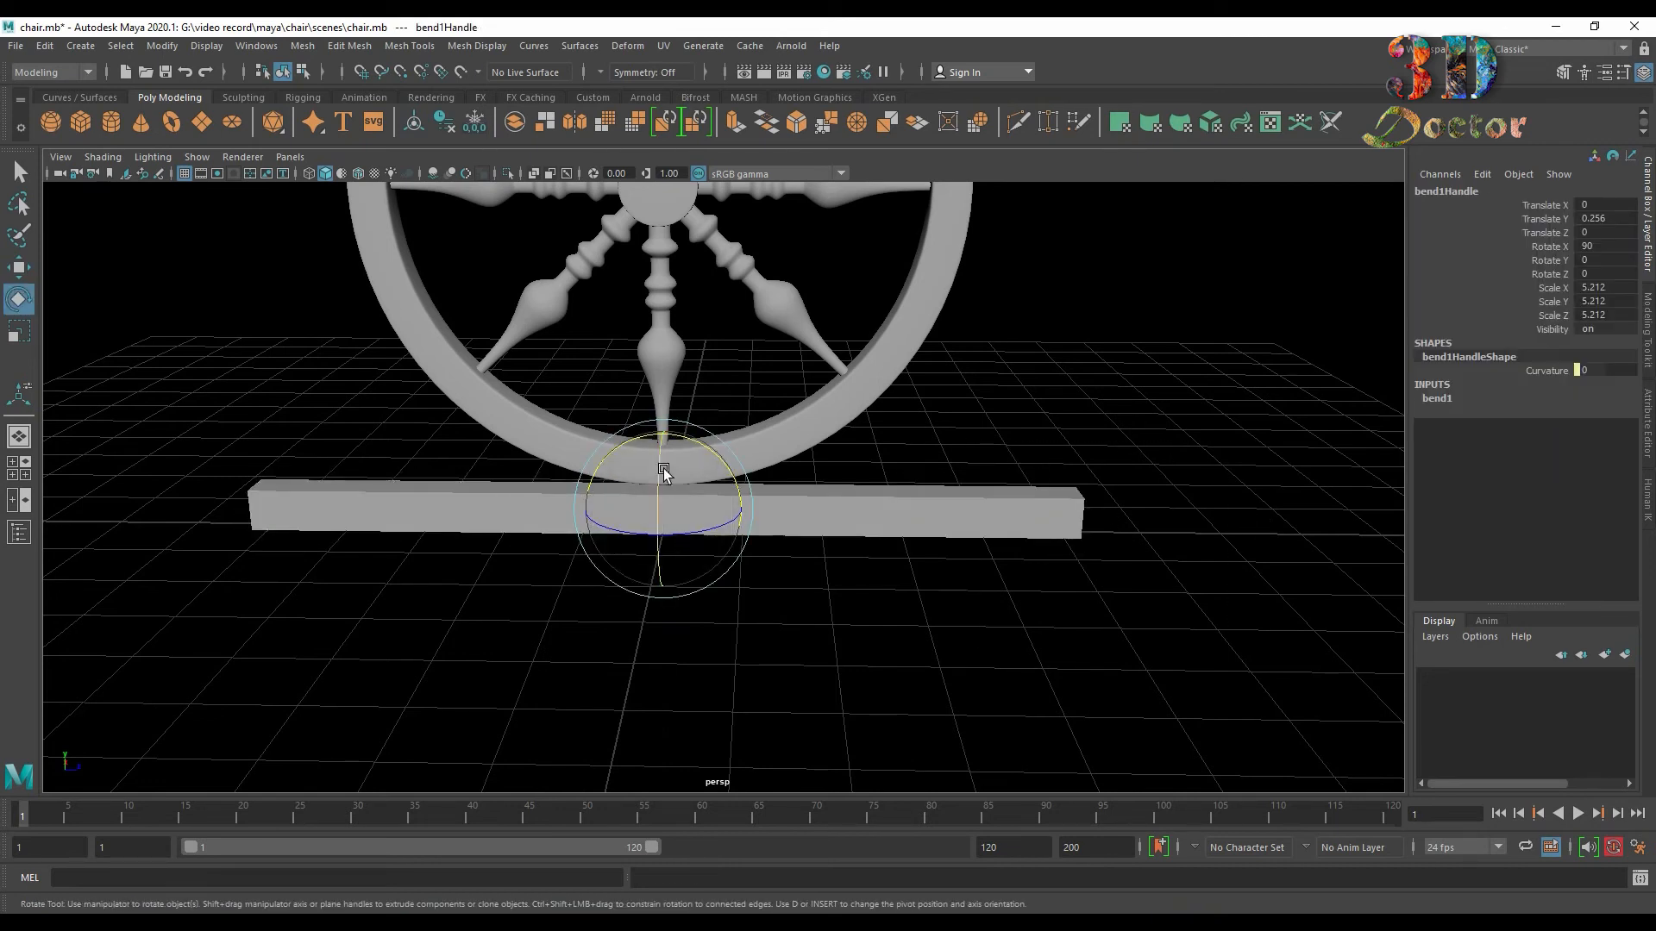
left_click_drag(665, 470, 659, 480)
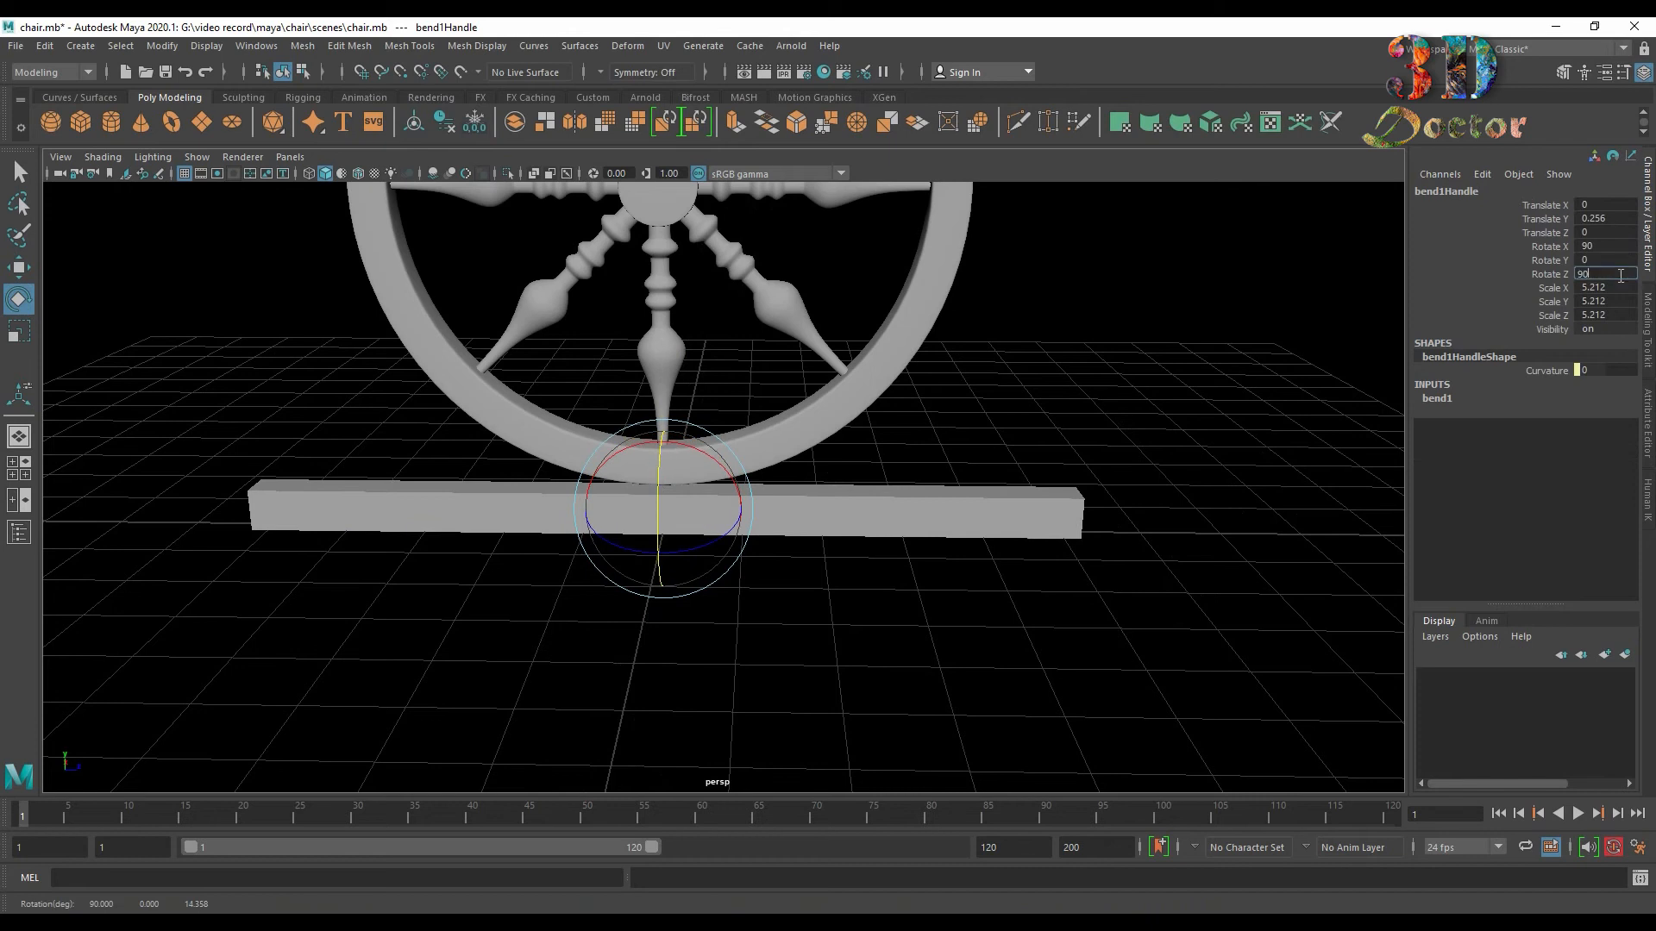
left_click(1118, 405)
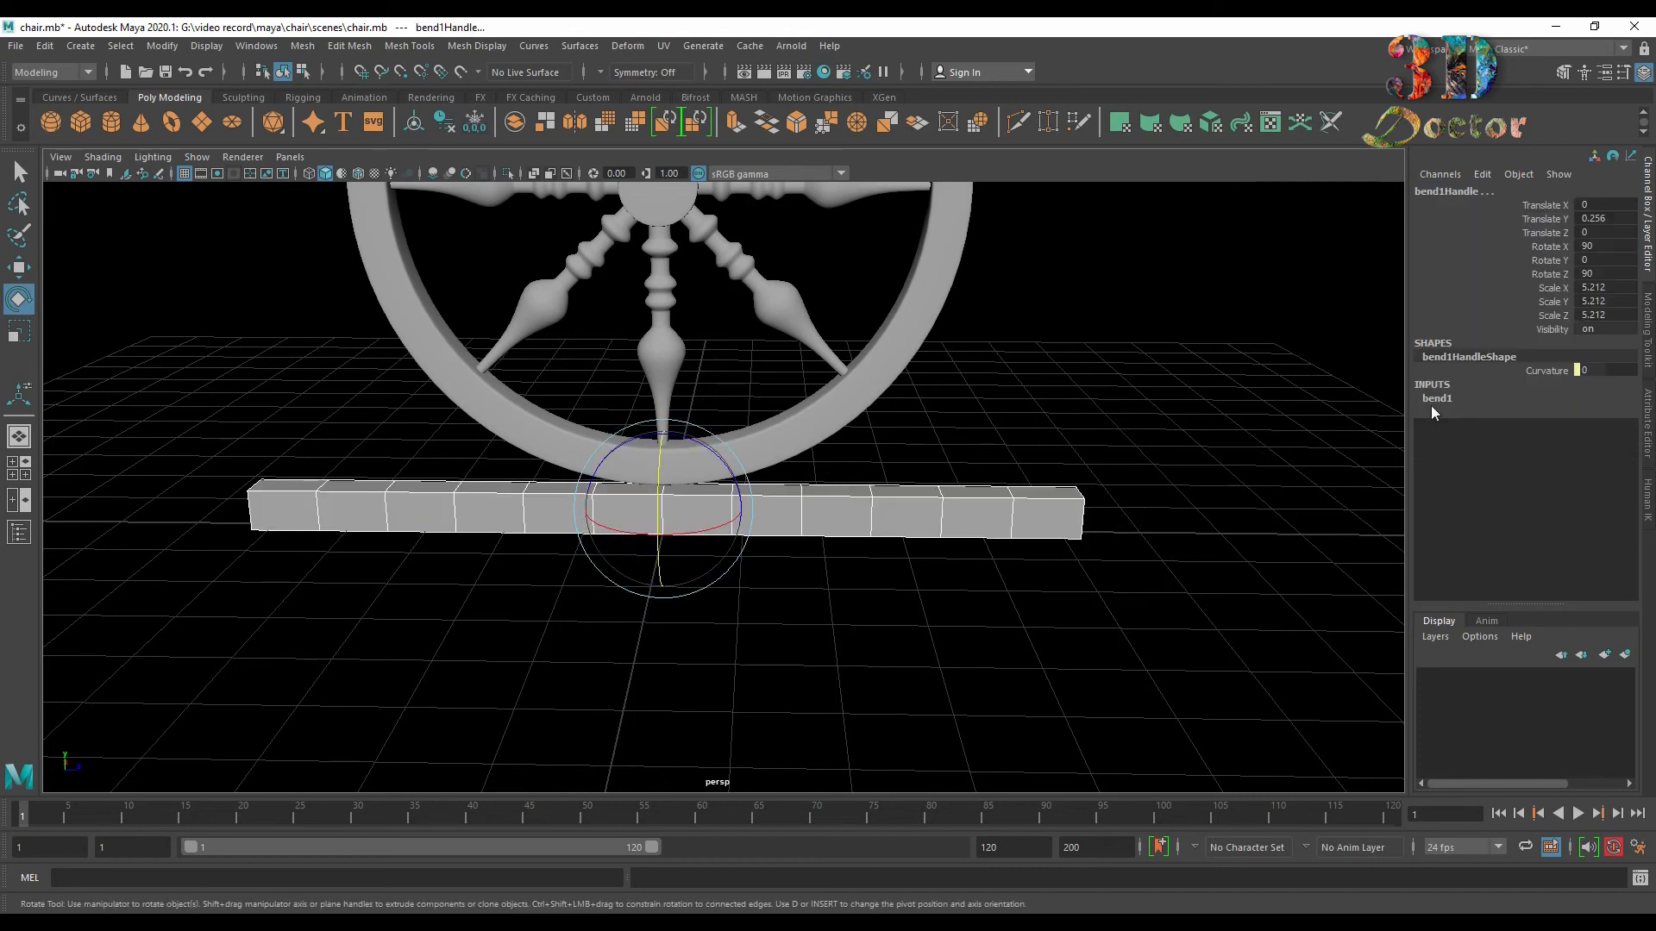
Bend the bar upward around the wheel by setting the bend deformer's curvature to about 37.8.
left_click(1430, 397)
left_click(1546, 425)
middle_click_drag(890, 584, 917, 585)
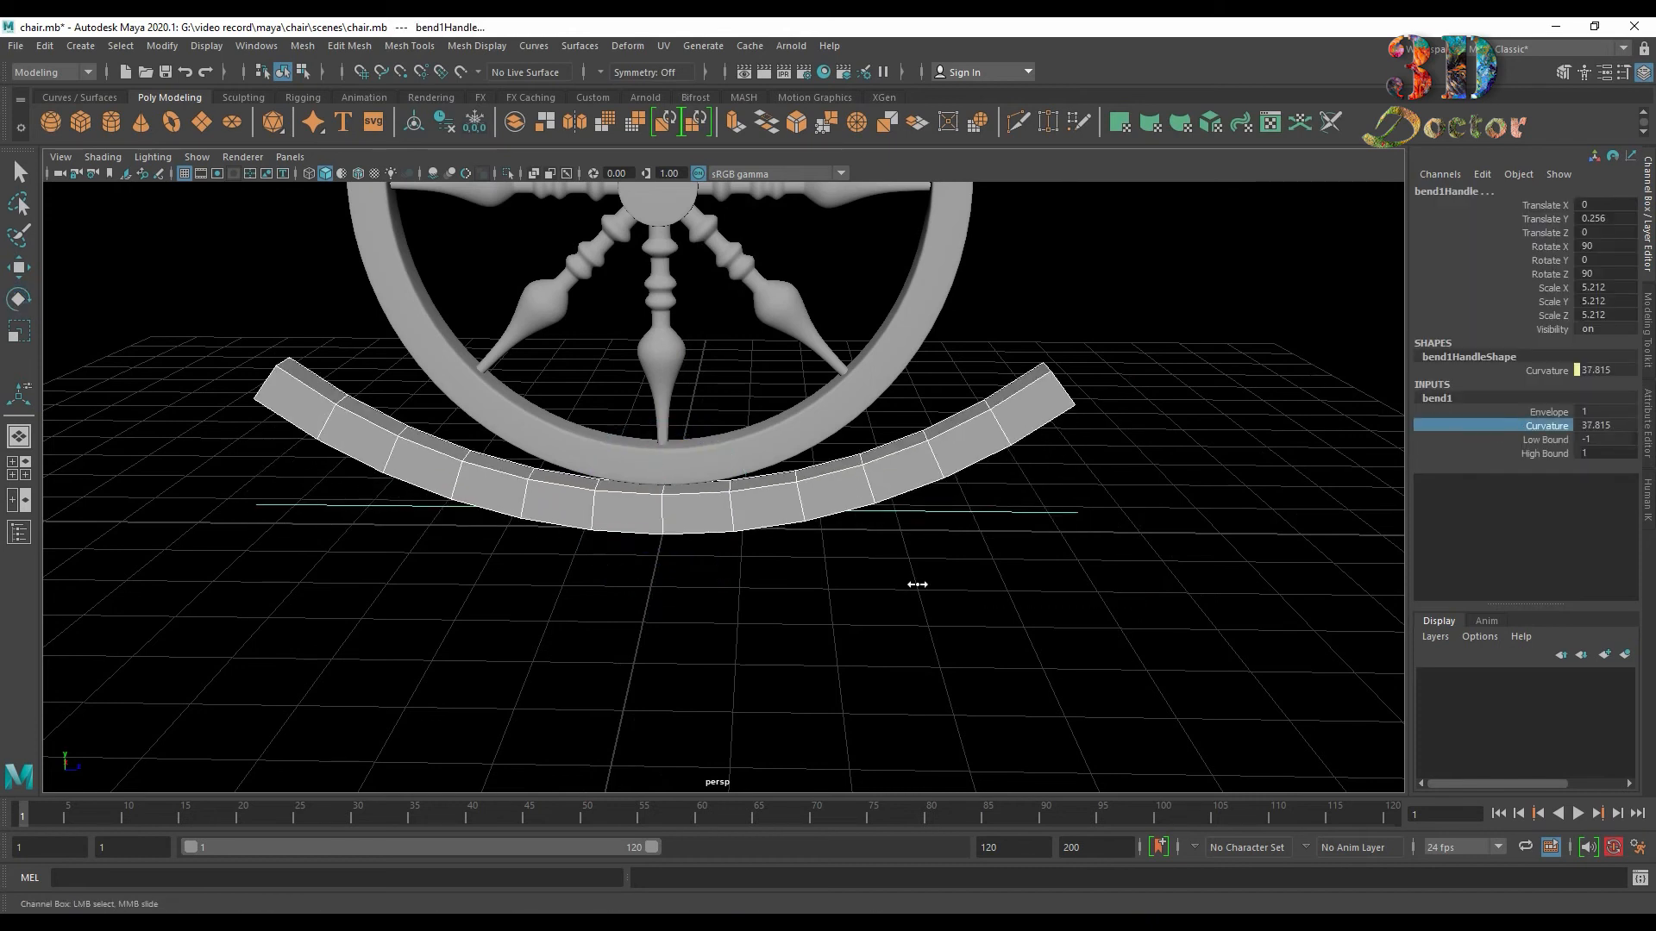
left_click_drag(916, 583, 980, 546, "alt")
scroll(981, 545, "up", 5)
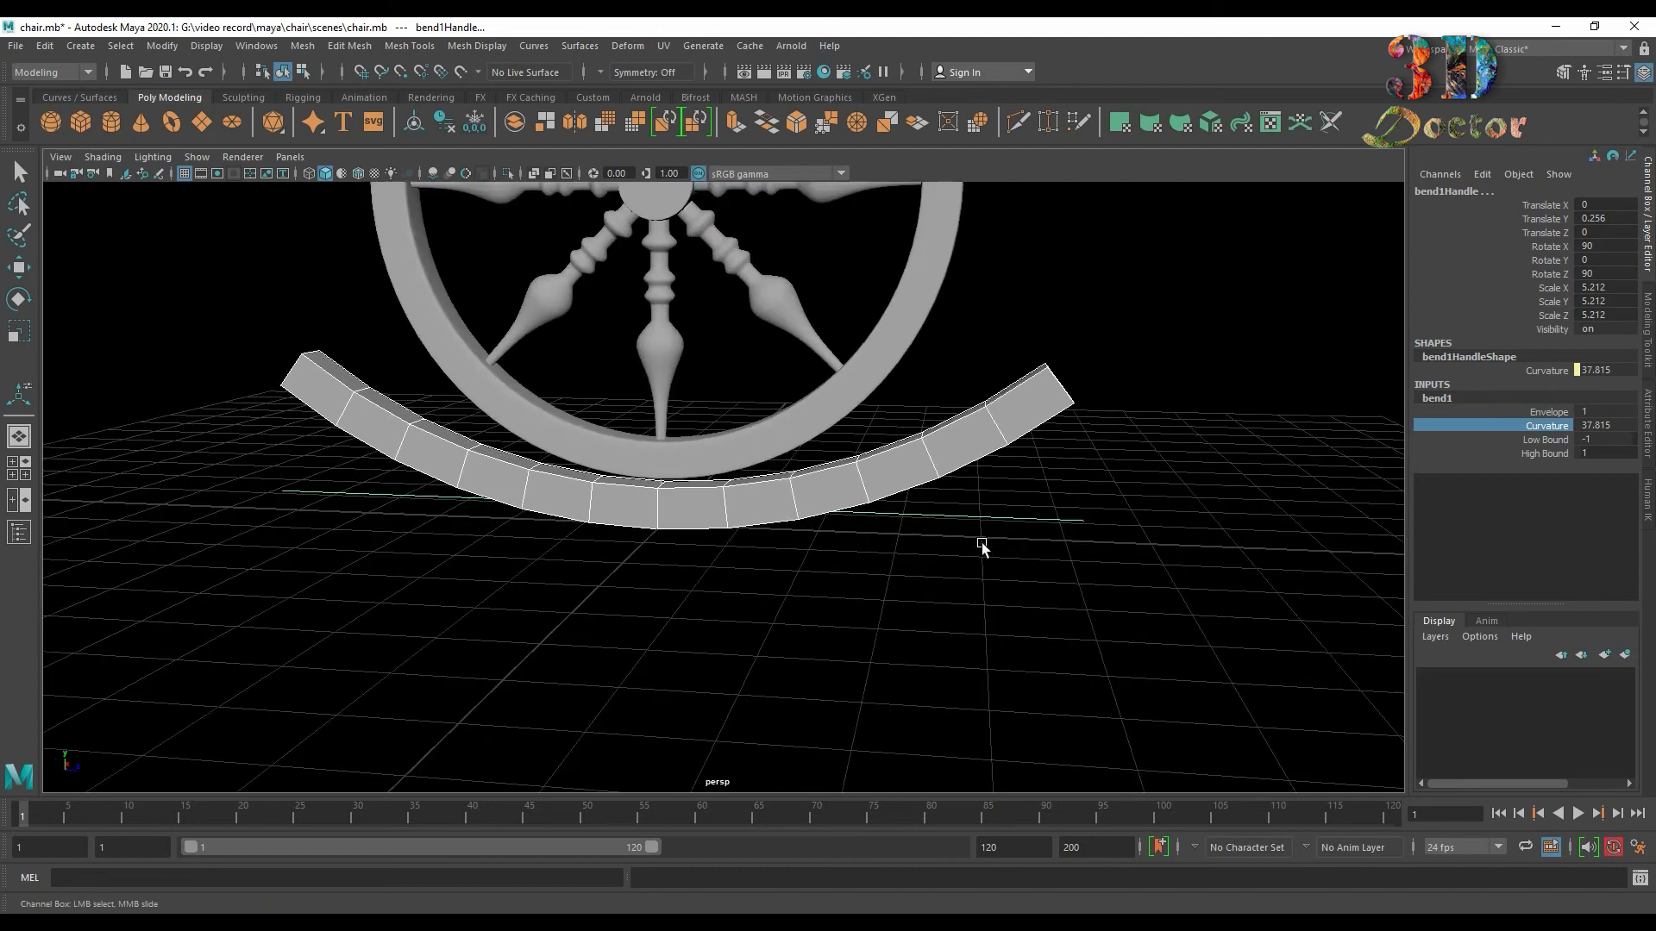
Delete the bent bar's construction history to bake in its curved shape.
left_click_drag(979, 327, 1026, 406)
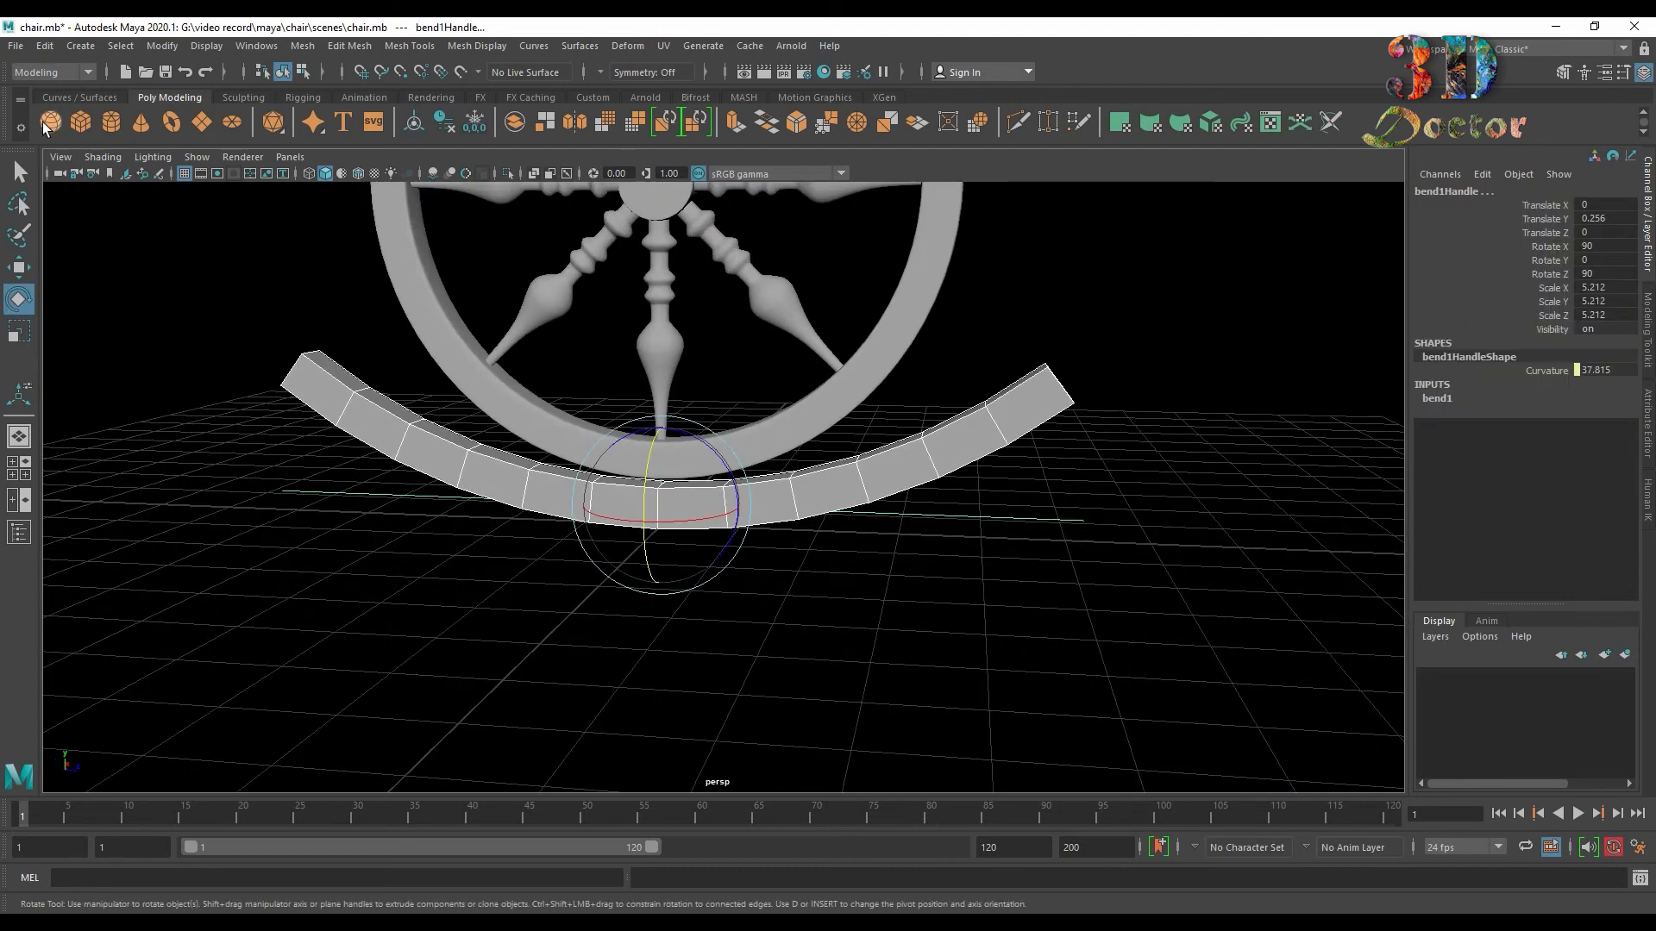
left_click(44, 46)
mouse_move(184, 253)
left_click(302, 249)
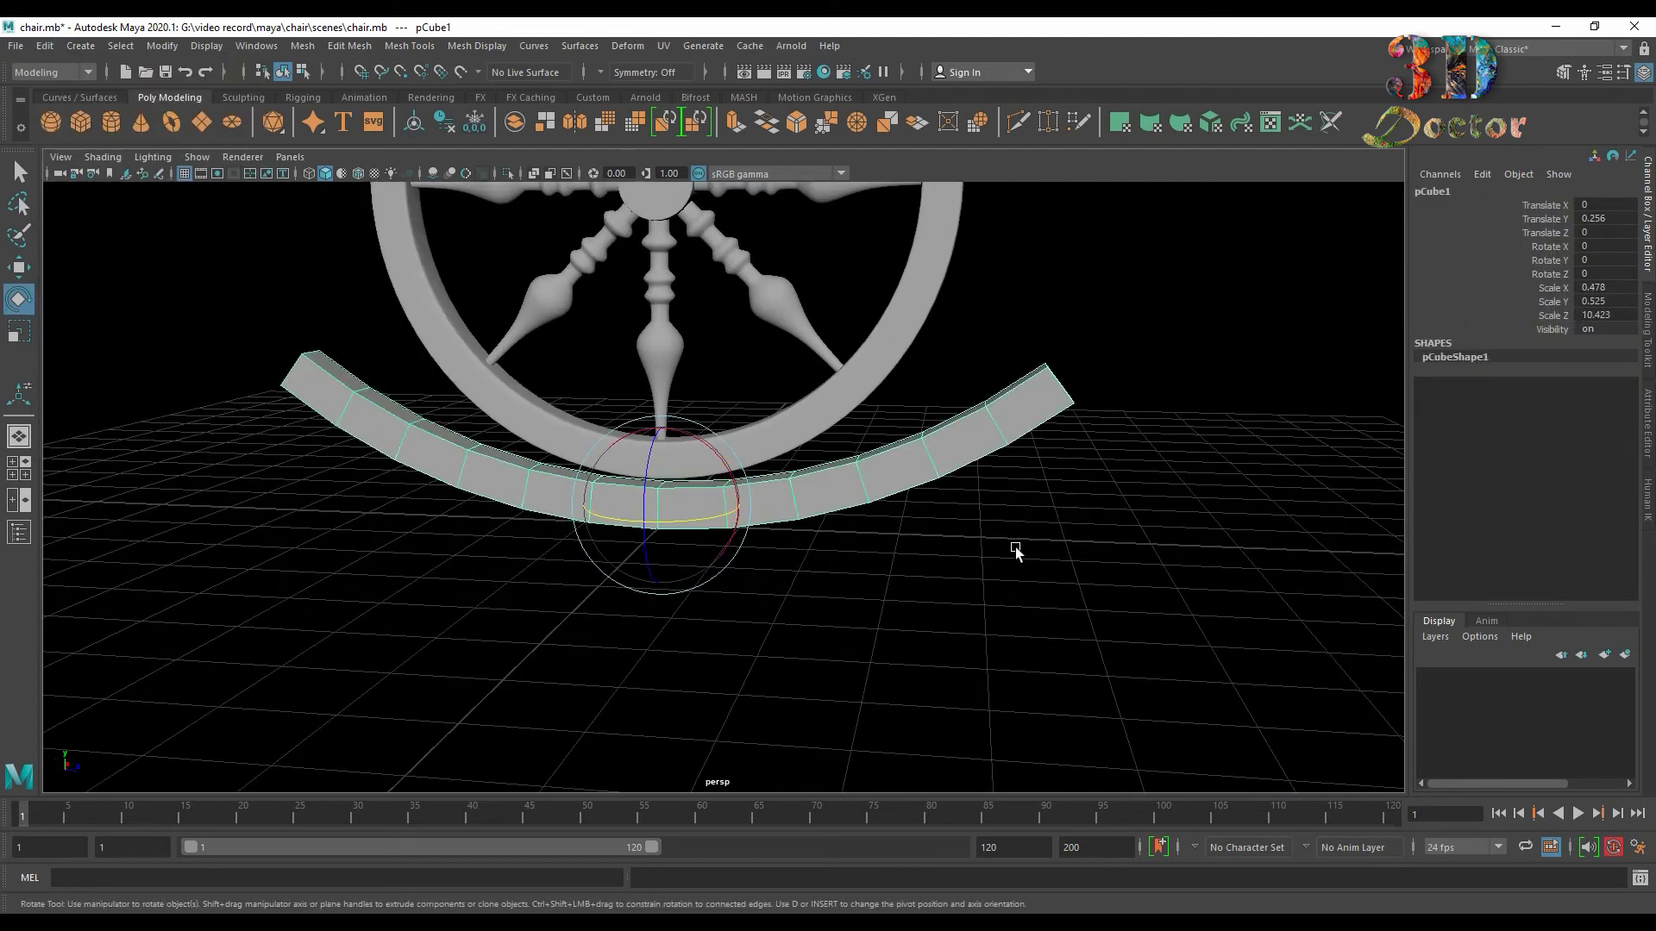
Raise the curved bar in the side view to a Y translation of about 0.266.
key("space")
key("space")
scroll(695, 466, "up", 2)
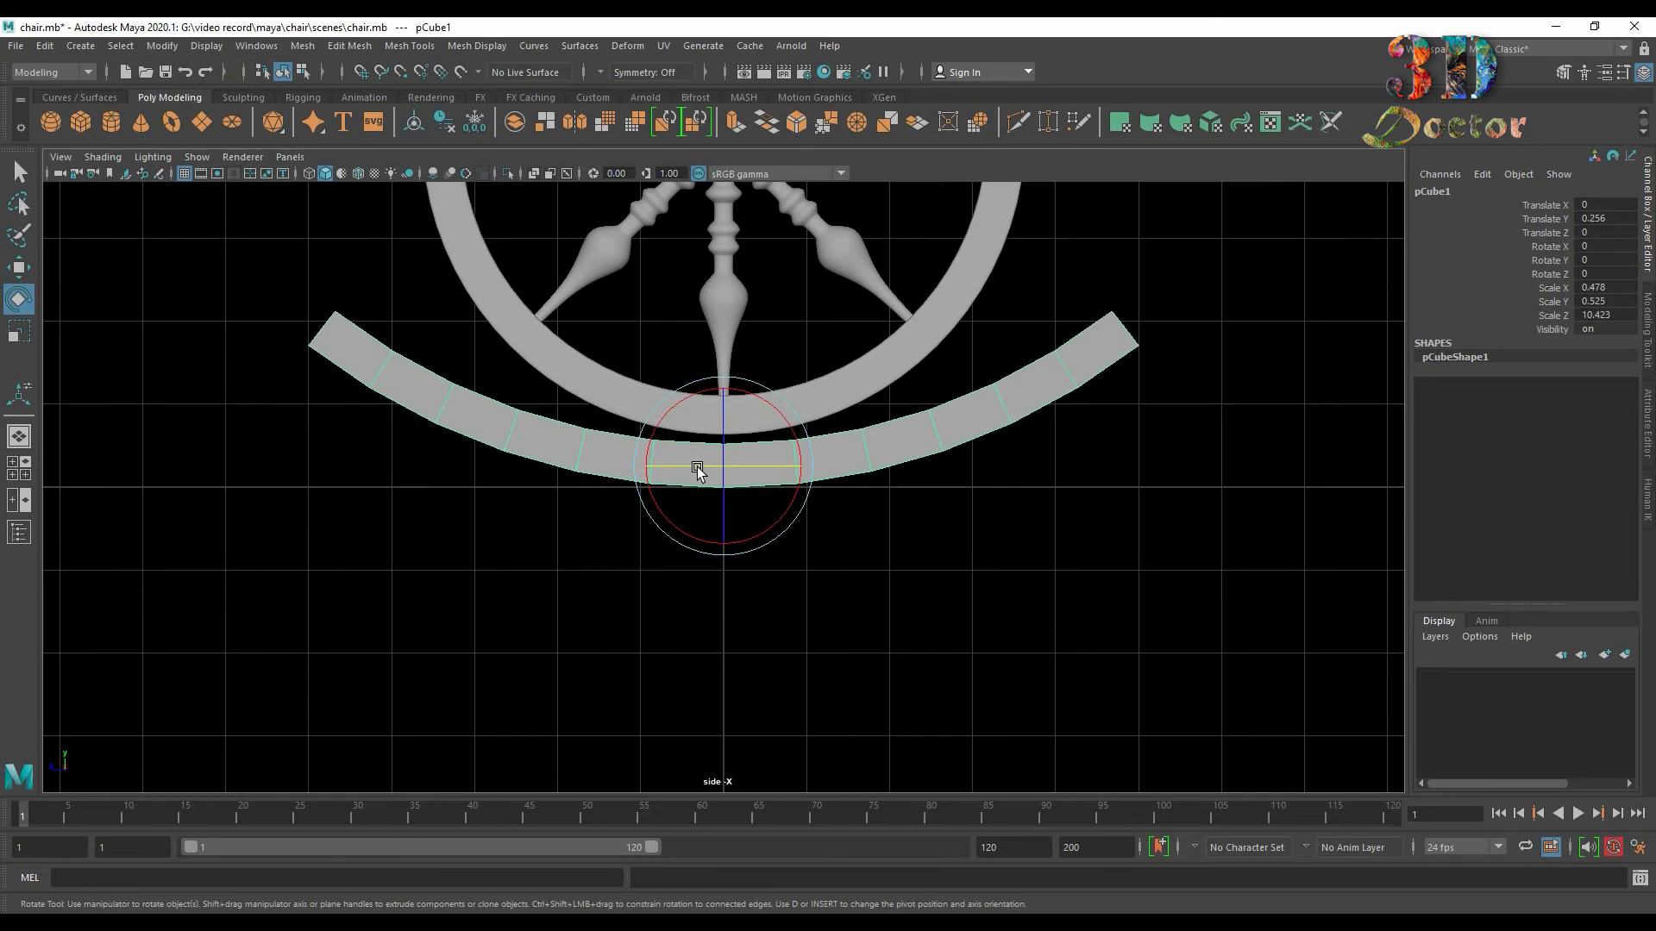
key("w")
left_click_drag(724, 386, 725, 380)
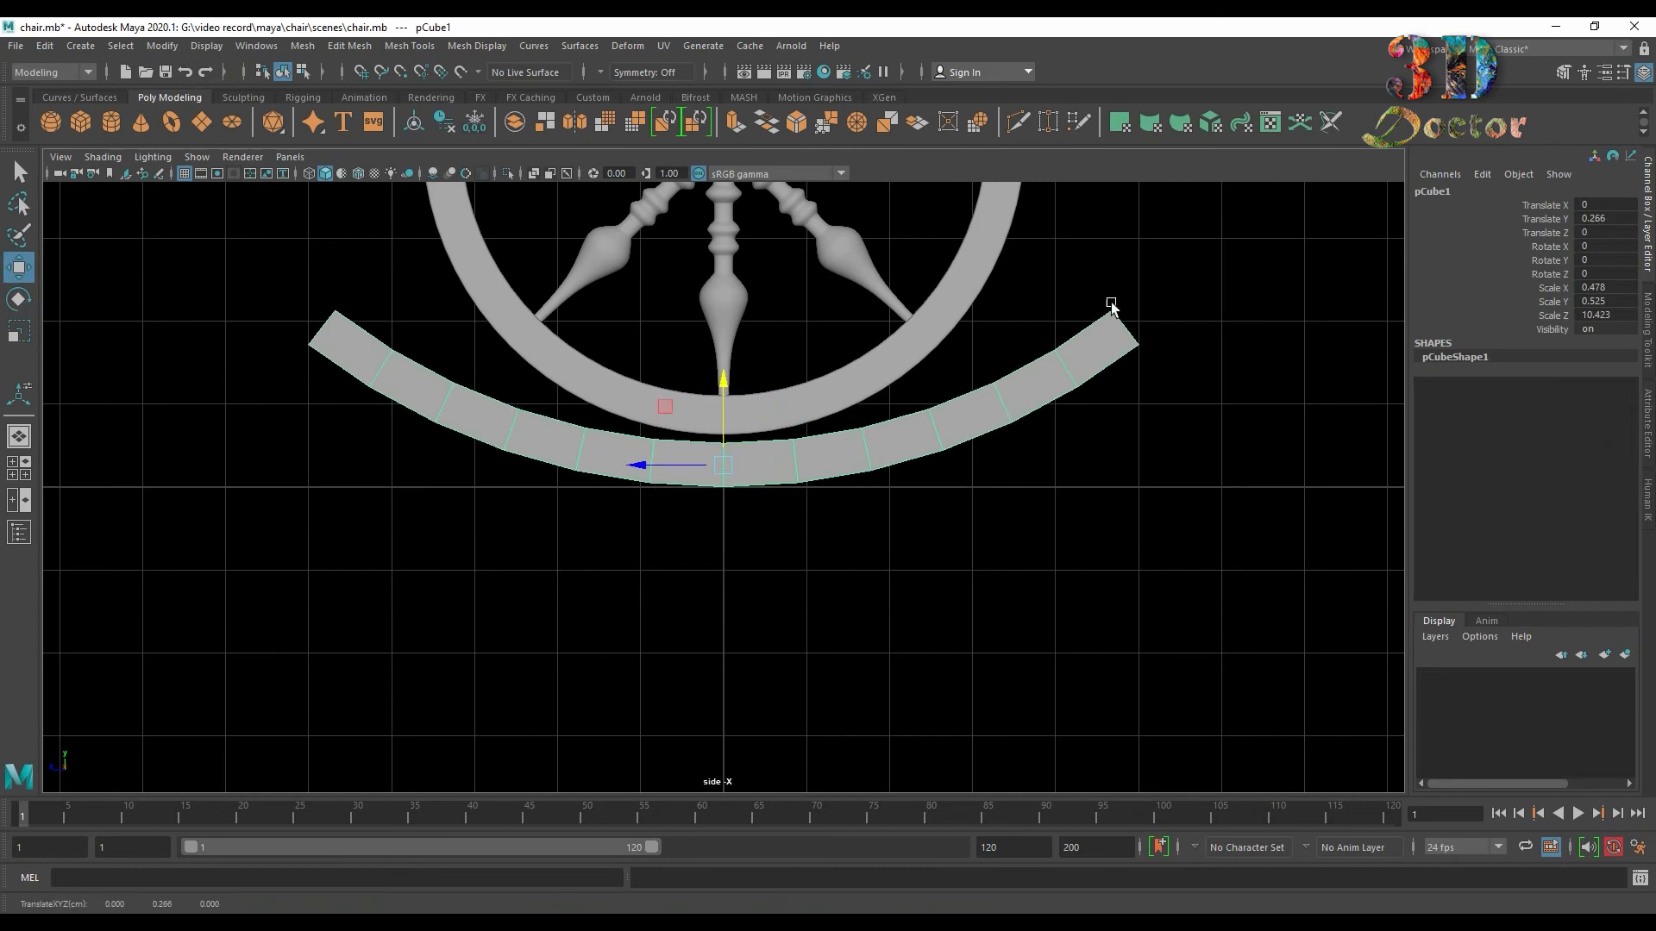
Lower the tire group toward the curved bar to a Y translation of about 4.168.
left_click(17, 533)
left_click(96, 279)
key("f")
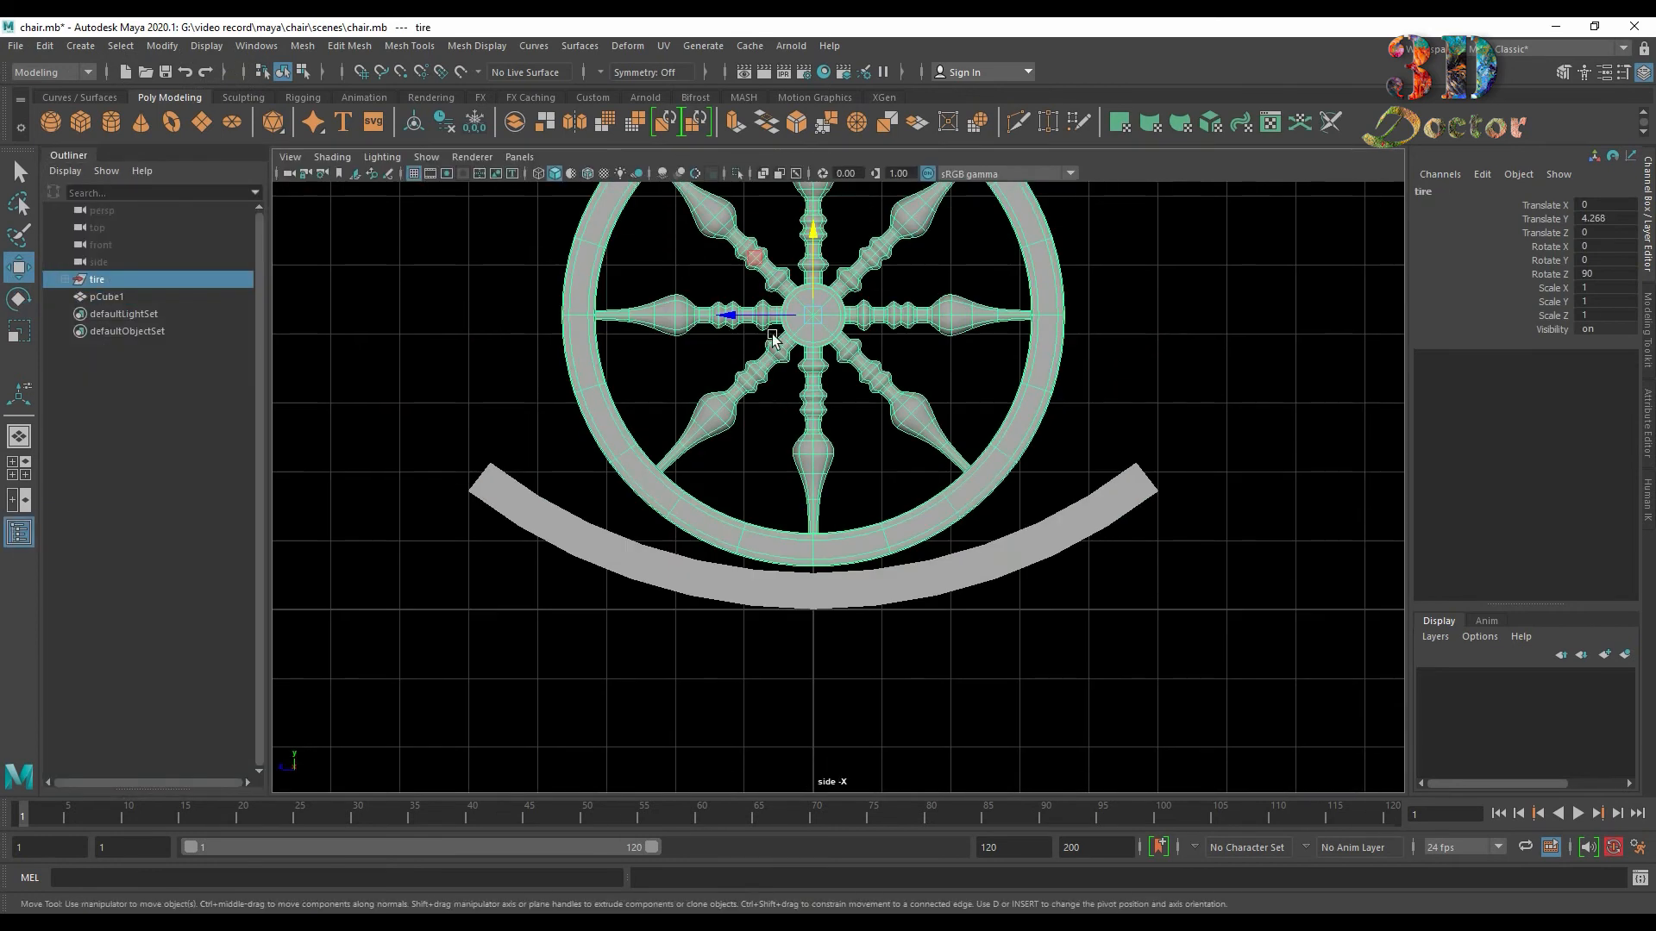
left_click_drag(810, 237, 811, 242)
key("space")
key("space")
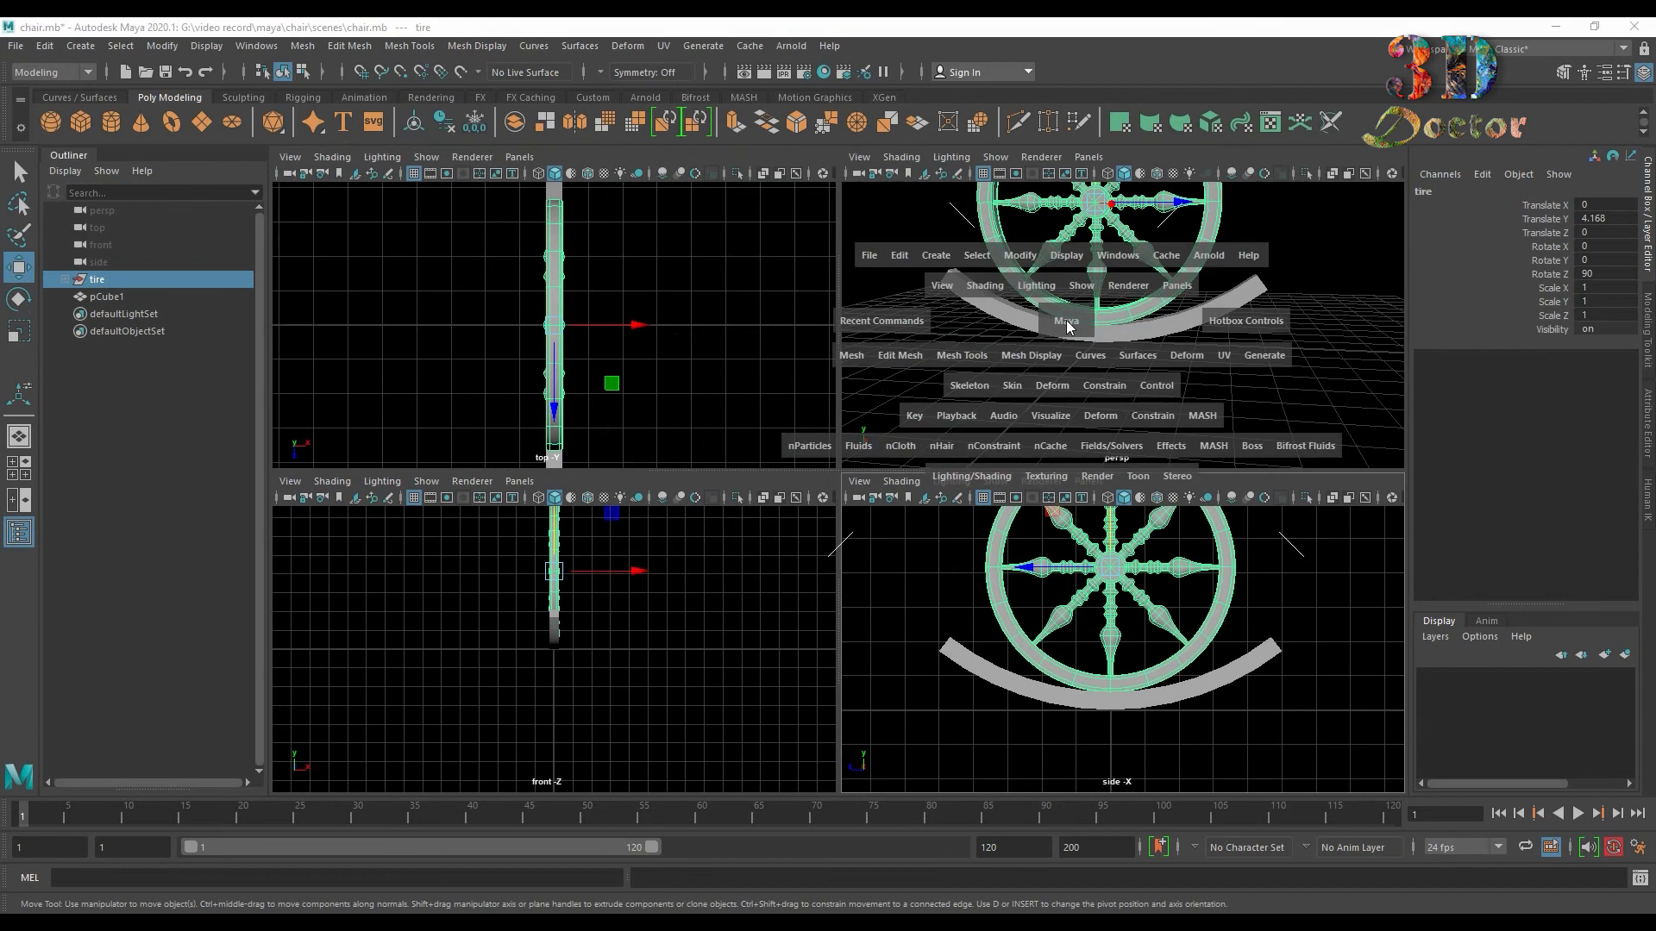
Switch the curved bar to edge selection in the perspective view and hide the Outliner.
left_click_drag(835, 406, 858, 488, "alt")
left_click(828, 495)
right_click(858, 488)
left_click(309, 602)
left_click(19, 532)
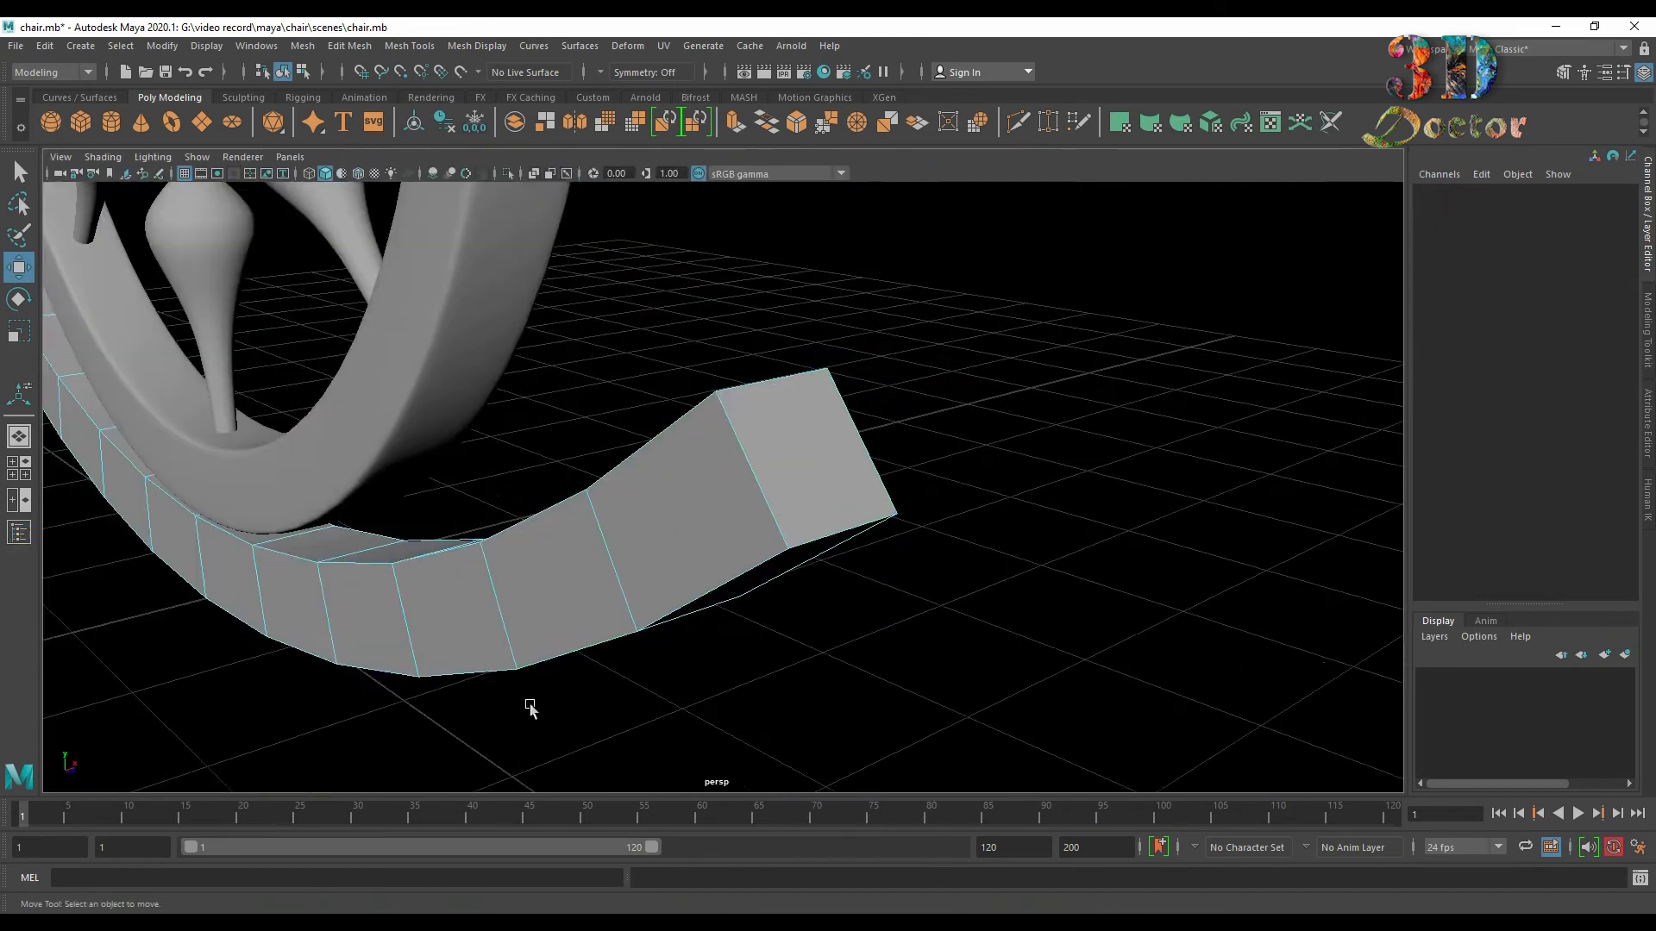
Bevel the curved bar's long edges and end edges with a fraction of 0.2 and 2 segments.
left_click_drag(528, 702, 697, 462, "alt")
left_click(701, 442)
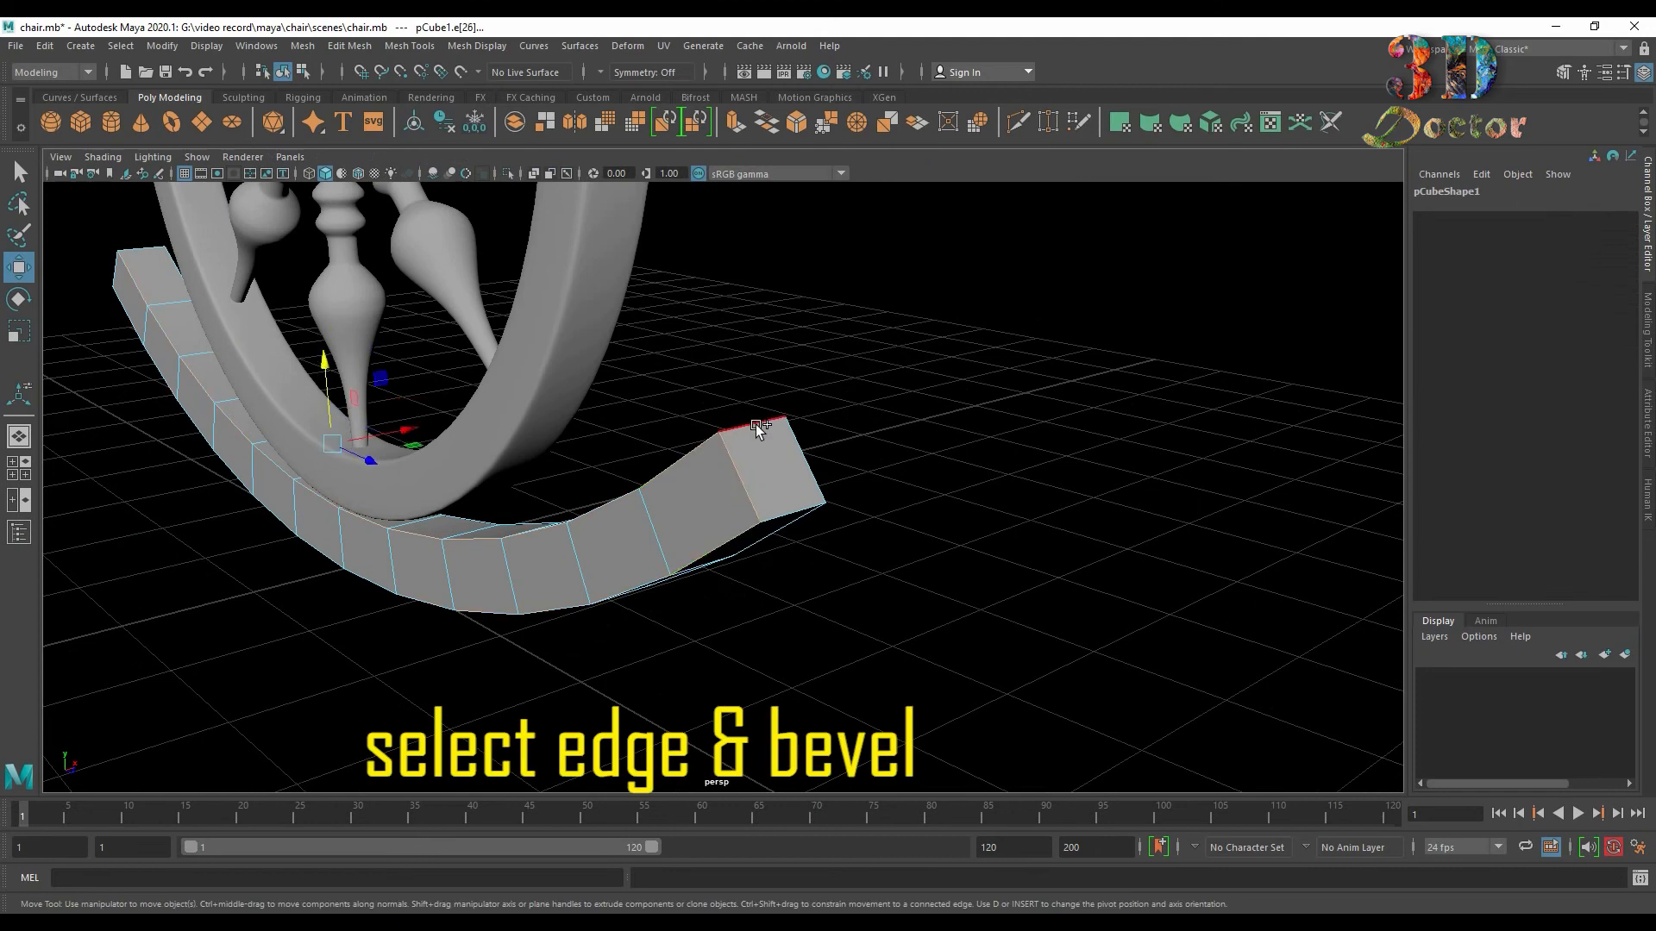
left_click_drag(897, 455, 674, 464, "alt")
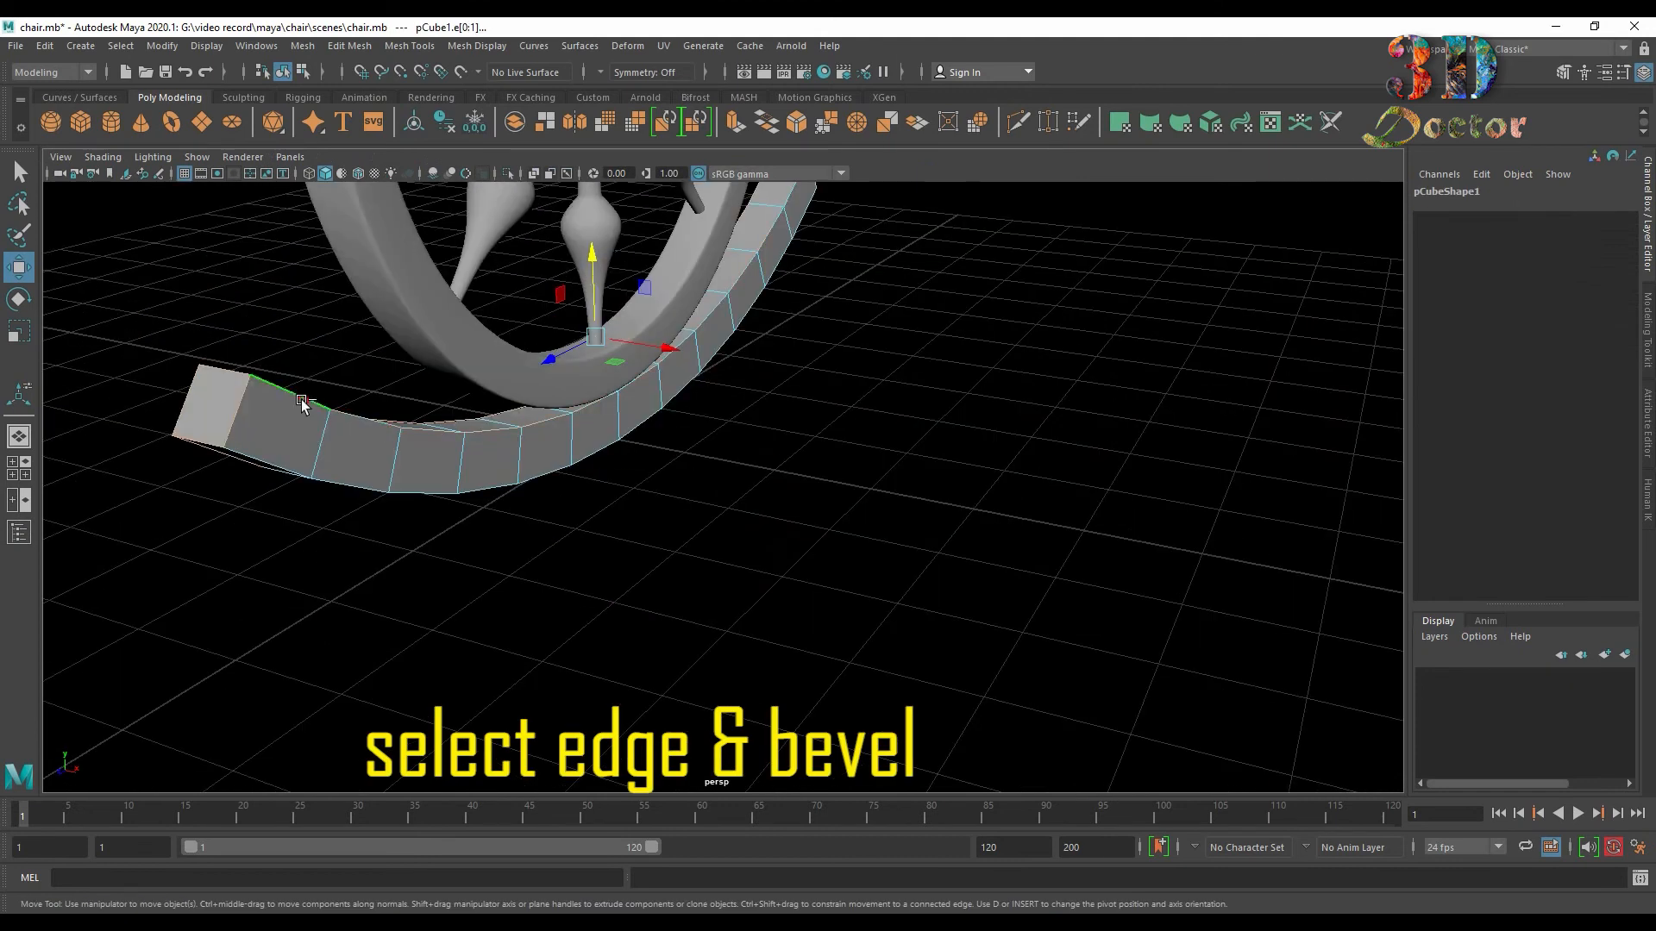
left_click_drag(292, 457, 518, 517, "alt")
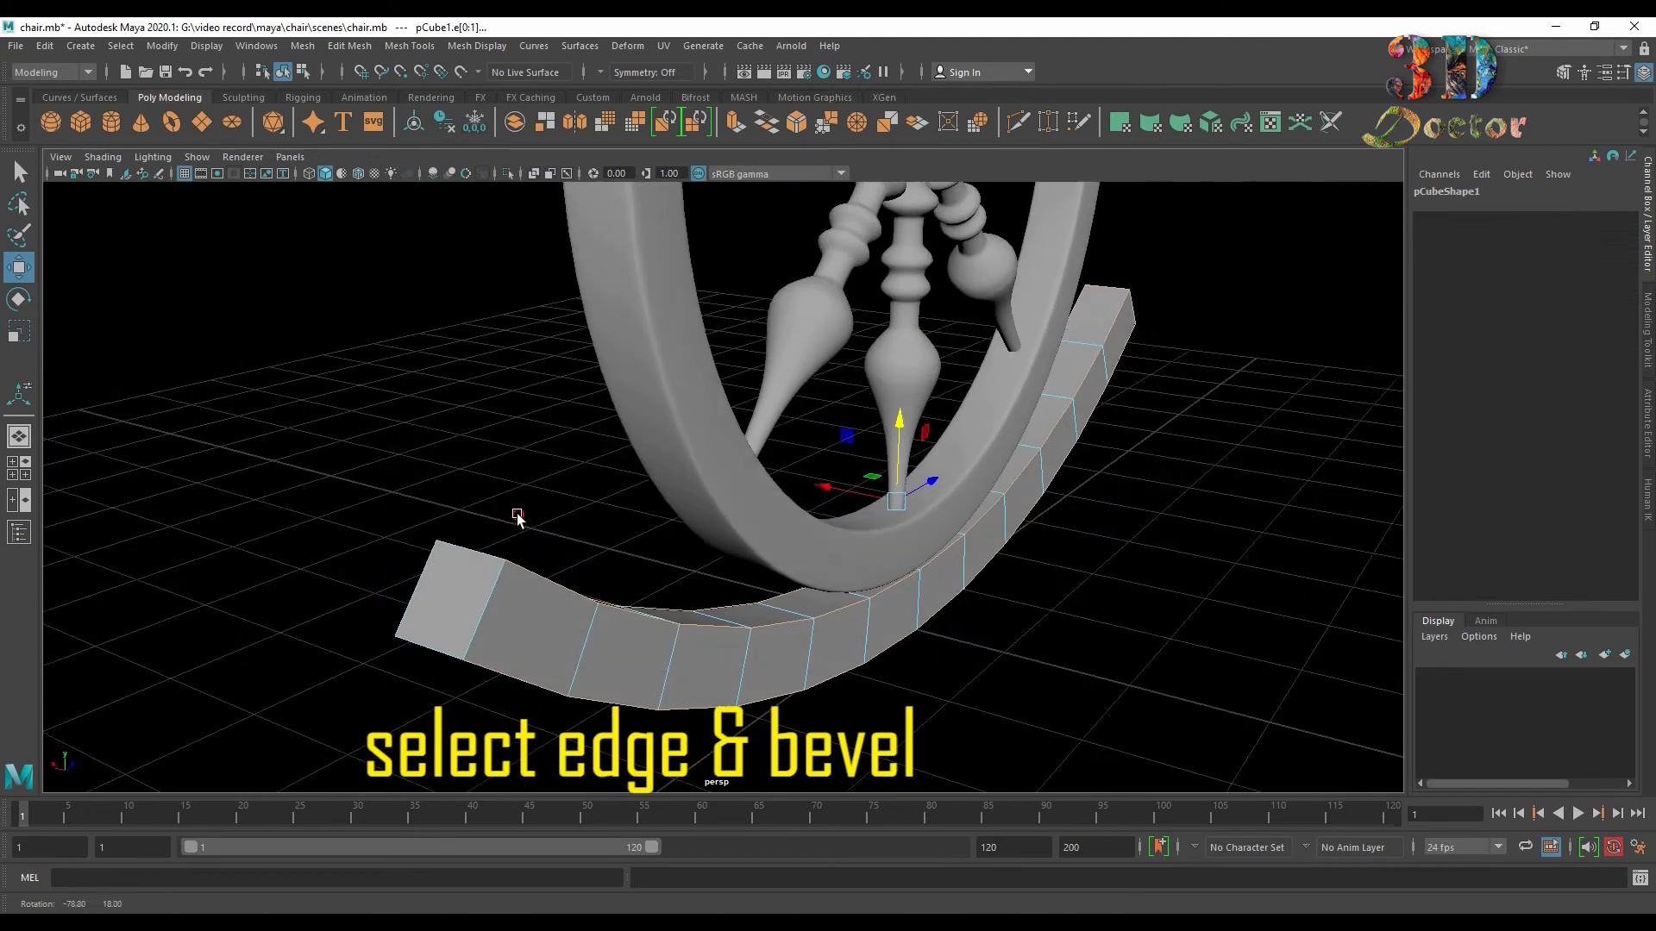
left_click_drag(428, 639, 989, 454, "alt")
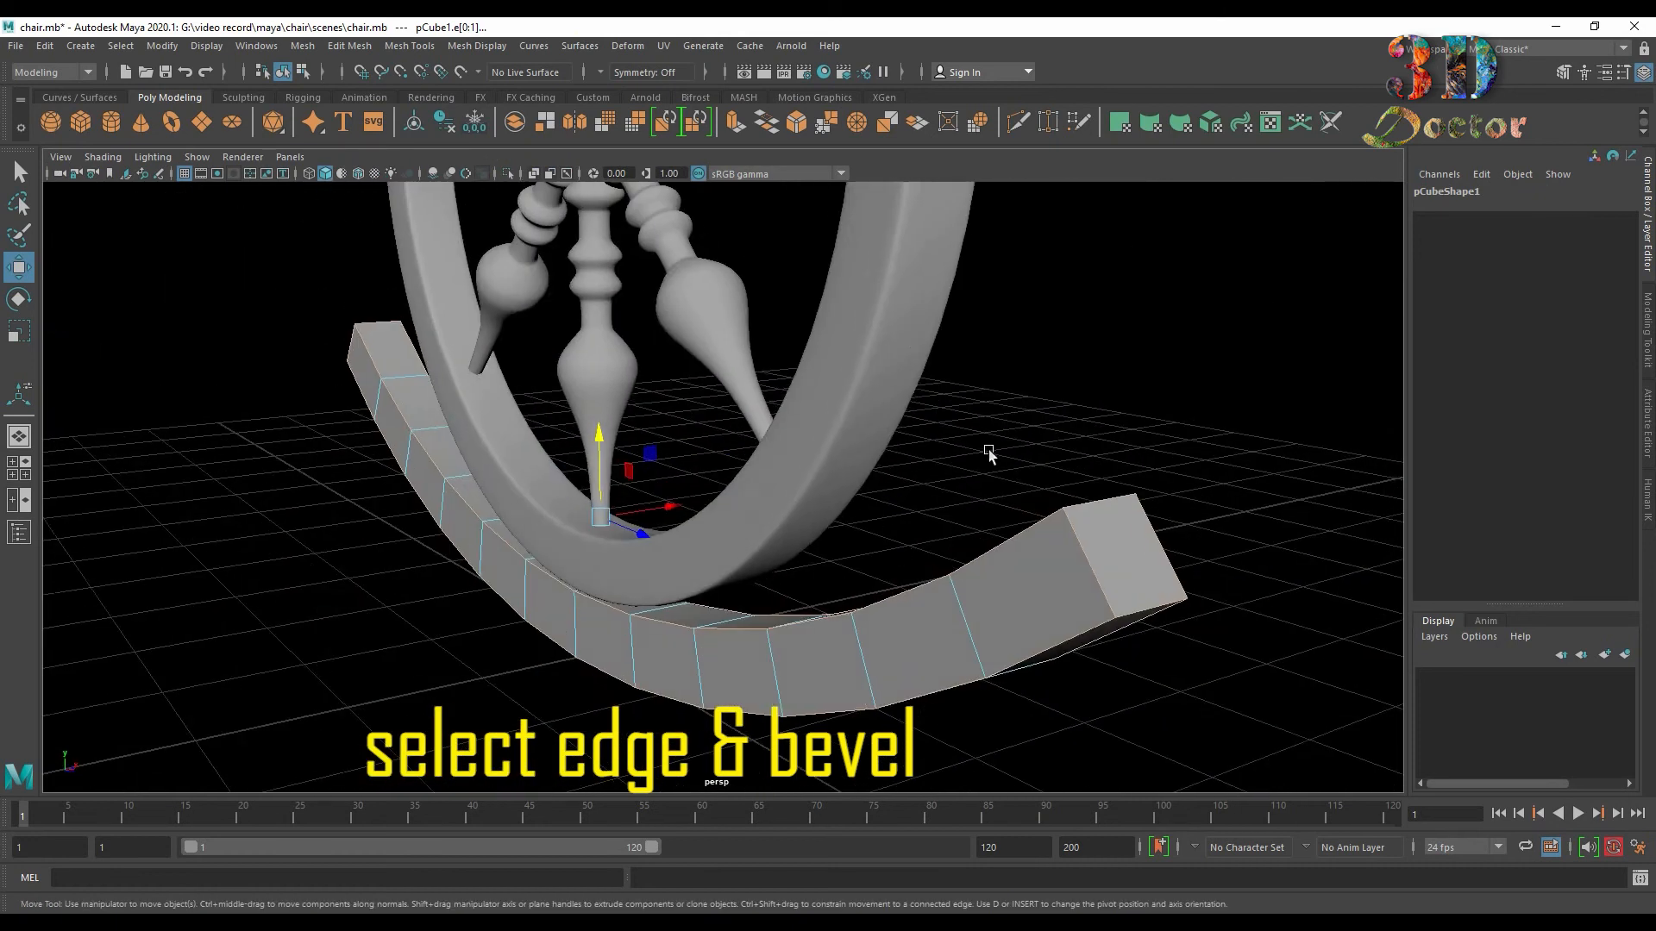
left_click(794, 125)
mouse_move(171, 333)
left_mouse_down()
mouse_move(186, 332)
mouse_move(171, 318)
left_mouse_up()
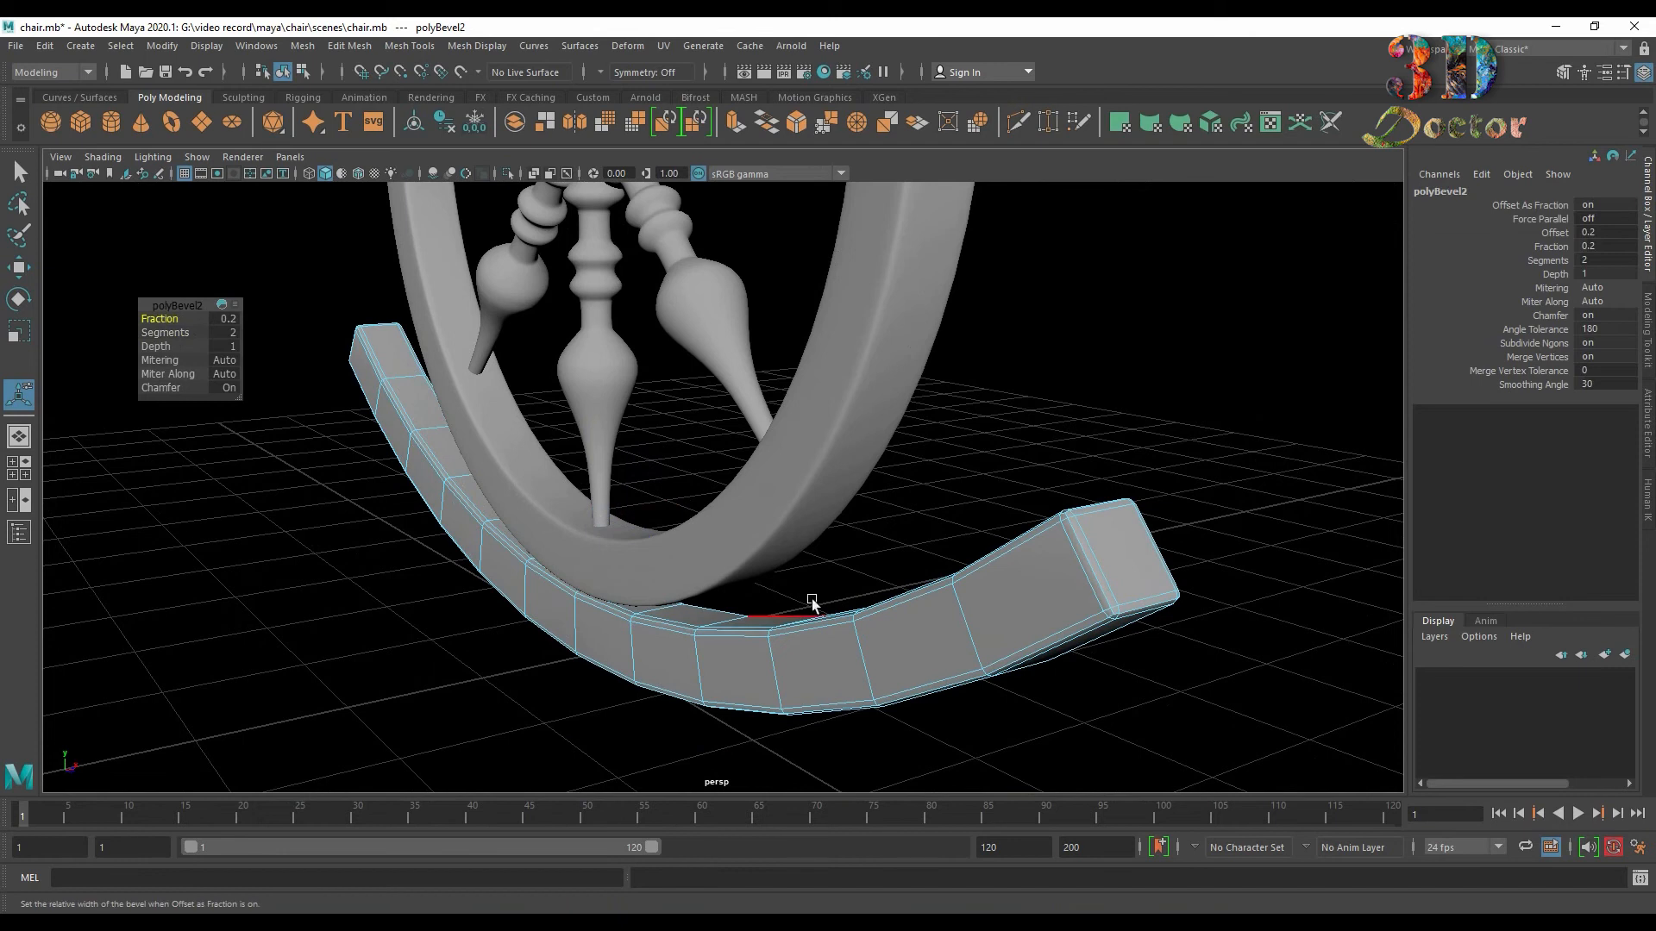
right_click_drag(850, 451, 1008, 397)
left_click(1007, 397)
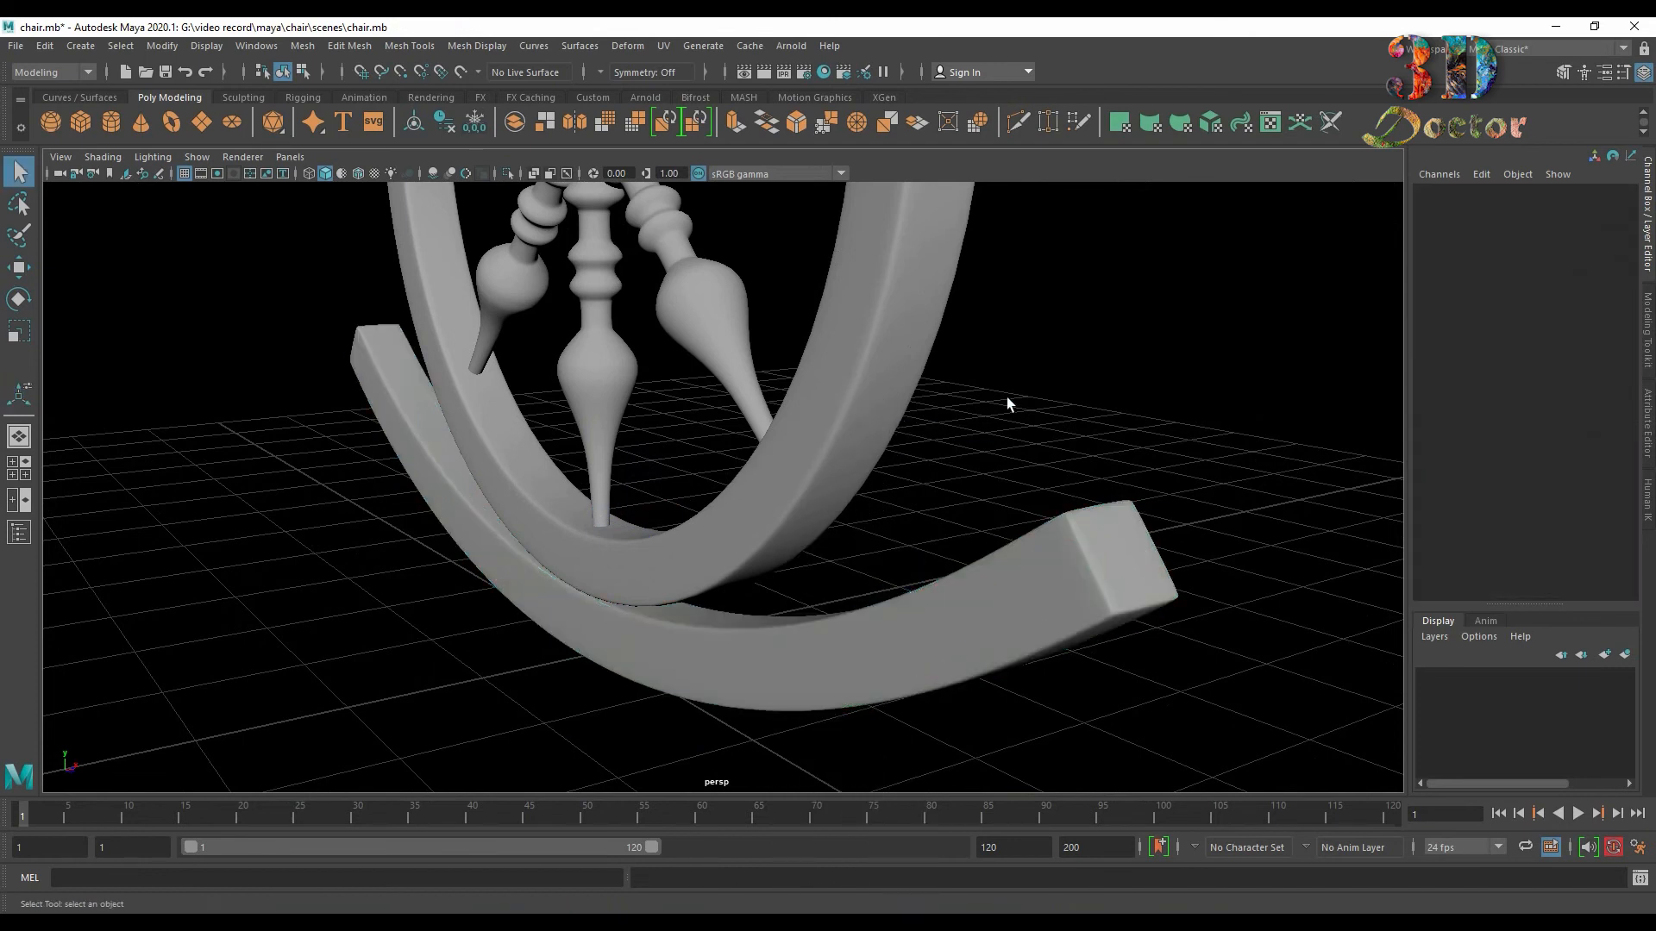
Delete the beveled bar's construction history.
left_click_drag(1007, 397, 988, 557, "alt")
left_click(1006, 543)
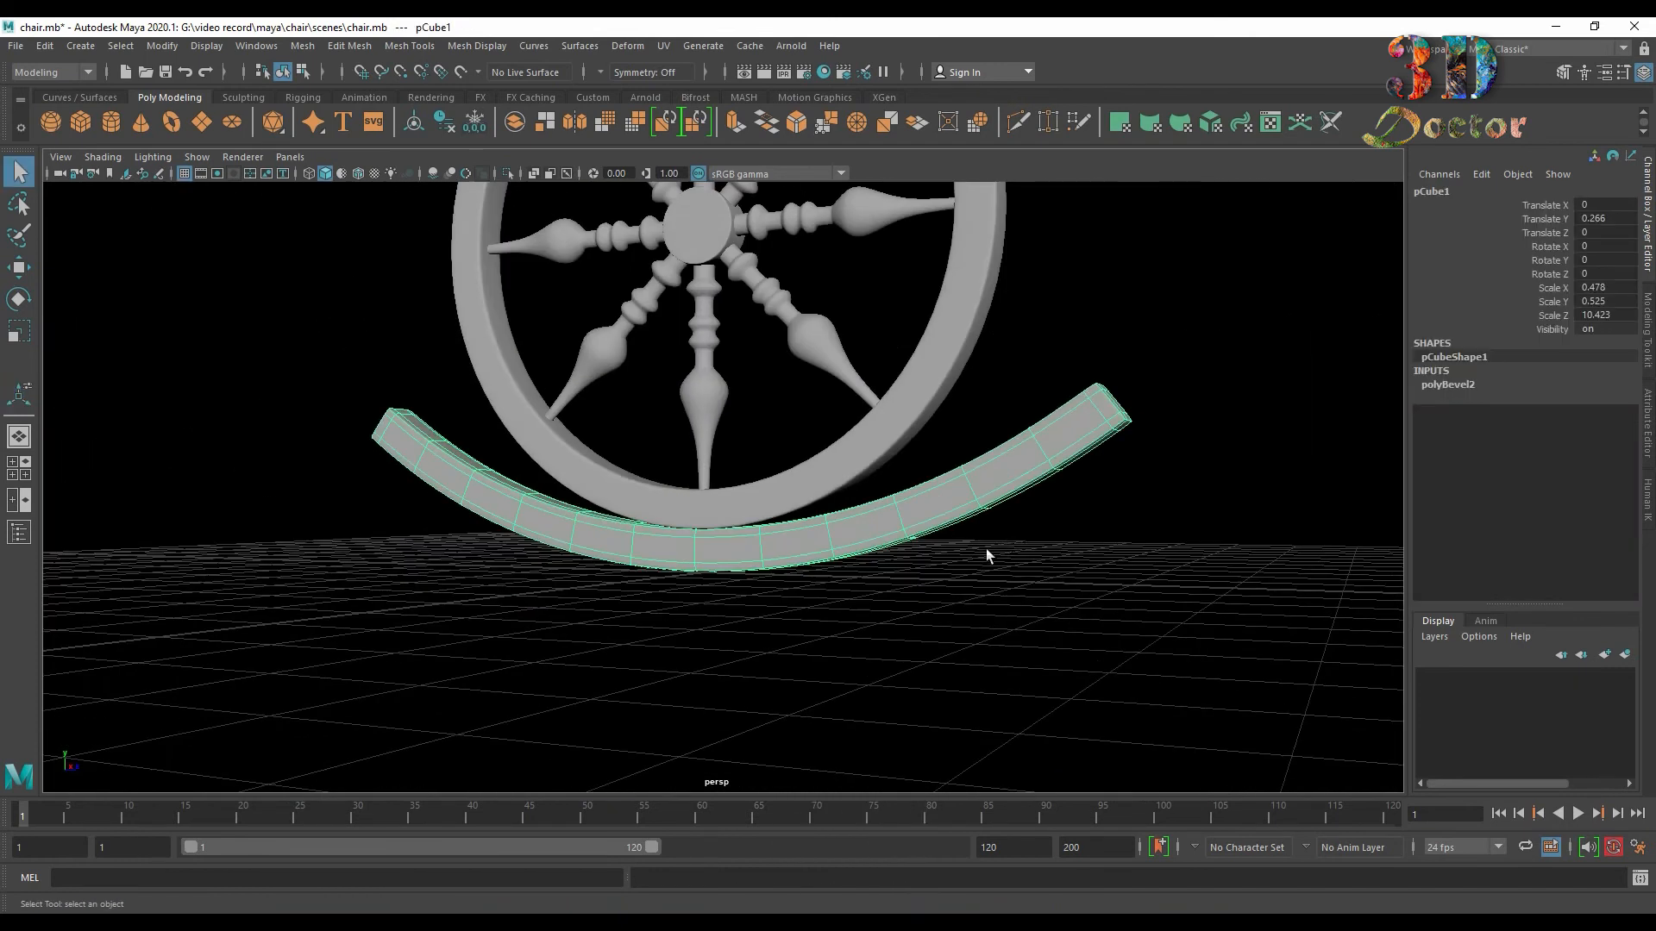
left_click(44, 46)
mouse_move(153, 241)
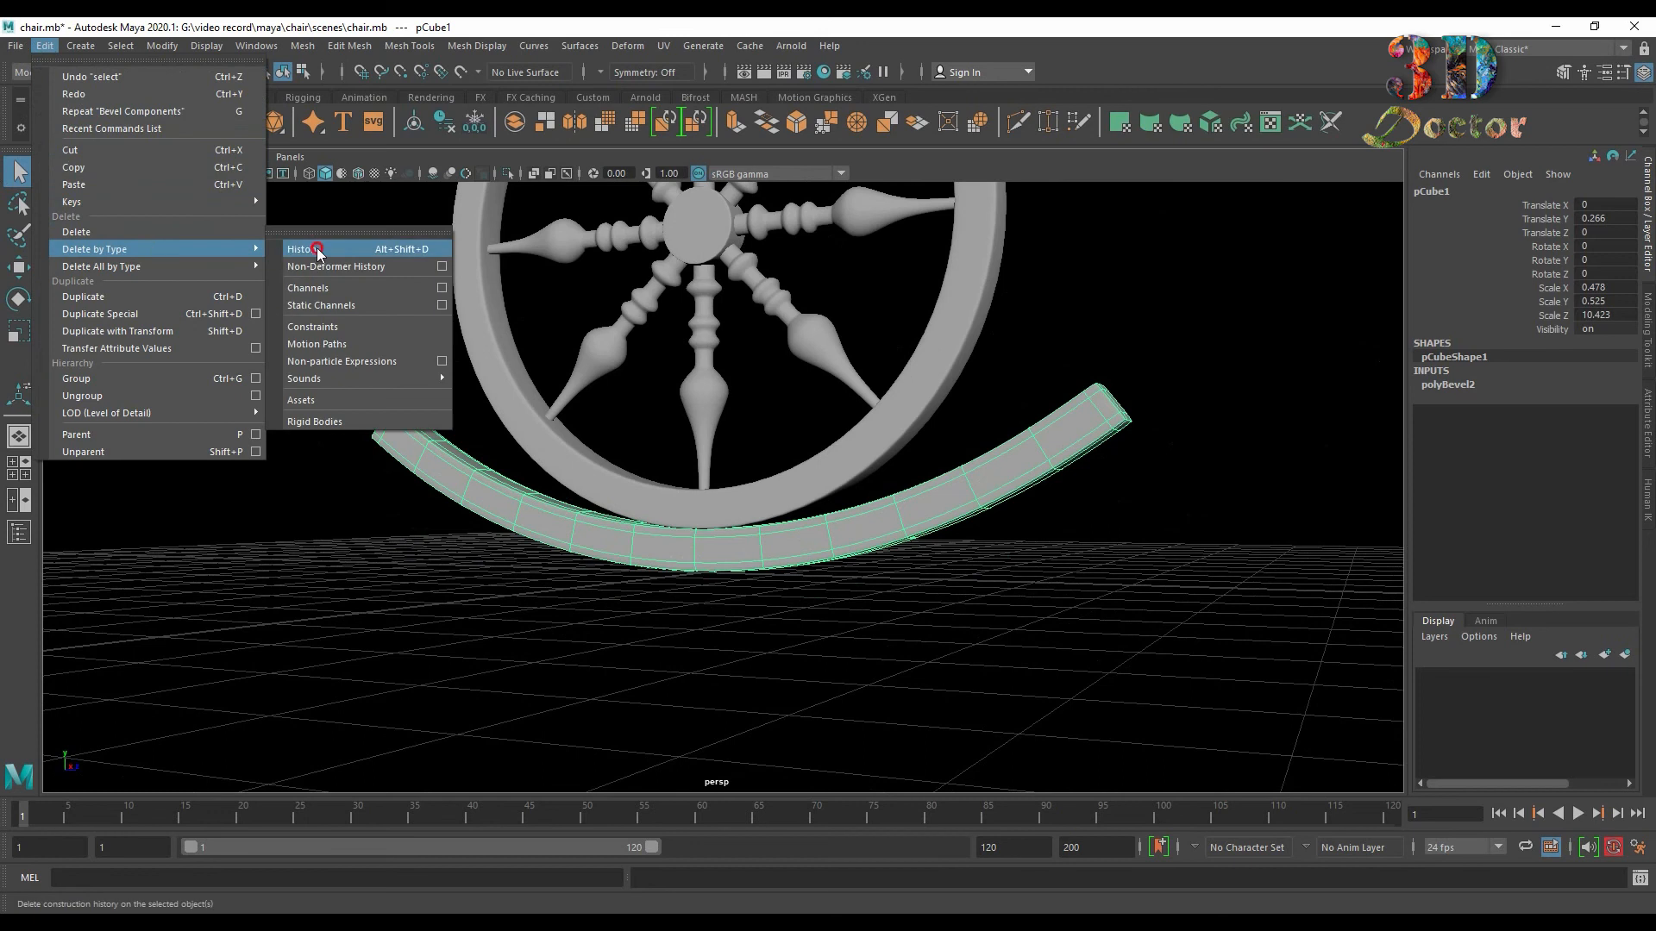
left_click(345, 250)
left_click(1290, 403)
left_click_drag(1291, 403, 946, 628, "alt")
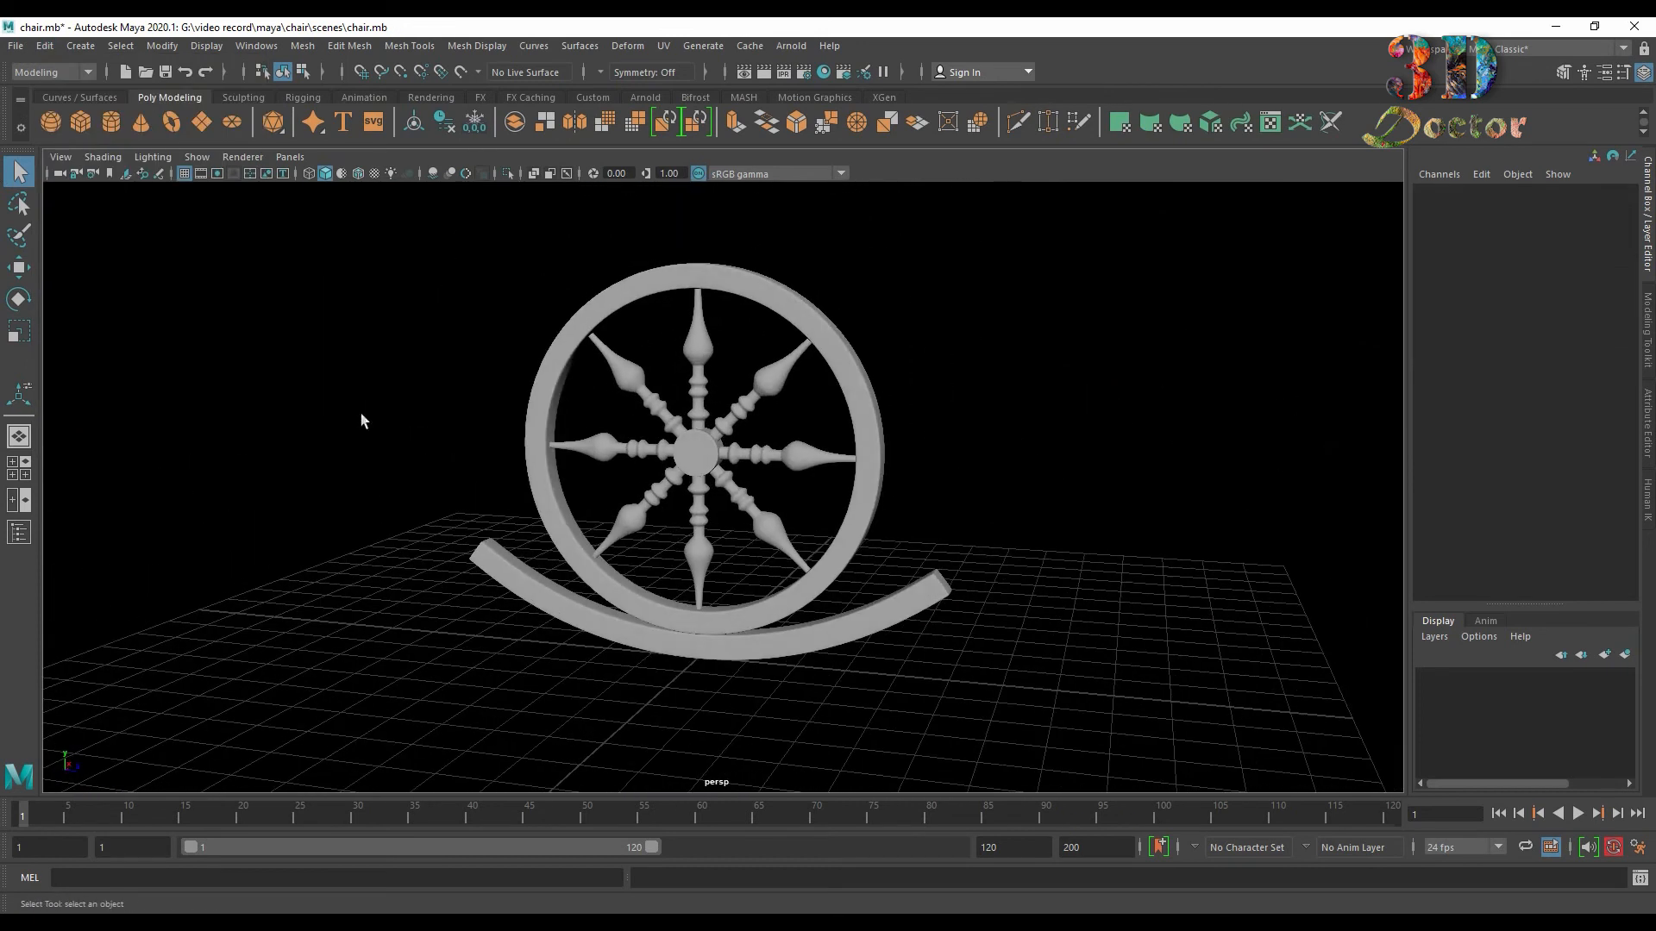
Create a polygon cube scaled to about 0.457 x 2.341 x 0.555 and place it at about Y 1.867, Z 3.29.
left_click(80, 125)
scroll(738, 640, "up", 5)
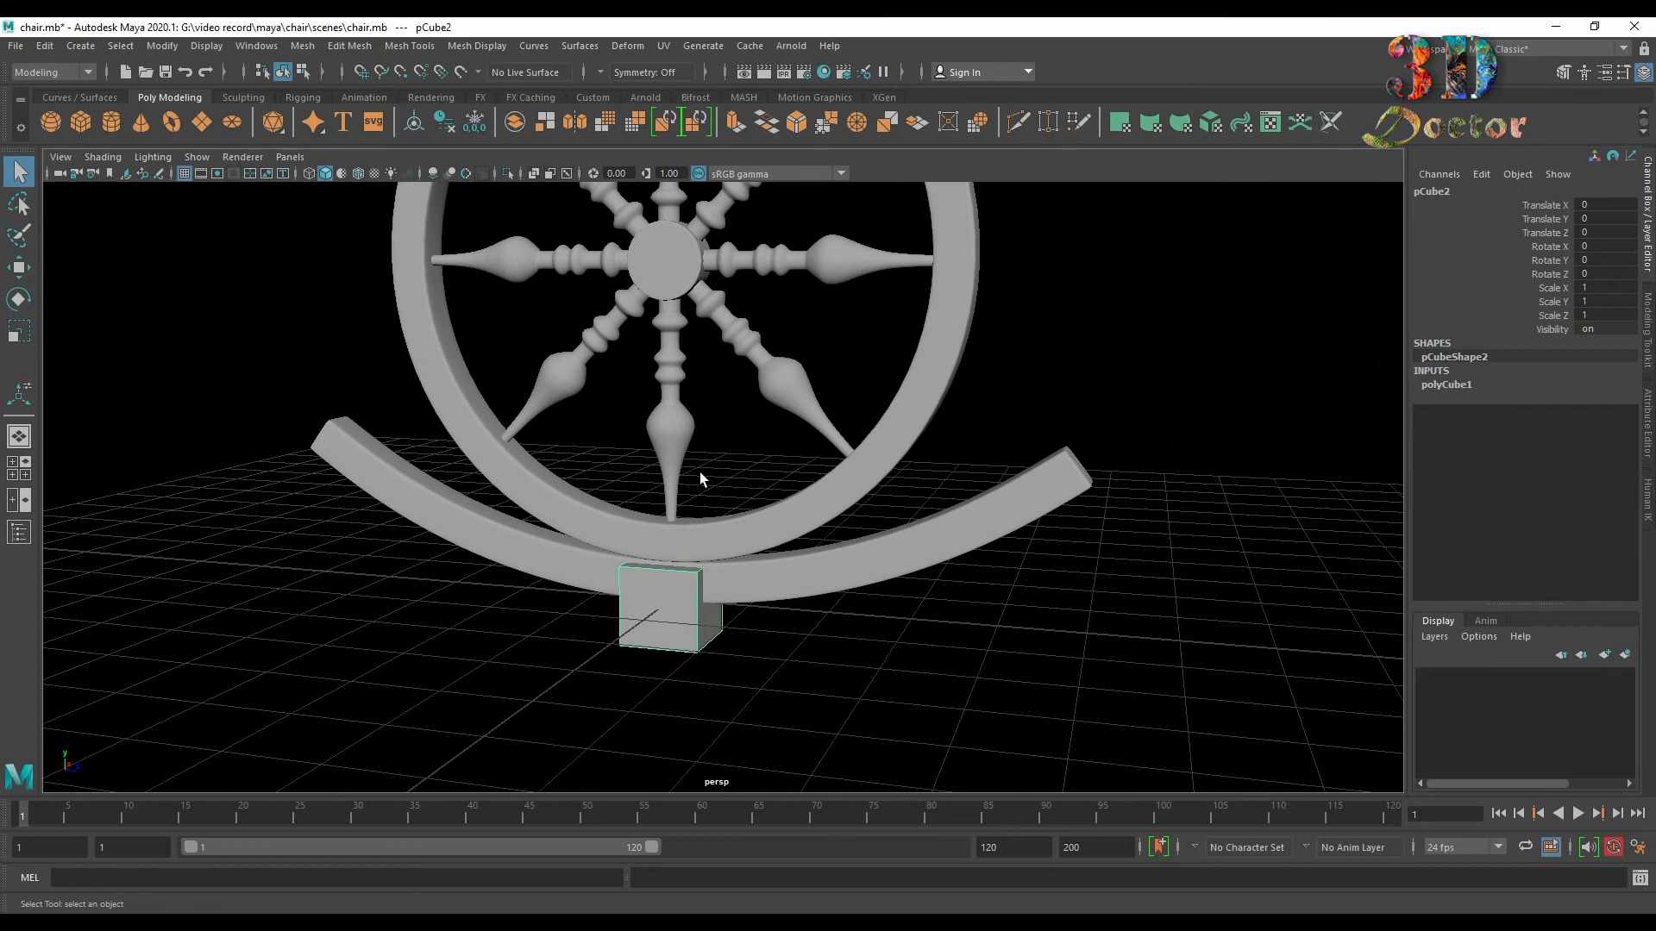
key("r")
left_click_drag(700, 532, 1007, 627, "alt")
left_click_drag(747, 580, 749, 581)
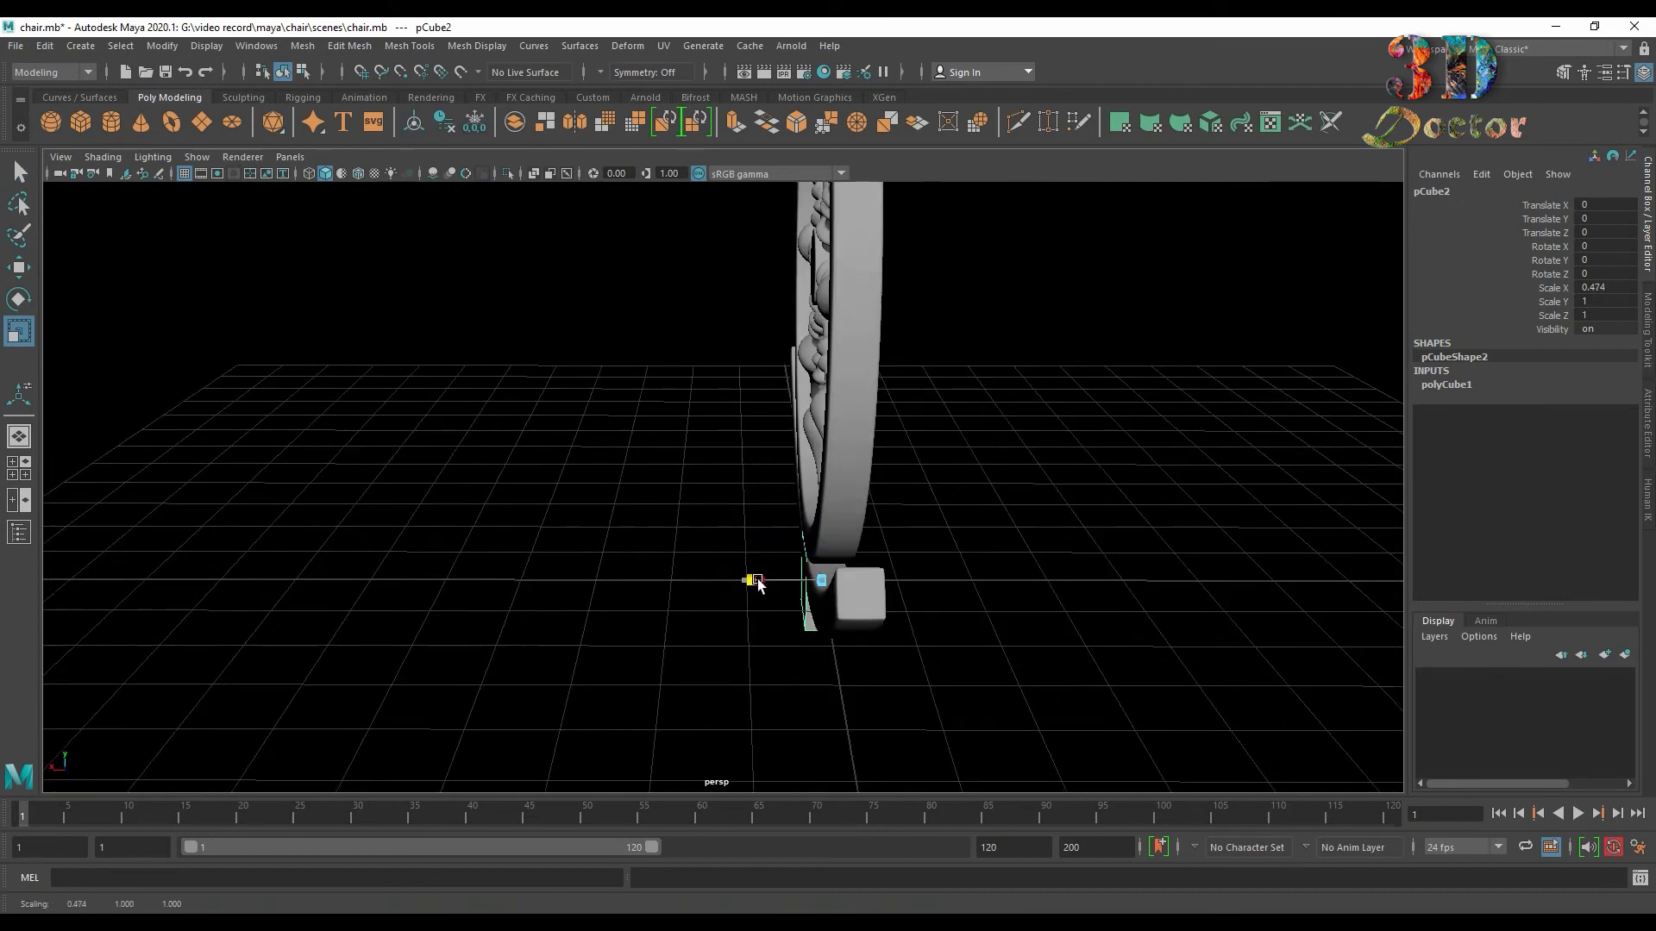
left_click_drag(991, 595, 742, 601, "alt")
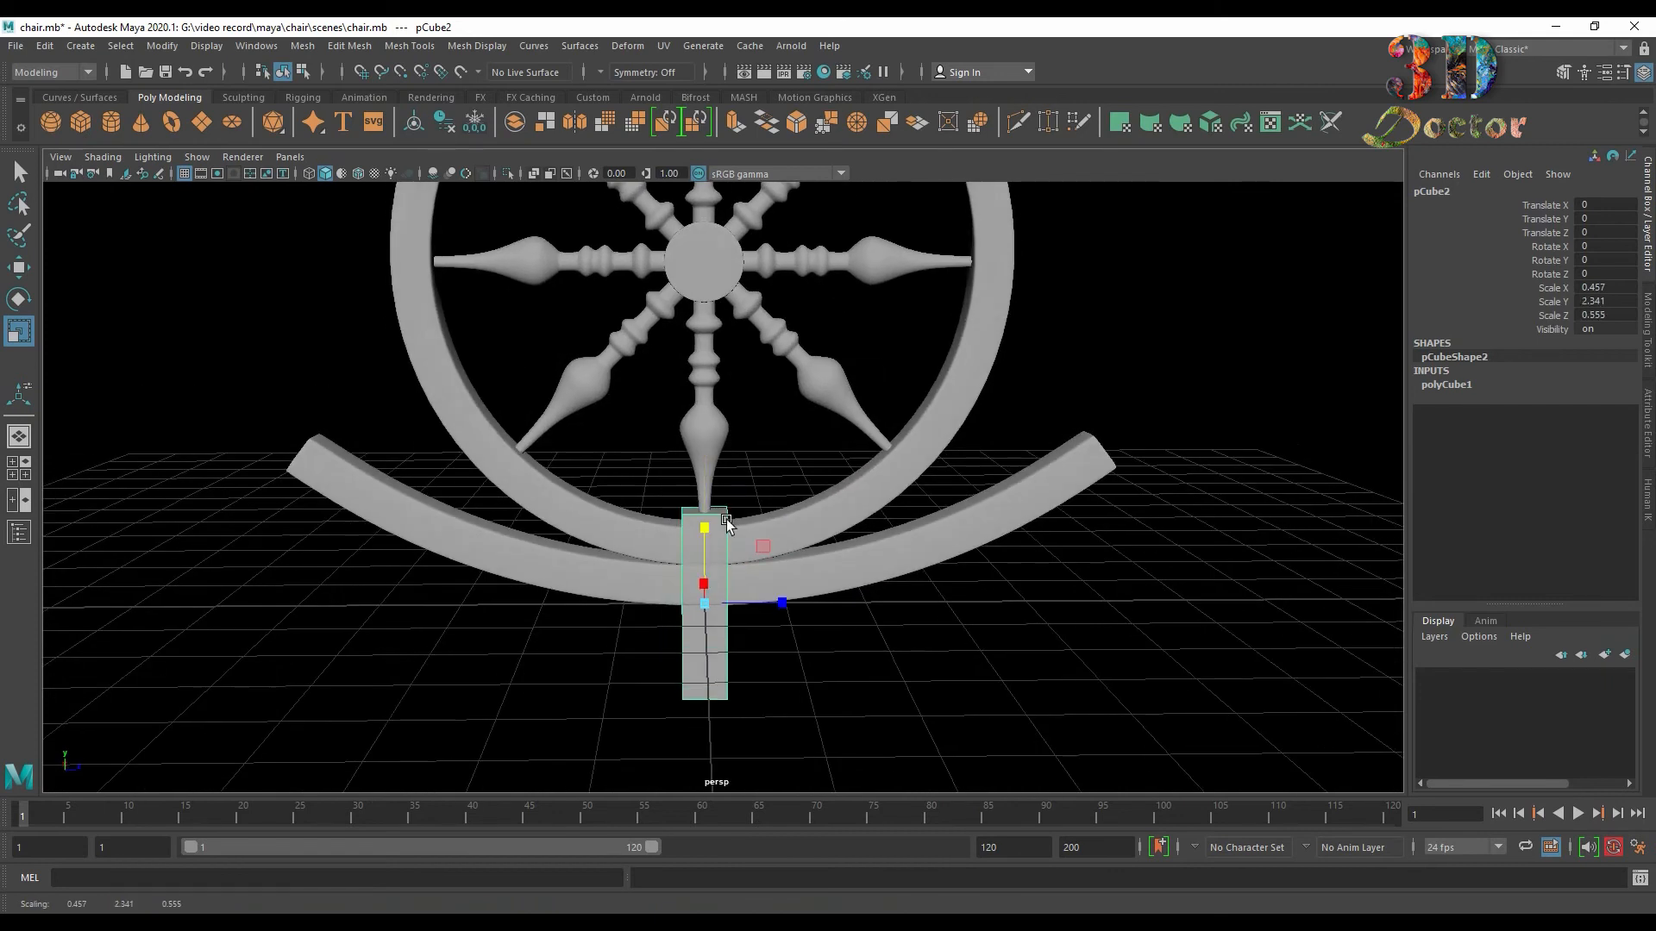
key("w")
left_click_drag(776, 602, 972, 447)
Slim the post to about 0.34 in X and 0.401 in Z, and tilt it about -37.7 degrees around X.
key("r")
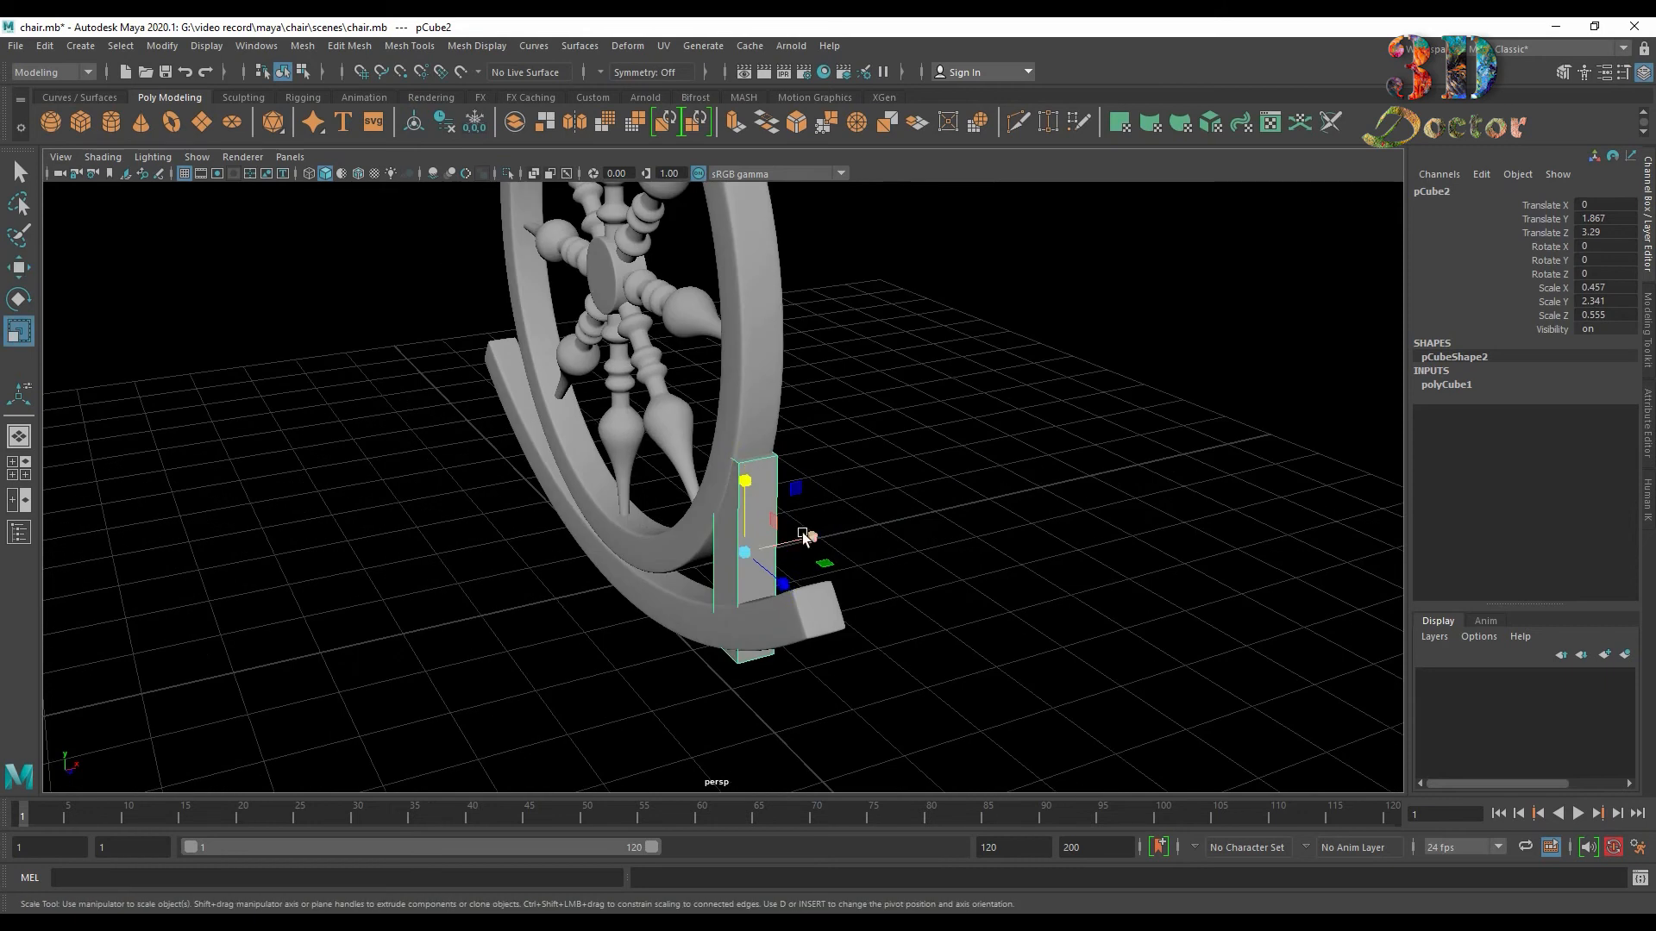
left_click_drag(797, 541, 908, 544)
left_click_drag(1000, 514, 955, 431)
key("e")
Fit the post between rim and curved bar at about Y 2.129, Z 3.594, scaled to about 0.279 x 1.686 x 0.26.
key("w")
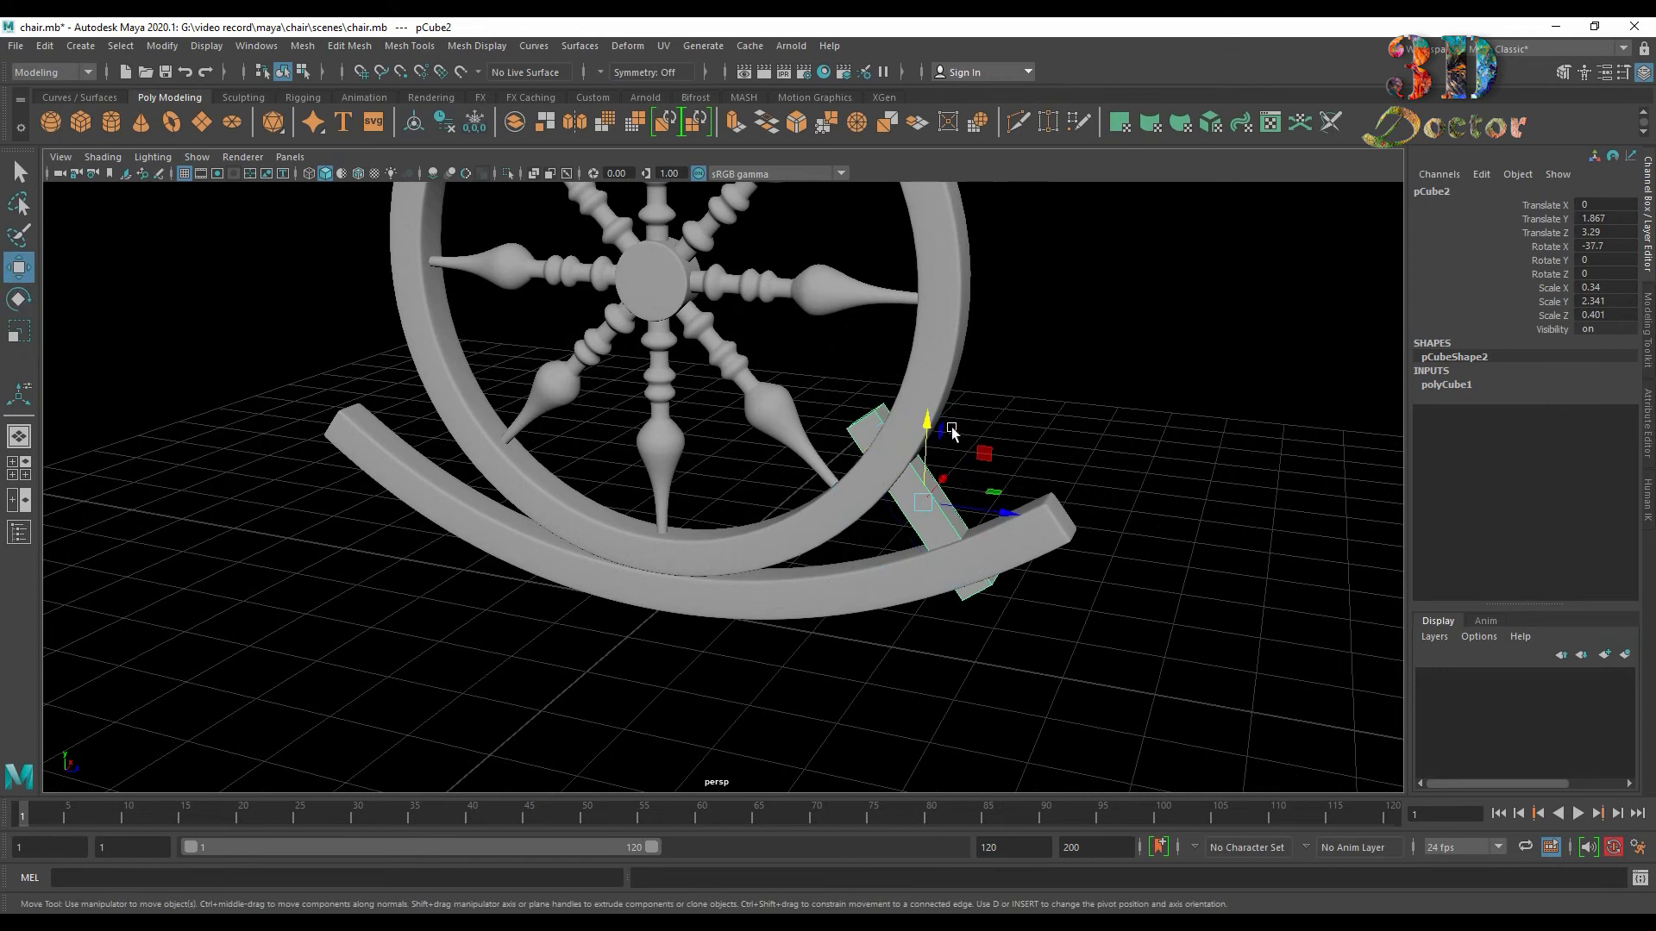
left_click_drag(965, 511, 971, 406)
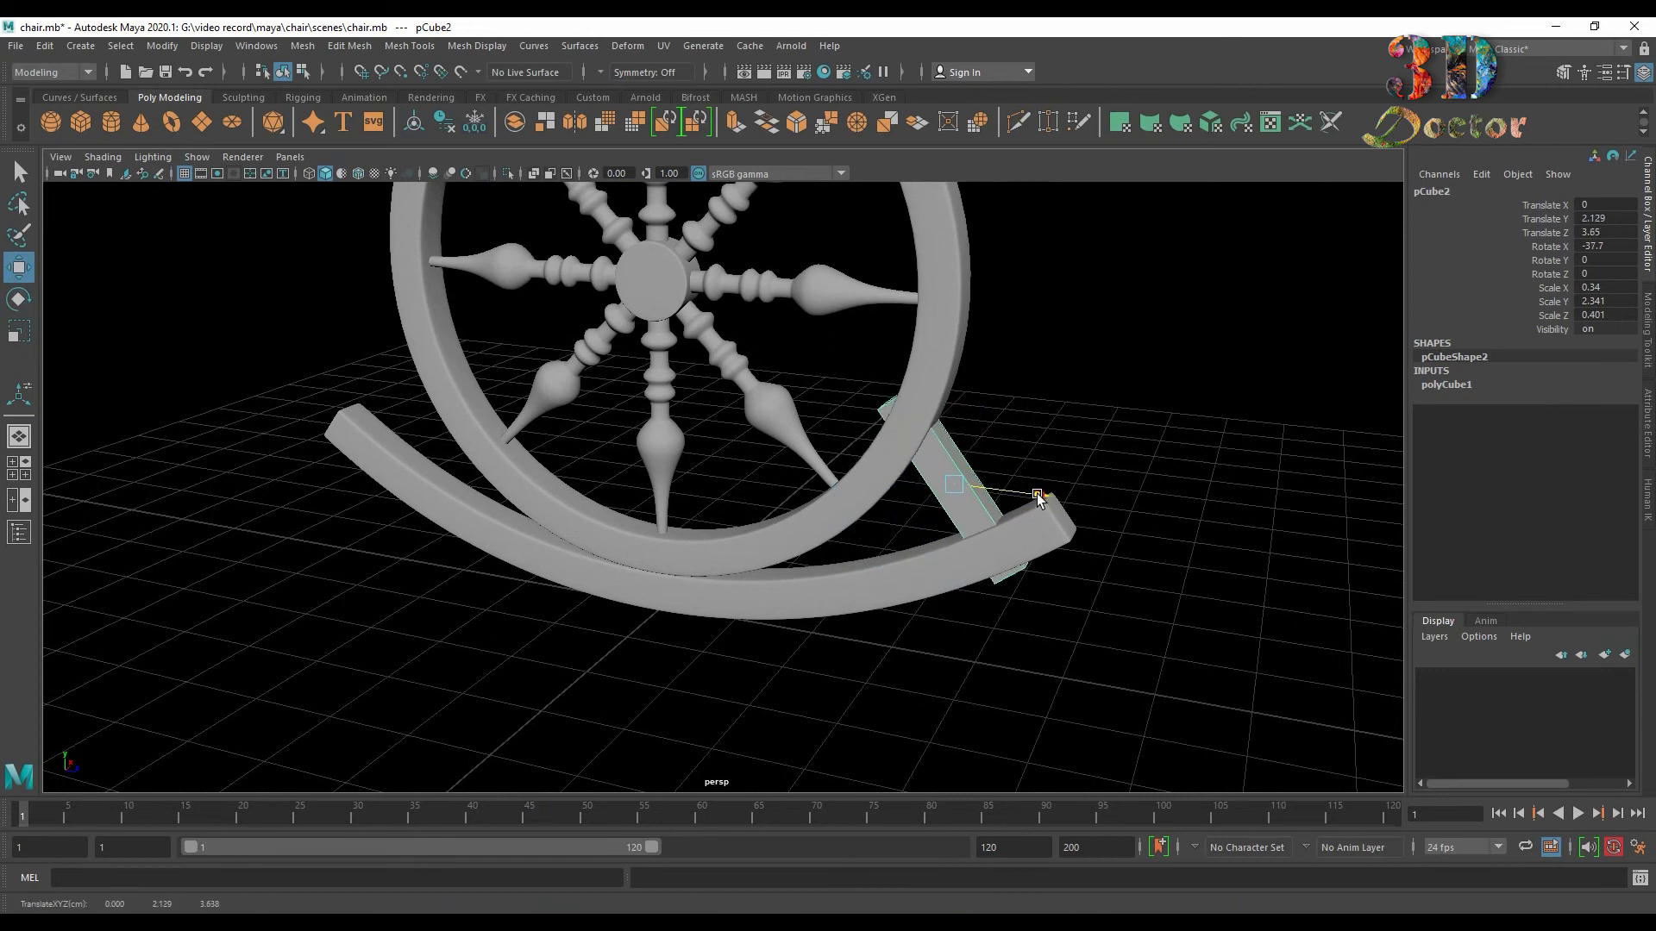
key("r")
left_click_drag(901, 419, 919, 445)
scroll(1023, 462, "up", 5)
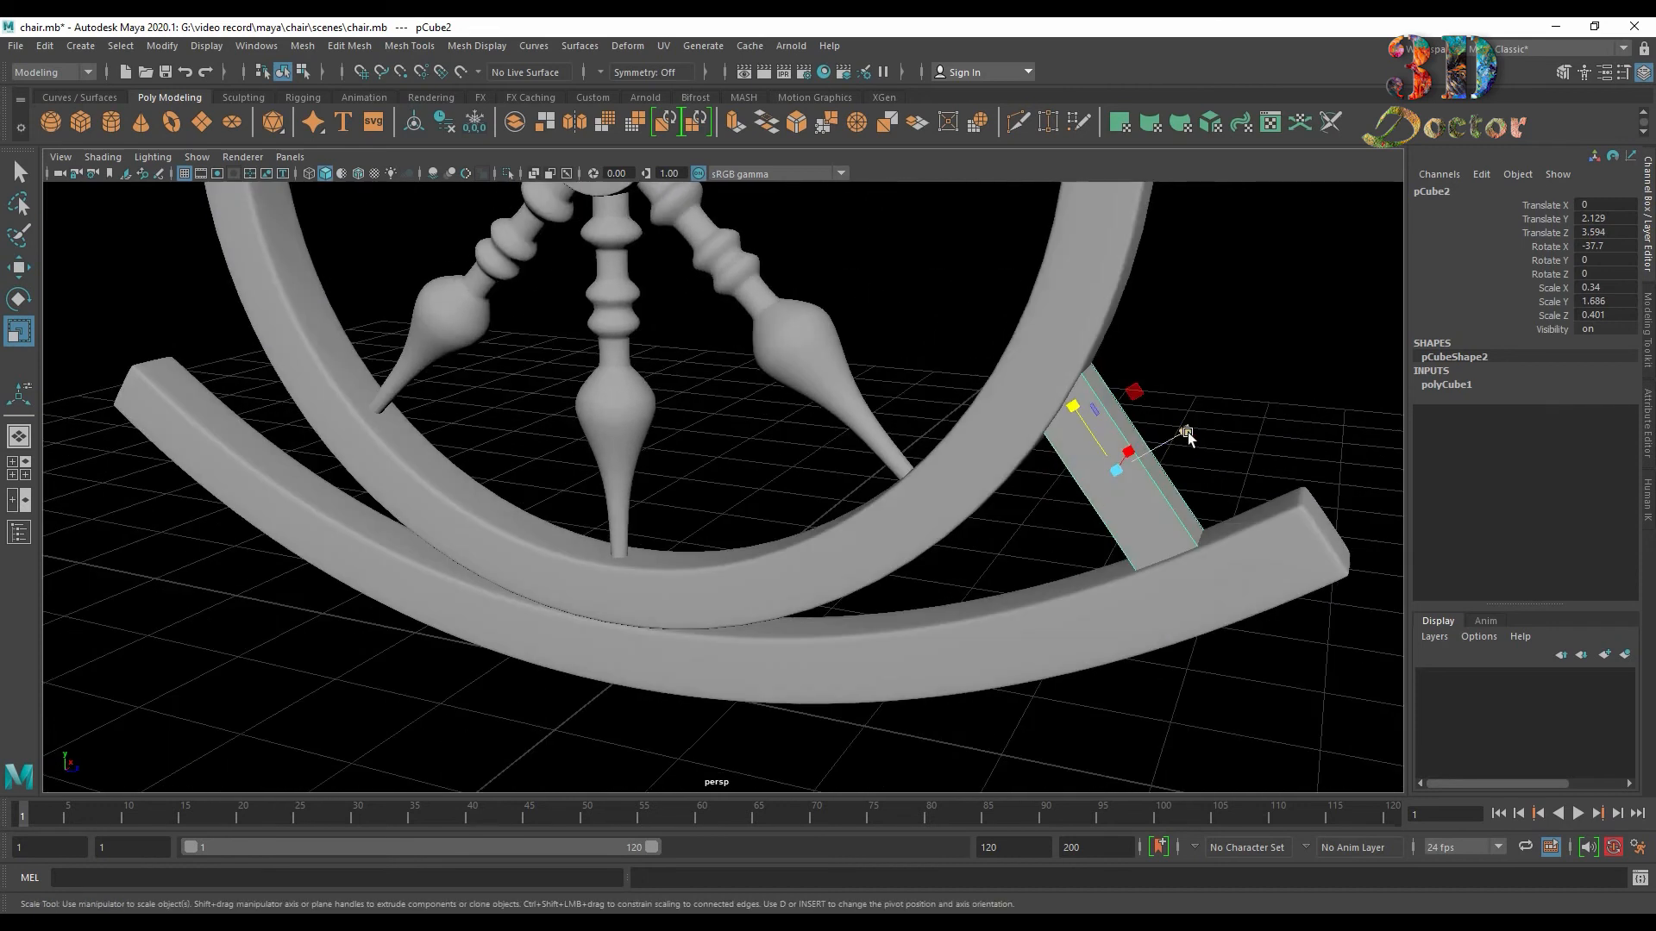
left_click_drag(1187, 435, 857, 492)
left_click_drag(907, 441, 944, 460)
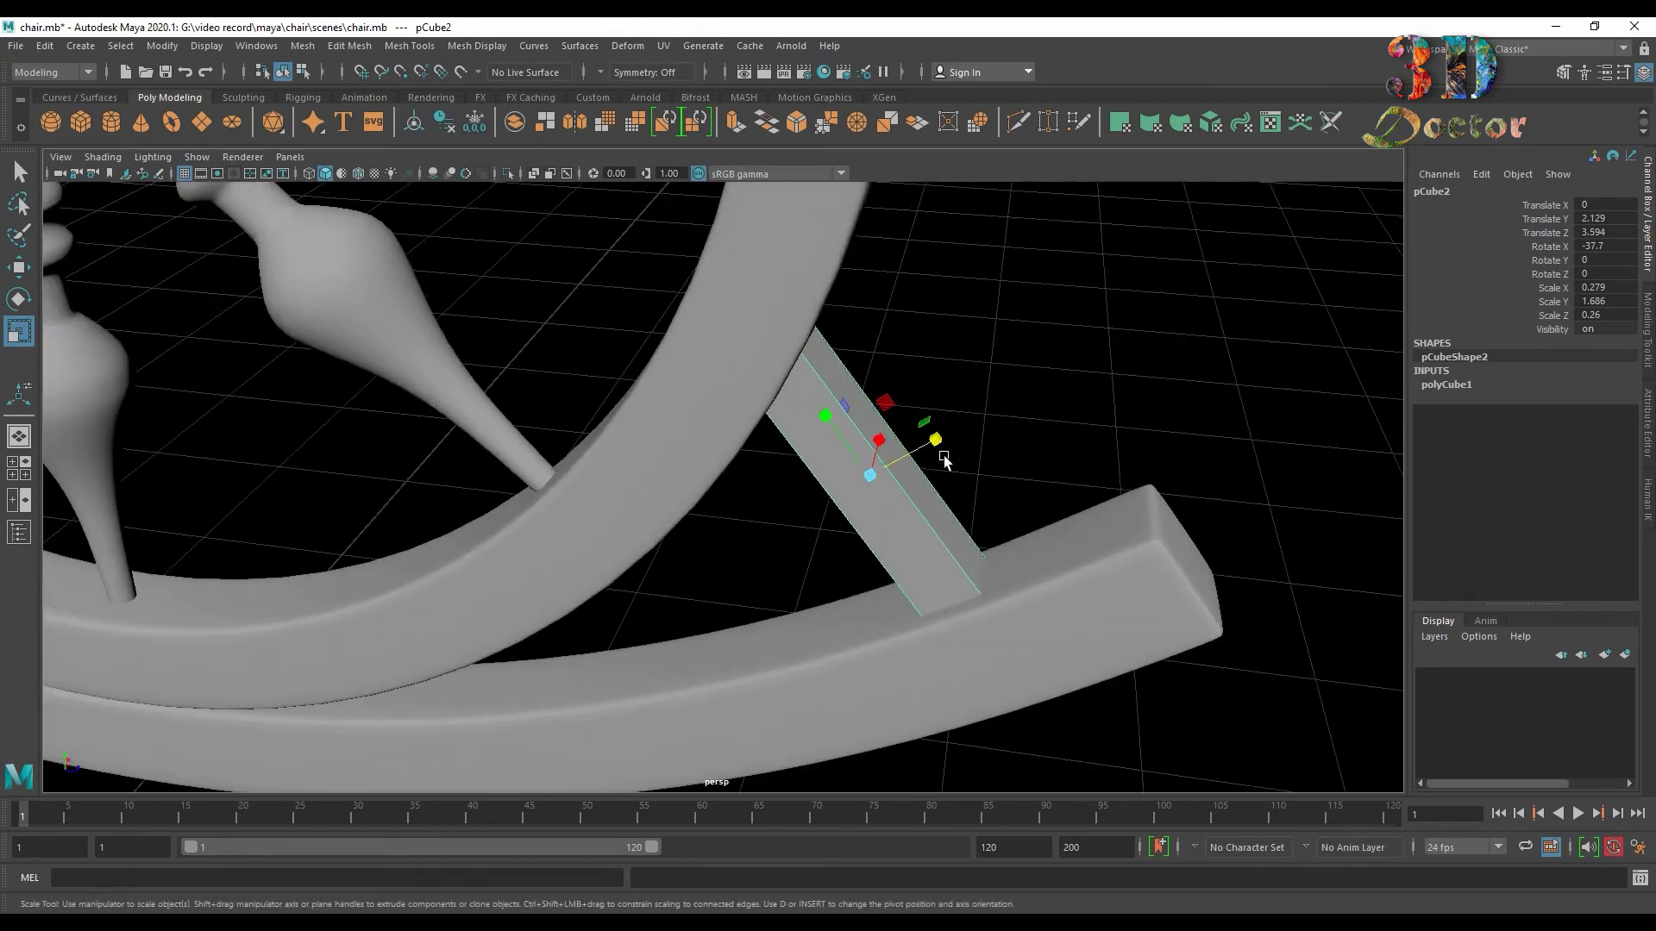
Cut two edge loops near the post's ends and delete the faces between them.
left_click(1017, 122)
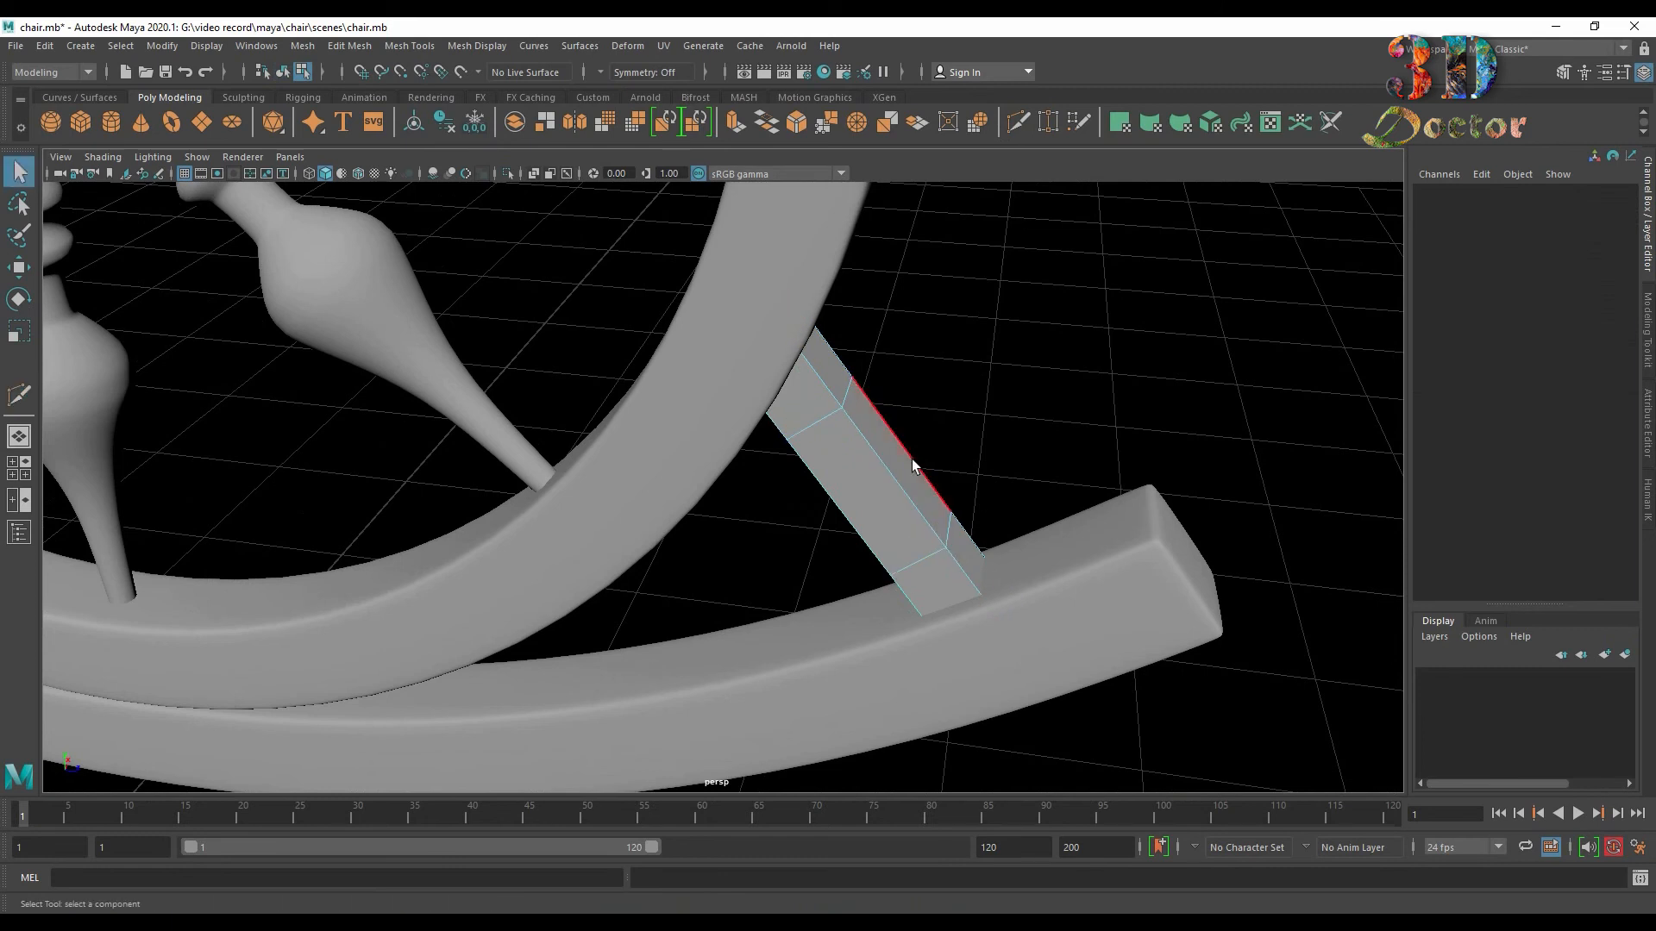
right_click_drag(913, 459, 795, 515)
left_click_drag(899, 450, 859, 437)
key("Delete")
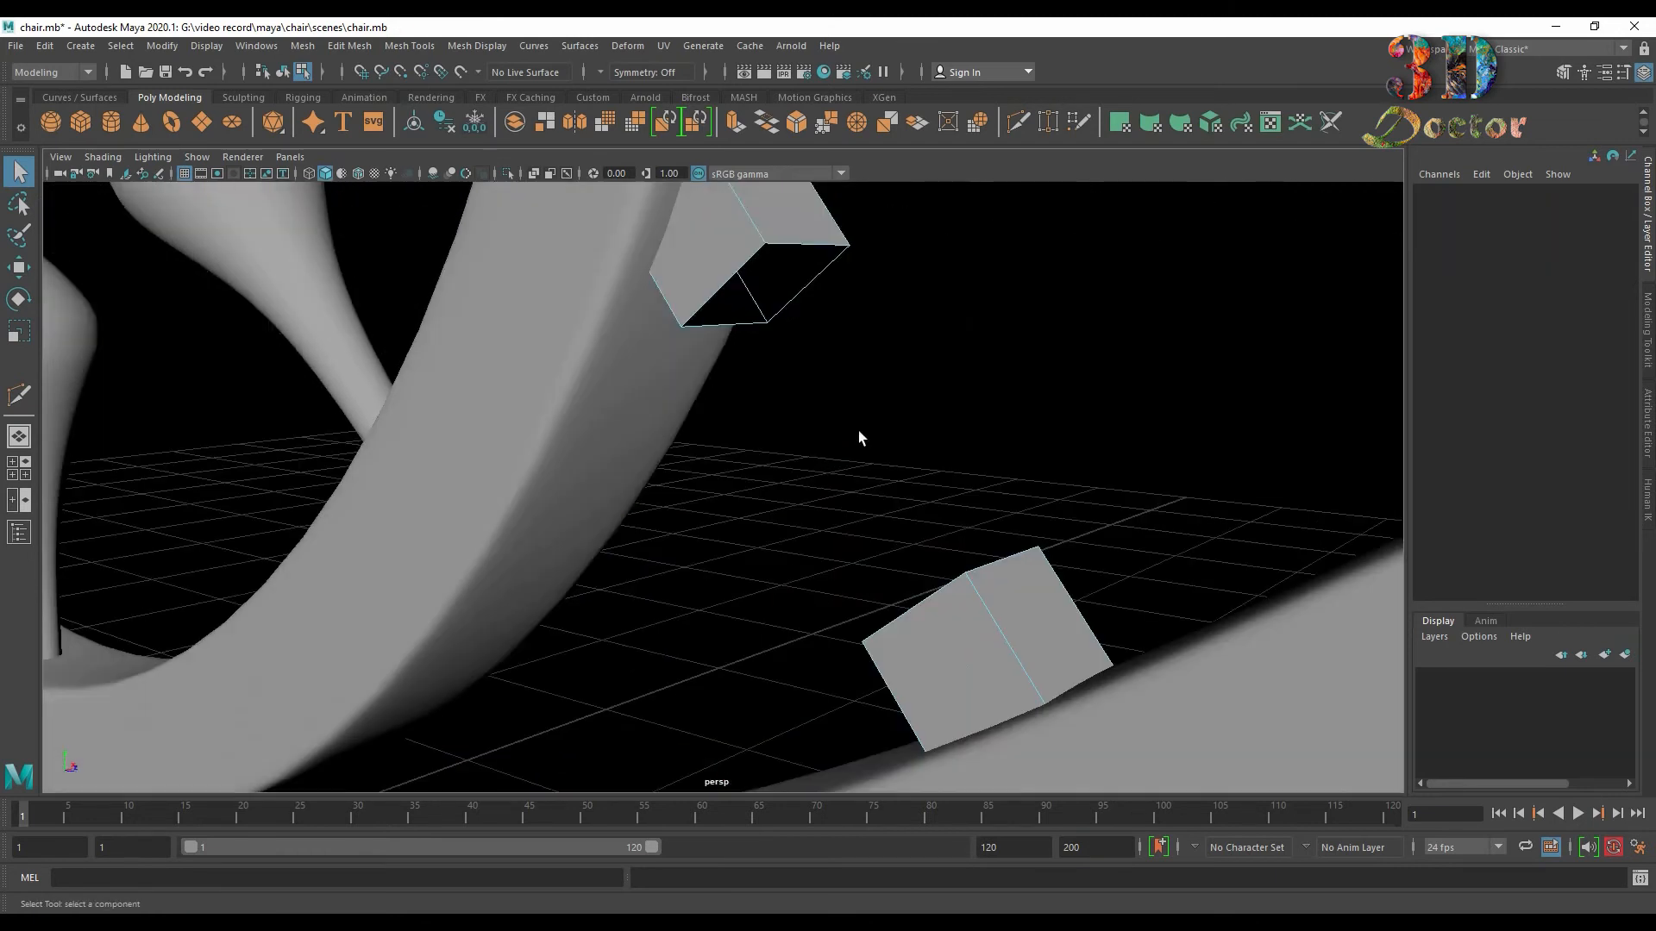
Bridge the open border edges to close the facing ends of both remaining post pieces.
right_click_drag(816, 243, 806, 184)
left_click(768, 317)
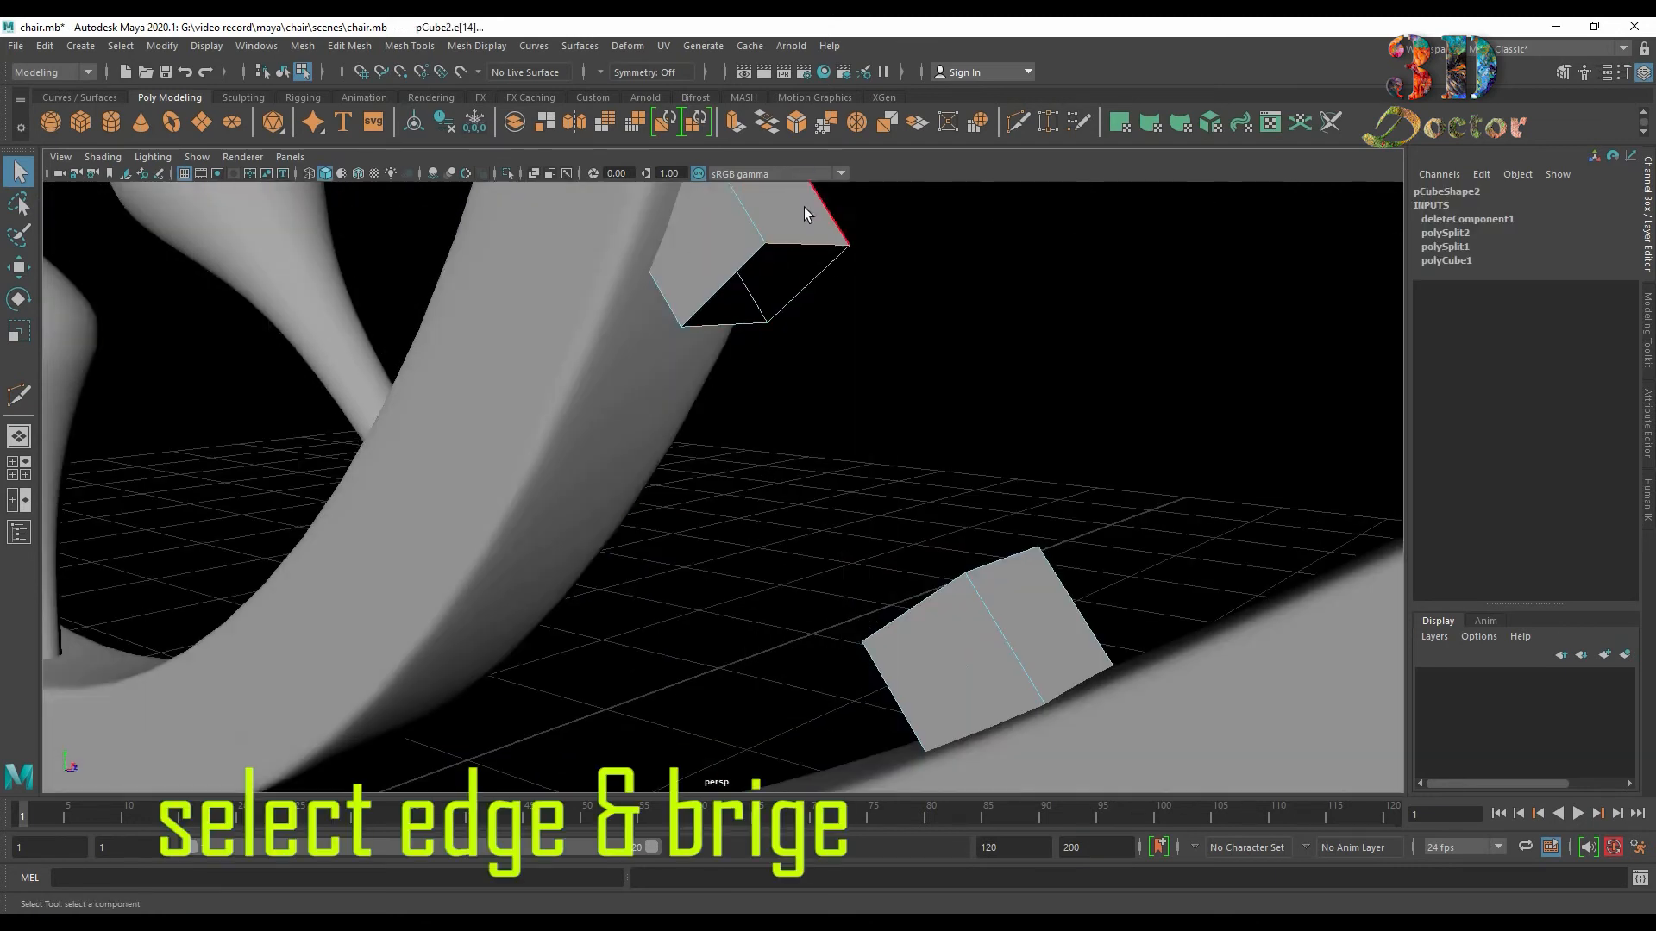
left_click(768, 125)
left_click_drag(887, 466, 971, 509, "alt")
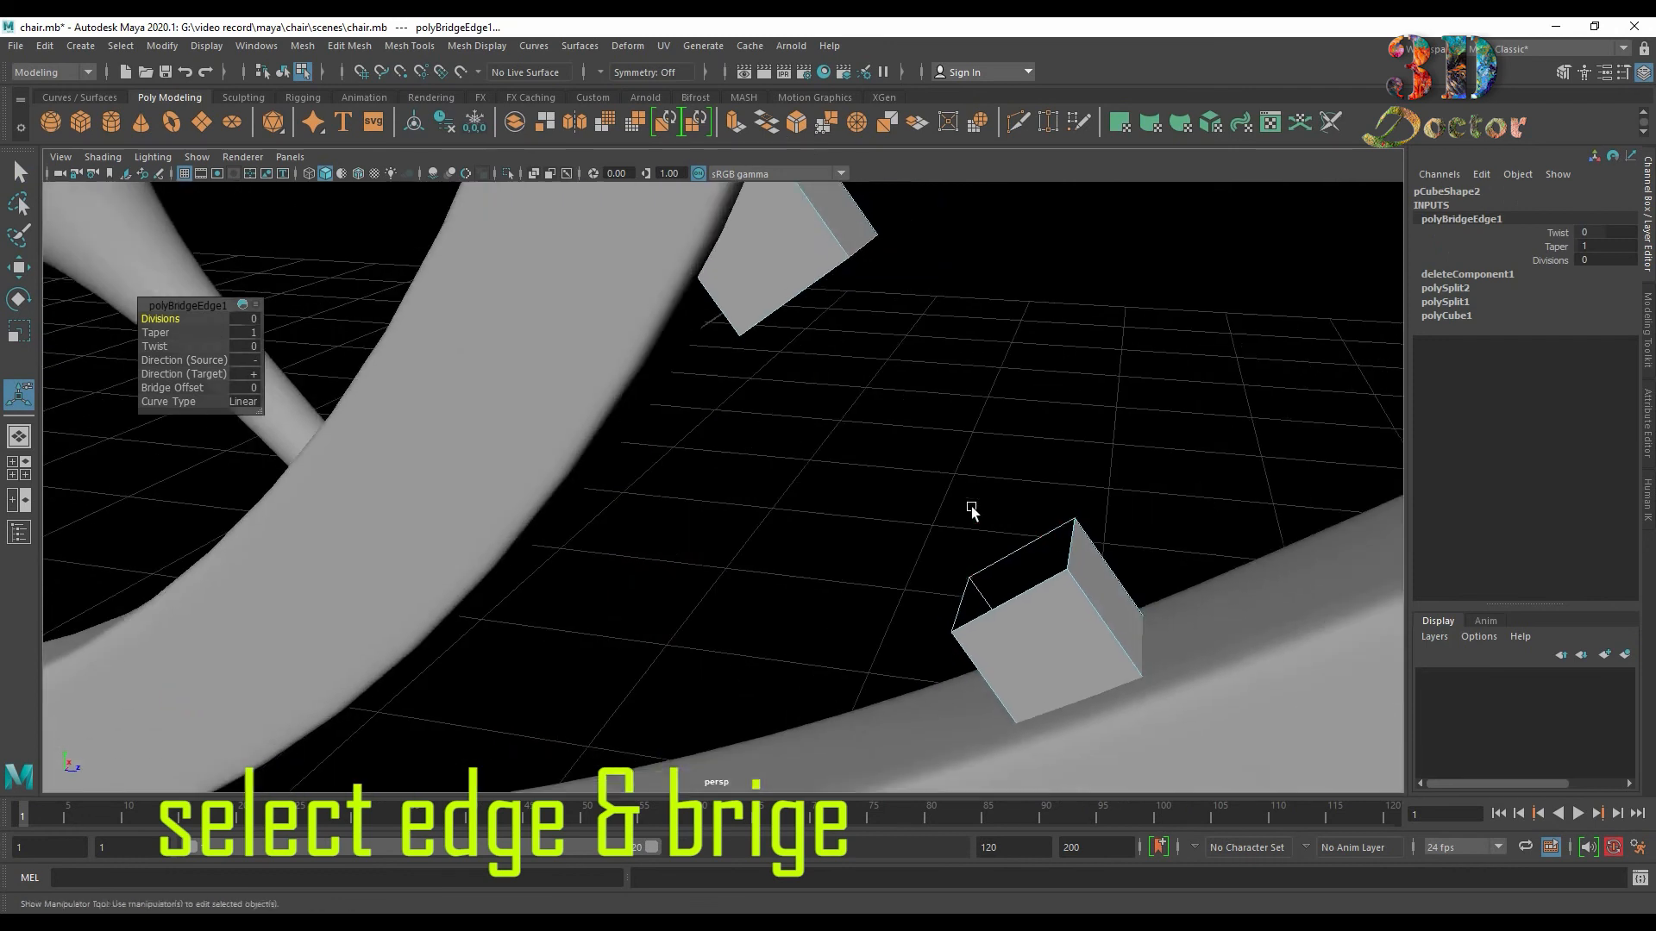
left_click(1002, 562)
left_click(761, 128)
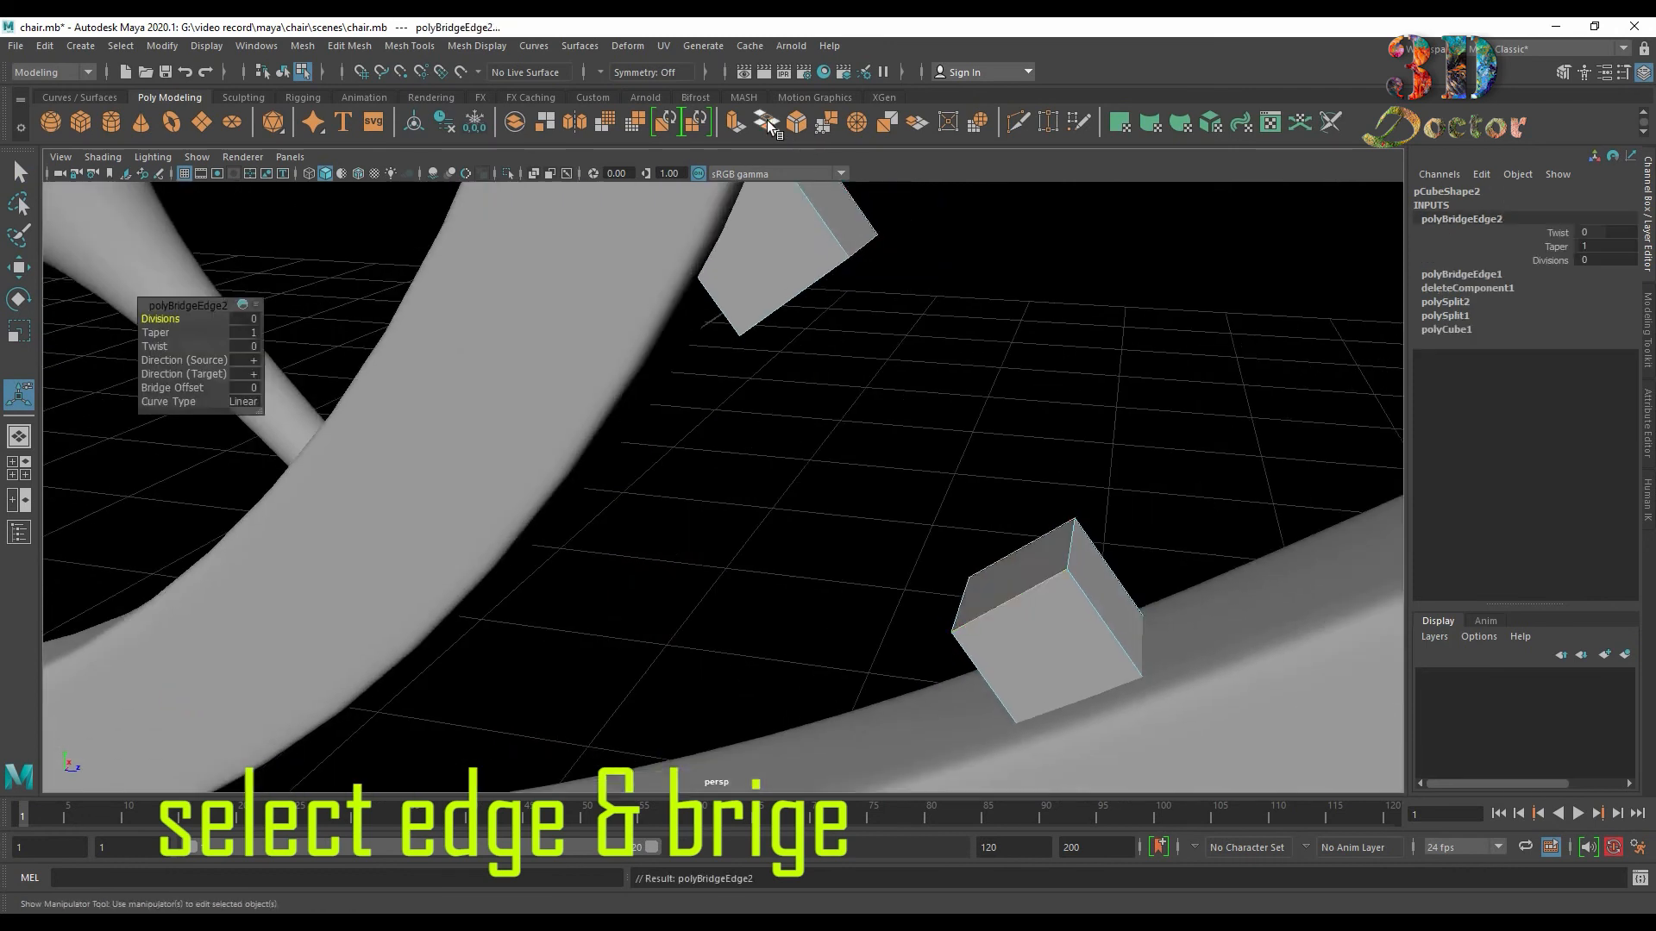
Delete the hidden outer end faces of both post blocks where they meet the wheel rim and the curved bar.
mouse_move(880, 466)
left_mouse_down("alt")
mouse_move(980, 437)
mouse_move(874, 457)
left_mouse_up("alt")
right_click_drag(747, 398, 709, 367)
key("4")
left_click_drag(897, 471, 845, 466, "alt")
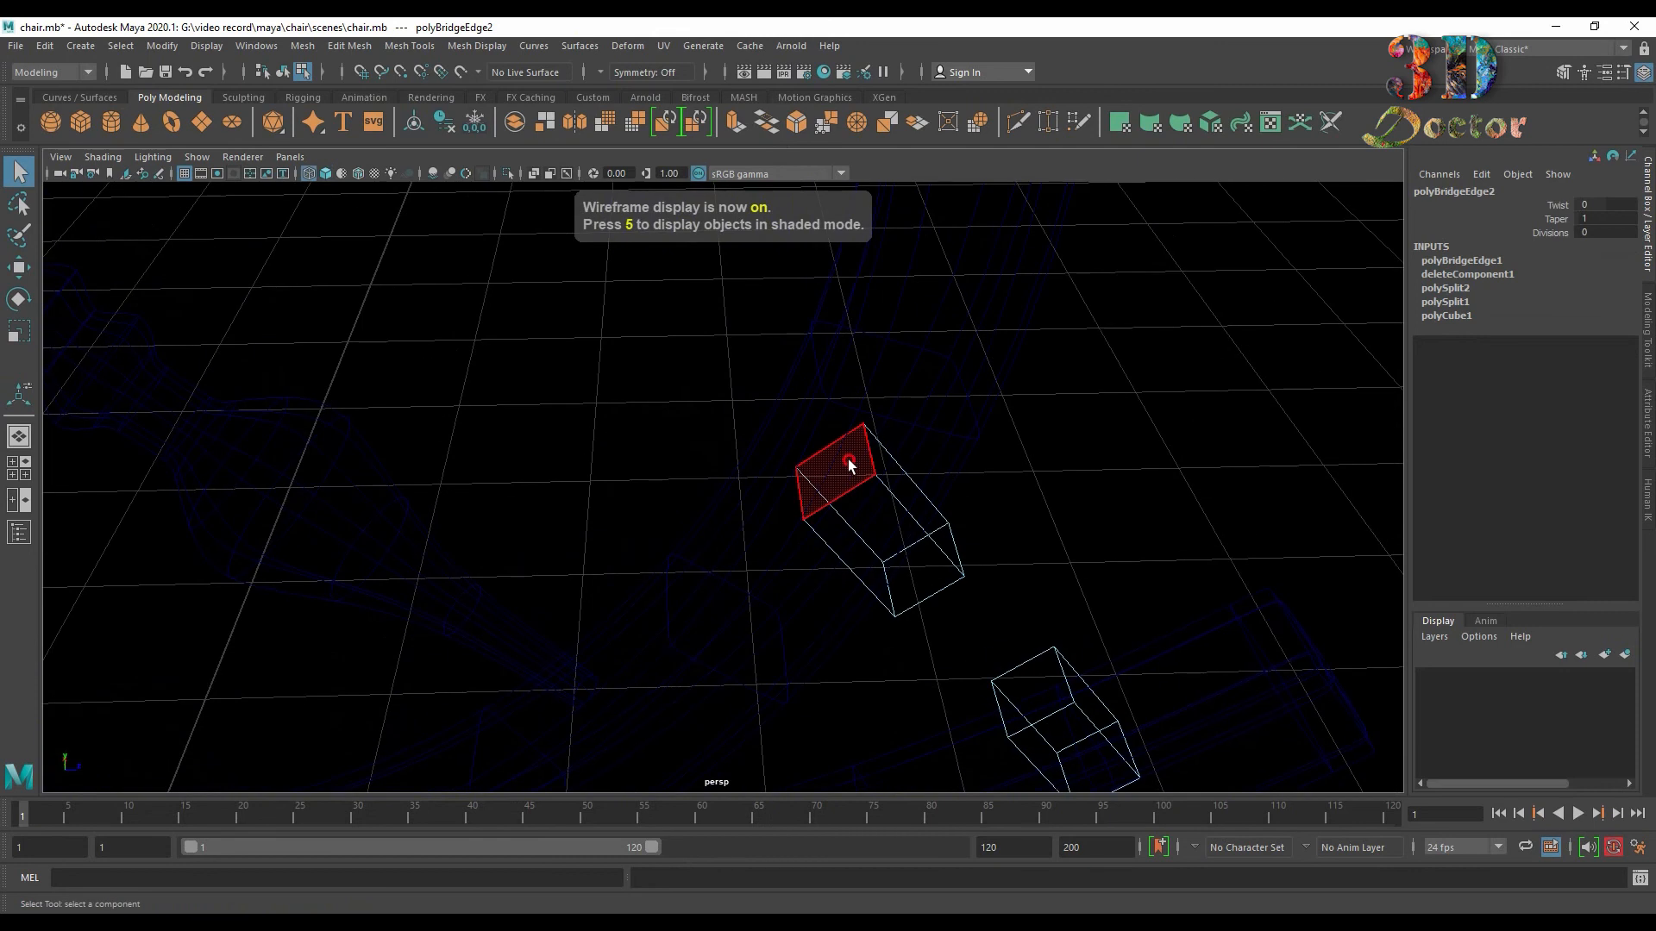
left_click(841, 470)
key("Delete")
mouse_move(875, 533)
left_mouse_down("alt")
mouse_move(1034, 473)
mouse_move(918, 505)
mouse_move(949, 554)
left_mouse_up("alt")
left_click(748, 370)
key("Delete")
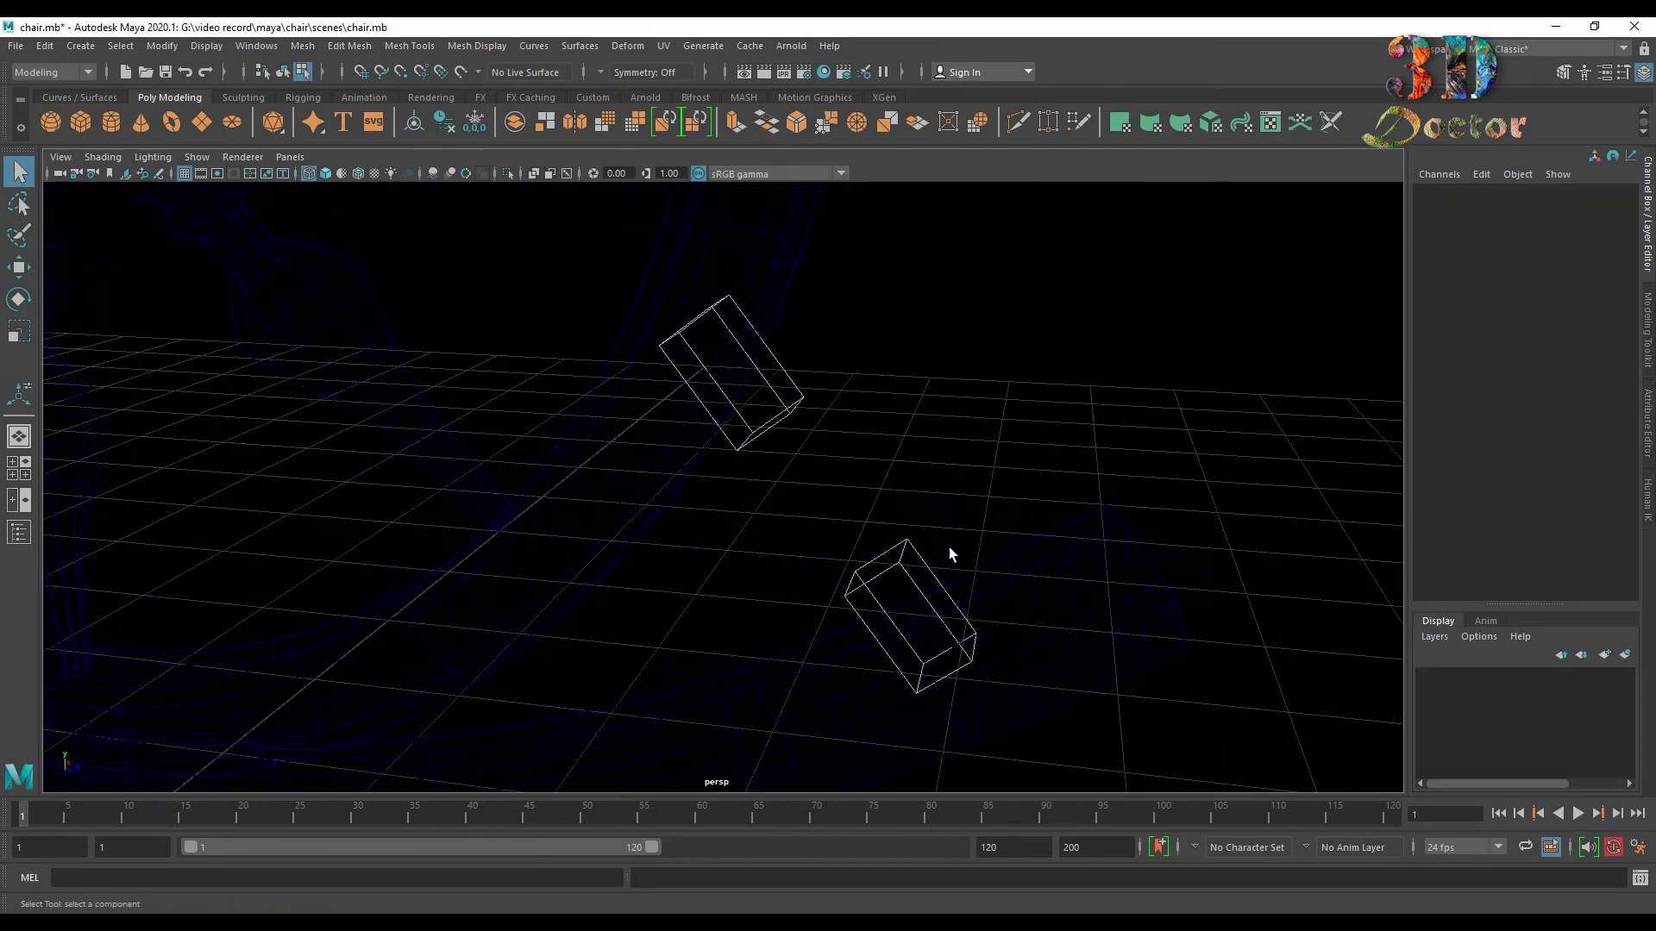
Bevel the edges of the post block at the wheel rim with 2 segments and a fraction of 0.1.
key("5")
scroll(861, 314, "up", 5)
middle_click_drag(862, 310, 846, 349, "alt")
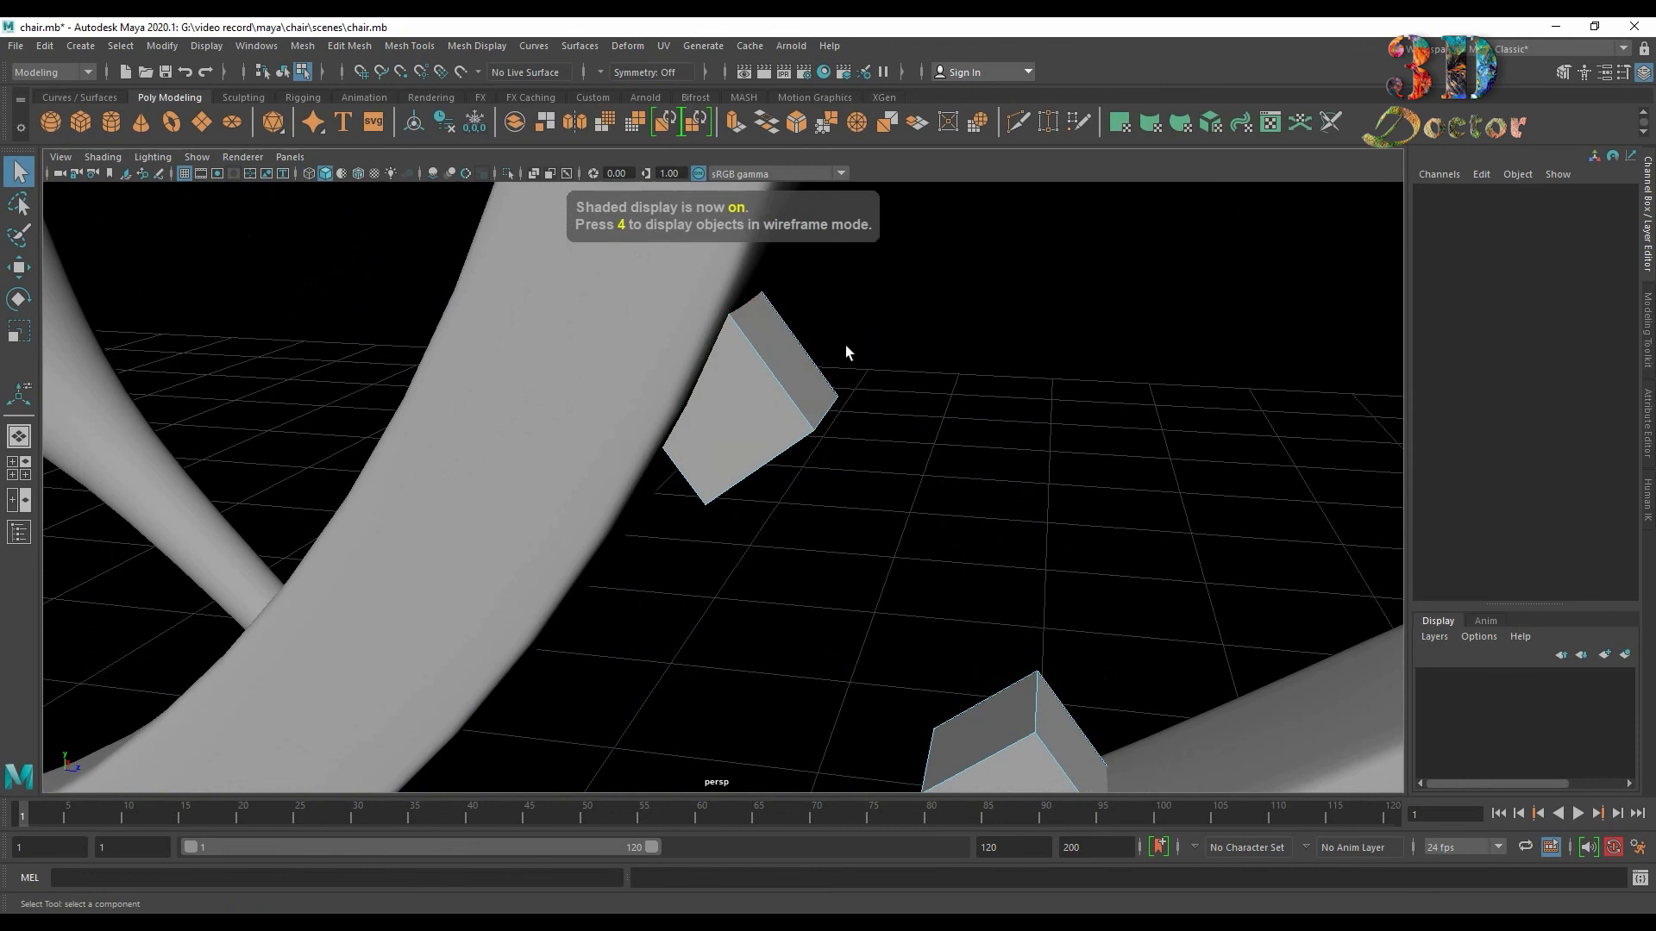
right_click_drag(691, 403, 705, 326)
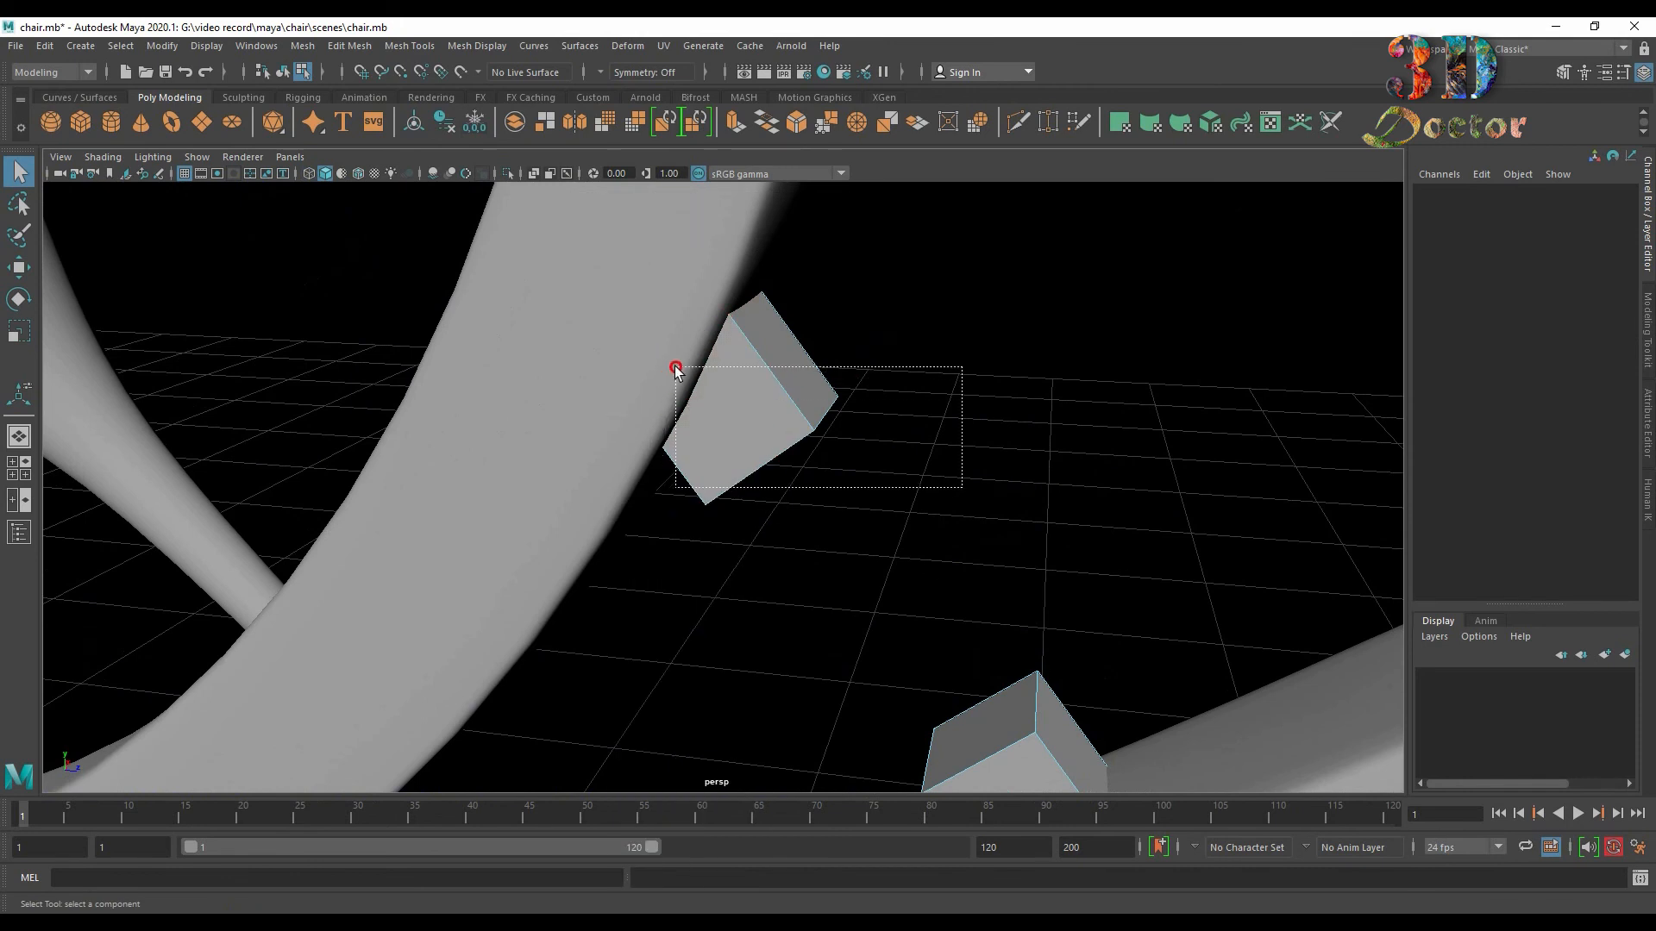
left_click_drag(675, 368, 677, 369)
left_click_drag(765, 462, 851, 384, "alt")
left_click(796, 123)
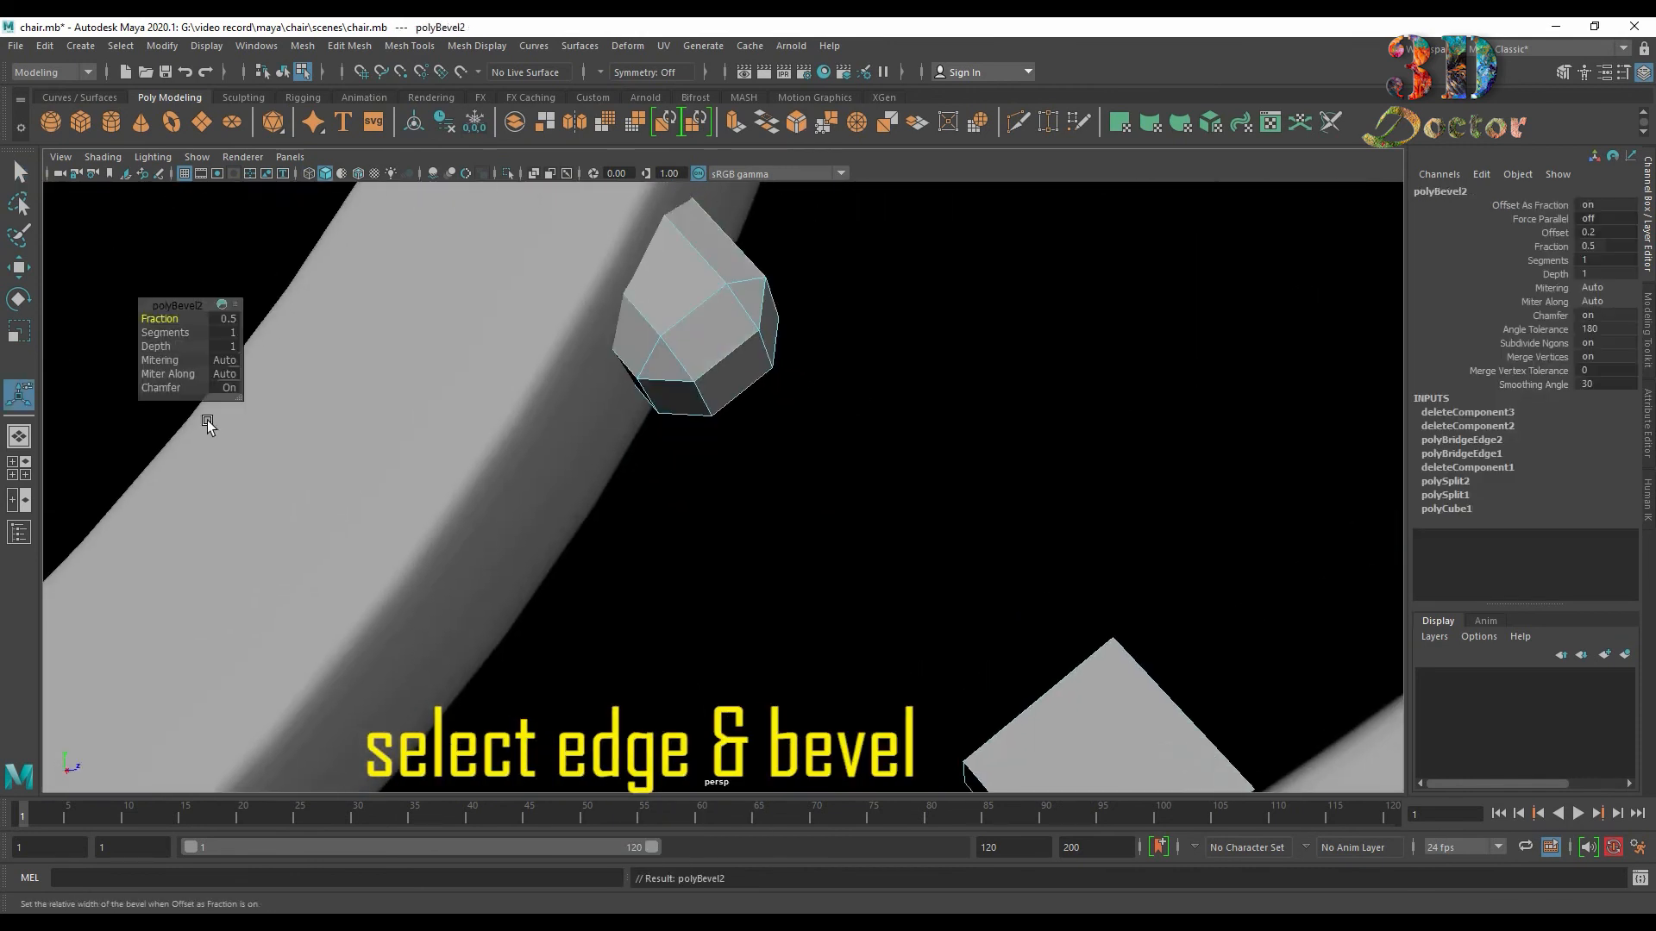
left_click_drag(162, 332, 168, 320)
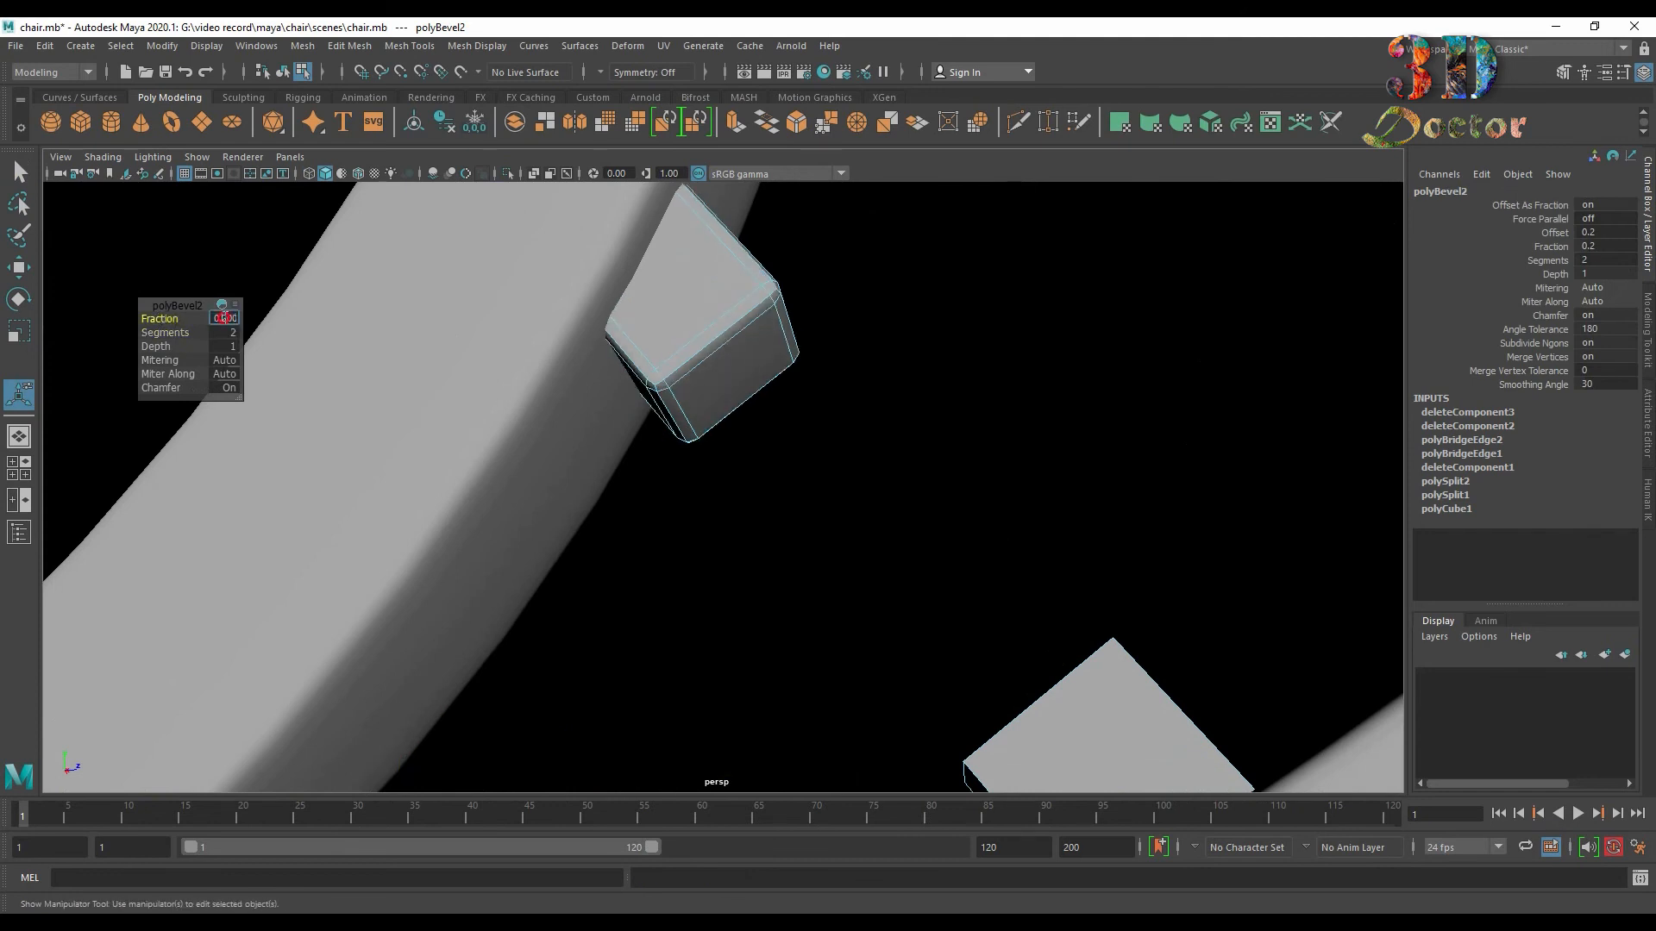
type("0.10")
key("Return")
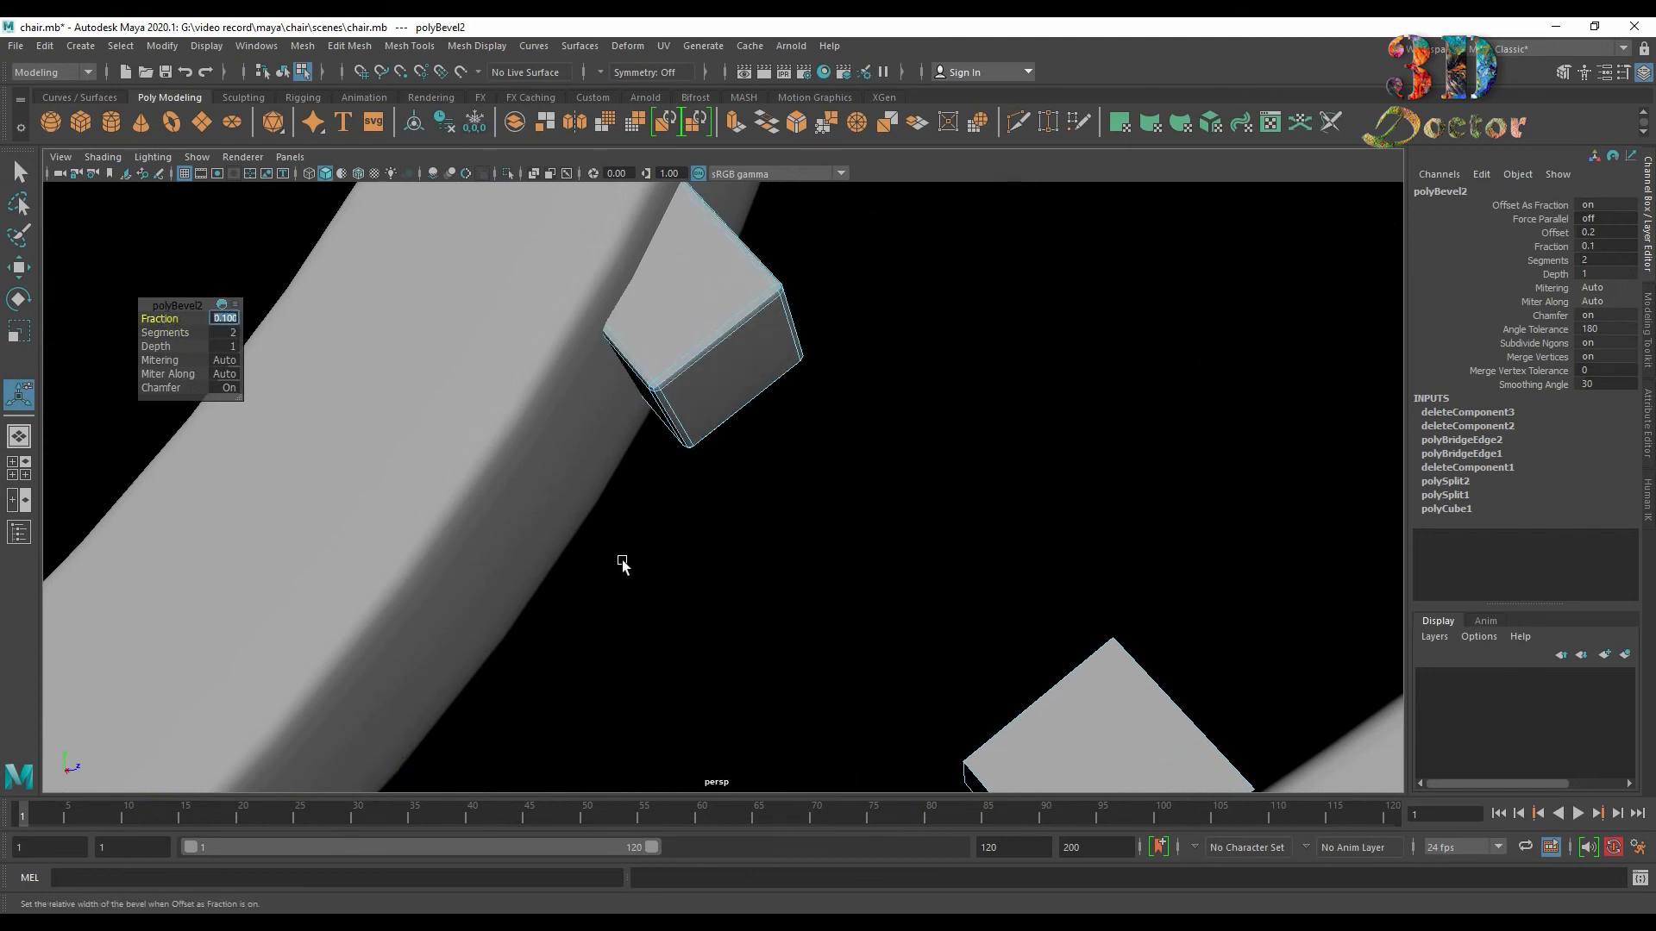
Preview the beveled post block with mesh smoothing and return it to the unsmoothed display.
right_click_drag(697, 340, 781, 316)
left_click(882, 282)
left_click(723, 309)
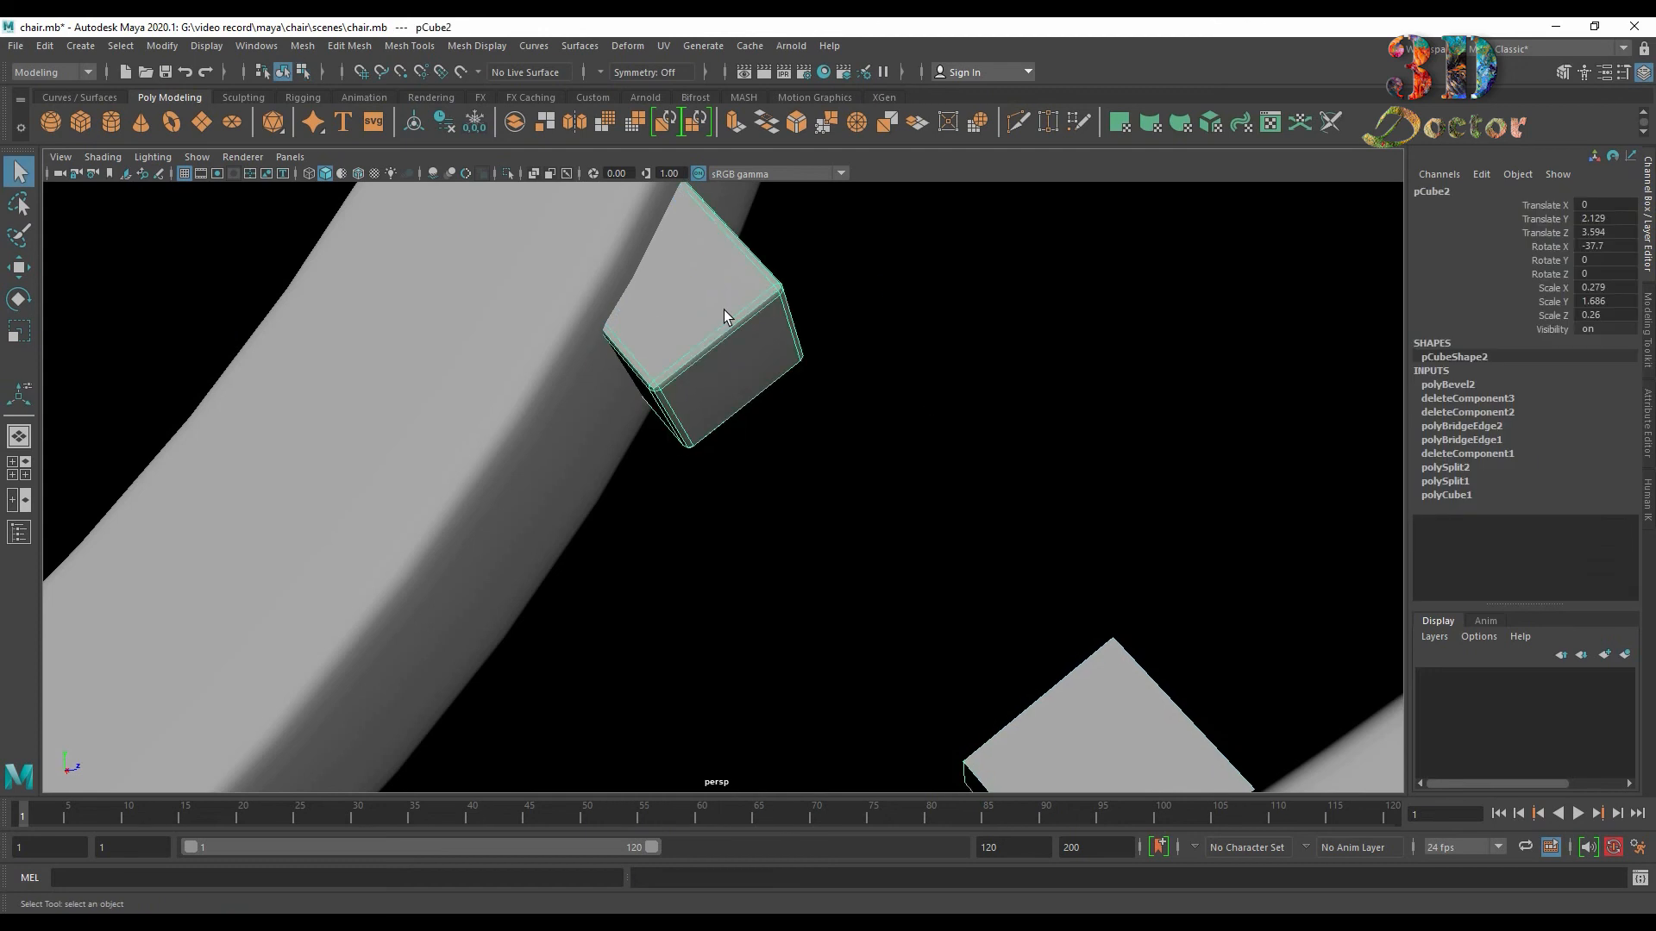
key("3")
key("1")
left_click(916, 338)
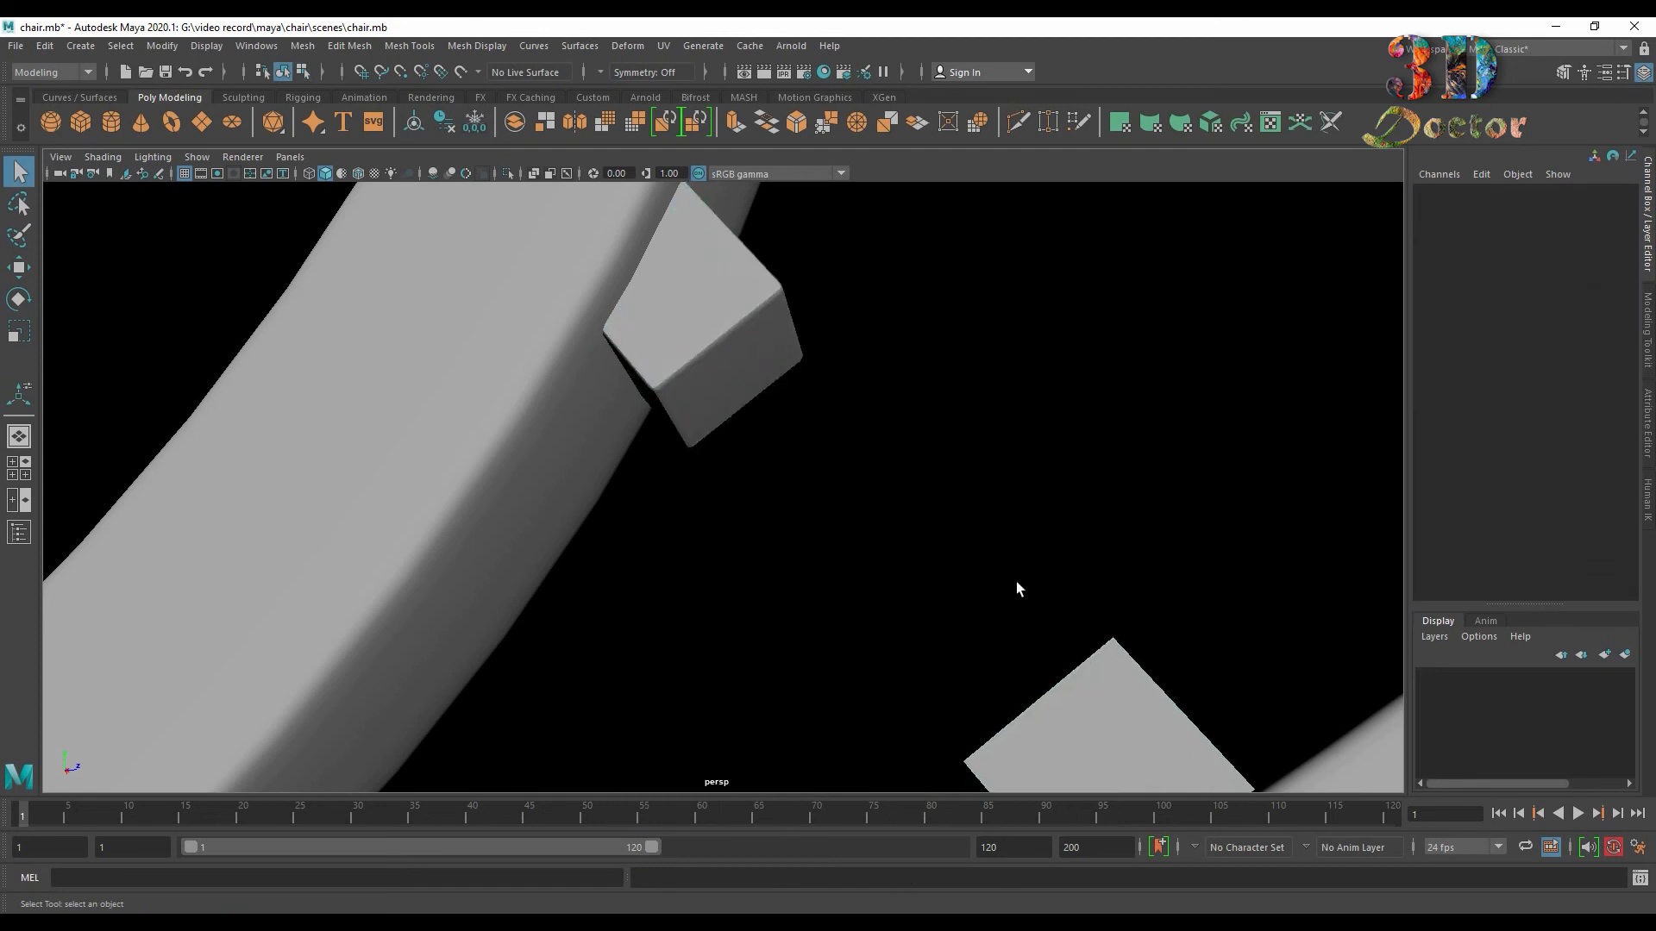
Bevel the edges of the post block on the curved bar with 2 segments and a fraction of 0.1.
left_click_drag(1016, 582, 865, 325, "alt")
left_click(931, 455)
left_click(632, 312)
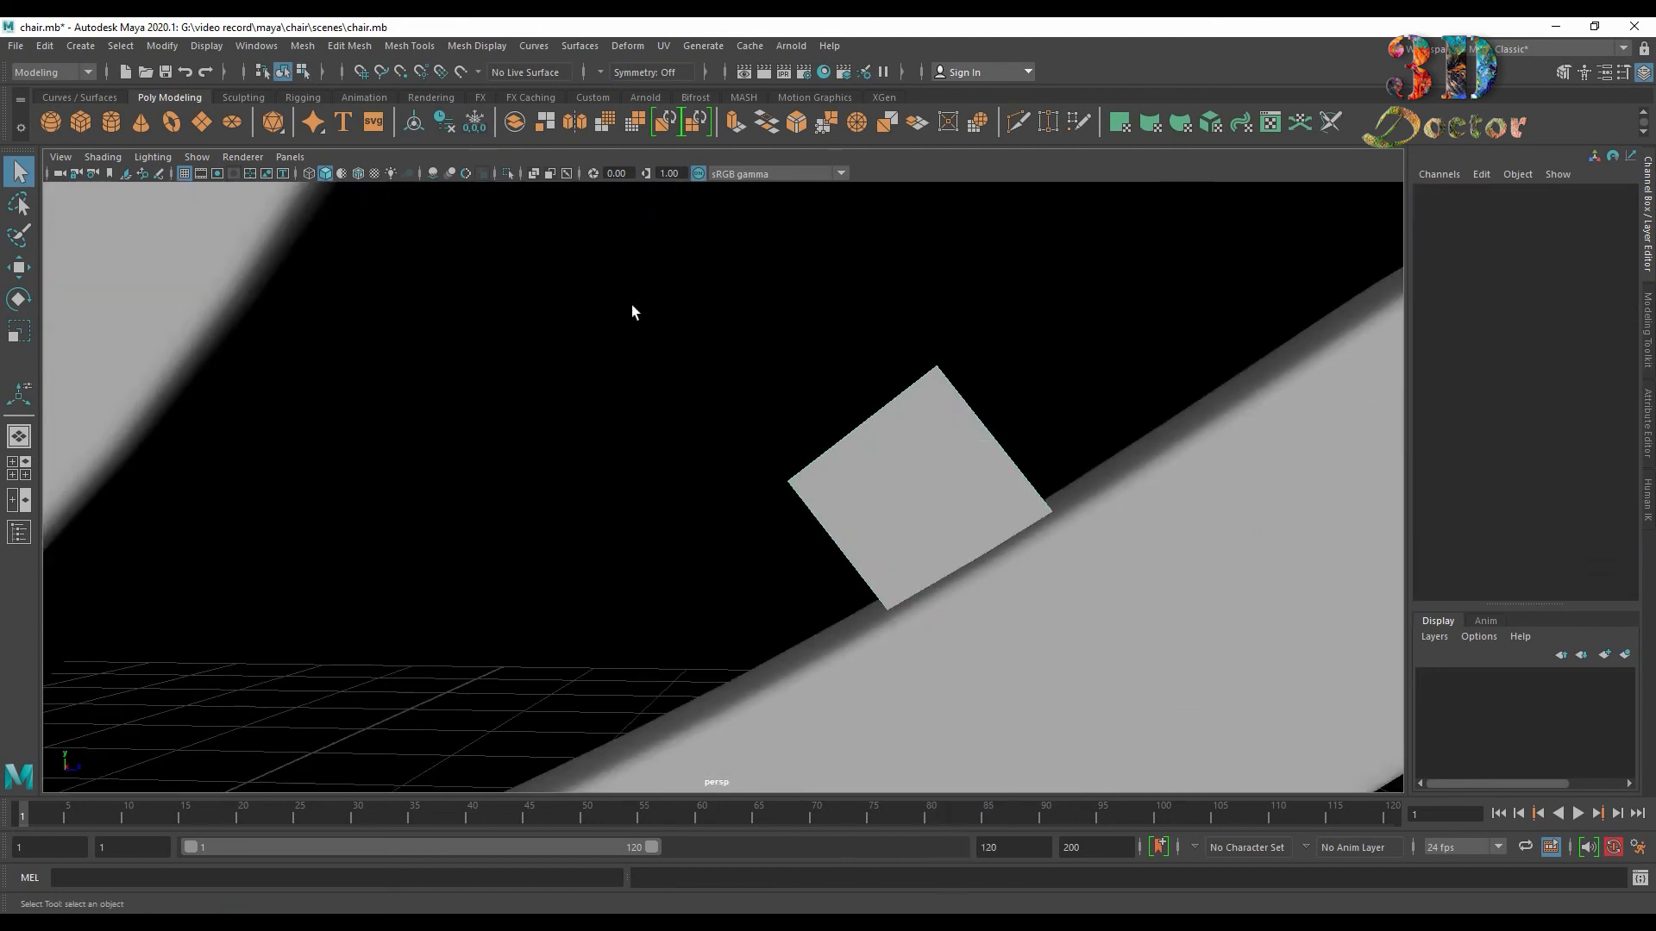
left_click_drag(620, 280, 995, 515)
left_click_drag(975, 443, 792, 224, "alt")
left_click(797, 123)
left_click_drag(166, 333, 177, 333)
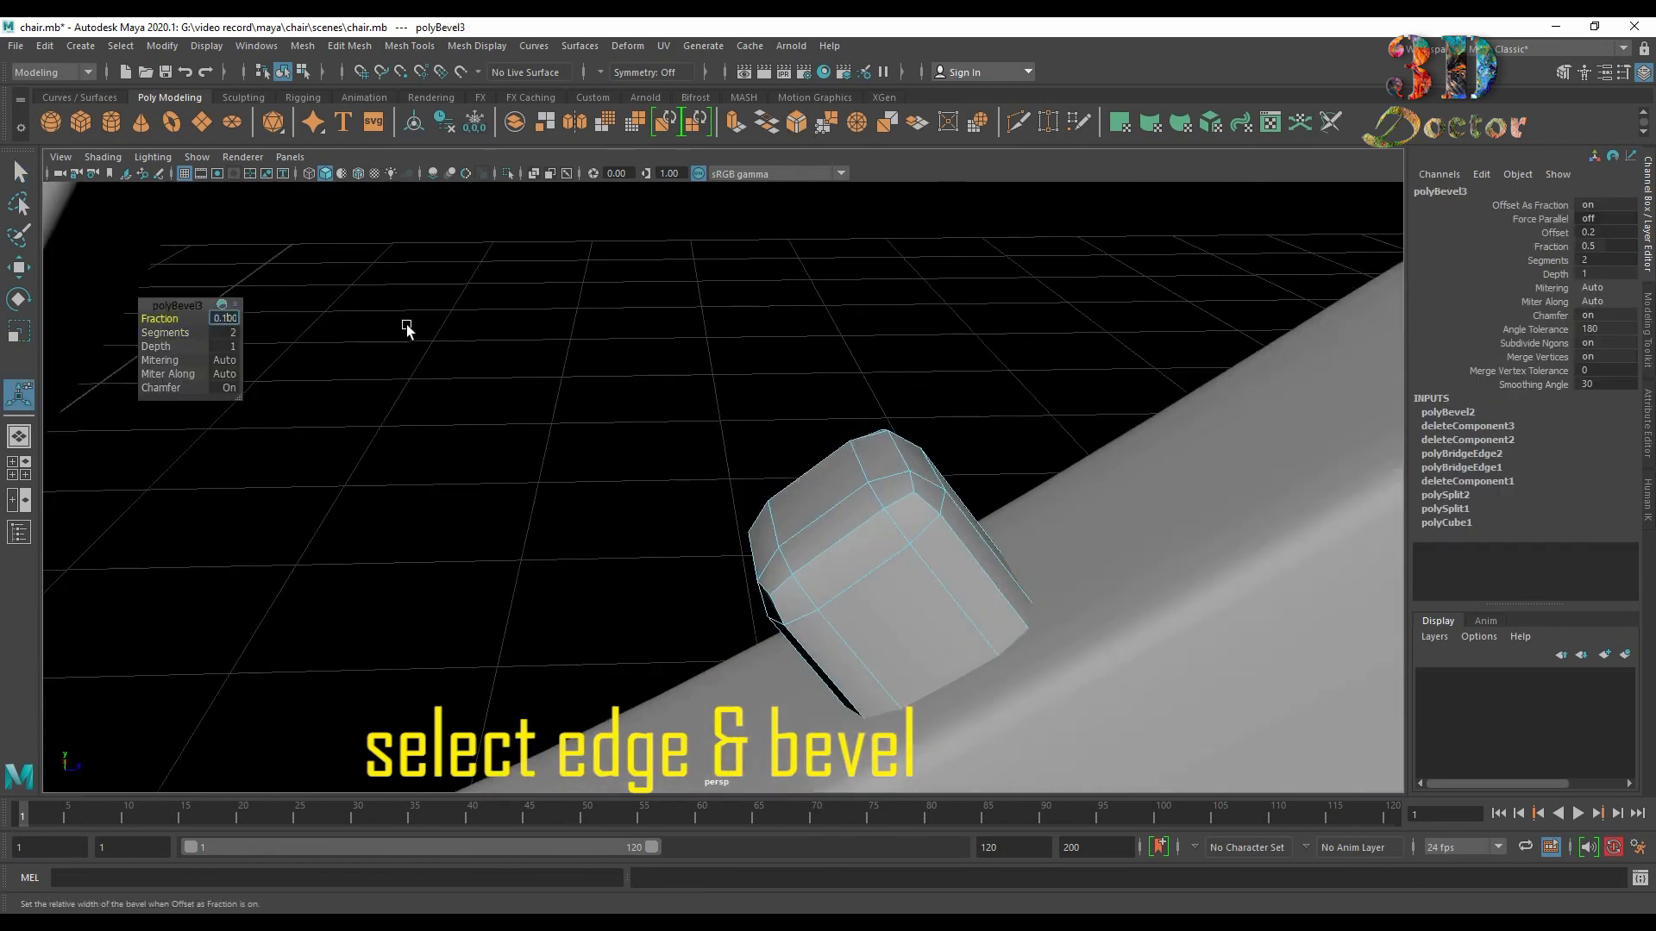
type("0.1")
key("Return")
Delete the construction history of the beveled post blocks and deselect them.
right_click_drag(825, 438, 1024, 363)
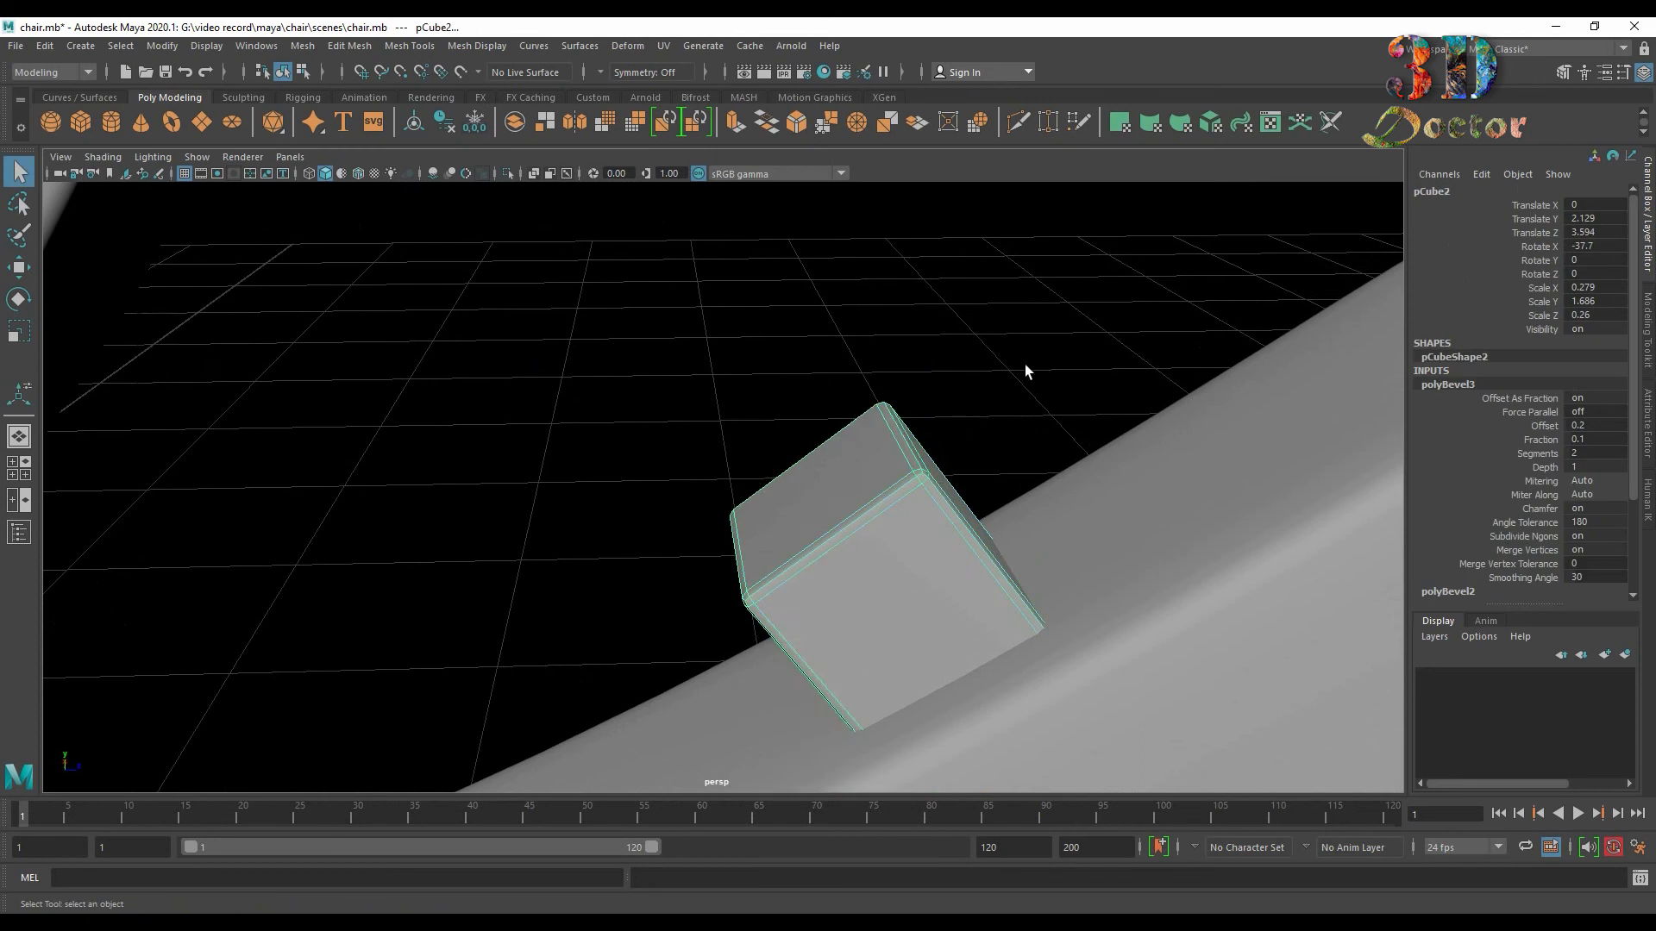
left_click_drag(1024, 364, 781, 340, "alt")
left_click(43, 46)
mouse_move(189, 246)
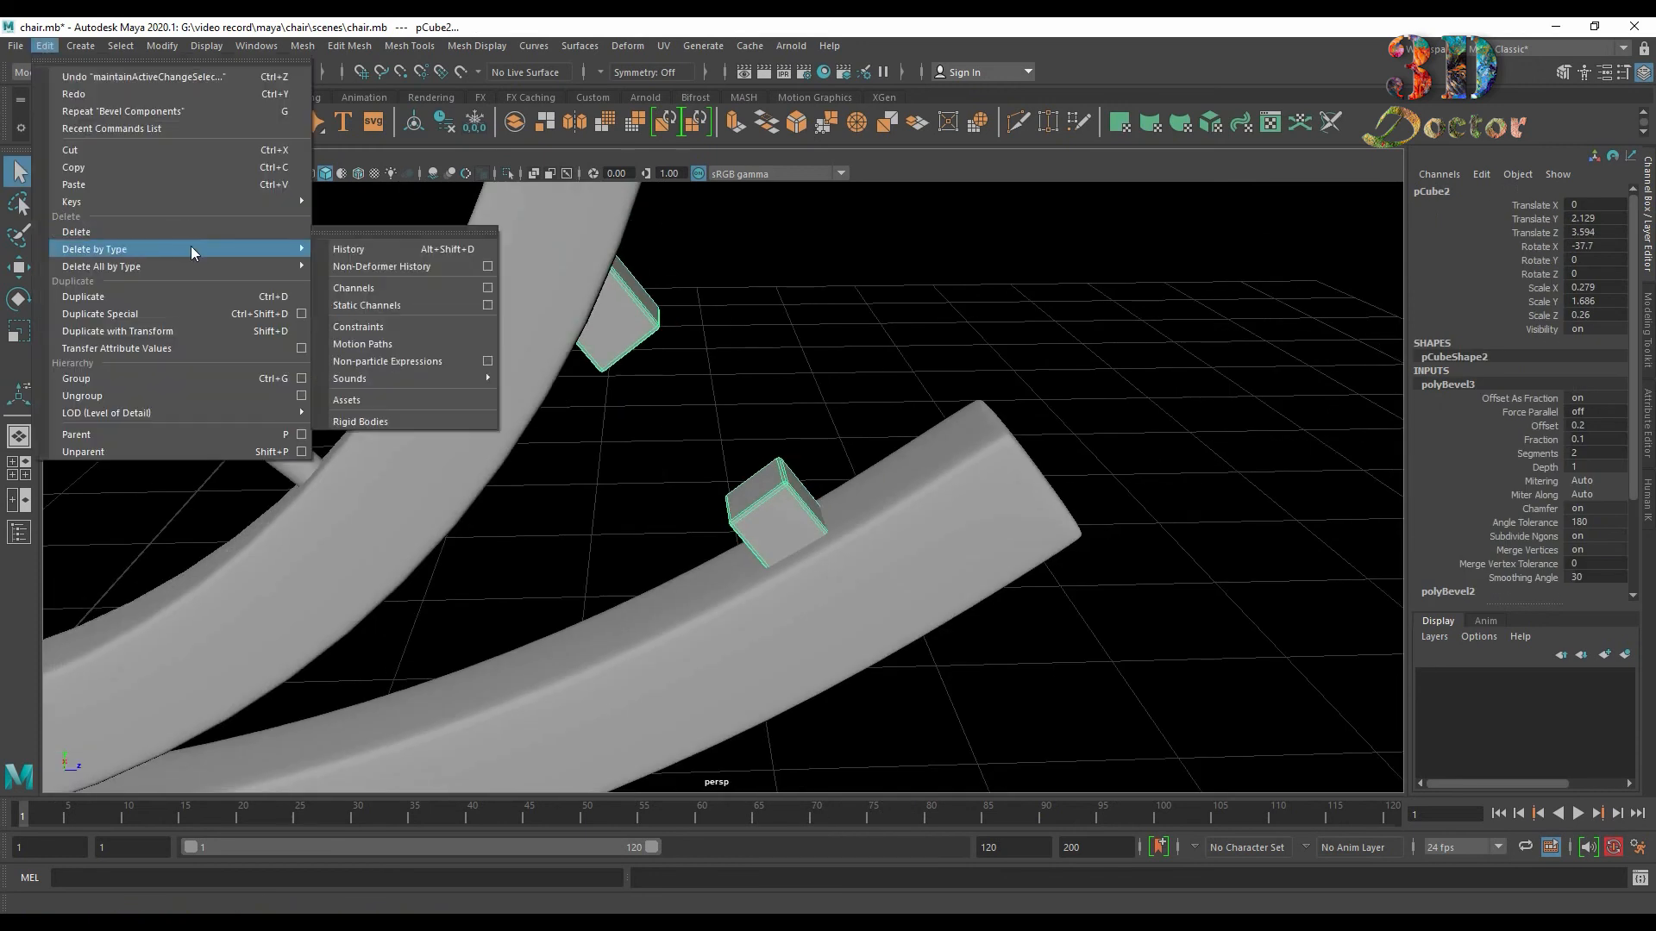
left_click(345, 249)
left_click(724, 379)
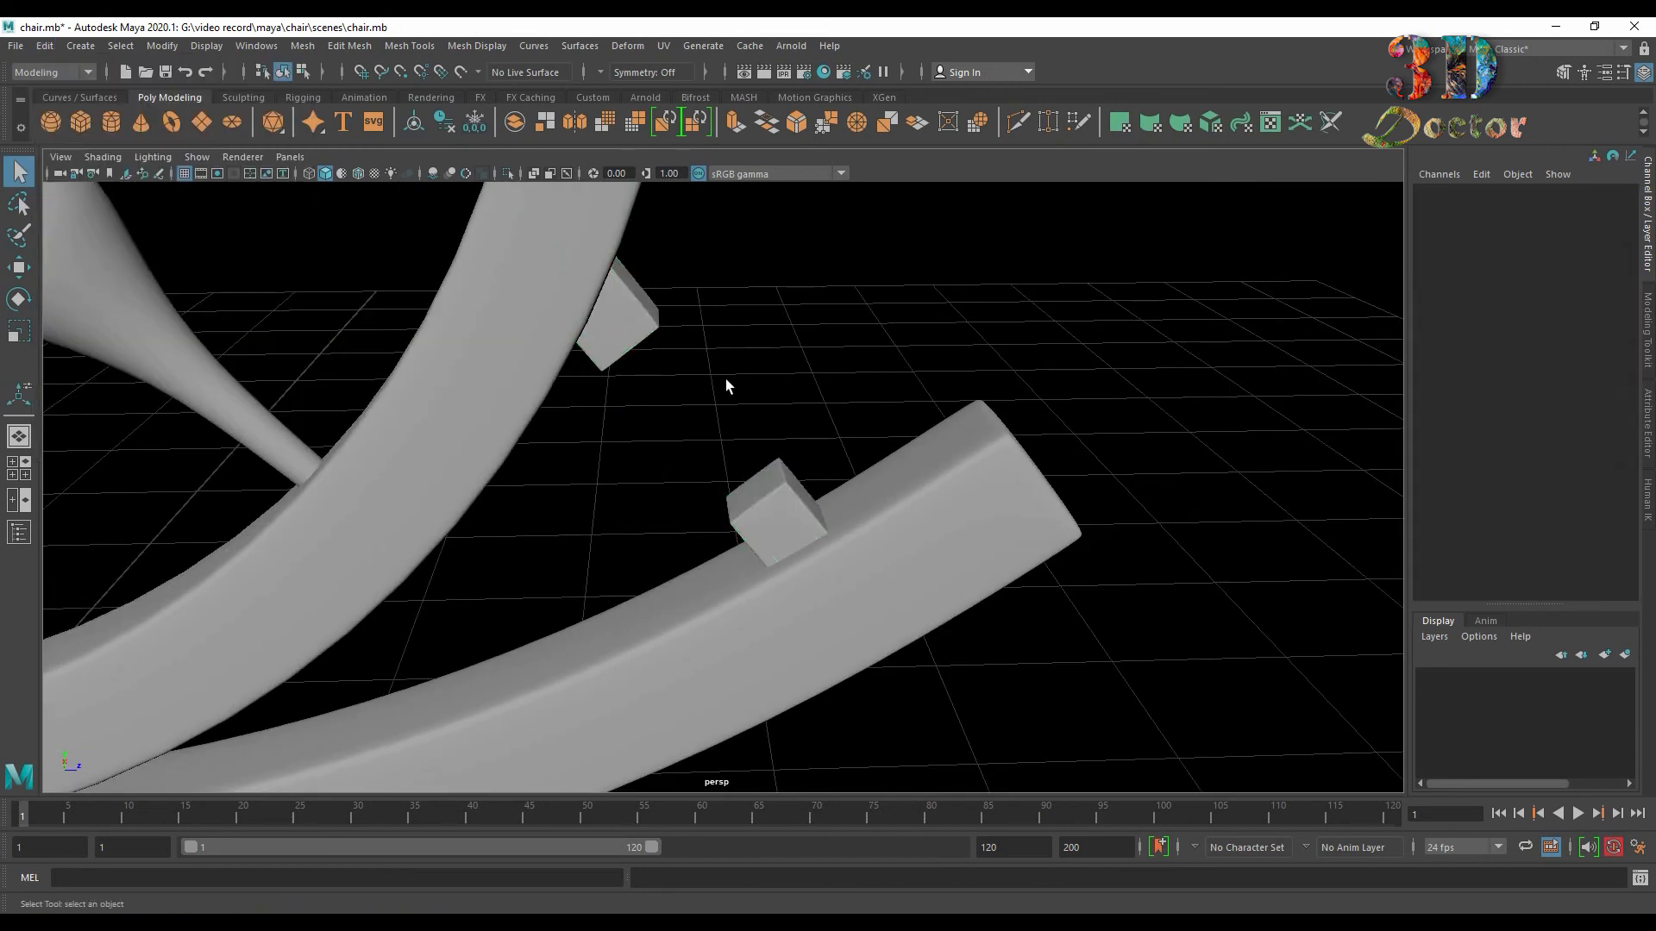
left_click_drag(726, 379, 731, 478, "alt")
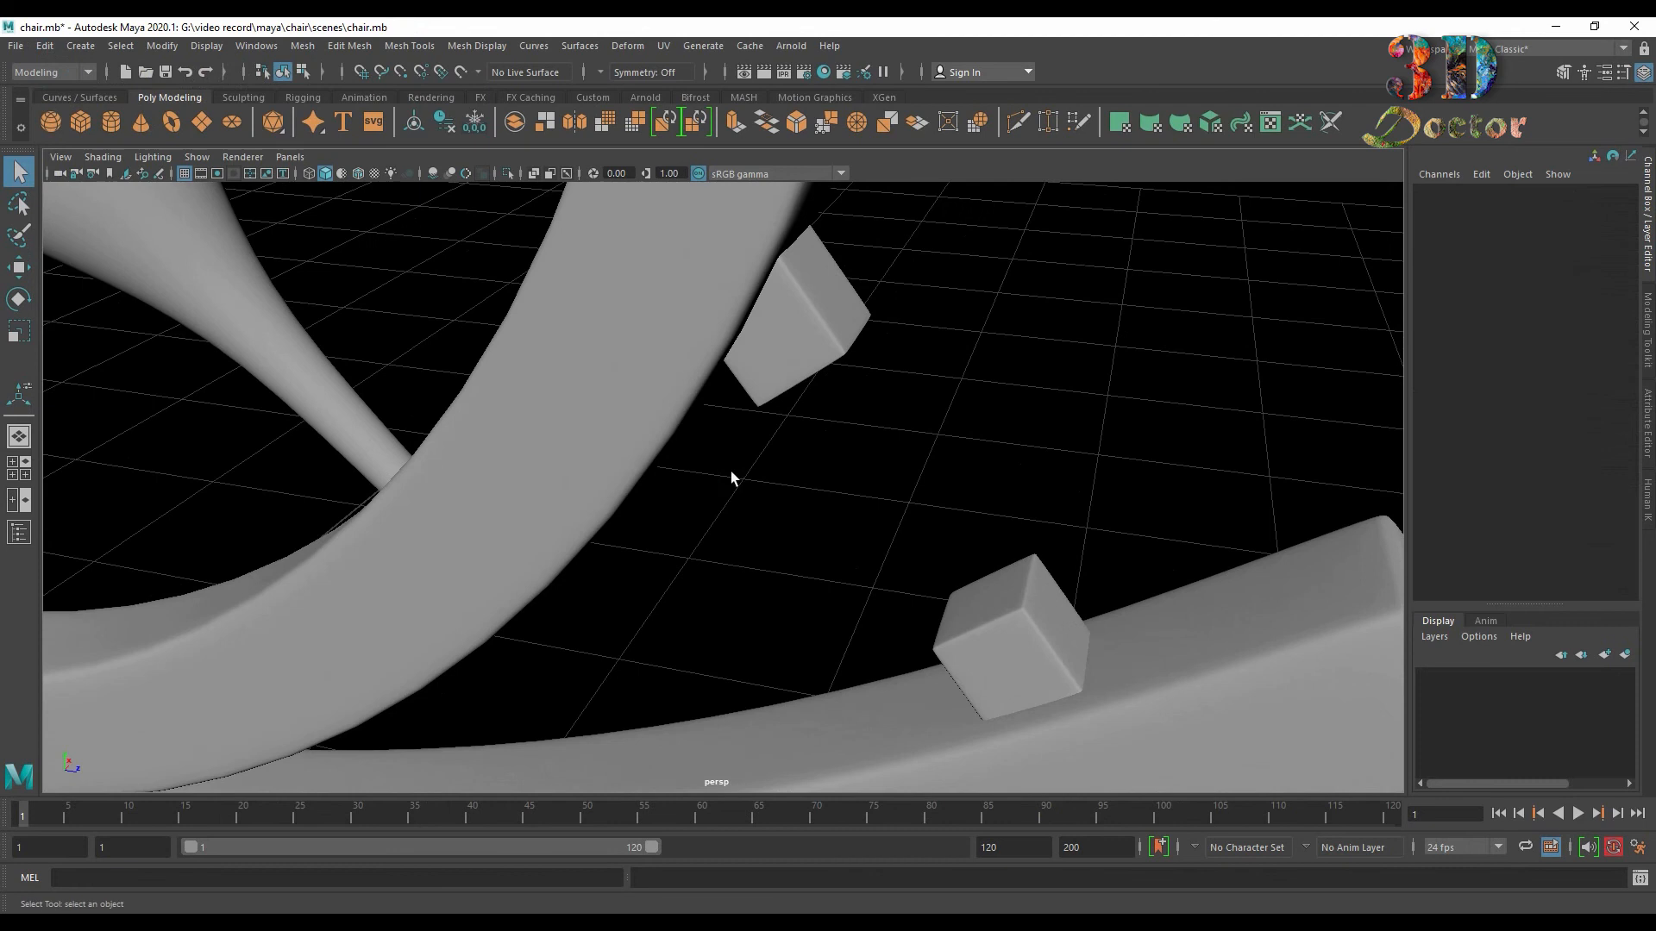
scroll(835, 442, "down", 5)
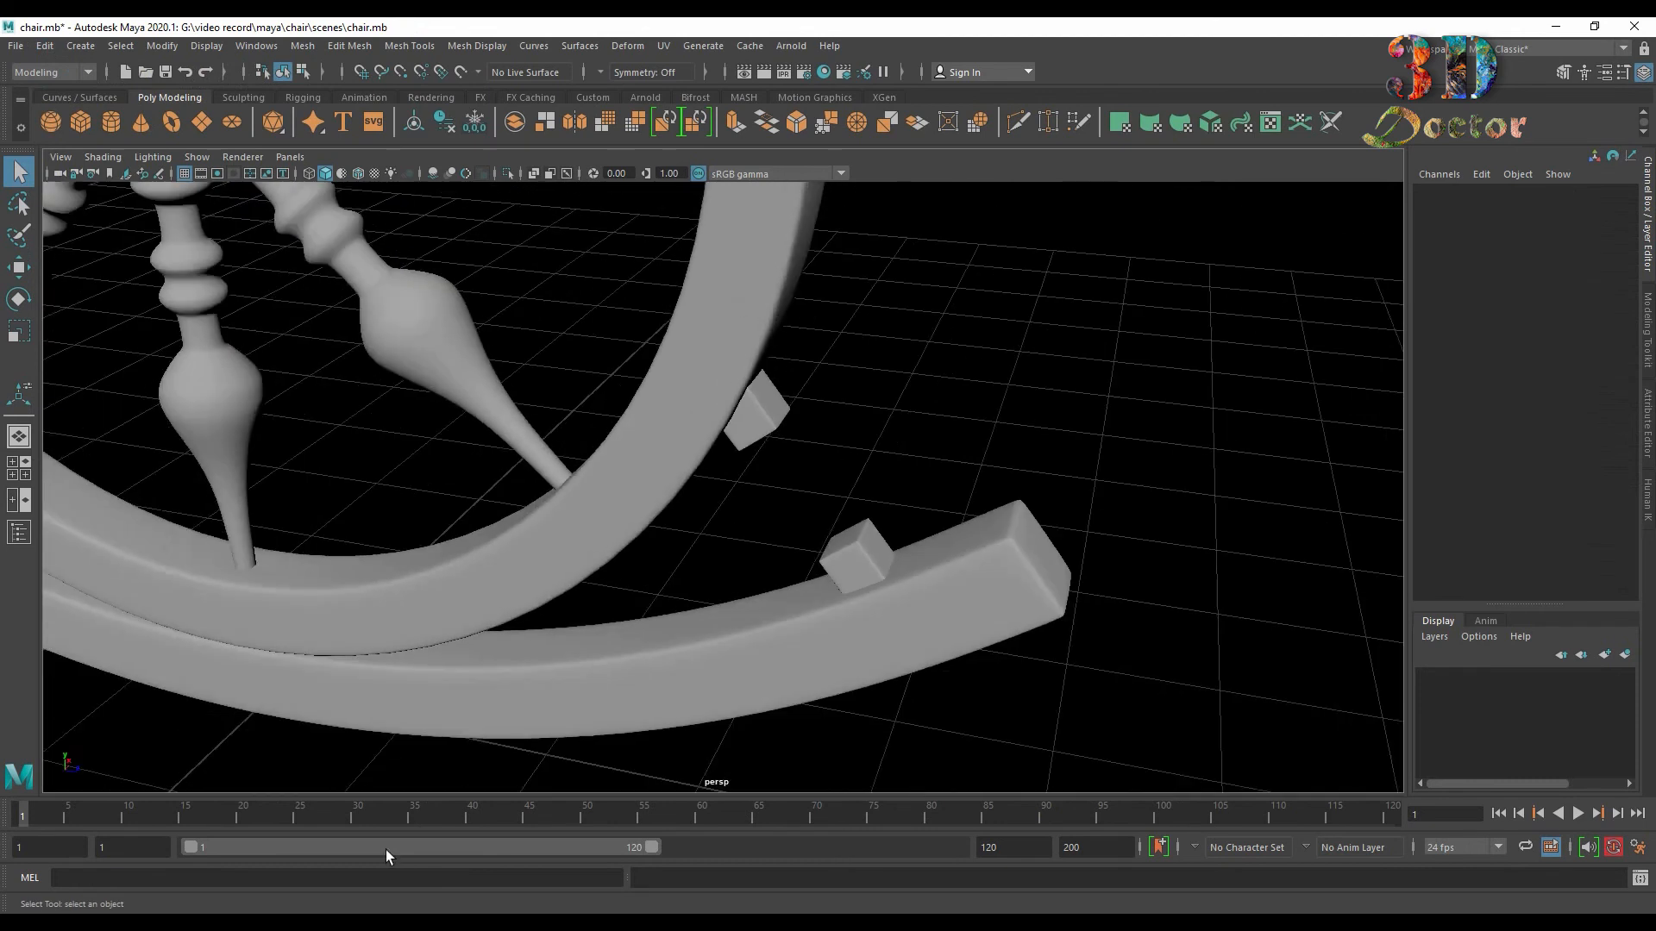
scroll(345, 240, "down", 5)
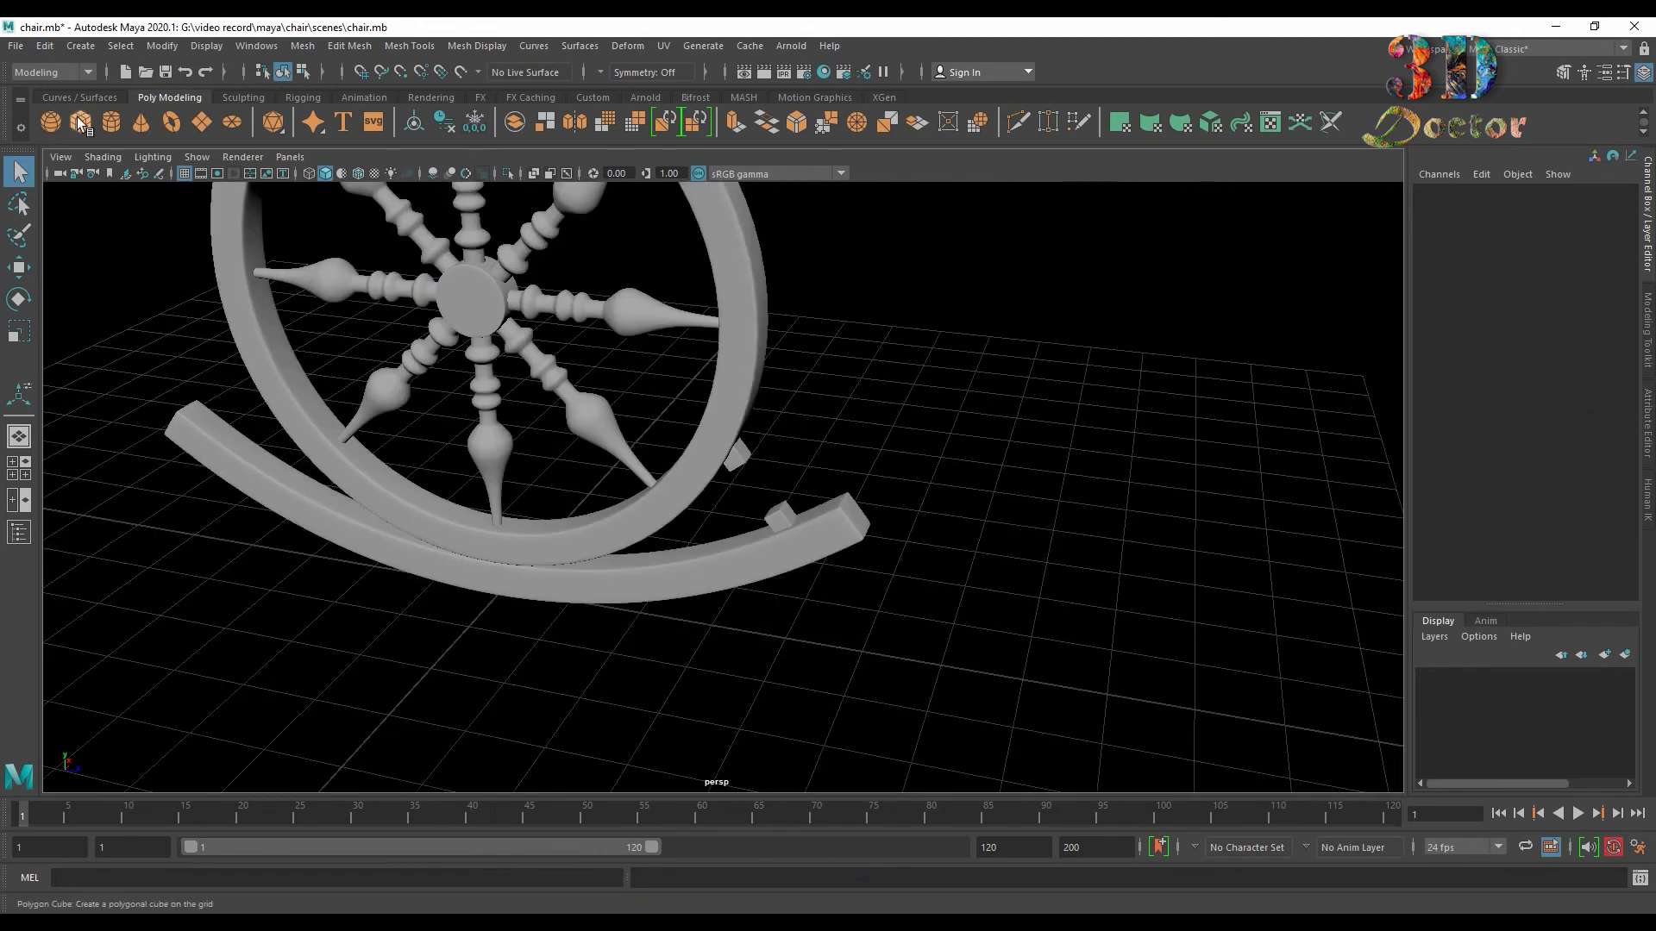
Create a polygon cylinder at the origin and set its axis subdivisions to 8.
left_click(112, 122)
scroll(634, 613, "up", 3)
middle_click_drag(633, 613, 716, 424, "alt")
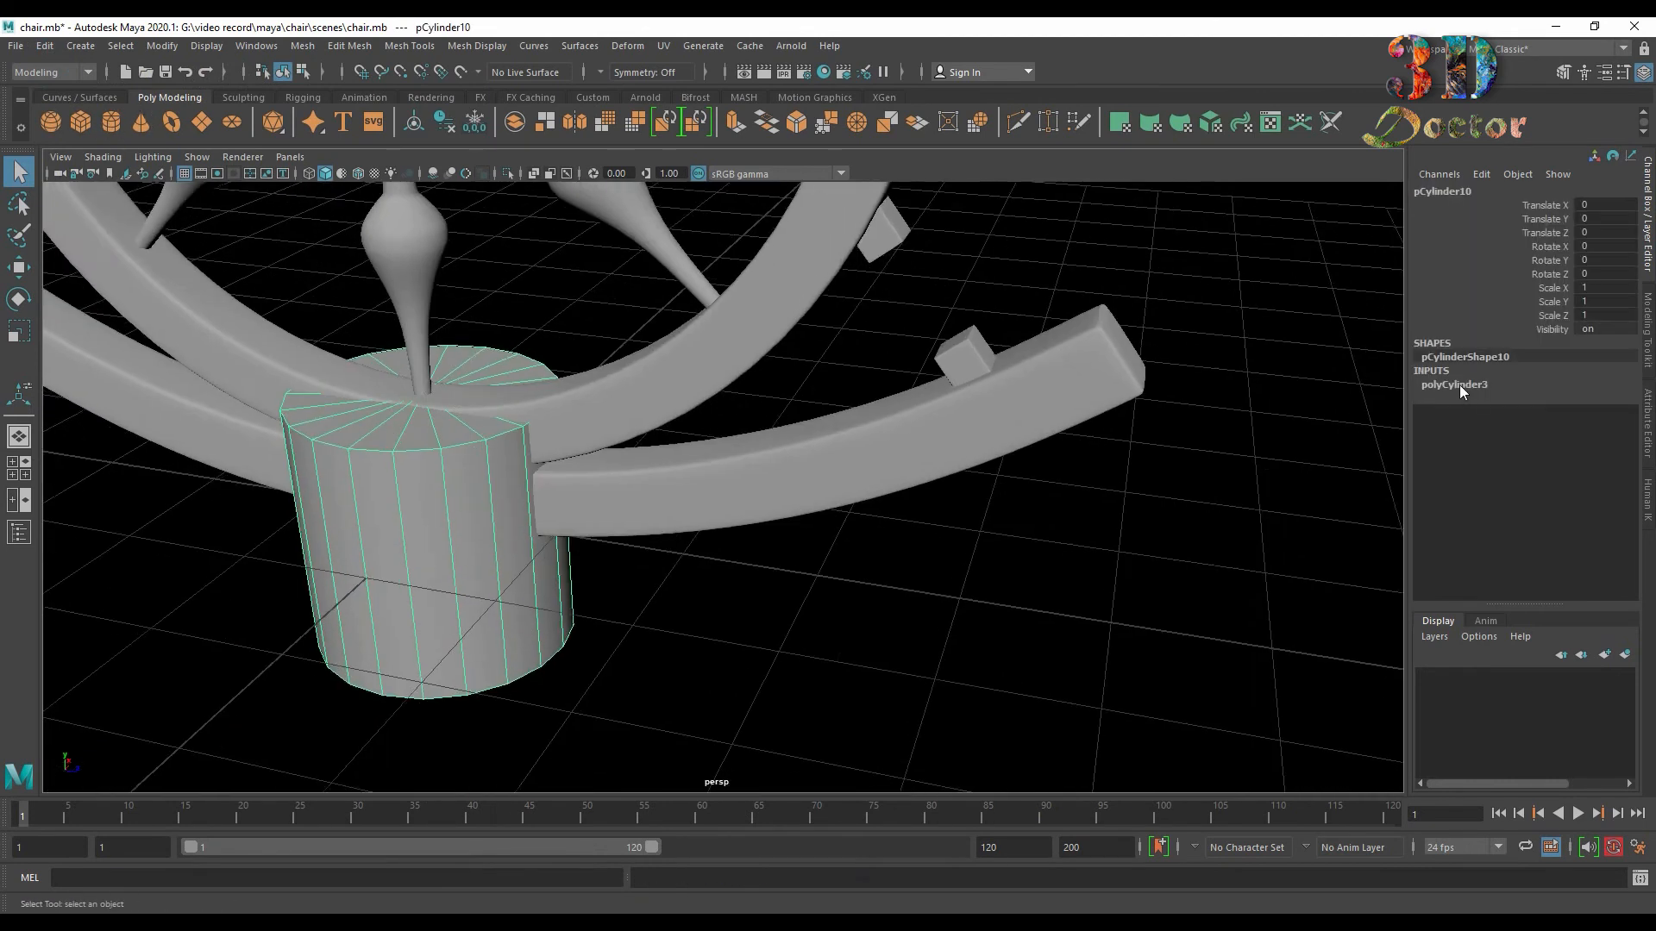
left_click(1457, 384)
left_click(1526, 425)
middle_click_drag(1052, 517, 952, 536)
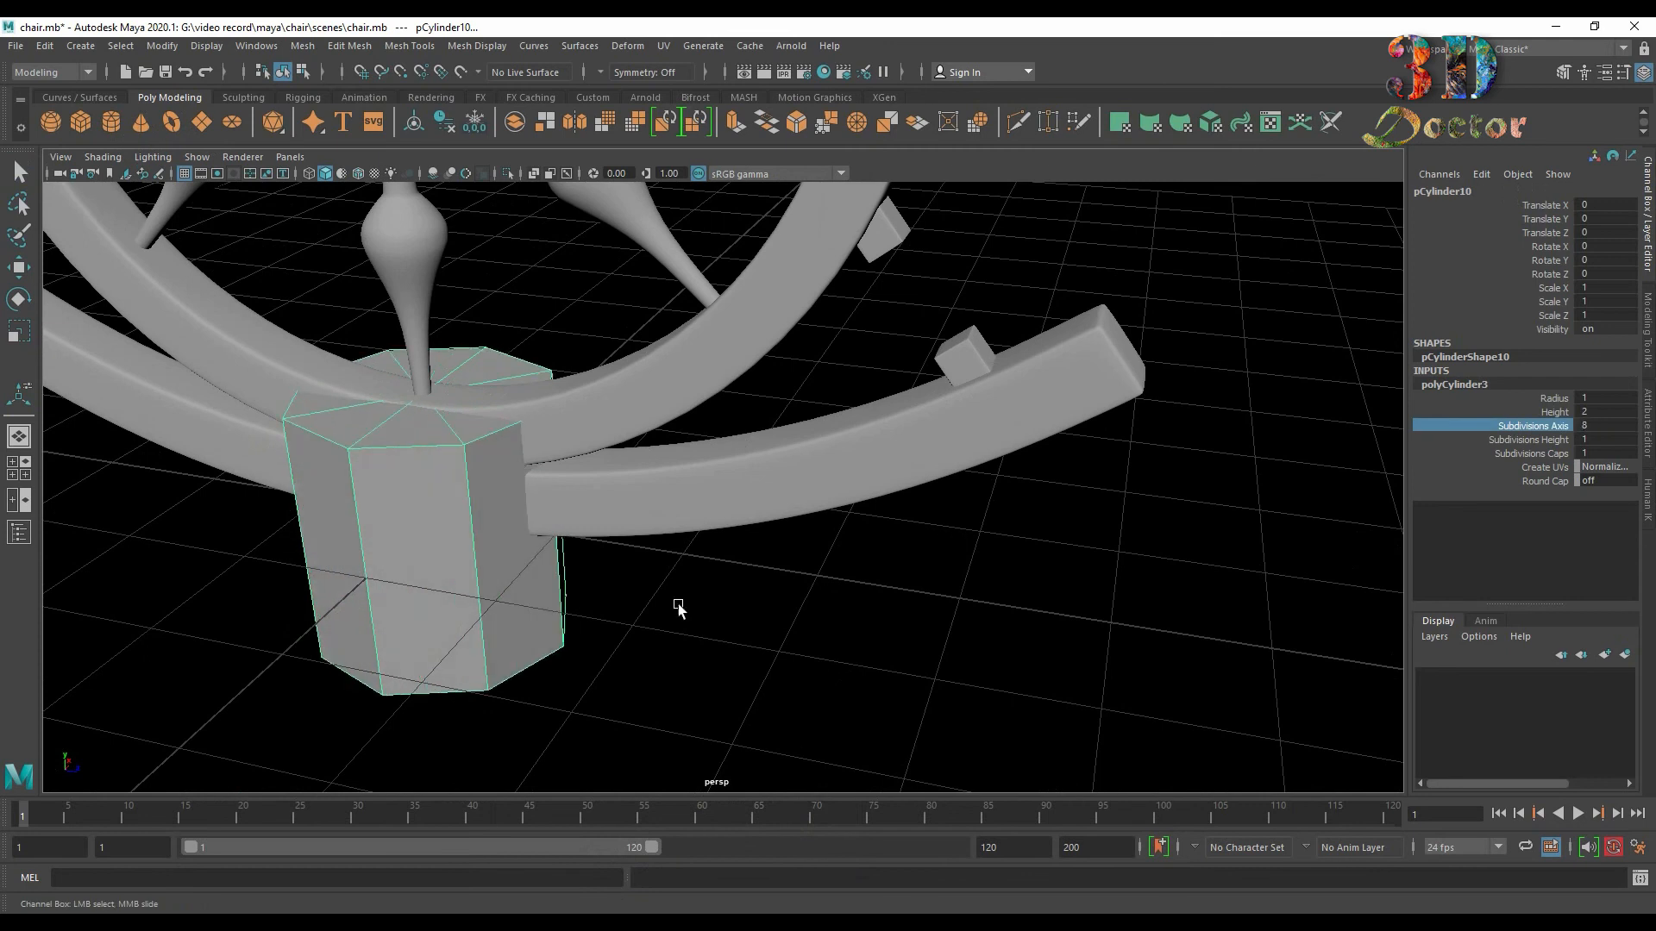
Delete the cap faces at both ends of the cylinder.
key("q")
key("F11")
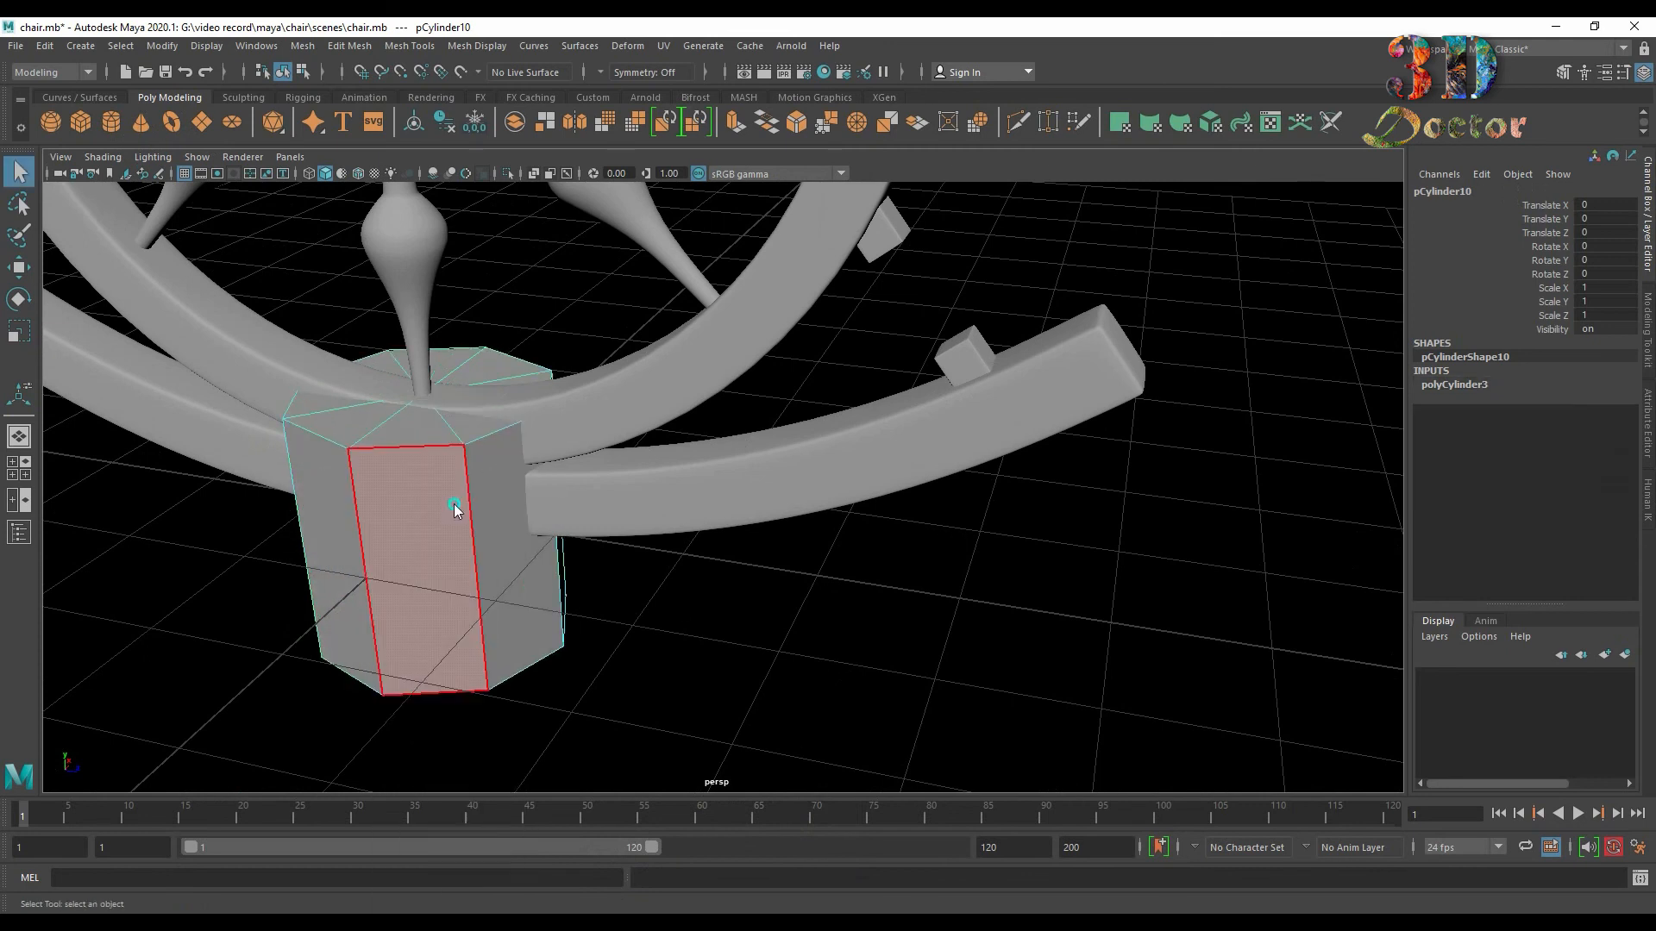
double_click(433, 515)
mouse_move(631, 633)
left_mouse_down("alt")
mouse_move(636, 562)
mouse_move(638, 647)
left_mouse_up("alt")
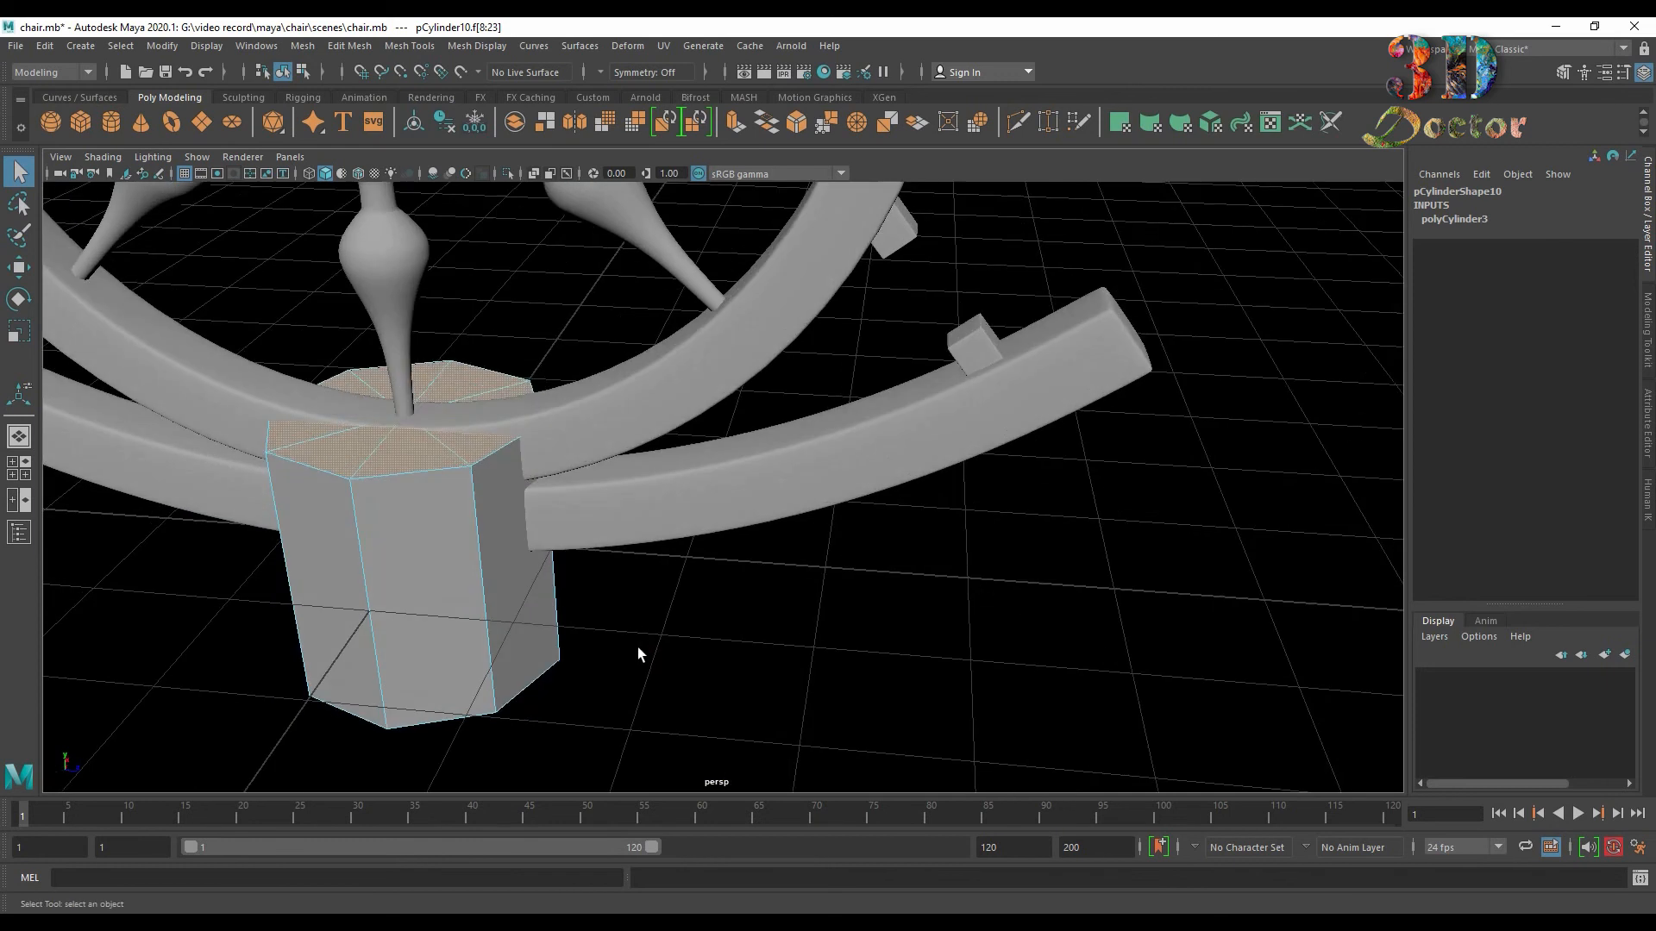
left_click(639, 649)
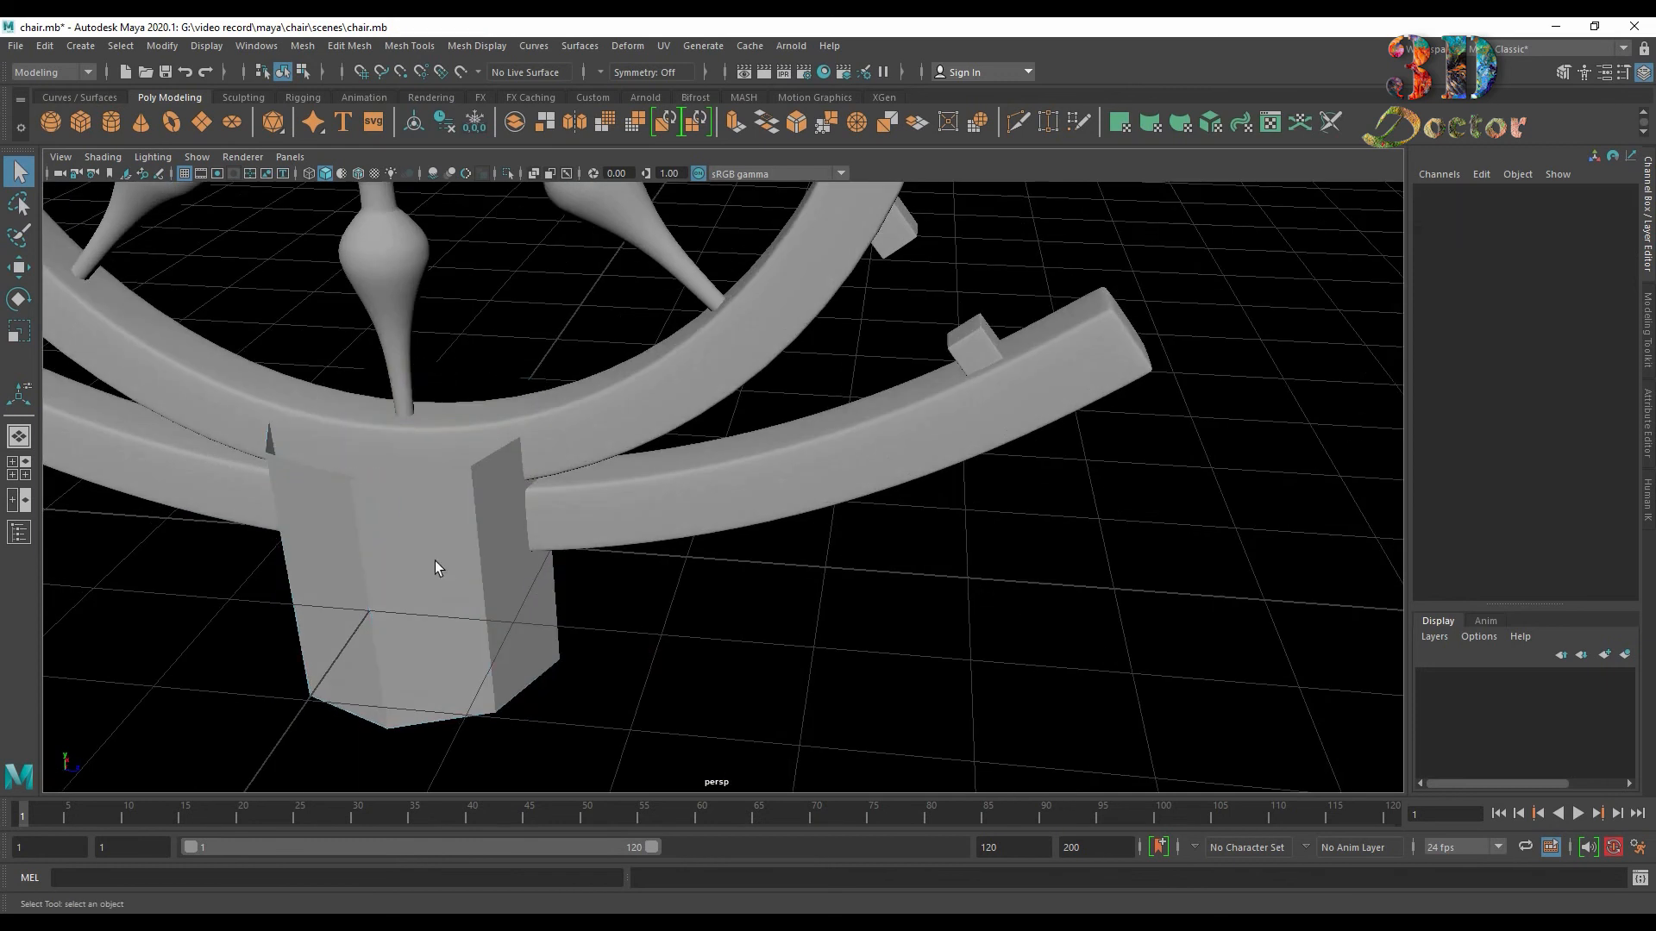
Scale the open cylinder down to a thin rod of about 0.068 x 0.311 x 0.068.
right_click_drag(436, 563, 593, 426)
key("r")
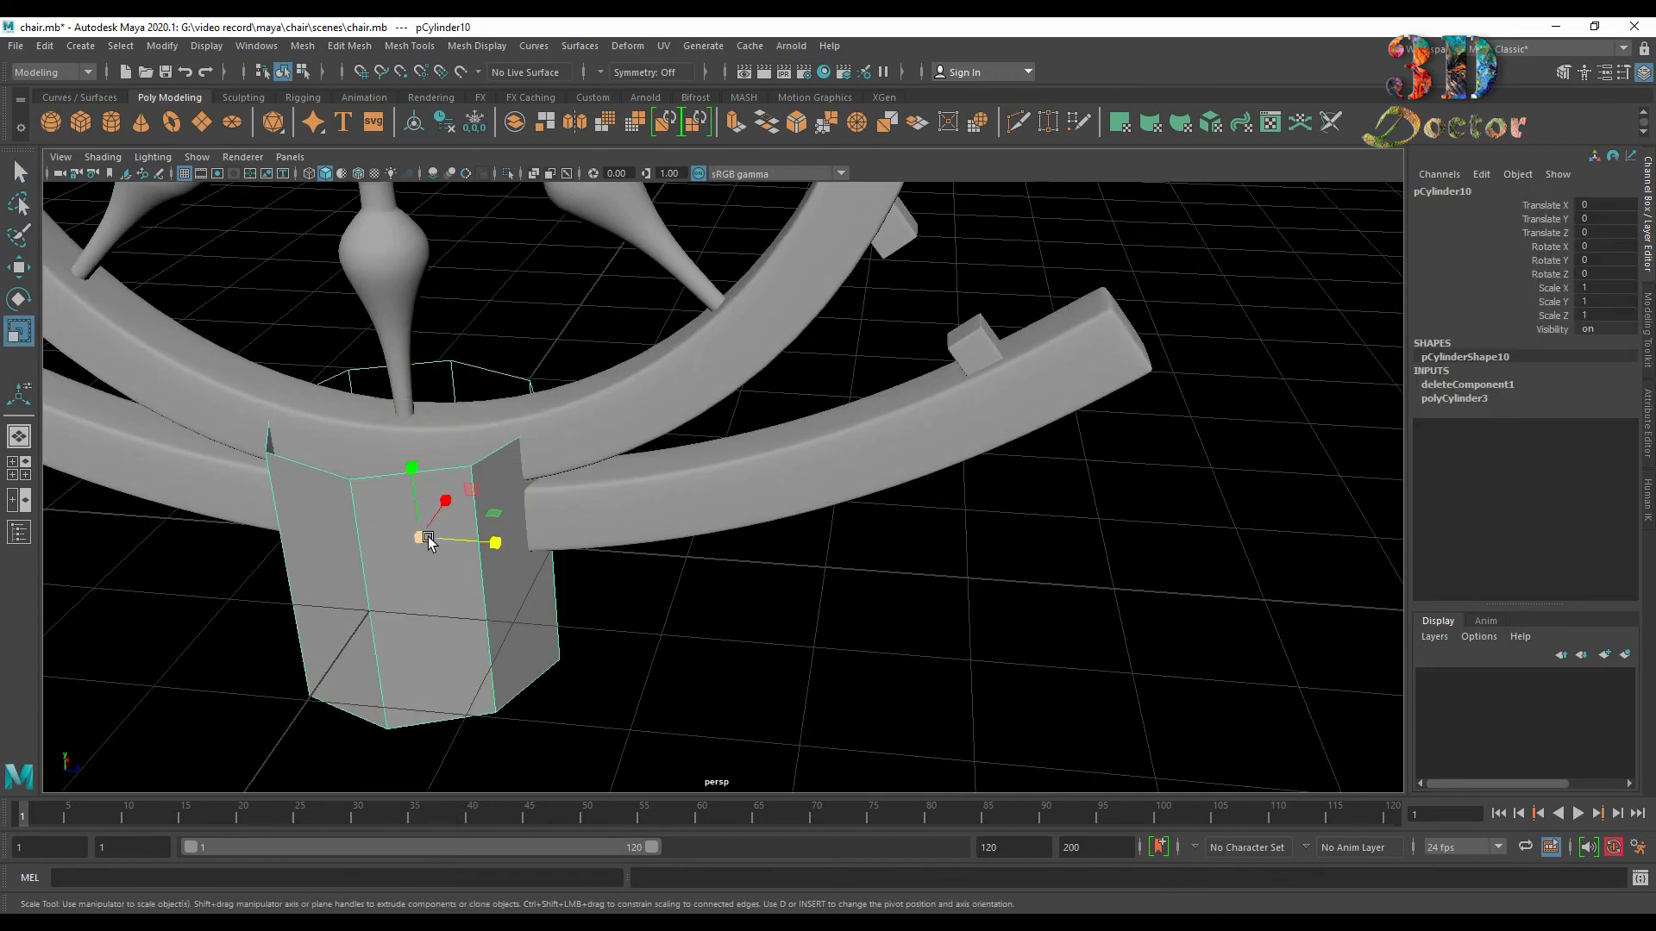
left_click_drag(424, 536, 285, 554)
left_click_drag(412, 466, 317, 533)
left_click_drag(408, 444, 408, 440)
Place the rod between the two post blocks, tilted about -33.5 degrees around X and scaled to about 0.049 x 0.354 x 0.049.
key("w")
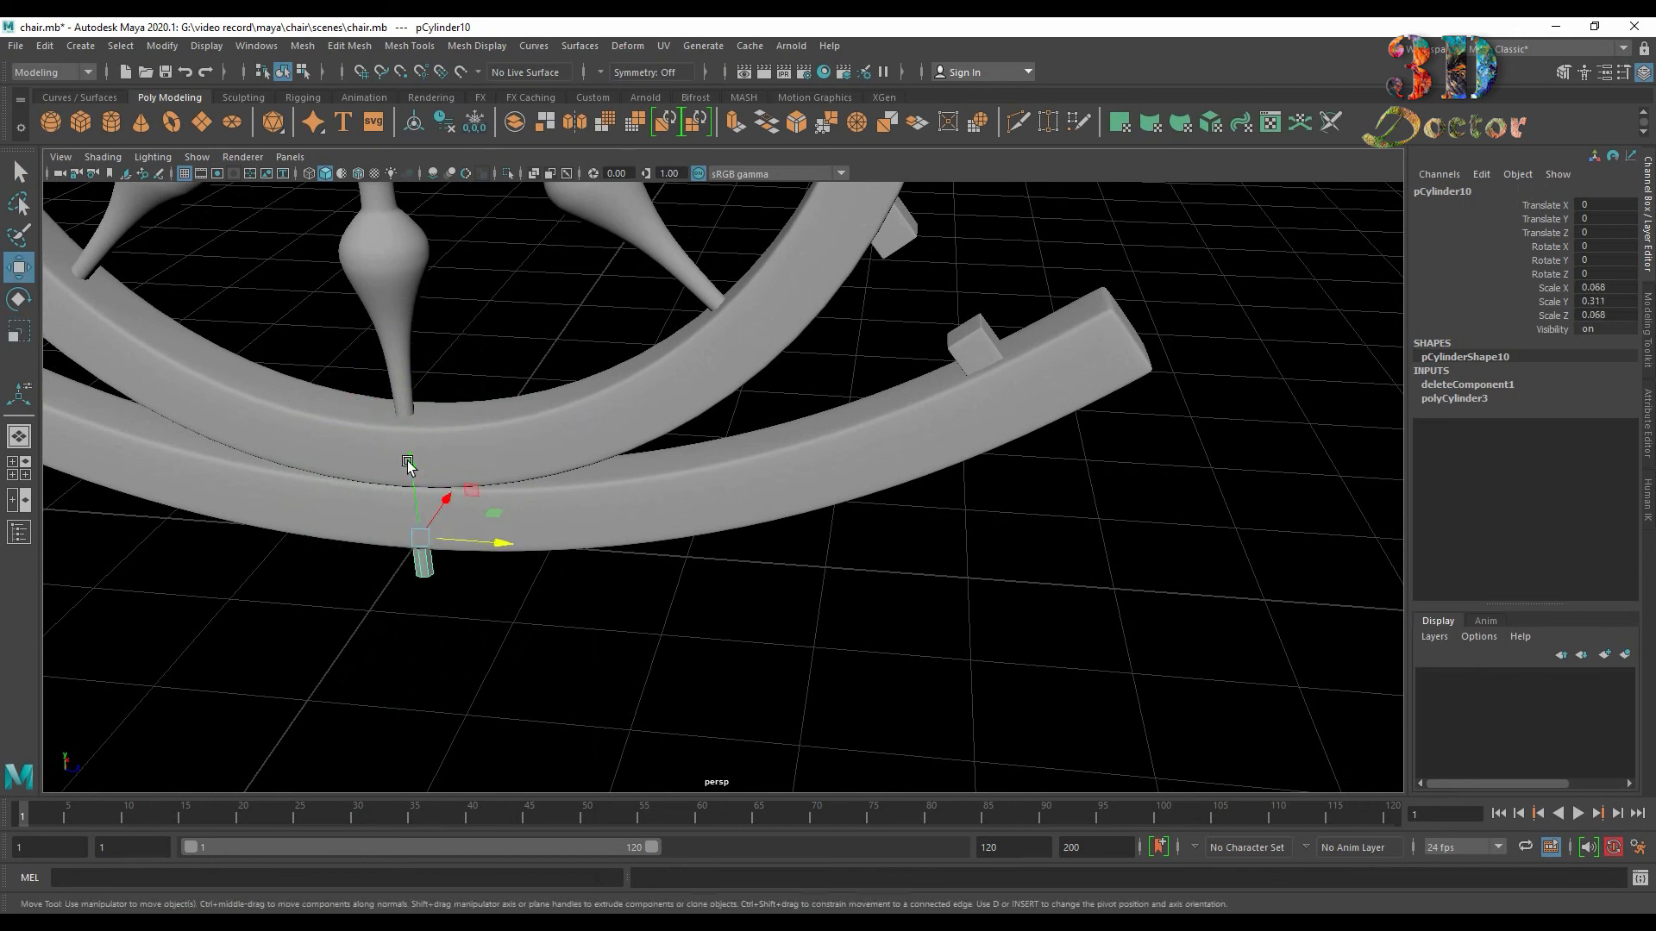
left_click_drag(421, 539, 829, 354)
left_click_drag(979, 508, 936, 500)
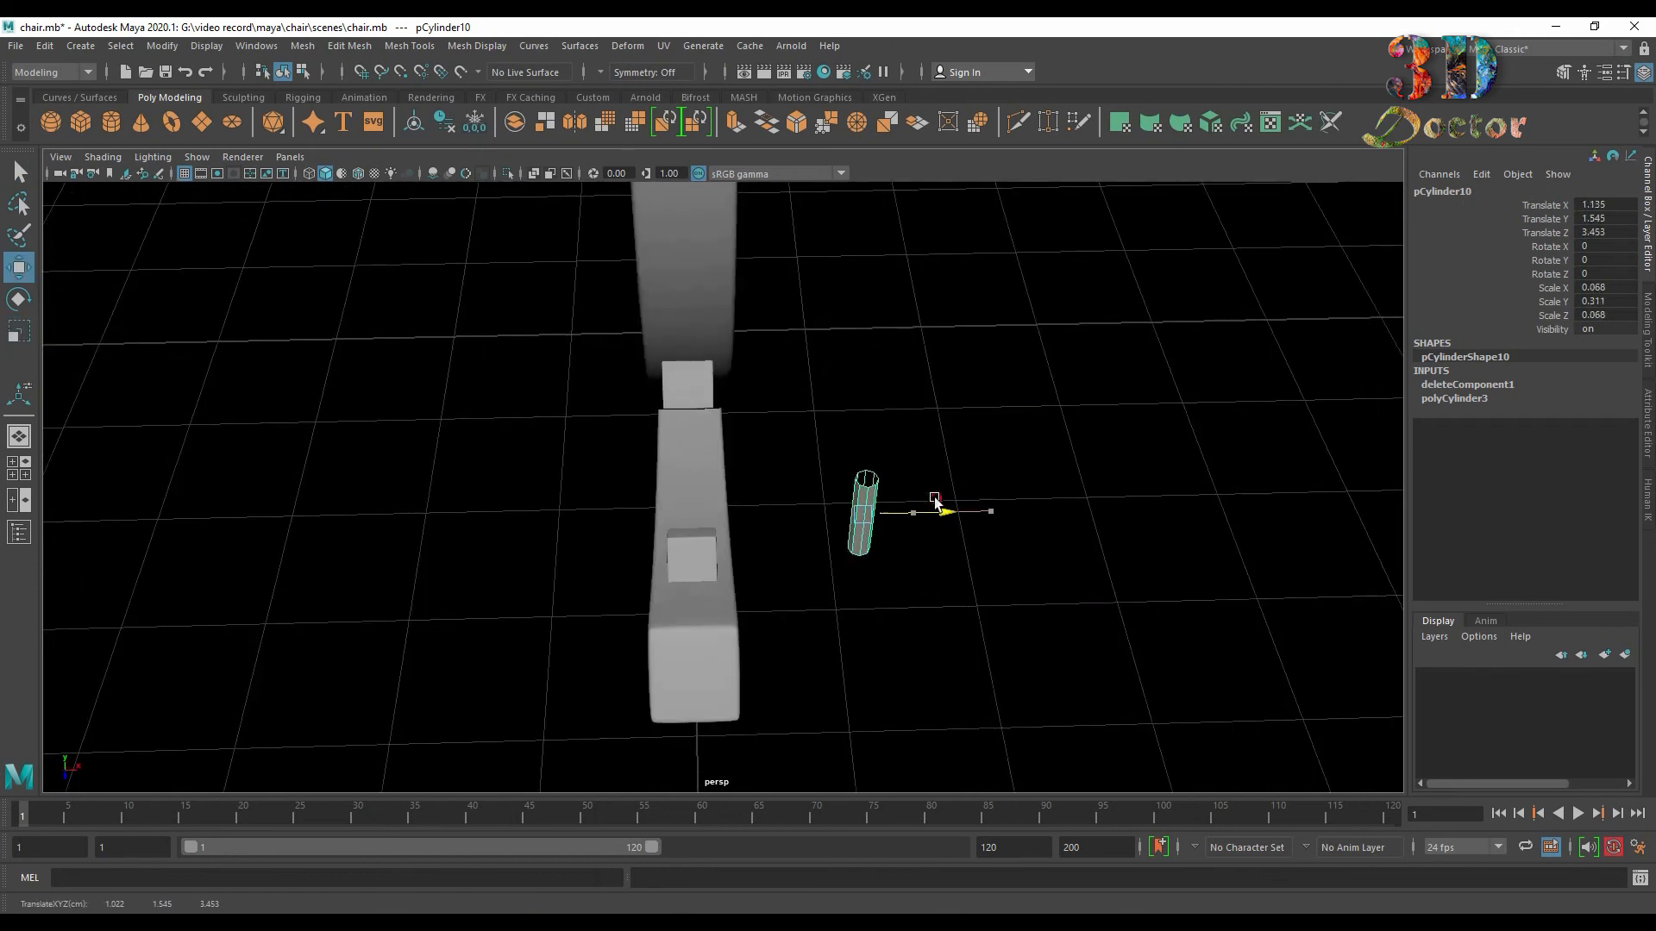
left_click_drag(687, 377, 687, 373)
left_click_drag(687, 373, 740, 377, "alt")
key("r")
key("e")
key("w")
mouse_move(747, 446)
left_mouse_down()
mouse_move(903, 436)
mouse_move(860, 408)
left_mouse_up()
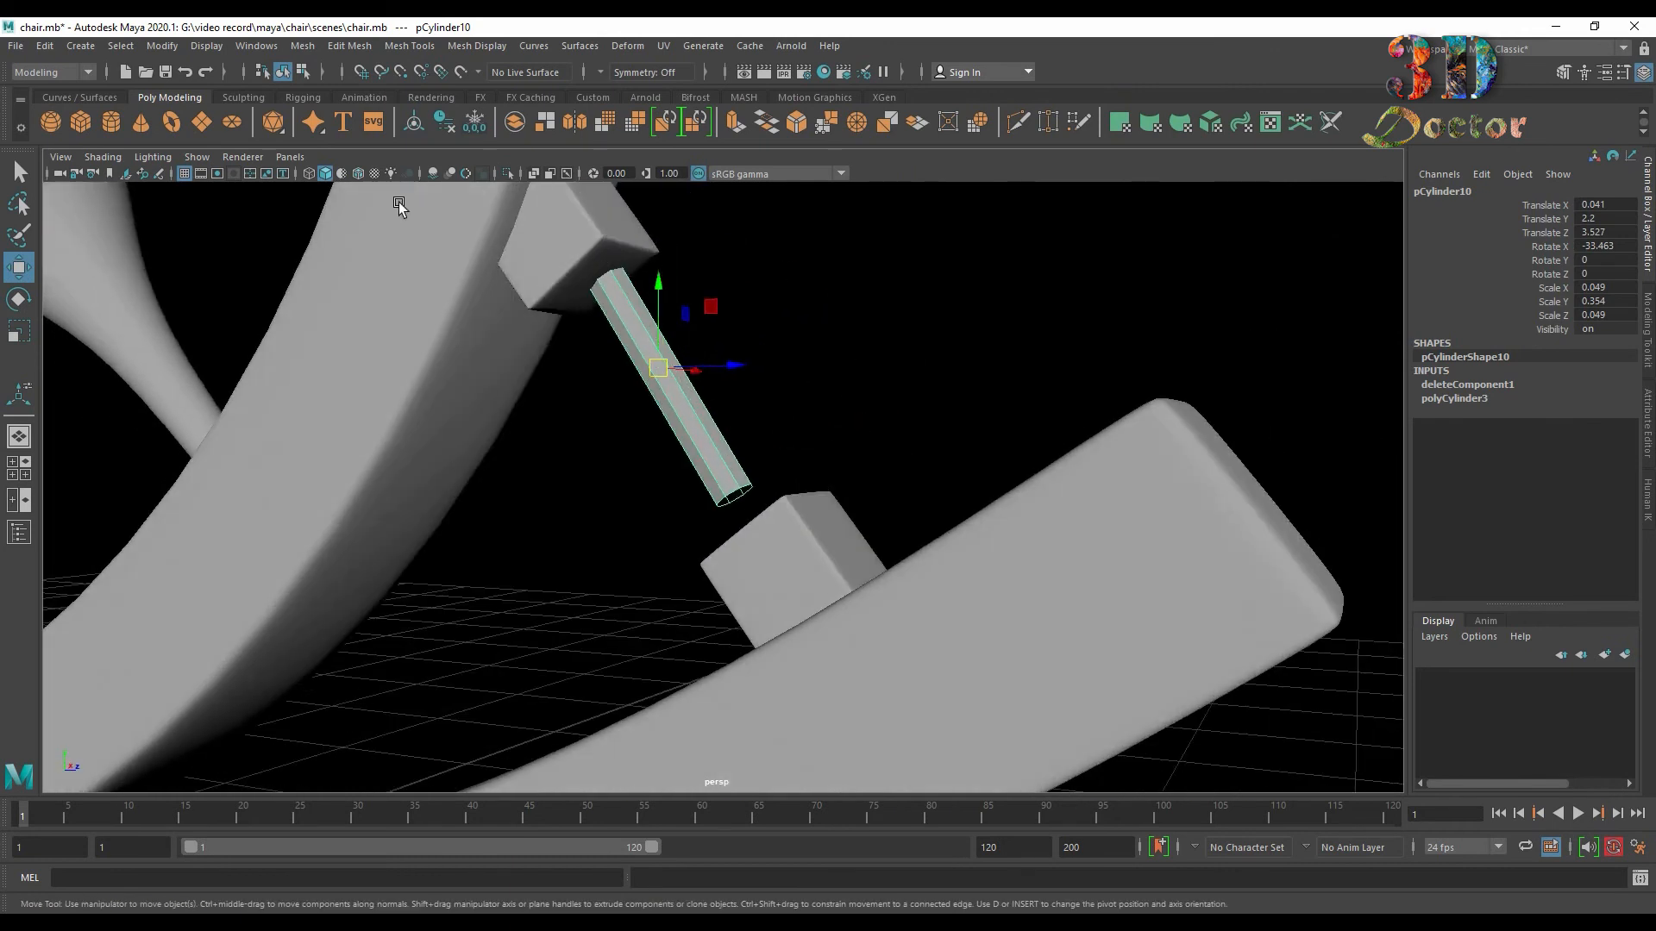
Show wireframe on shaded, lengthen the rod to a Y scale of about 0.426 and tilt it about -38.3 degrees around X.
left_click(358, 174)
mouse_move(760, 317)
left_mouse_down("alt")
mouse_move(762, 299)
mouse_move(883, 336)
mouse_move(880, 406)
mouse_move(910, 436)
mouse_move(824, 386)
mouse_move(857, 339)
mouse_move(832, 361)
left_mouse_up("alt")
key("r")
key("e")
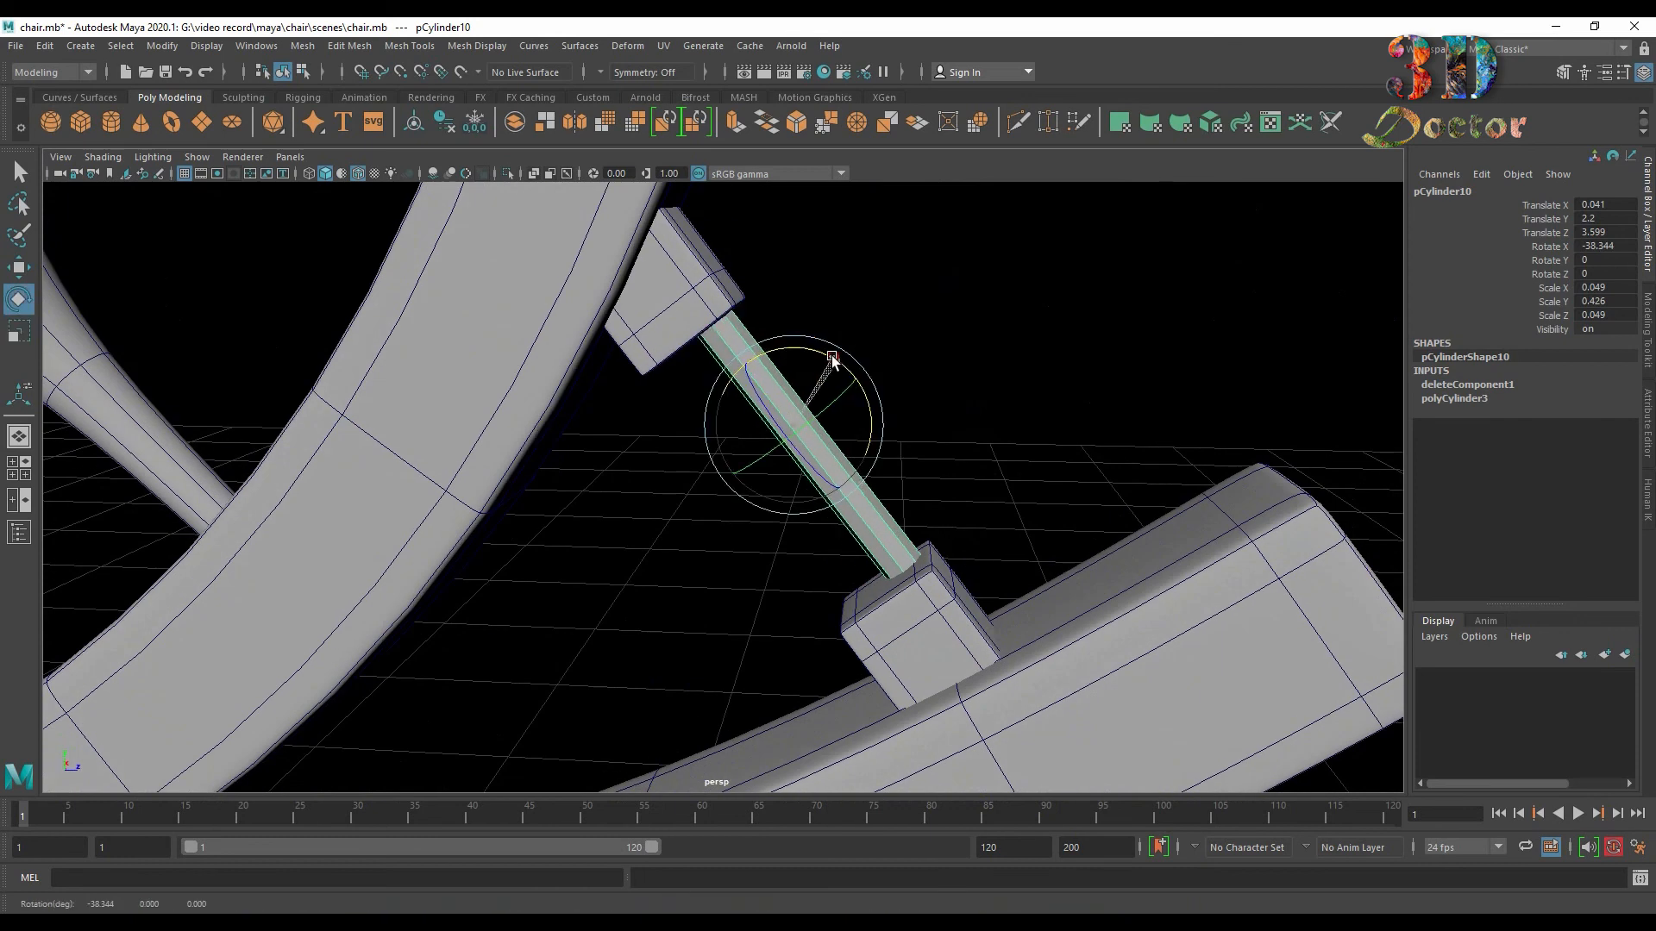
Center the rod between the two post blocks at about X -0.003, Y 2.156, Z 3.569.
key("w")
left_click_drag(793, 425, 785, 439)
left_click_drag(890, 401, 679, 466, "alt")
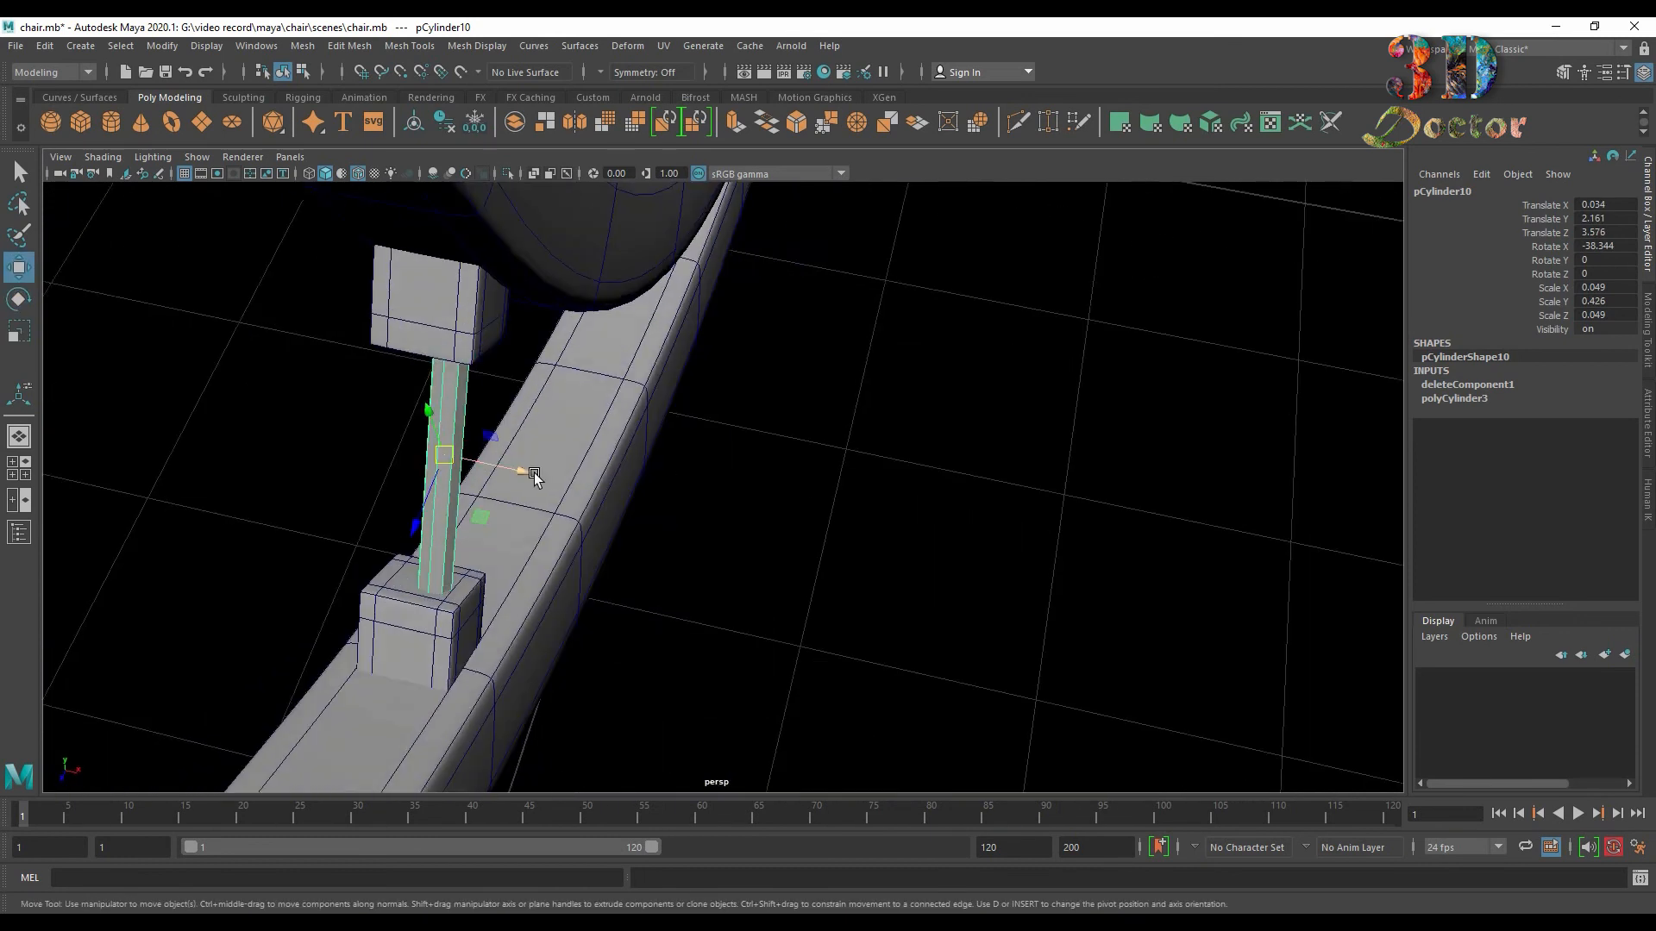
left_click_drag(533, 475, 778, 400)
right_click_drag(777, 400, 897, 510, "alt")
middle_click_drag(866, 751, 848, 616, "alt")
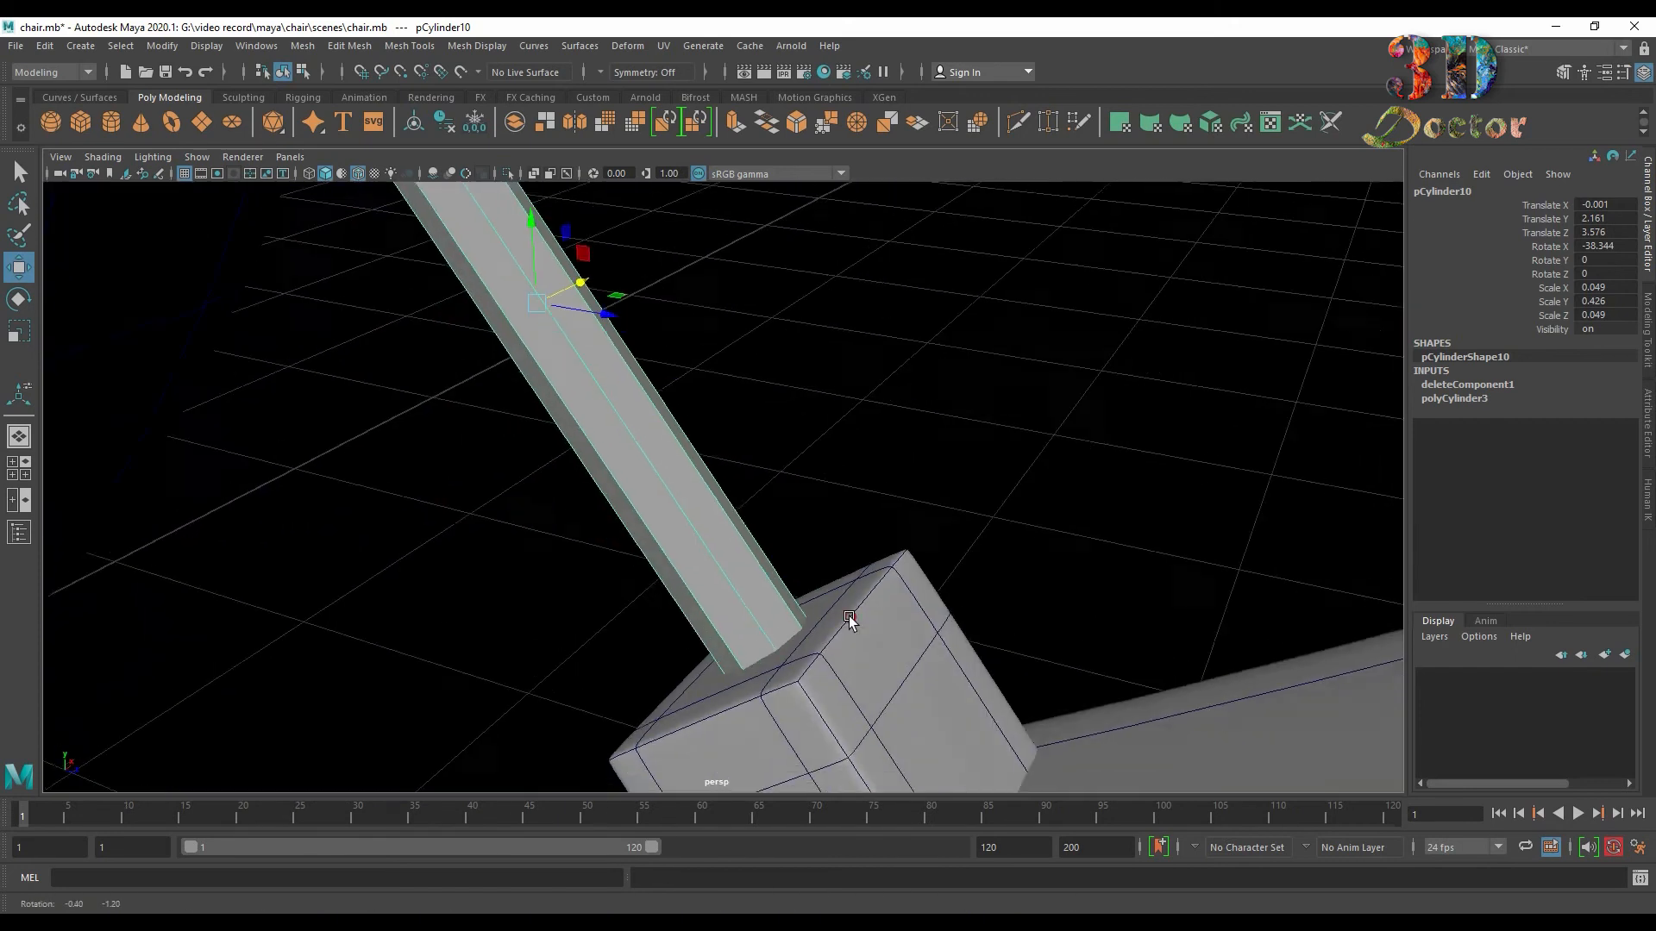
left_click_drag(849, 616, 976, 649, "alt")
mouse_move(1006, 645)
left_mouse_down("alt")
mouse_move(1044, 493)
mouse_move(1017, 451)
mouse_move(965, 557)
mouse_move(1061, 414)
mouse_move(932, 488)
mouse_move(991, 481)
mouse_move(875, 385)
mouse_move(853, 479)
mouse_move(888, 417)
left_mouse_up("alt")
key("4")
key("5")
scroll(978, 470, "up", 4)
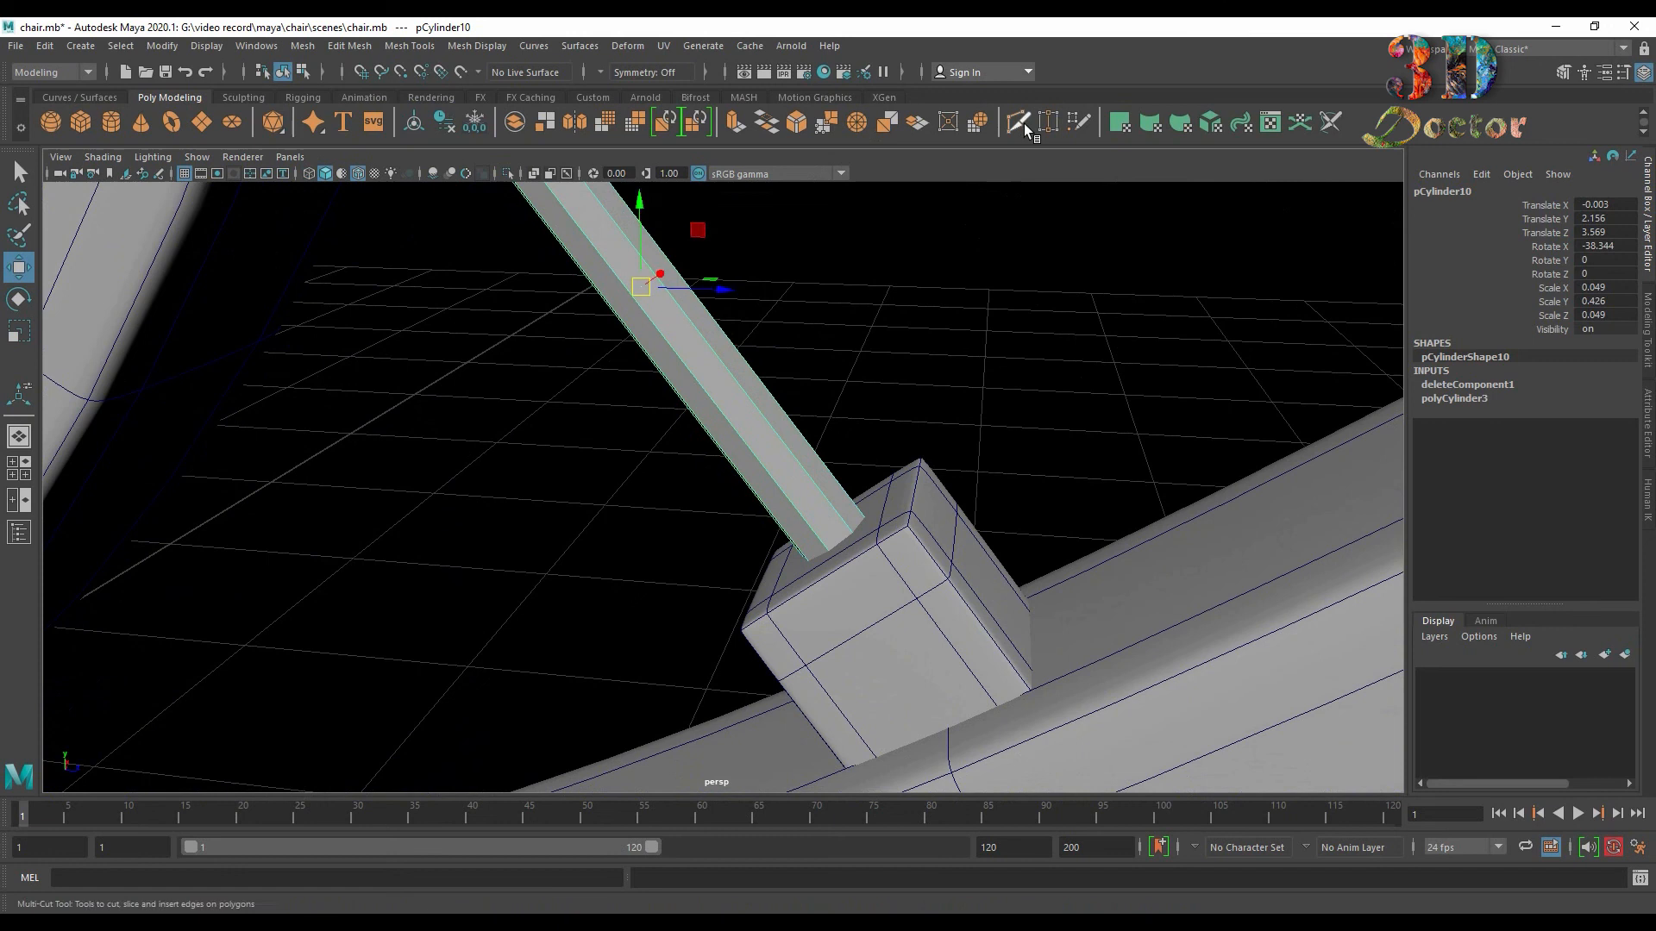
Cut five edge loops around the rod near its lower end with the Multi-Cut tool.
left_click(1021, 124)
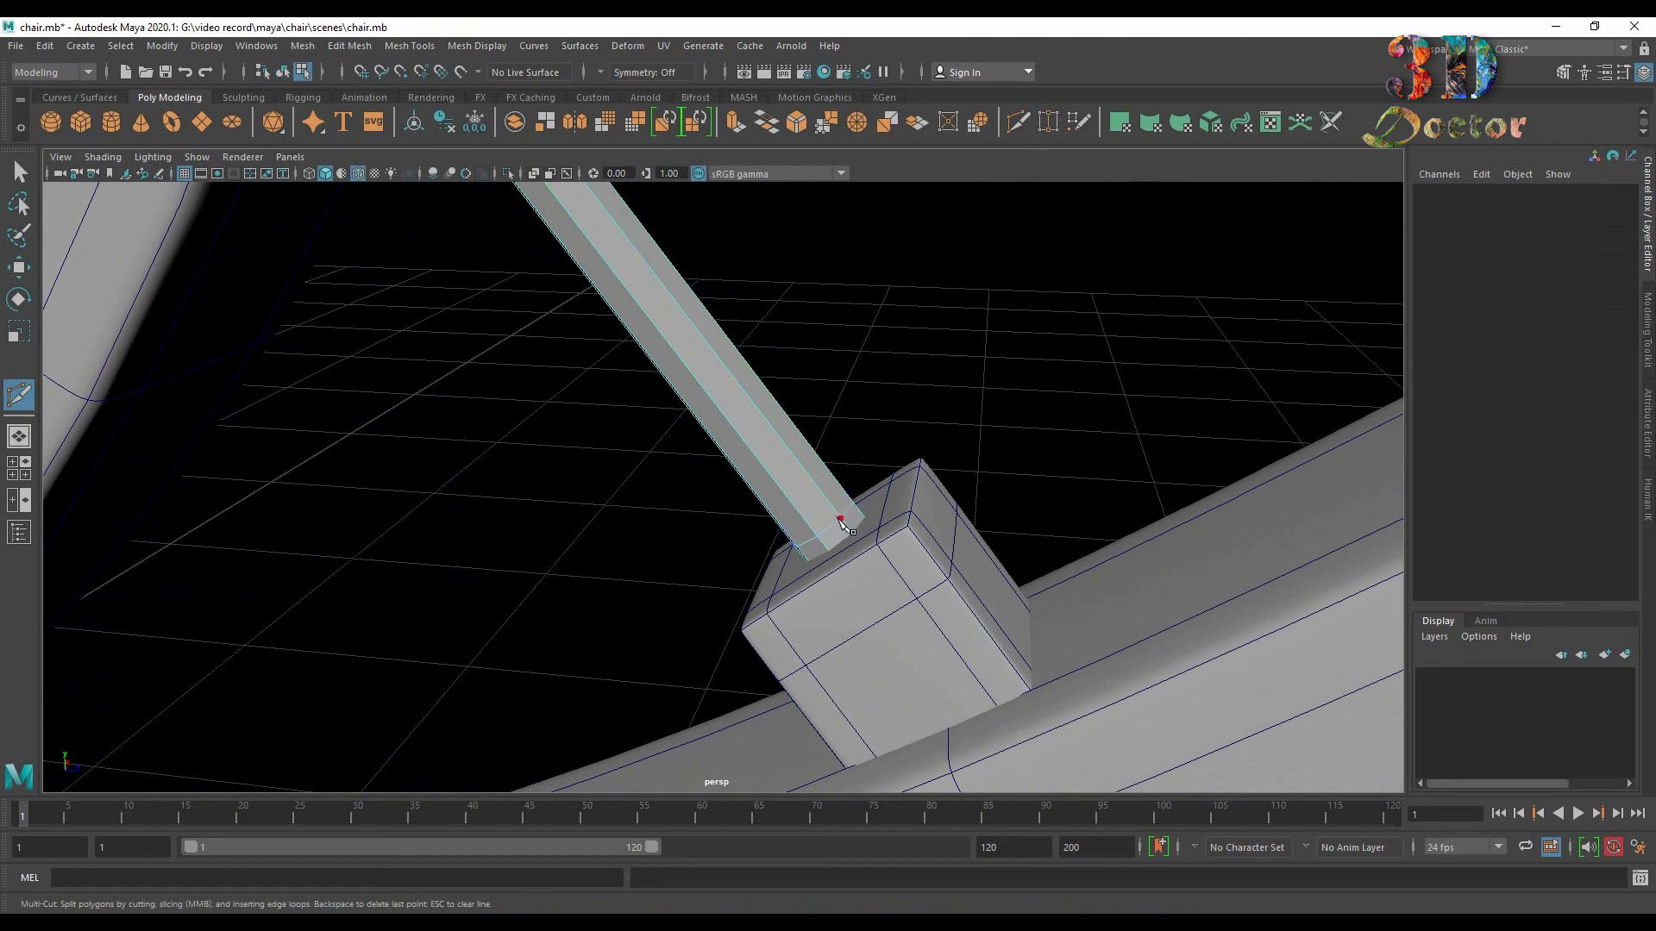
scroll(841, 522, "up", 2)
left_click(894, 529, "ctrl")
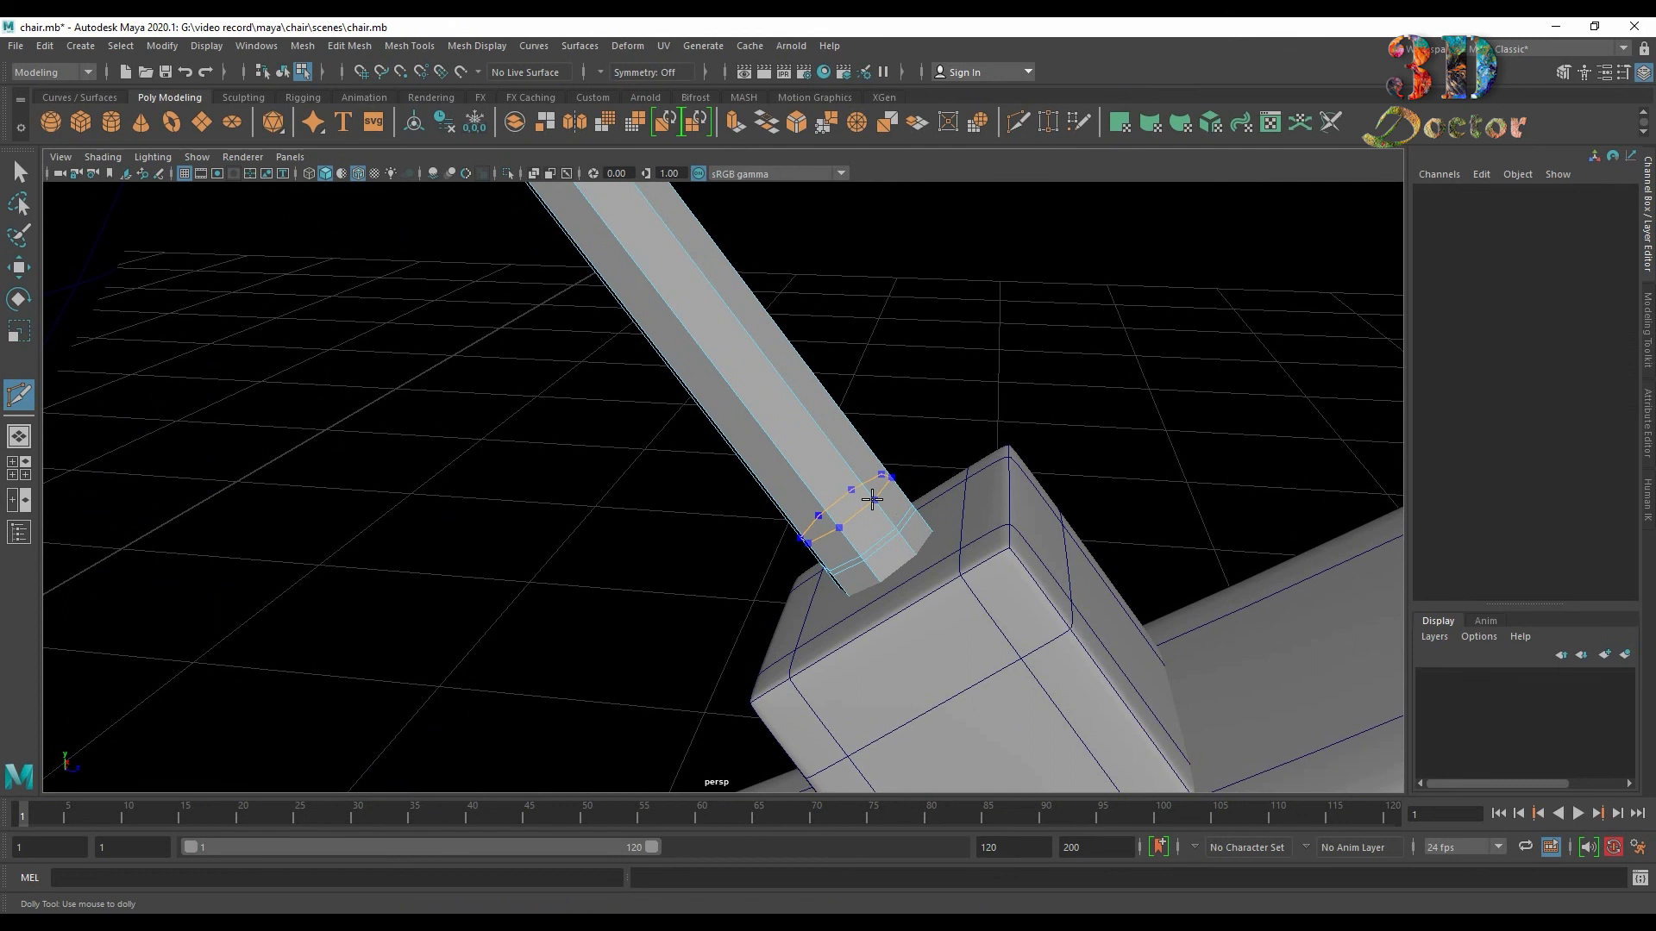
left_click(871, 499, "ctrl")
Scale an edge loop near the rod's lower end outward to about 1.64 in X and Z to form a ring.
left_click(19, 173)
double_click(845, 493)
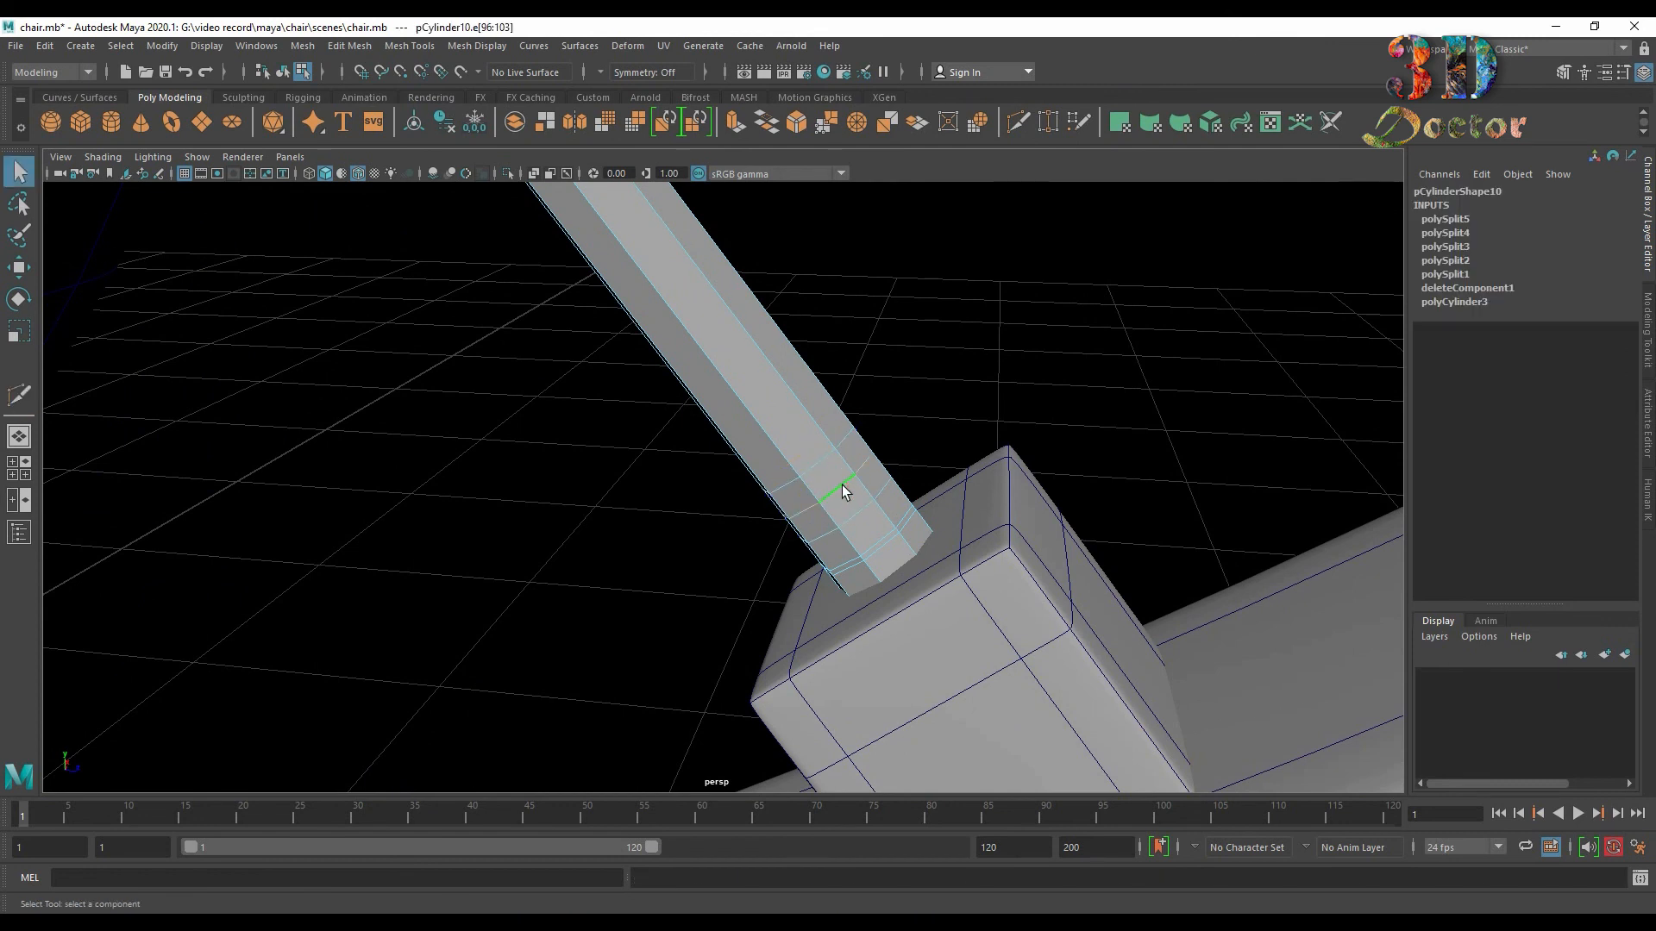
key("r")
middle_click_drag(845, 492, 878, 490)
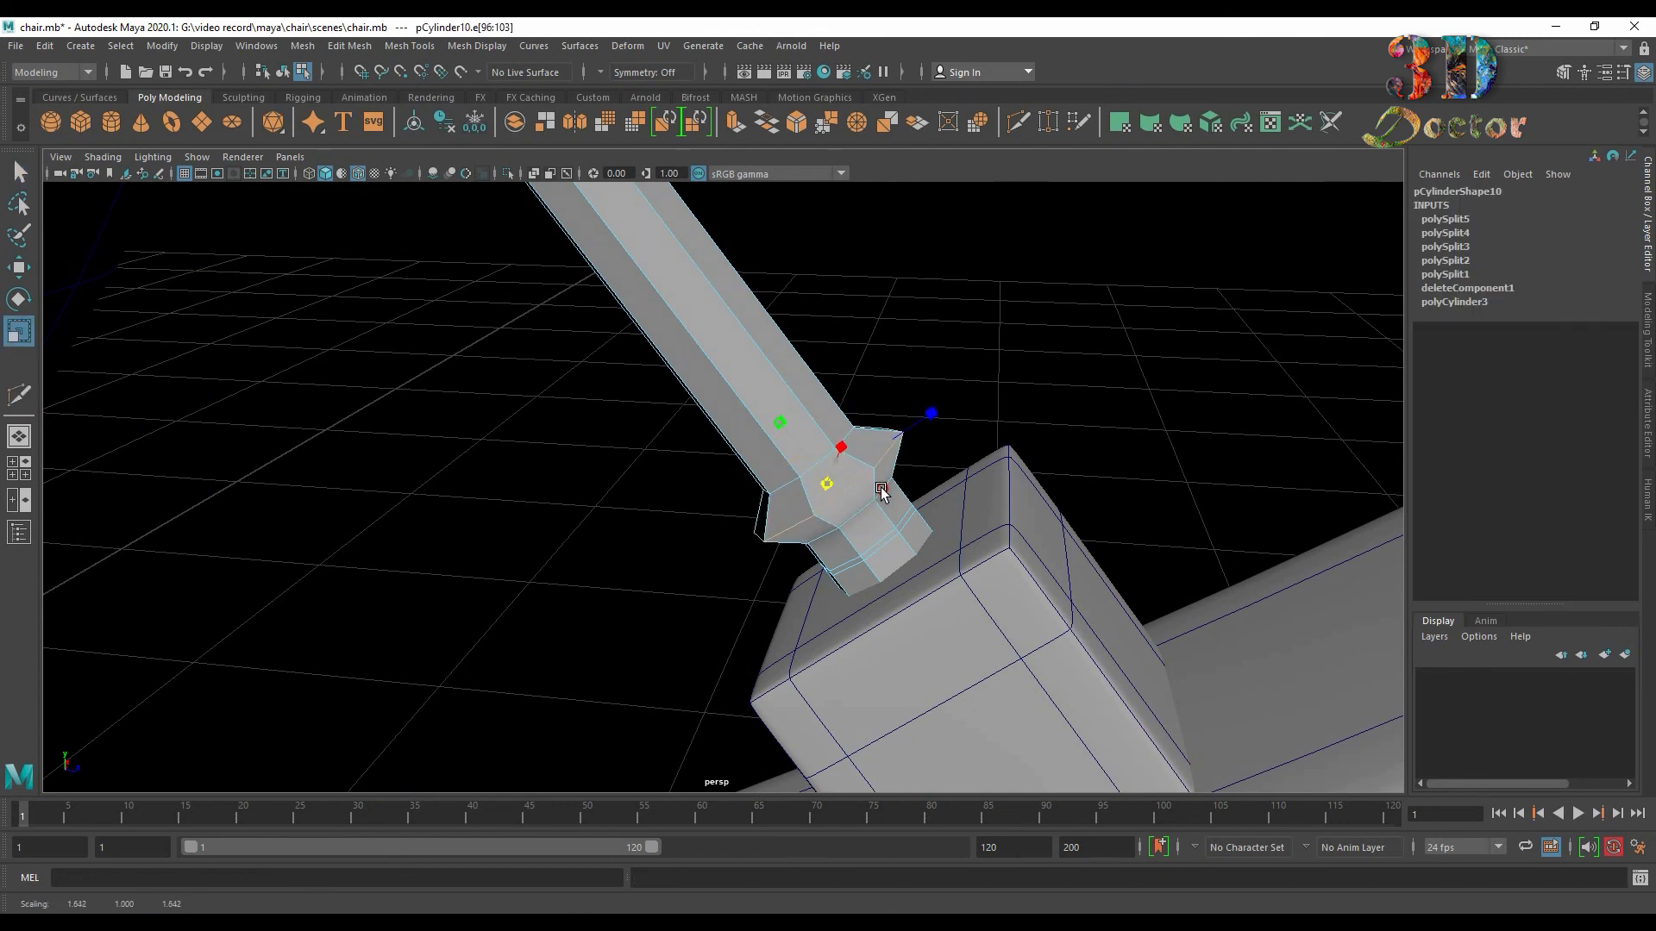
left_click(19, 394)
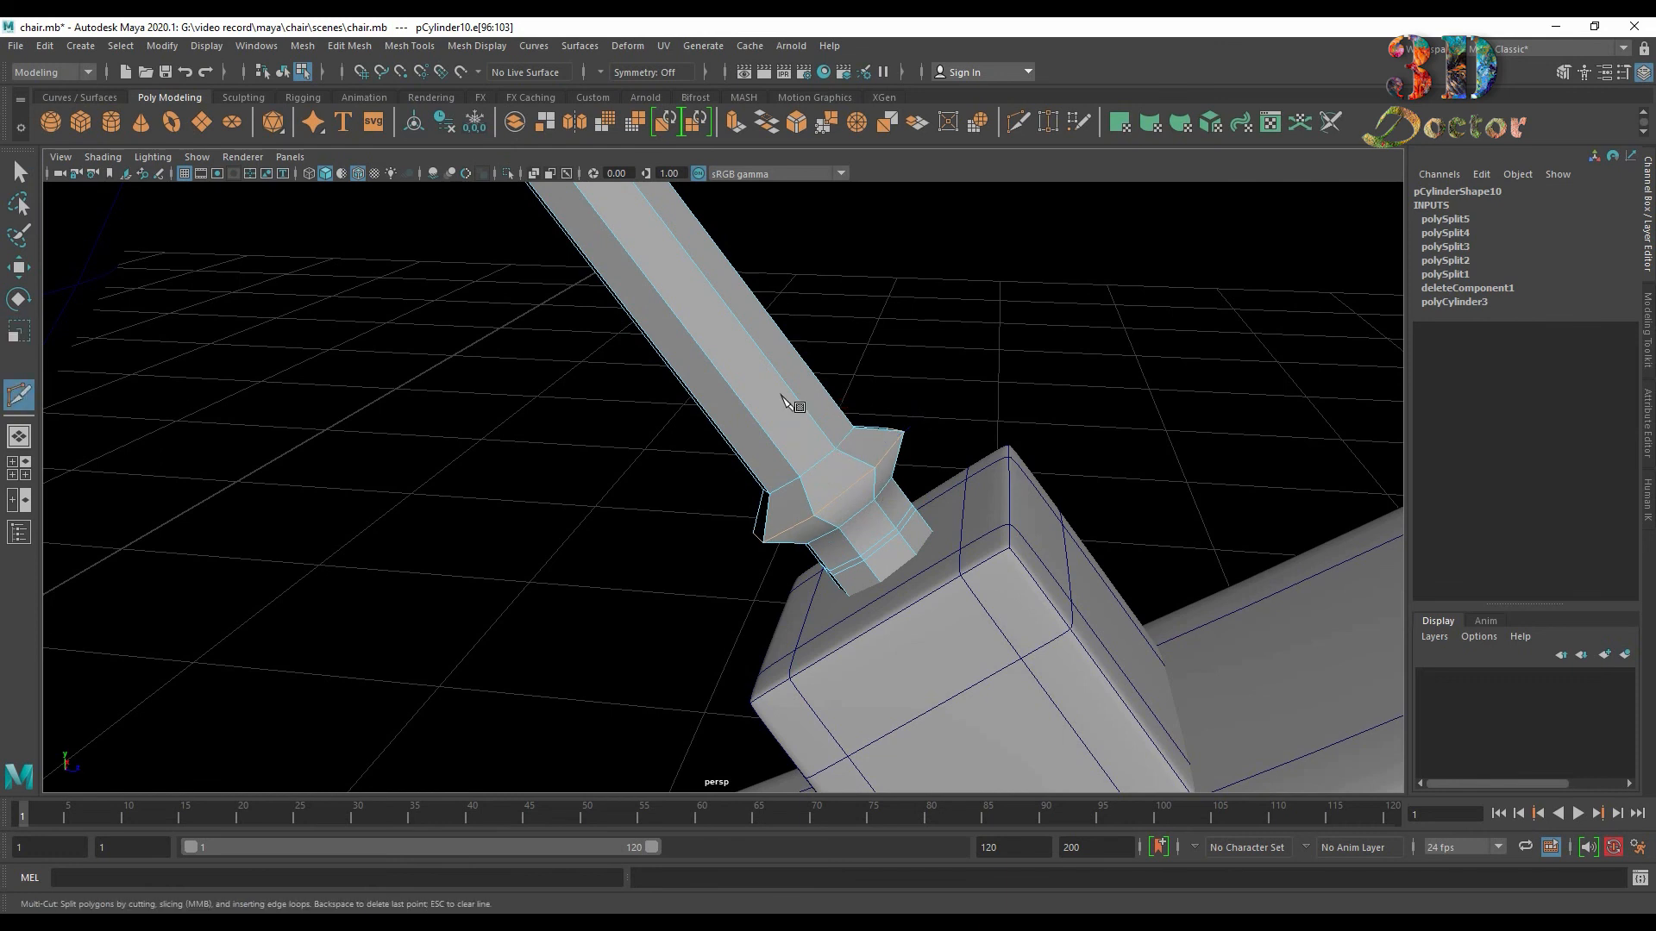
Cut six more edge loops along the rod's mid-section with the Multi-Cut tool.
left_click(795, 473, "ctrl")
middle_click_drag(874, 352, 983, 430, "alt")
right_click_drag(983, 429, 903, 422, "alt")
scroll(907, 425, "up", 2)
left_click(781, 516)
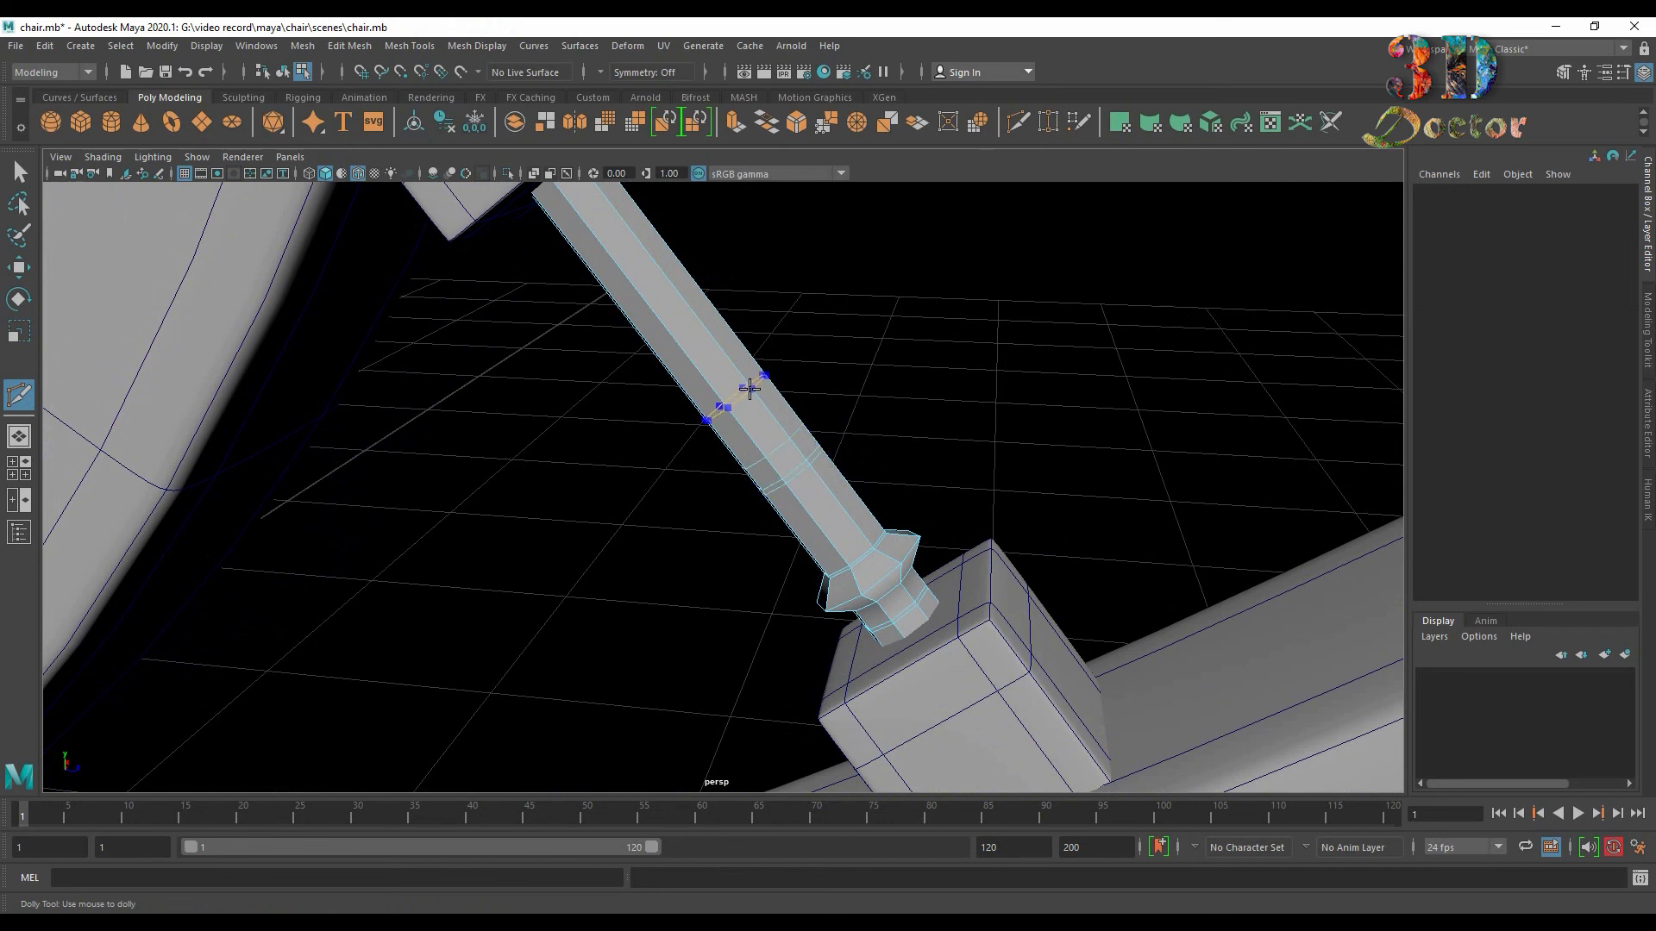
key("Return")
left_click(19, 172)
Scale two edge loops on the rod's mid-section outward to form a bulb, with smooth mesh preview on.
double_click(776, 446)
key("r")
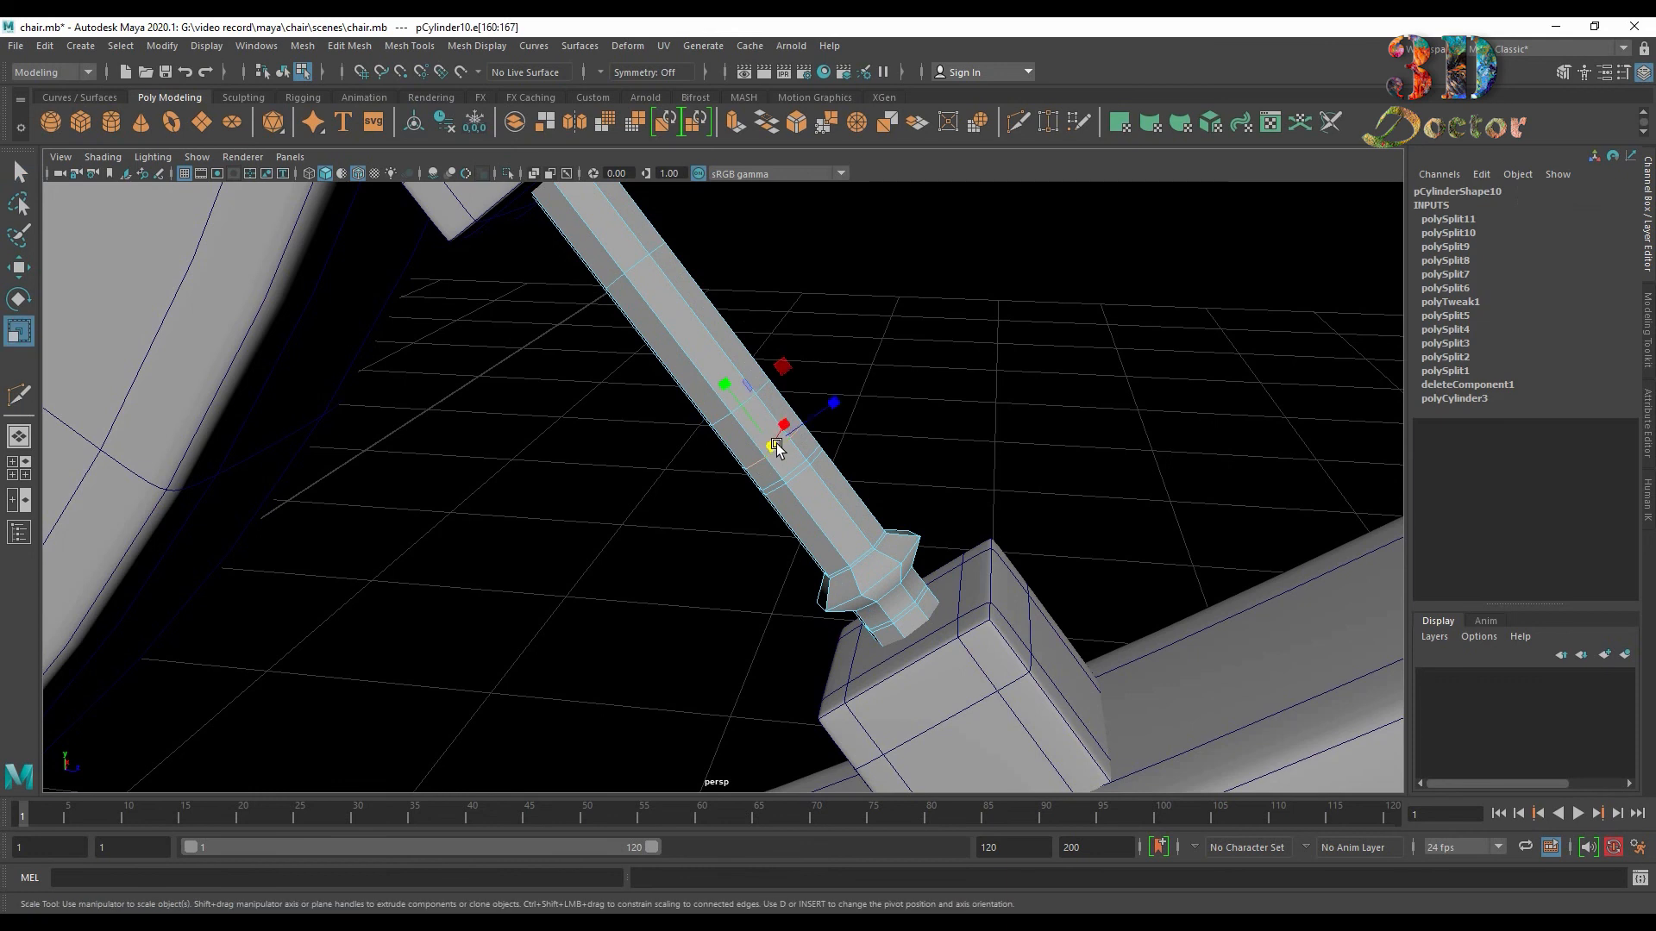
left_click_drag(773, 448, 799, 399, "shift")
double_click(744, 403)
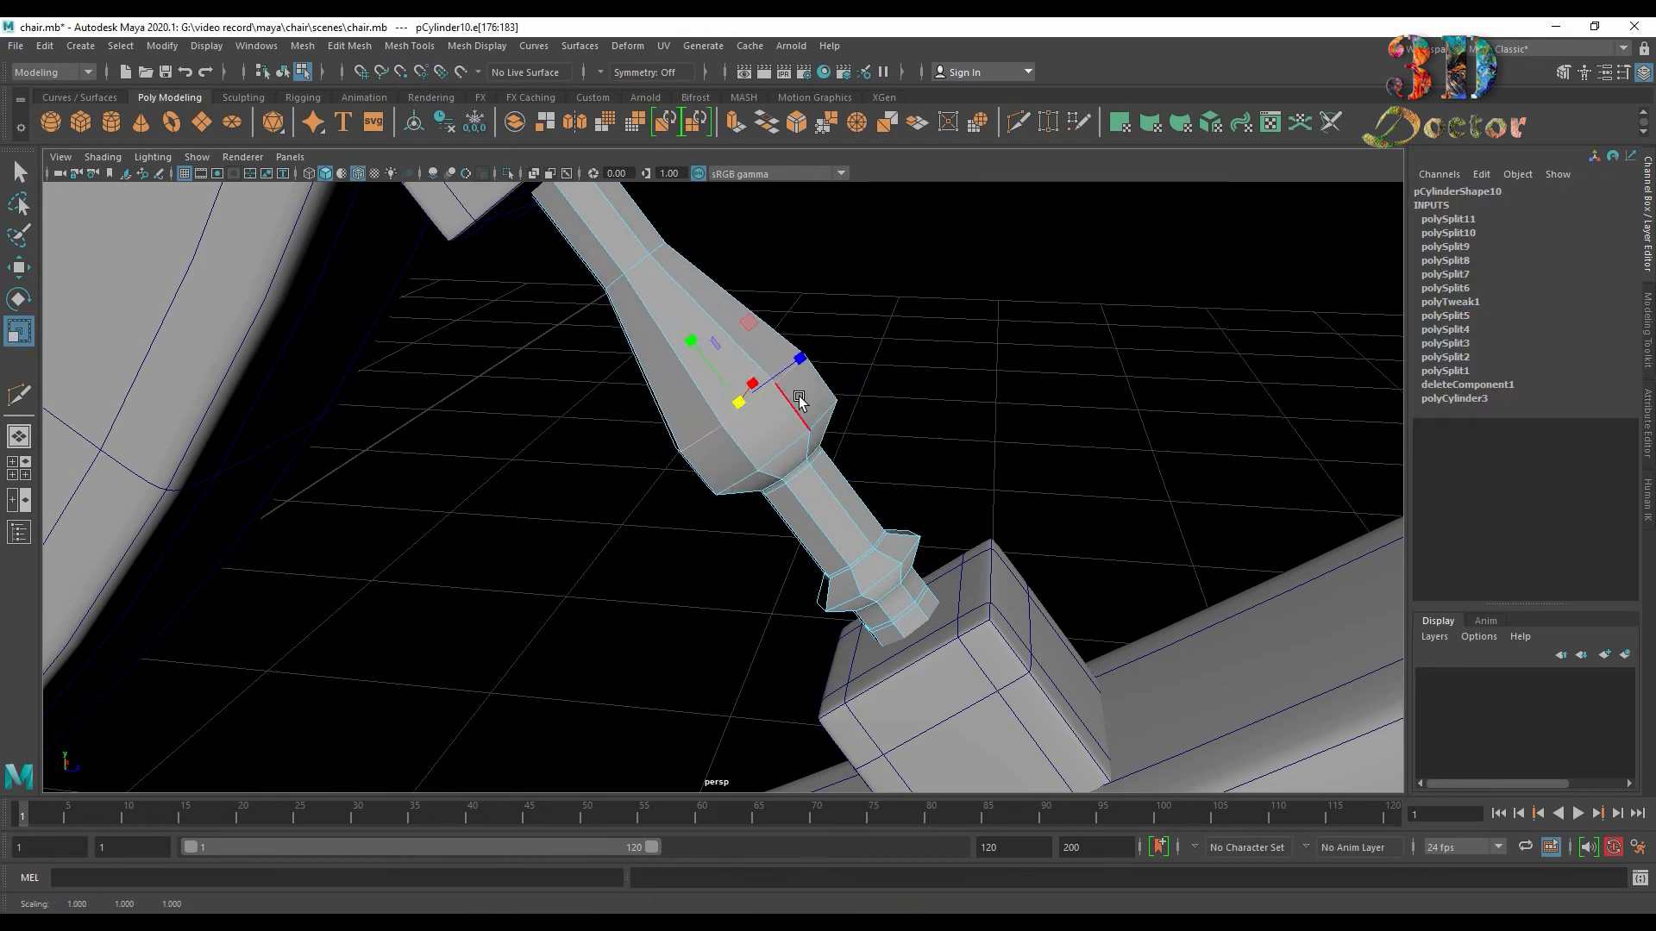
key("3")
left_click_drag(909, 400, 944, 395, "alt")
middle_click_drag(944, 391, 938, 455, "alt")
left_click_drag(768, 452, 808, 433)
Scale the edge loop above the bulb down to about 0.77 in X and Z.
double_click(647, 267)
left_click(818, 268)
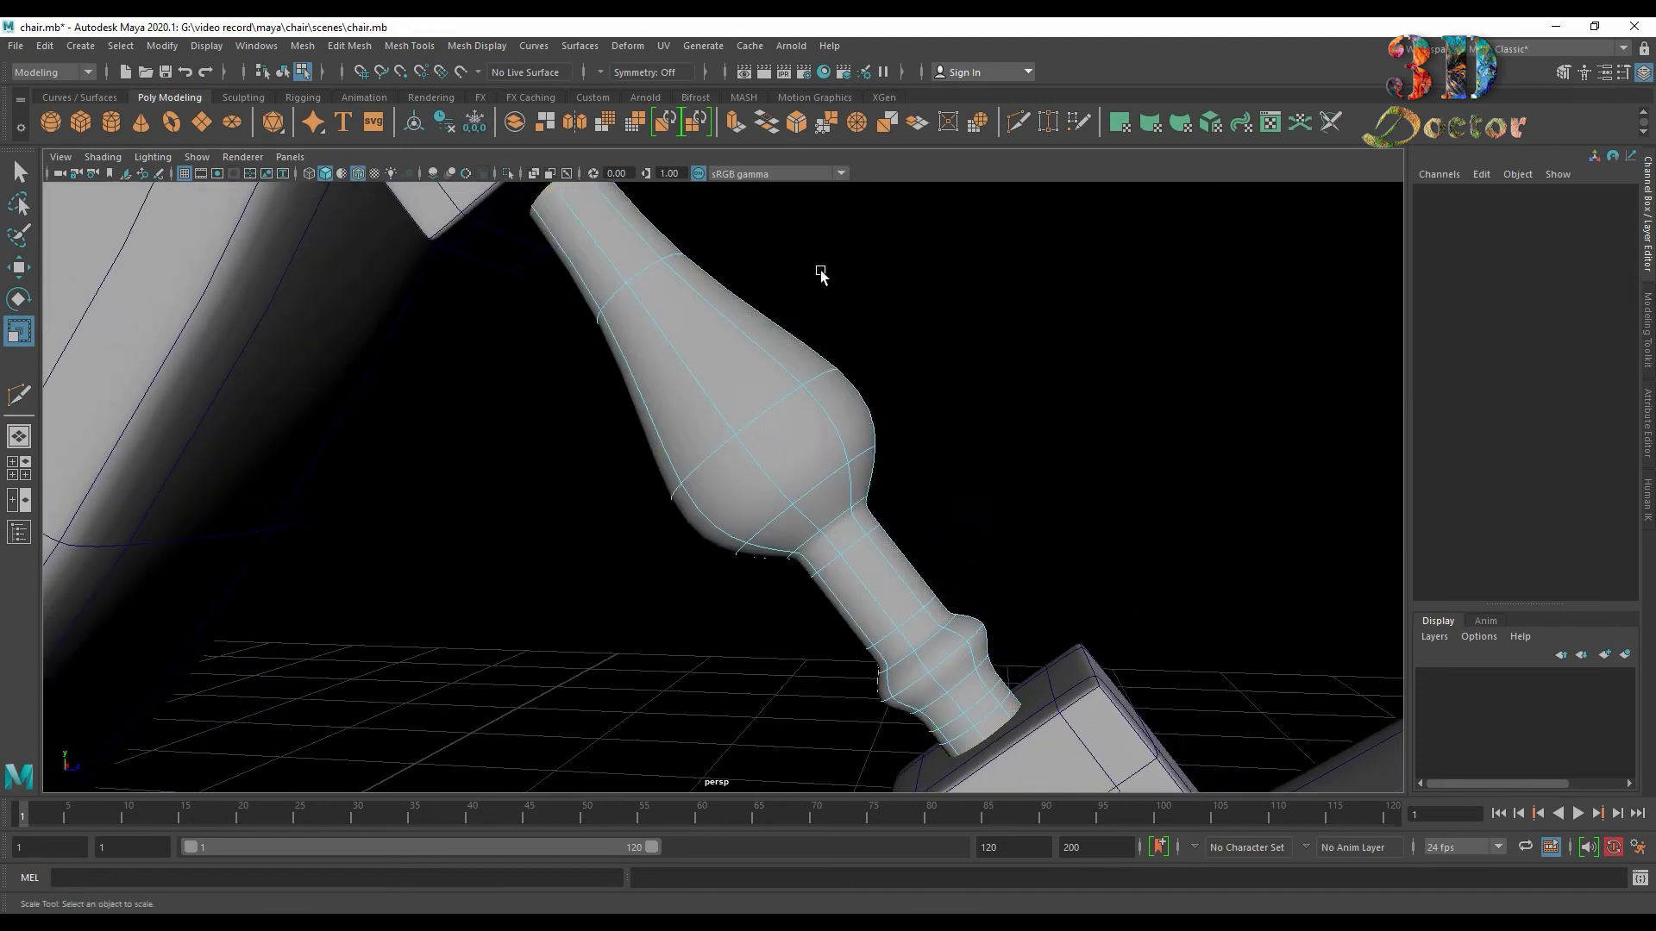
left_click(638, 268)
right_click(638, 269)
right_click_drag(638, 269, 638, 222)
double_click(639, 263)
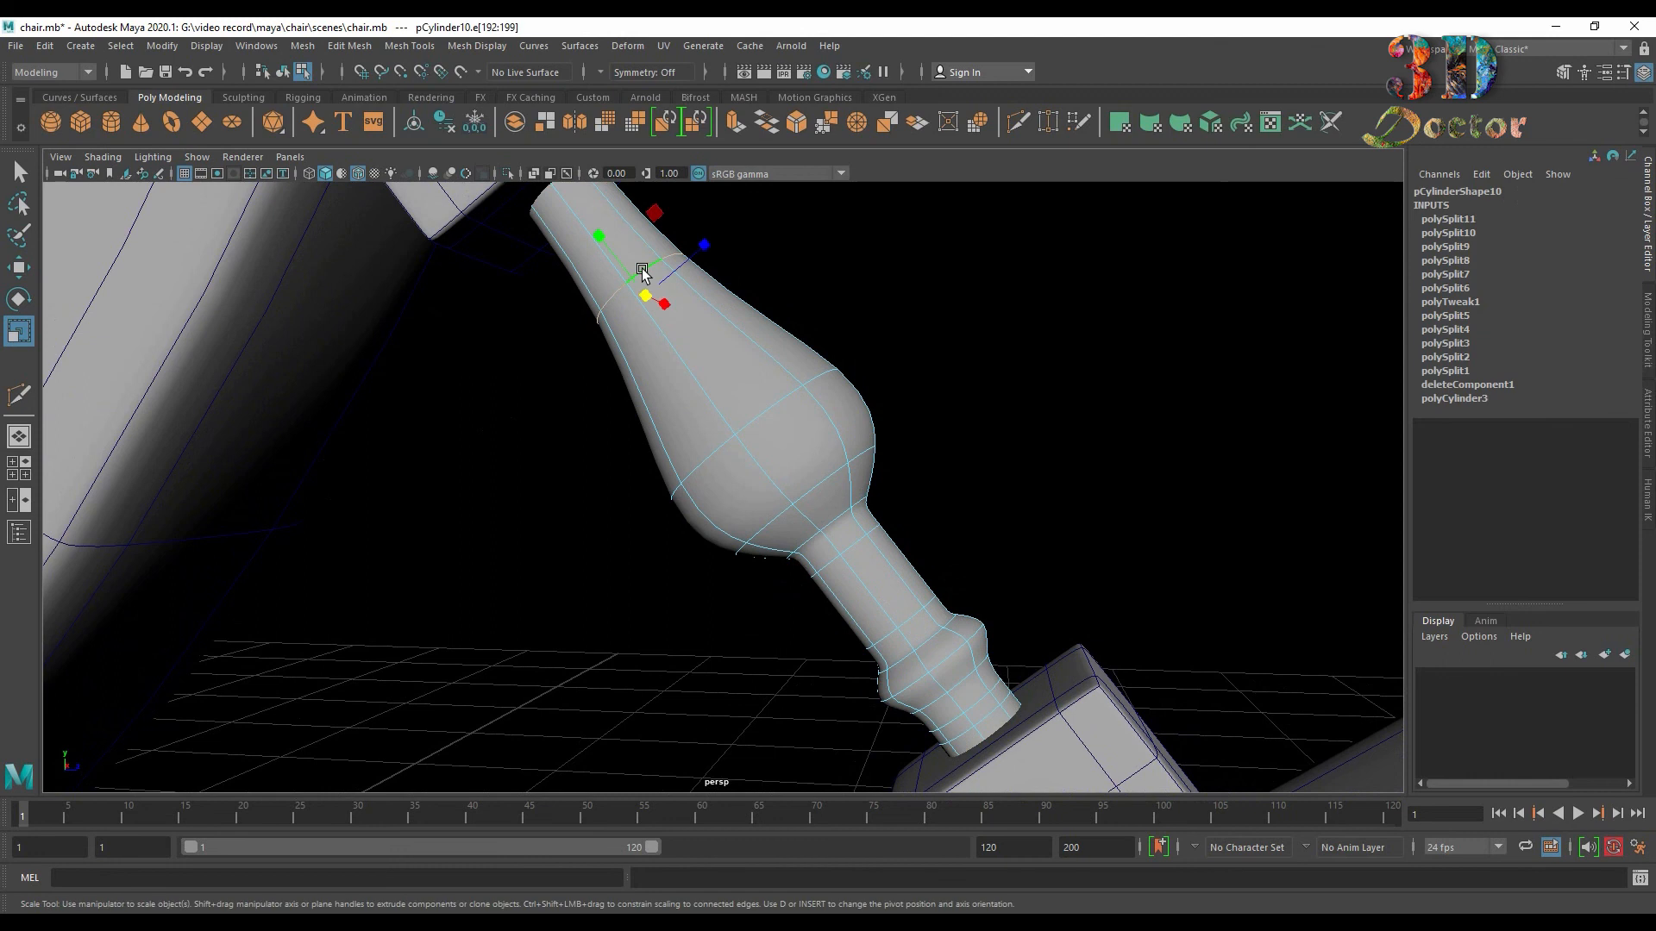
left_click_drag(639, 270, 626, 303)
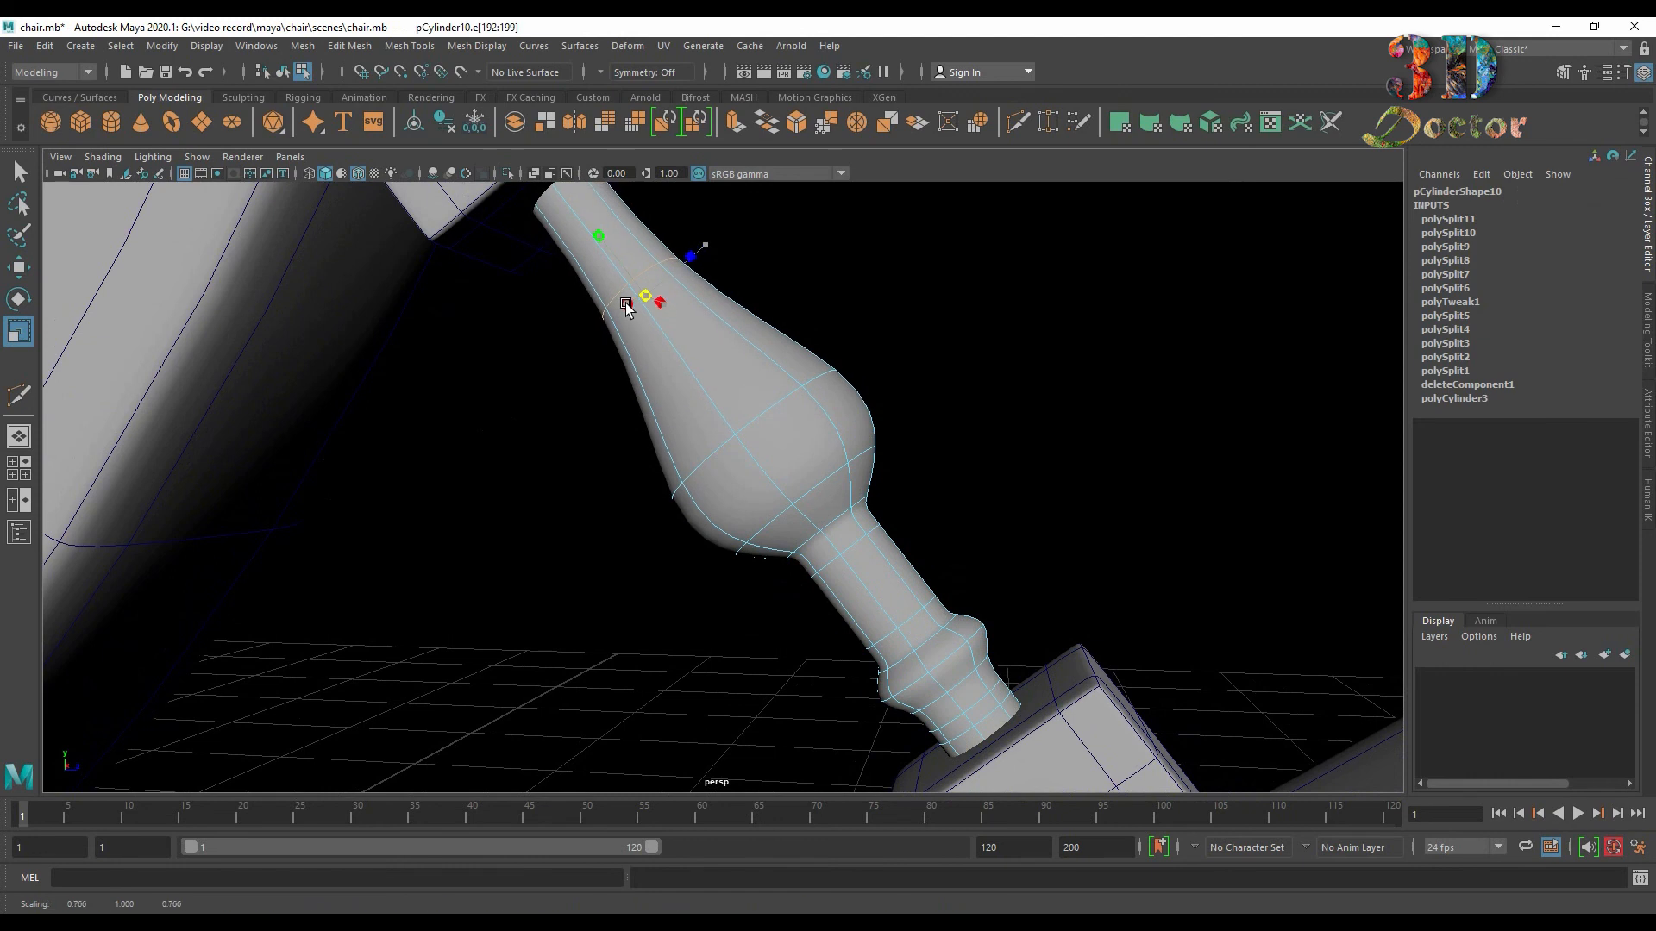
Narrow the rod's upper end in wireframe display by scaling its end edge loop to about 0.71 in X and Z, and return to shaded display.
double_click(828, 522)
middle_click_drag(625, 349, 720, 487, "alt")
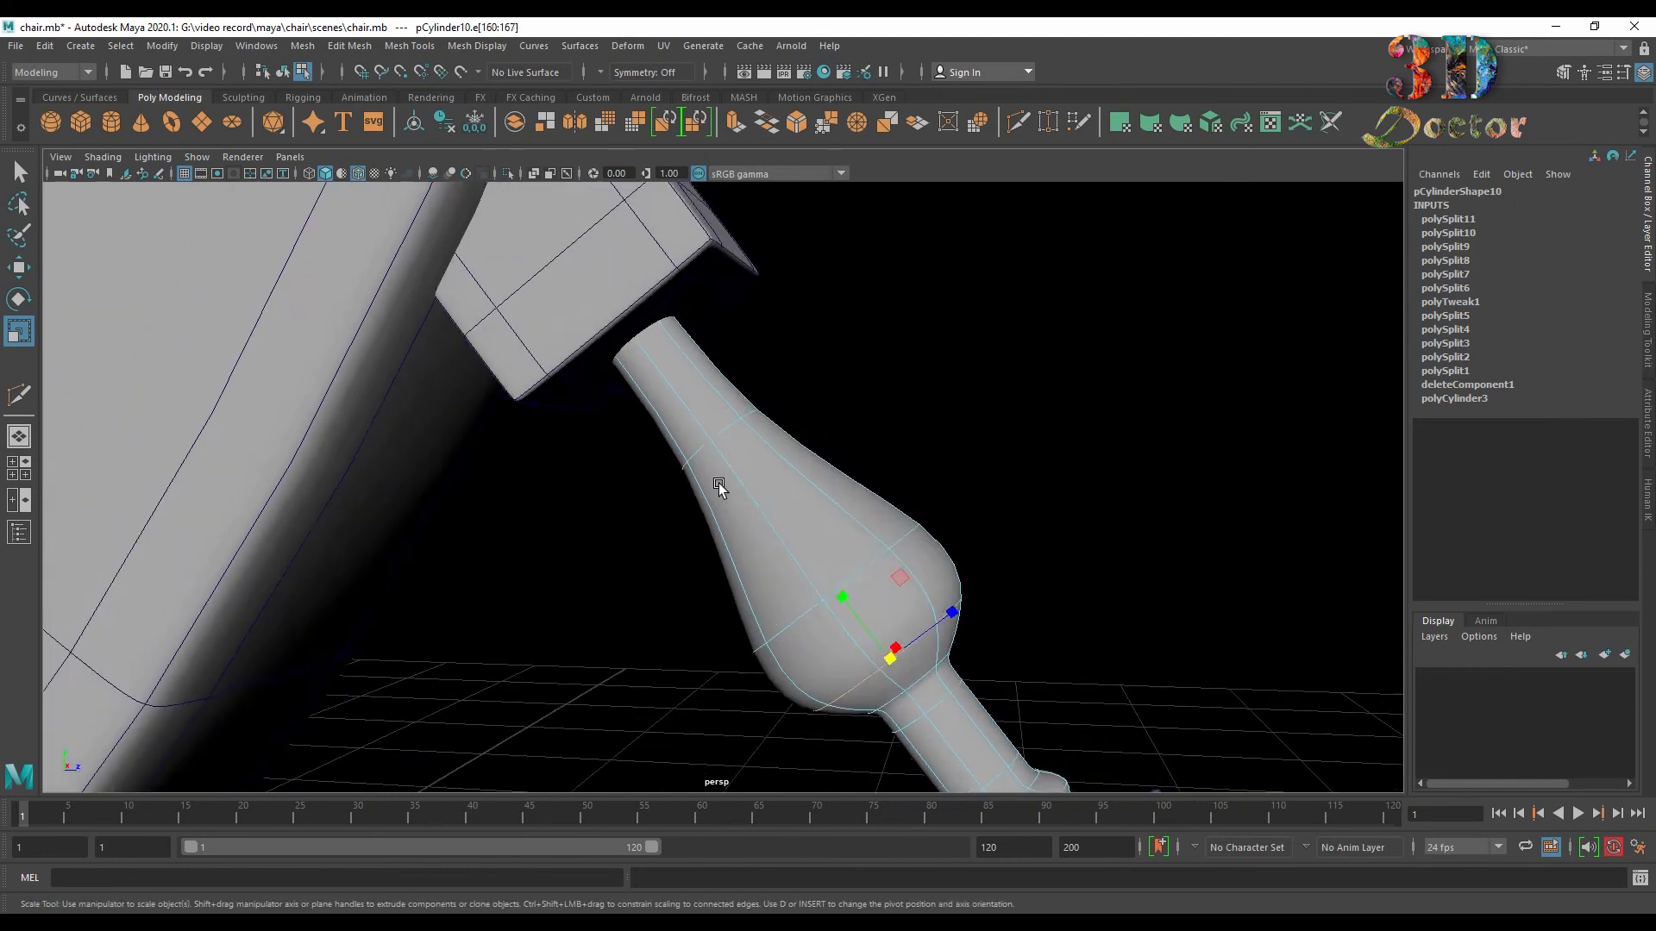
key("4")
double_click(568, 250)
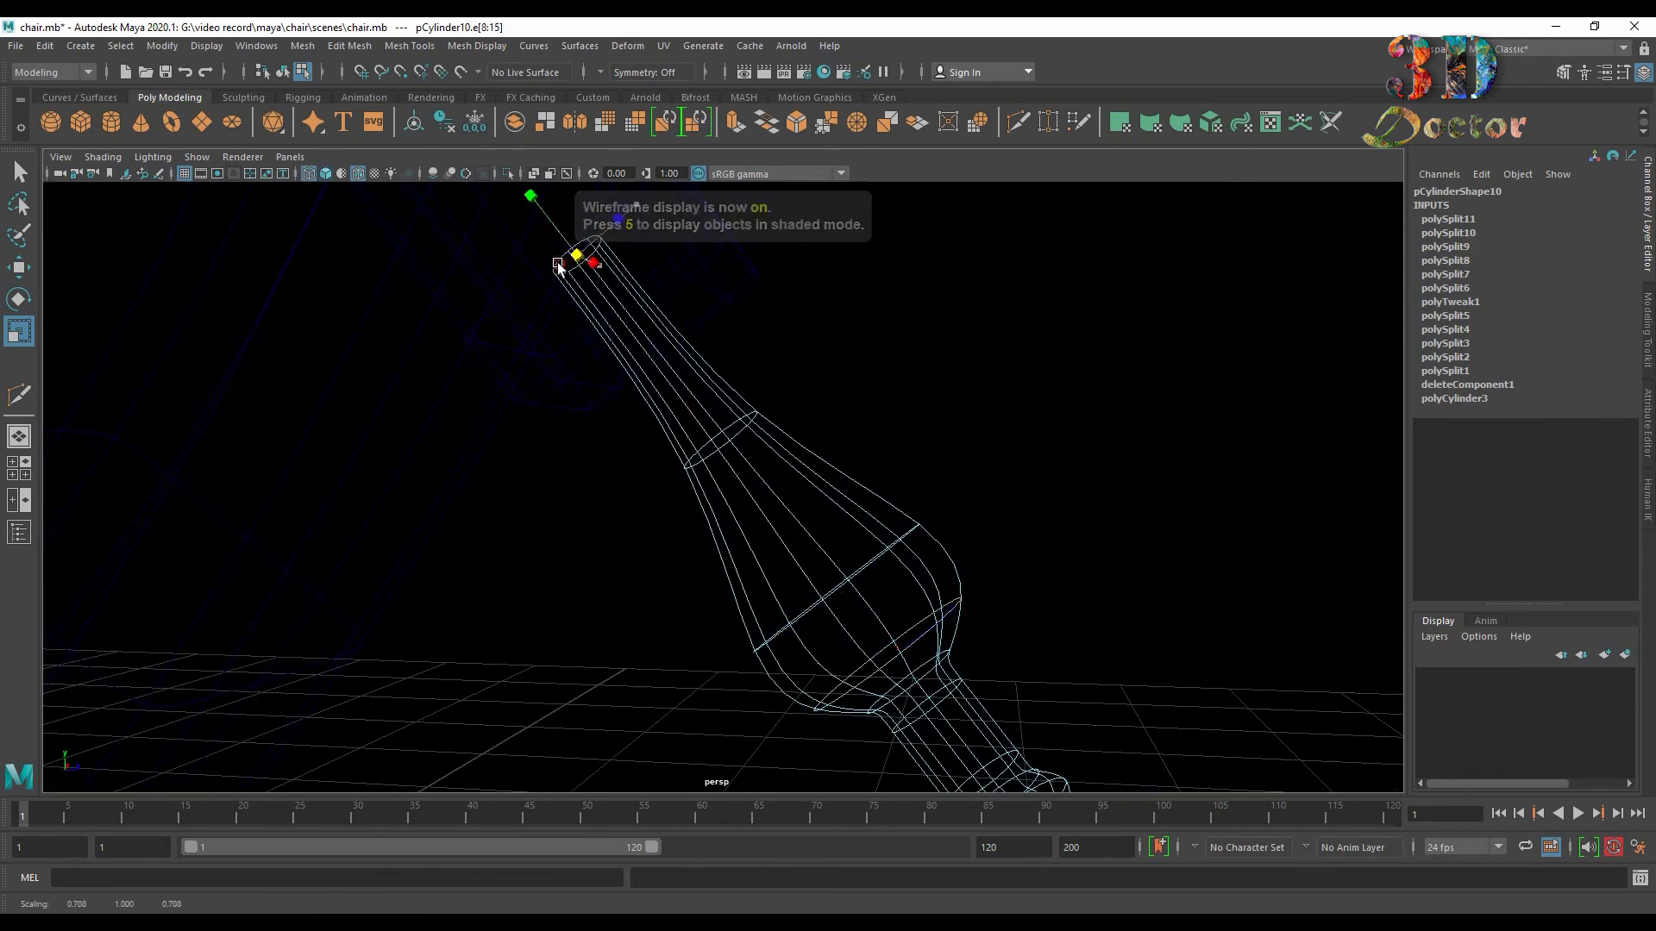
key("4")
key("5")
mouse_move(827, 318)
middle_mouse_down("alt")
mouse_move(1023, 540)
mouse_move(897, 400)
mouse_move(896, 499)
middle_mouse_up("alt")
scroll(897, 499, "down", 3)
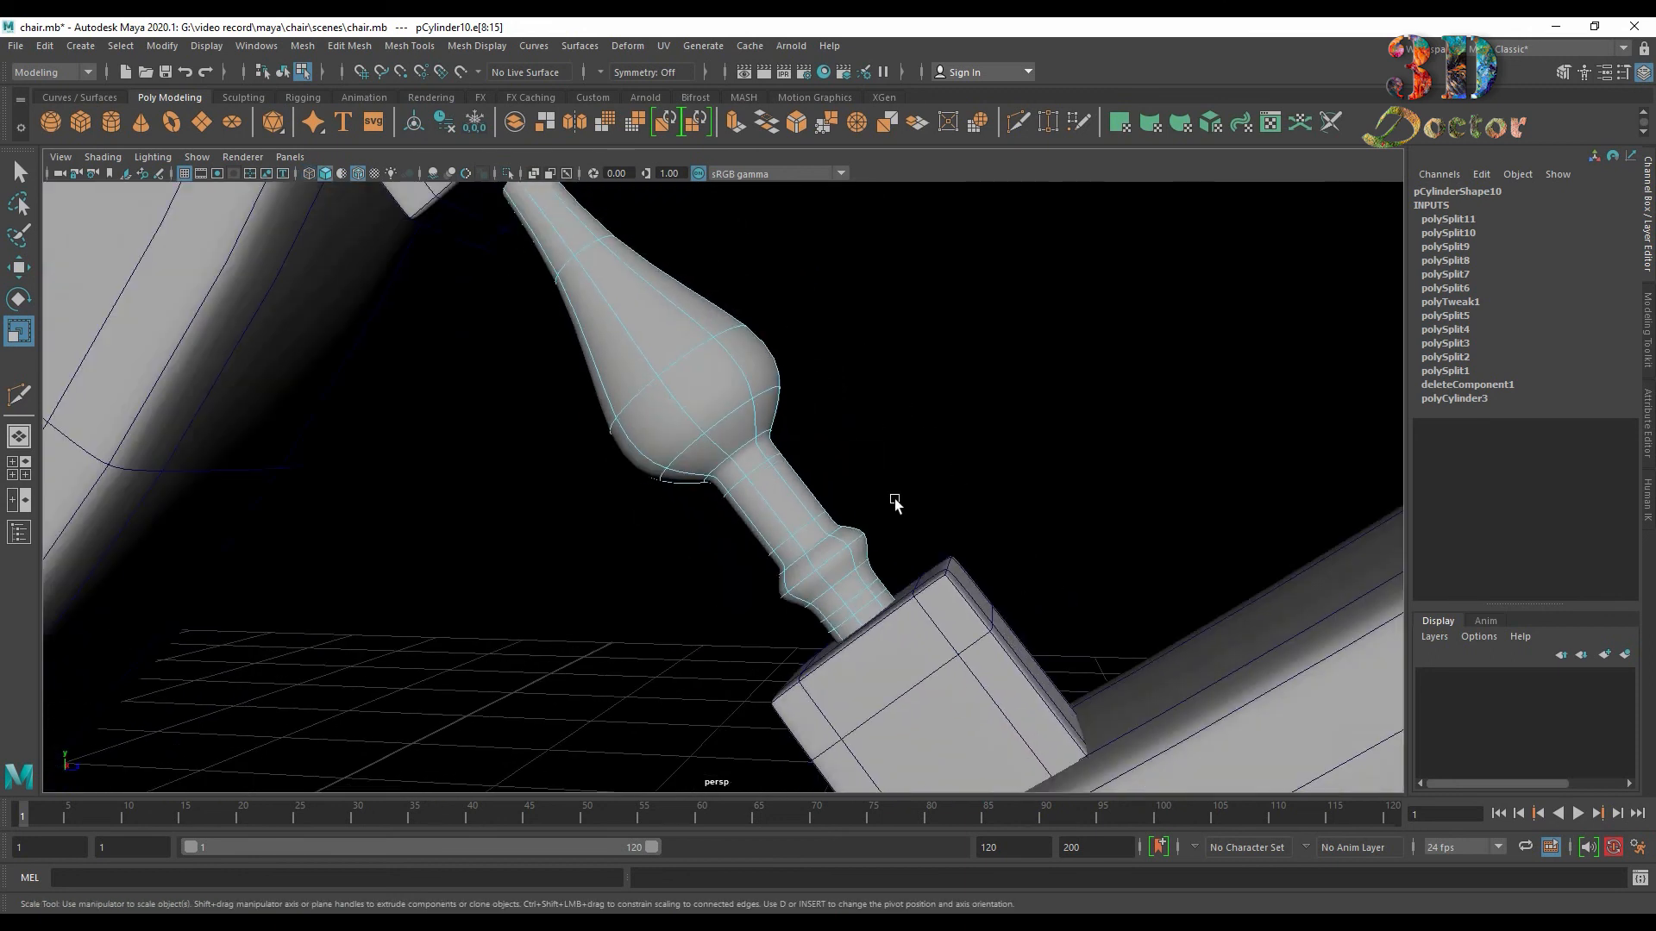
Scale the edge loop of the lower ring further outward to make the ring more pronounced.
scroll(901, 535, "up", 6)
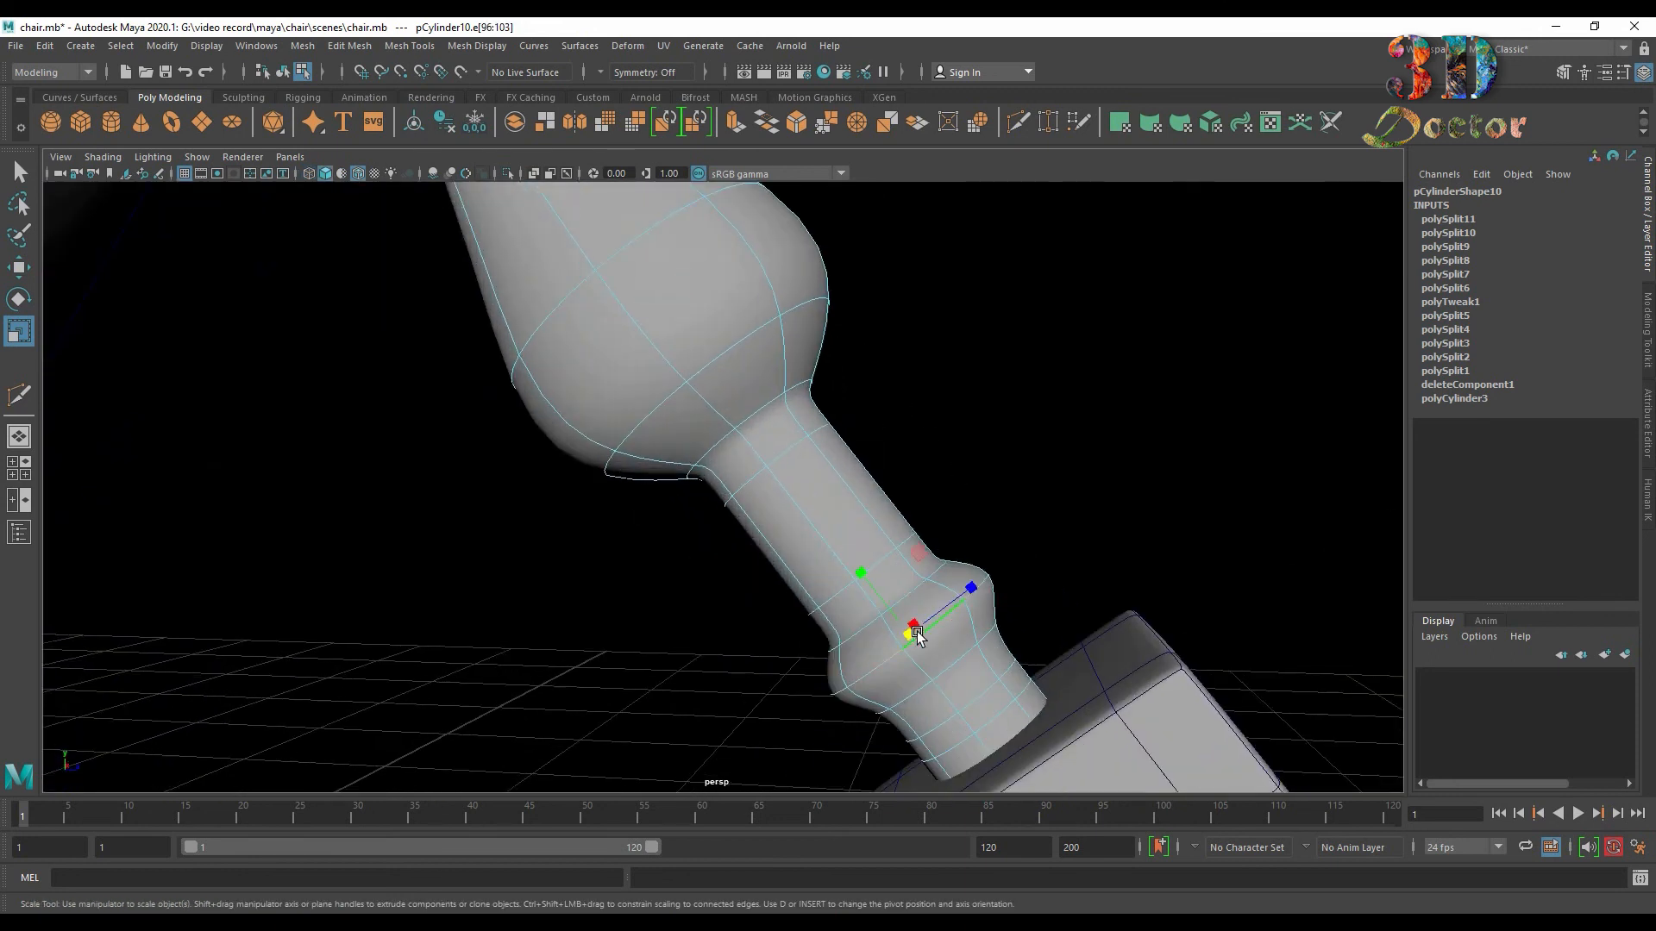
left_click_drag(917, 636, 1021, 612)
left_click(992, 371)
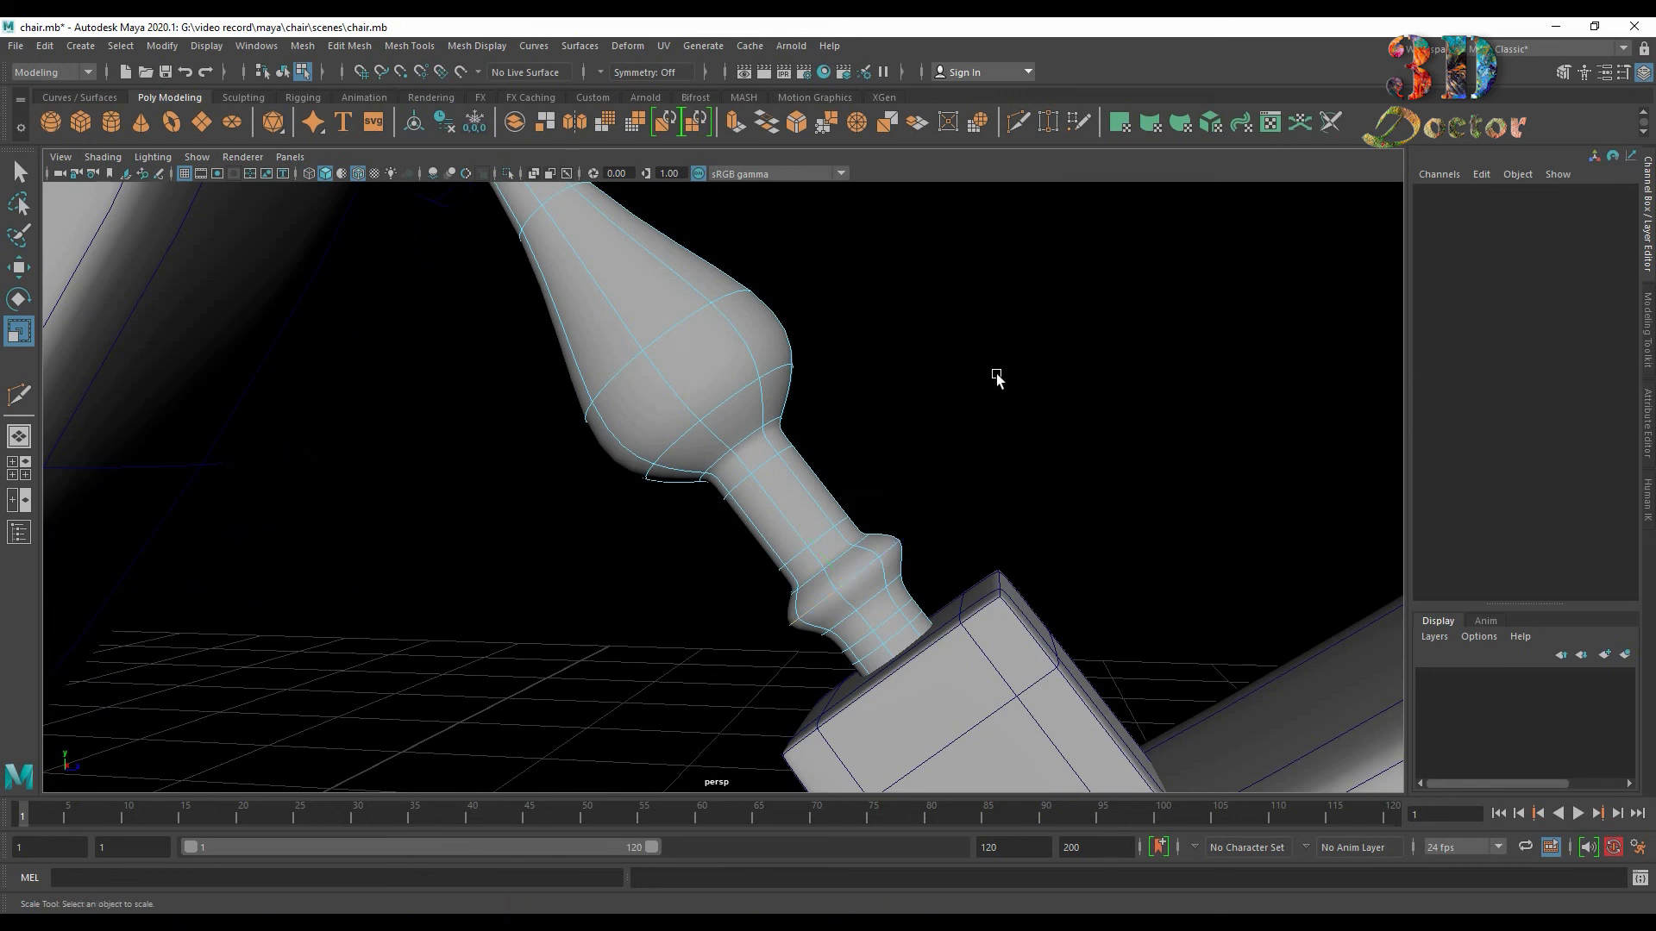
Turn off wireframe on shaded and inspect the smoothed rod between the two post blocks.
scroll(992, 371, "down", 4)
mouse_move(910, 324)
left_mouse_down("alt")
mouse_move(914, 375)
mouse_move(607, 403)
mouse_move(842, 370)
left_mouse_up("alt")
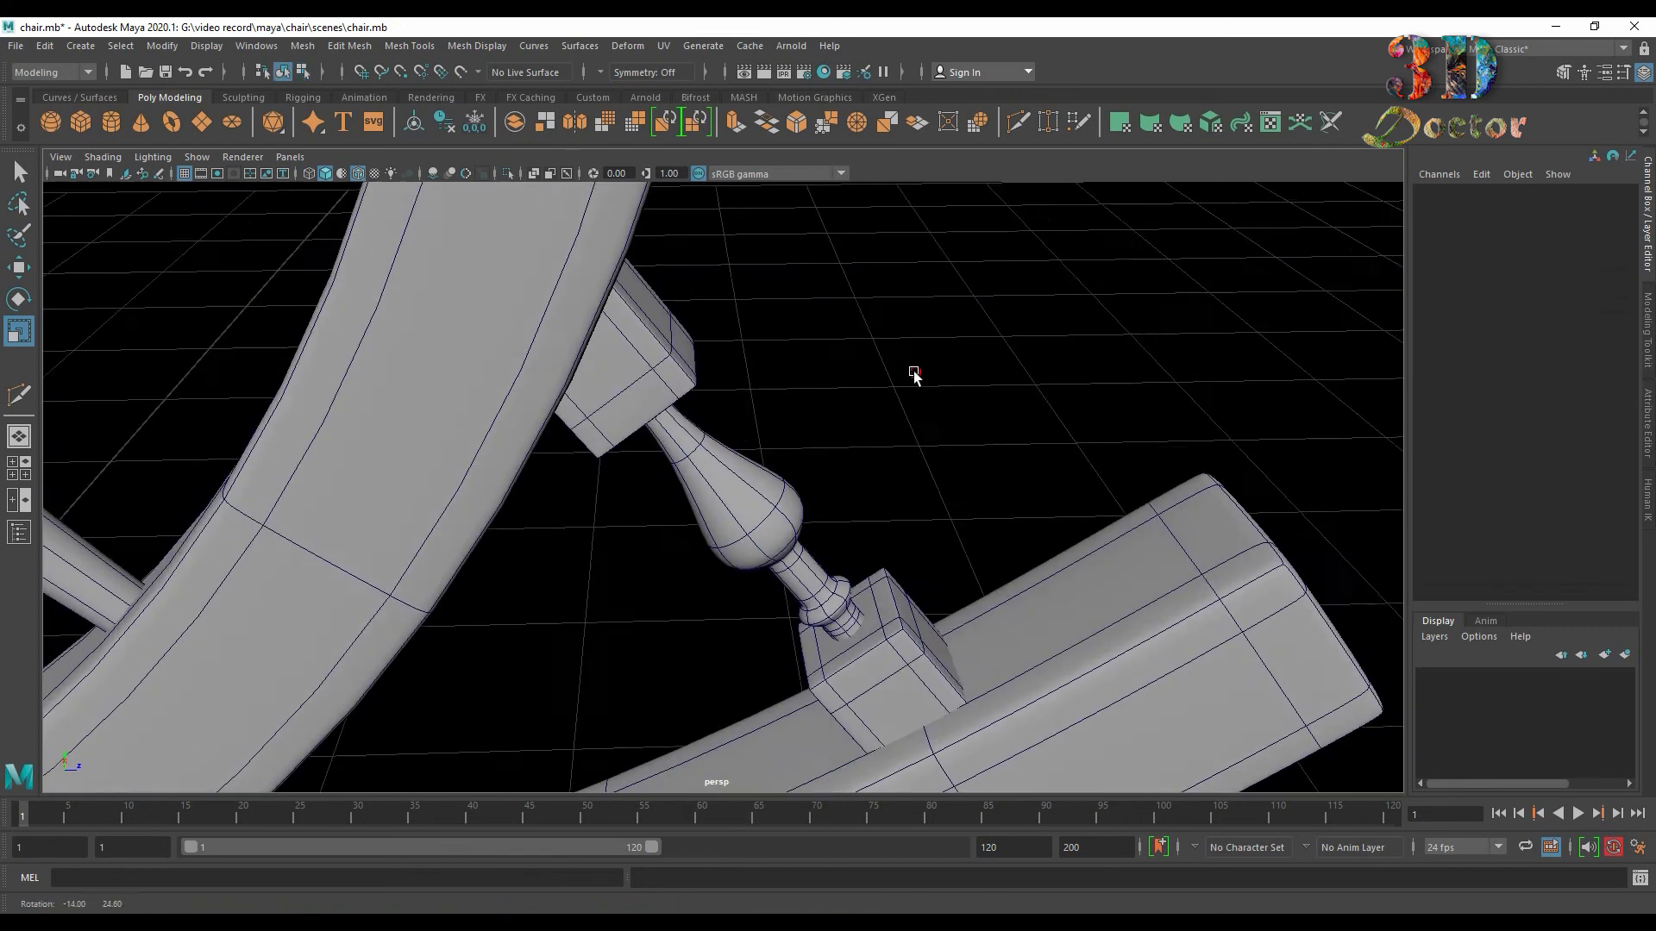
left_click(359, 174)
scroll(836, 391, "up", 3)
scroll(836, 384, "up", 3)
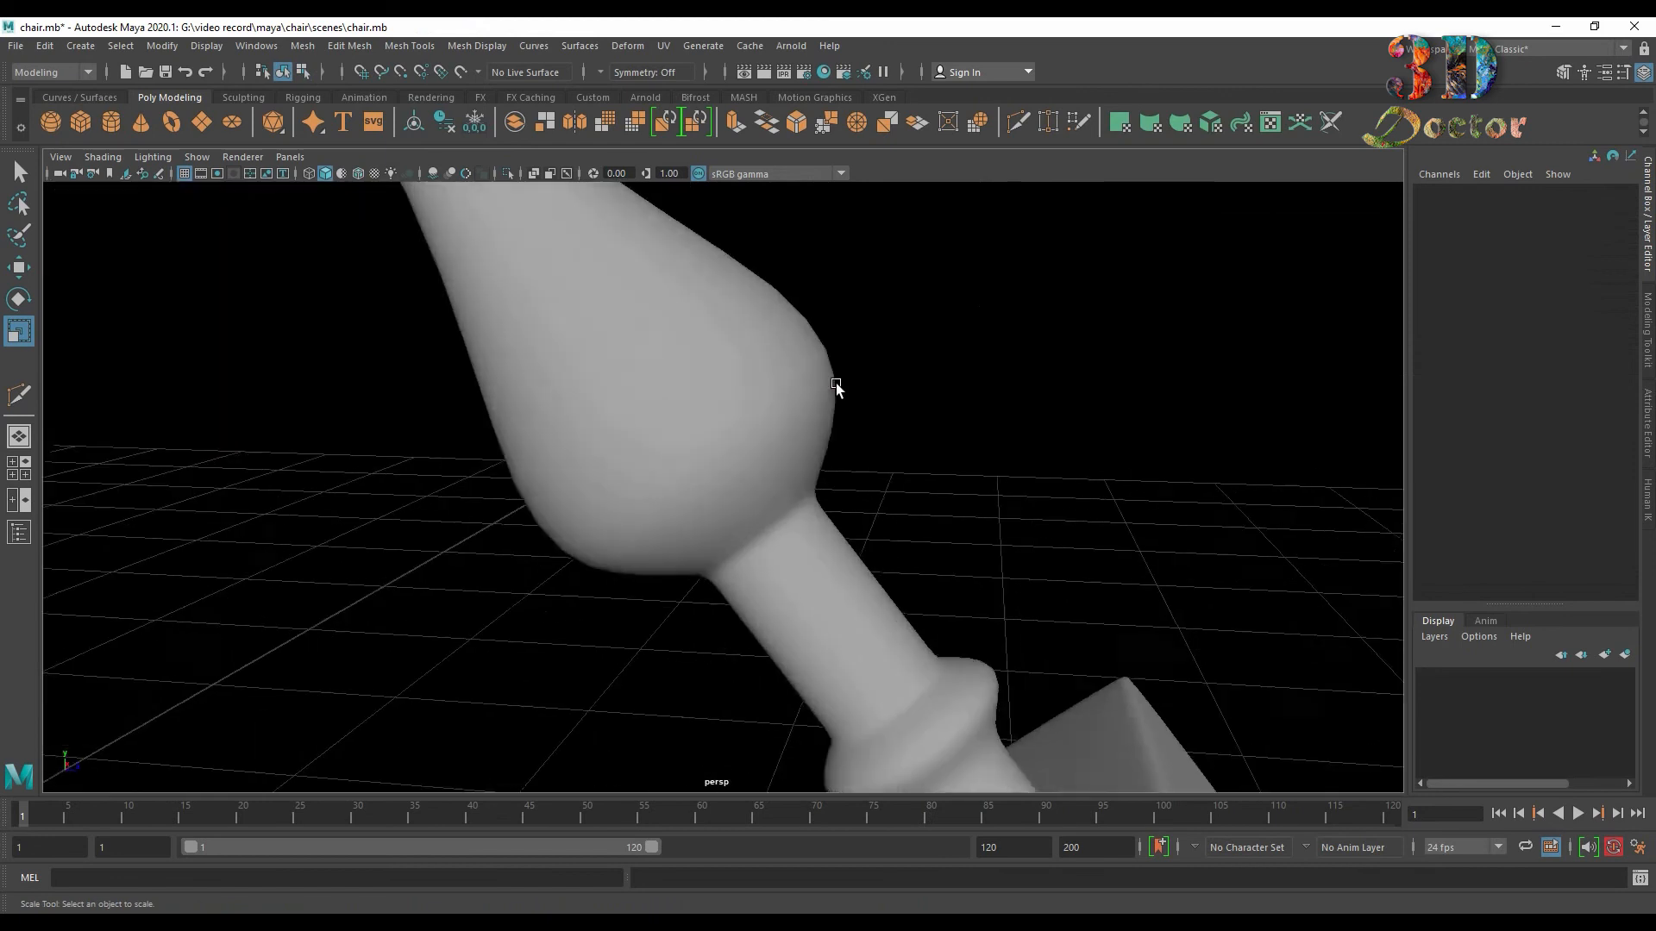
scroll(758, 436, "down", 2)
Show the rod unsmoothed and cut five edge loops between the bulb and the lower ring with the Multi-Cut tool.
left_click(758, 437)
key("1")
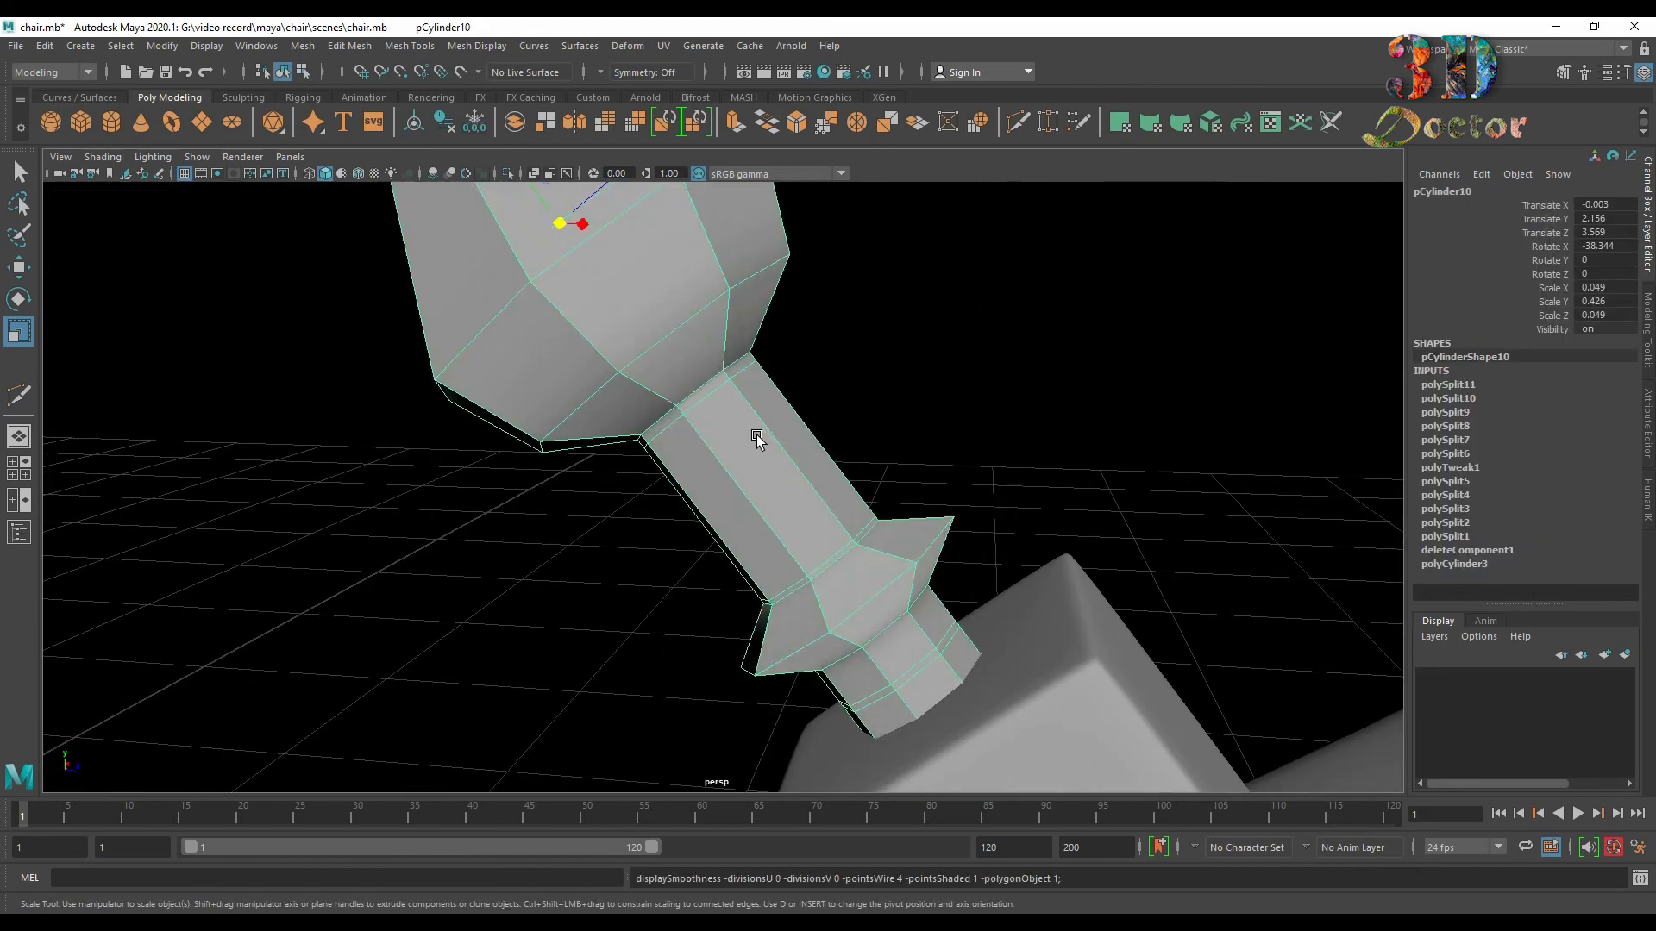
left_click(17, 397)
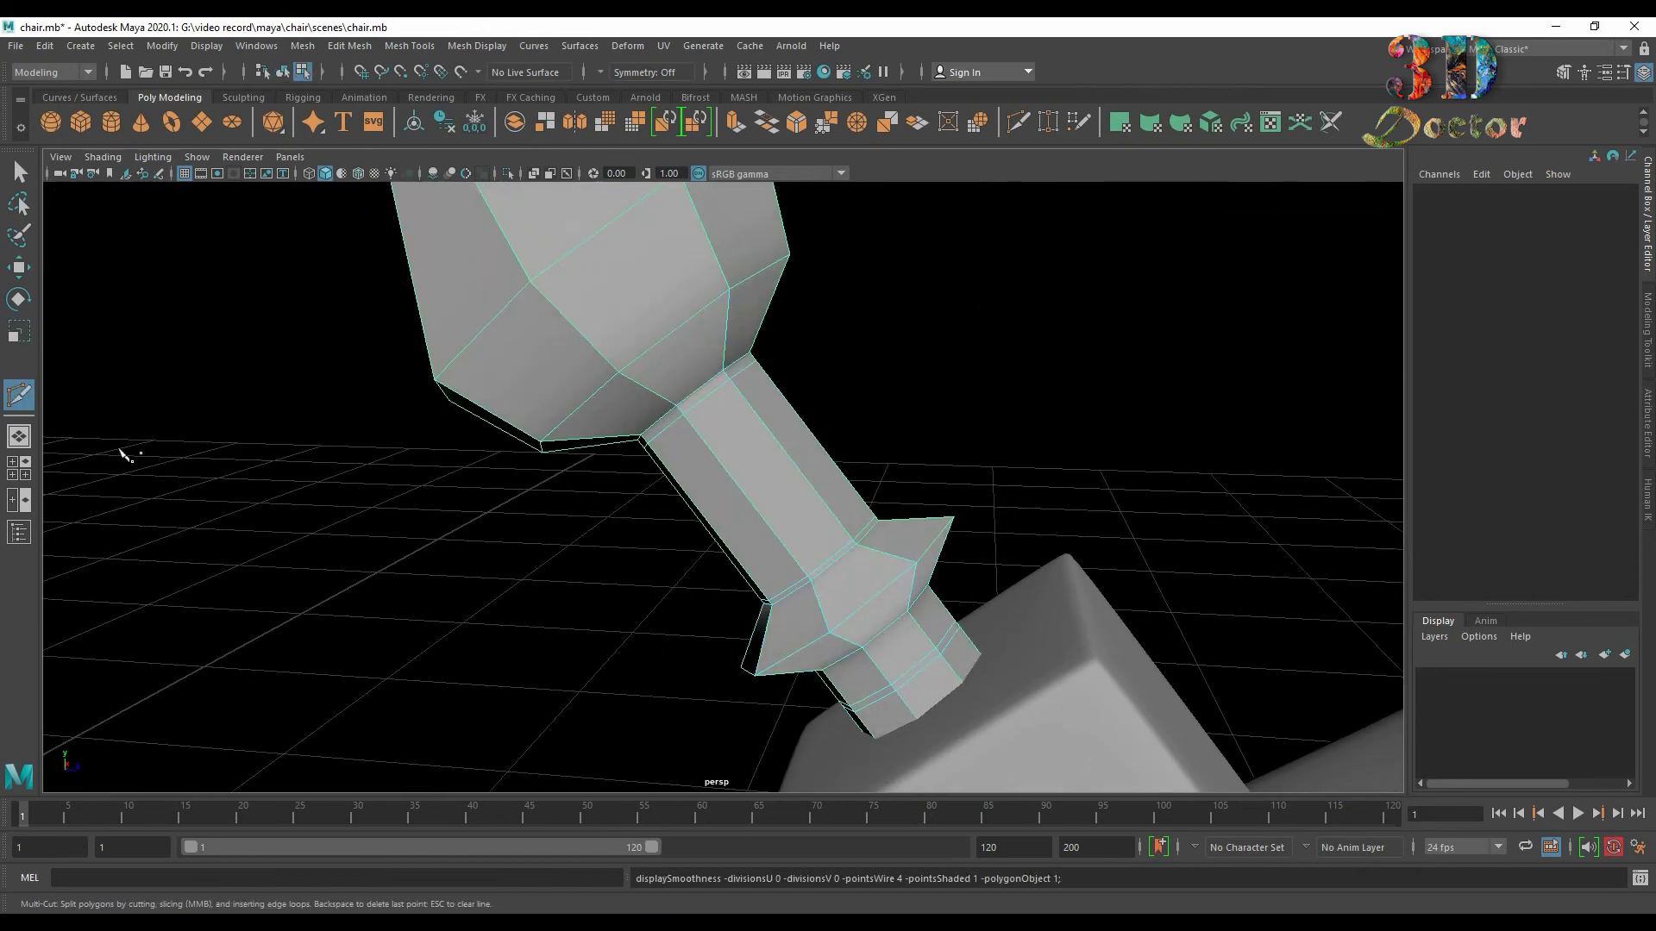
left_click(766, 523, "ctrl")
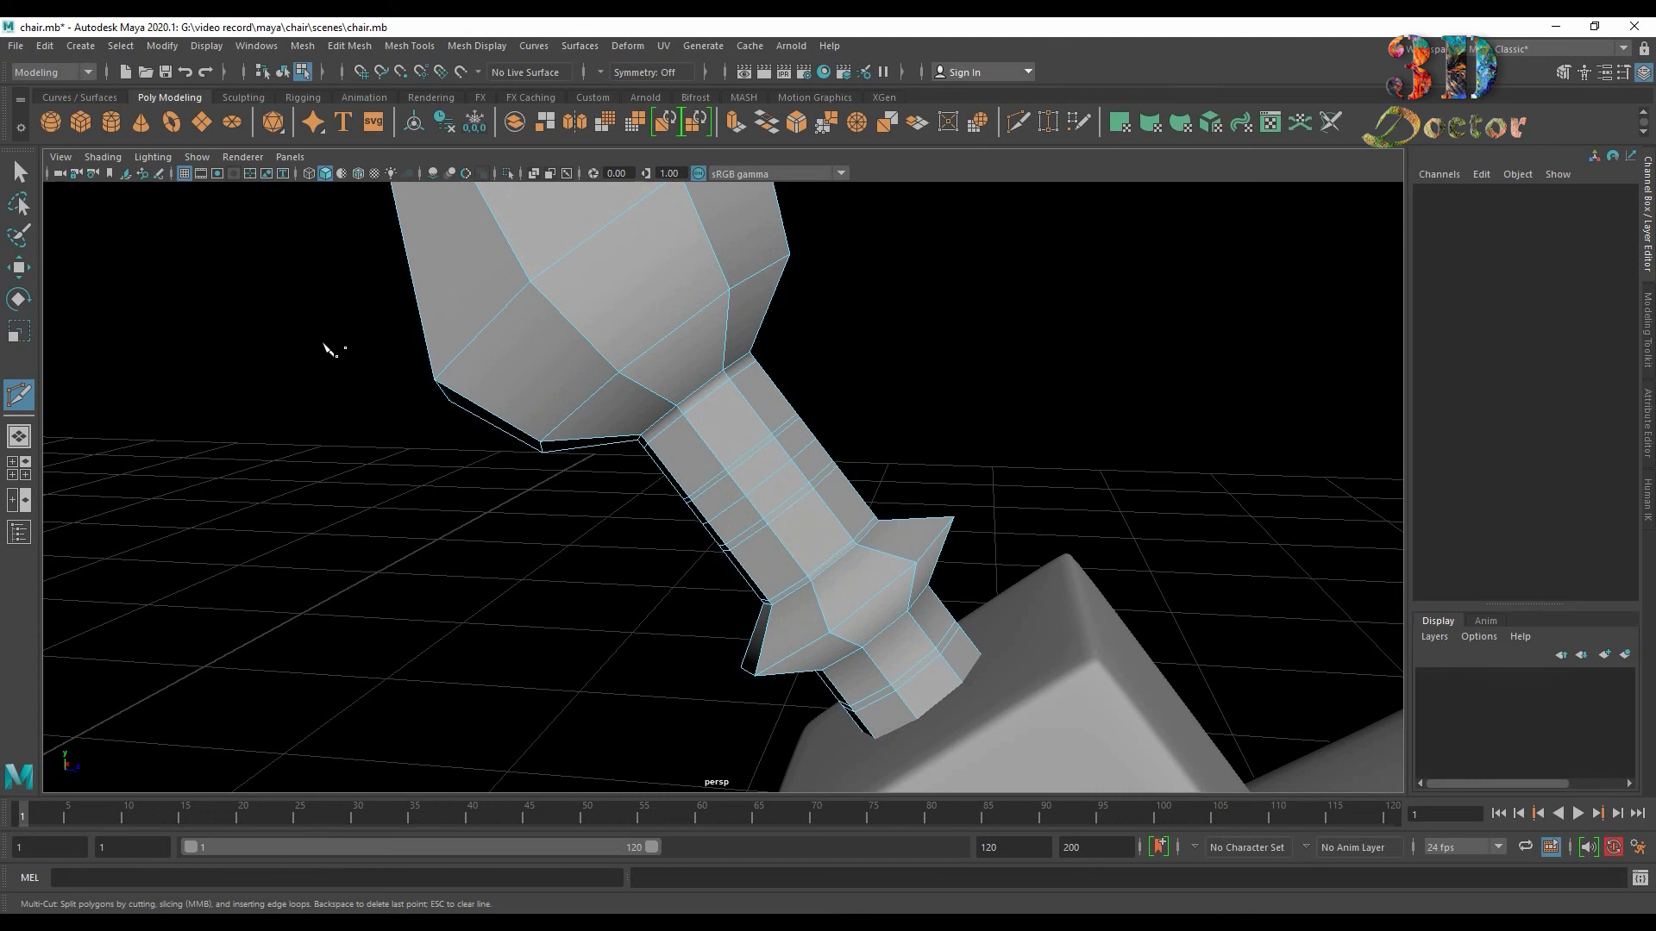
Scale an edge loop between the bulb and the lower ring outward to form a second ring, and restore the smooth object display.
key("q")
double_click(764, 483)
key("r")
left_click_drag(763, 481, 830, 276)
key("3")
scroll(770, 480, "down", 4)
right_click_drag(828, 265, 983, 205)
left_click(1104, 319)
Show the Outliner and rename the curved rocker bar pCube1 as tire_down_part.
scroll(1104, 319, "down", 3)
scroll(1102, 319, "down", 2)
left_click_drag(1102, 319, 794, 406, "alt")
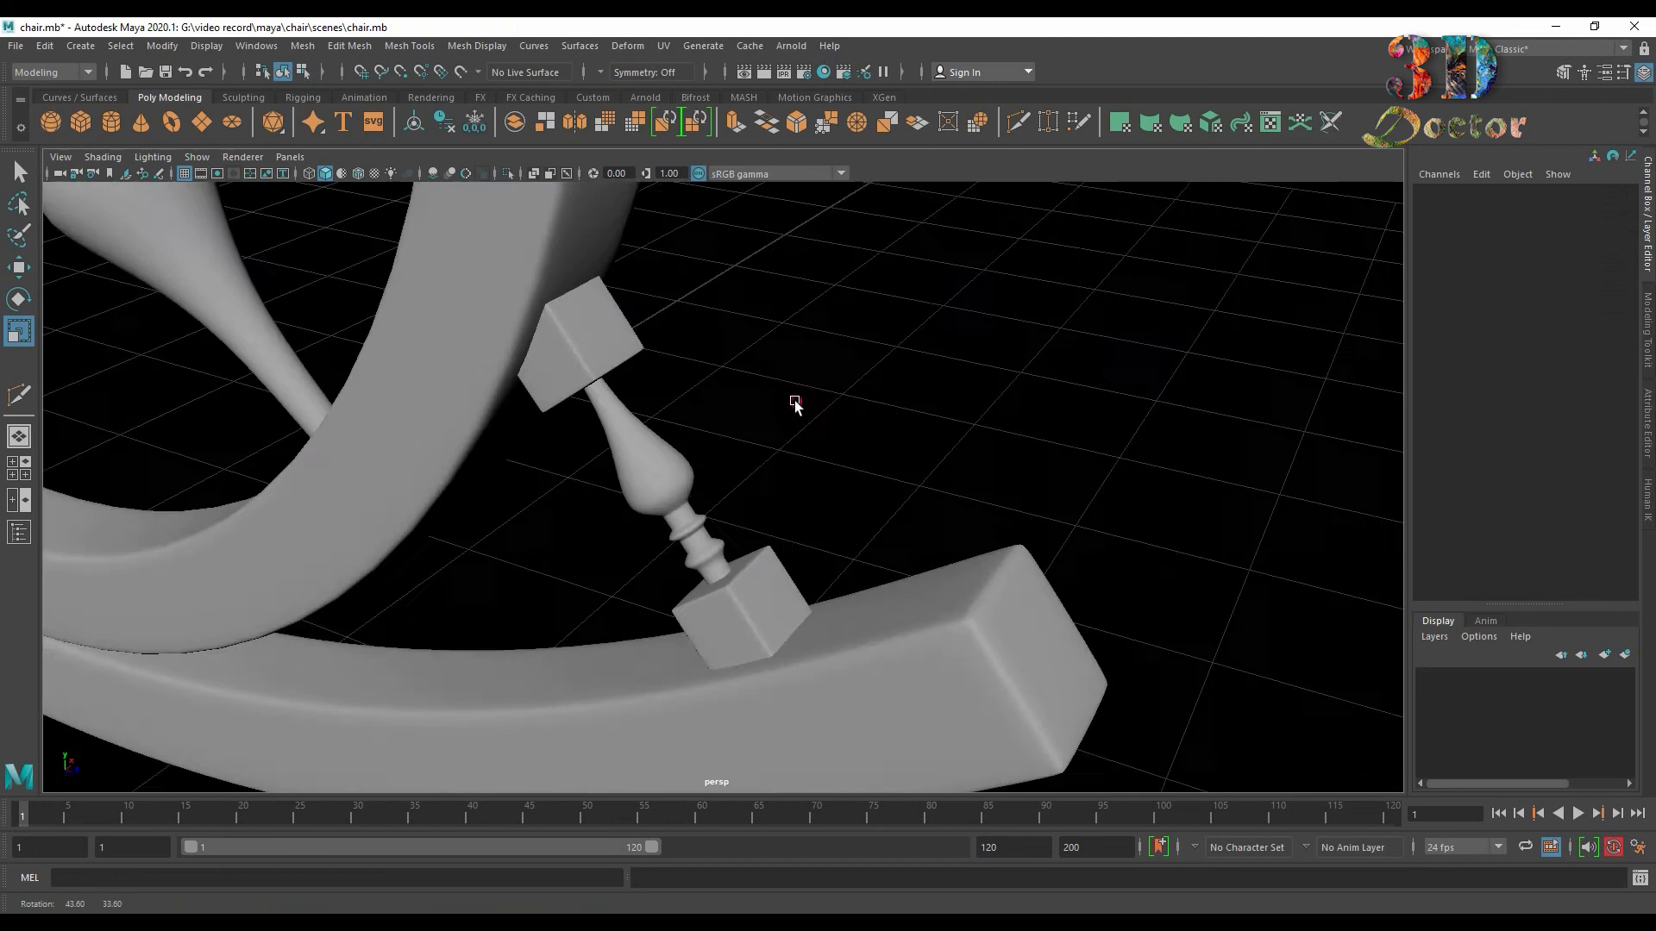
scroll(815, 388, "down", 6)
middle_click_drag(820, 385, 938, 421, "alt")
left_click(19, 532)
double_click(121, 297)
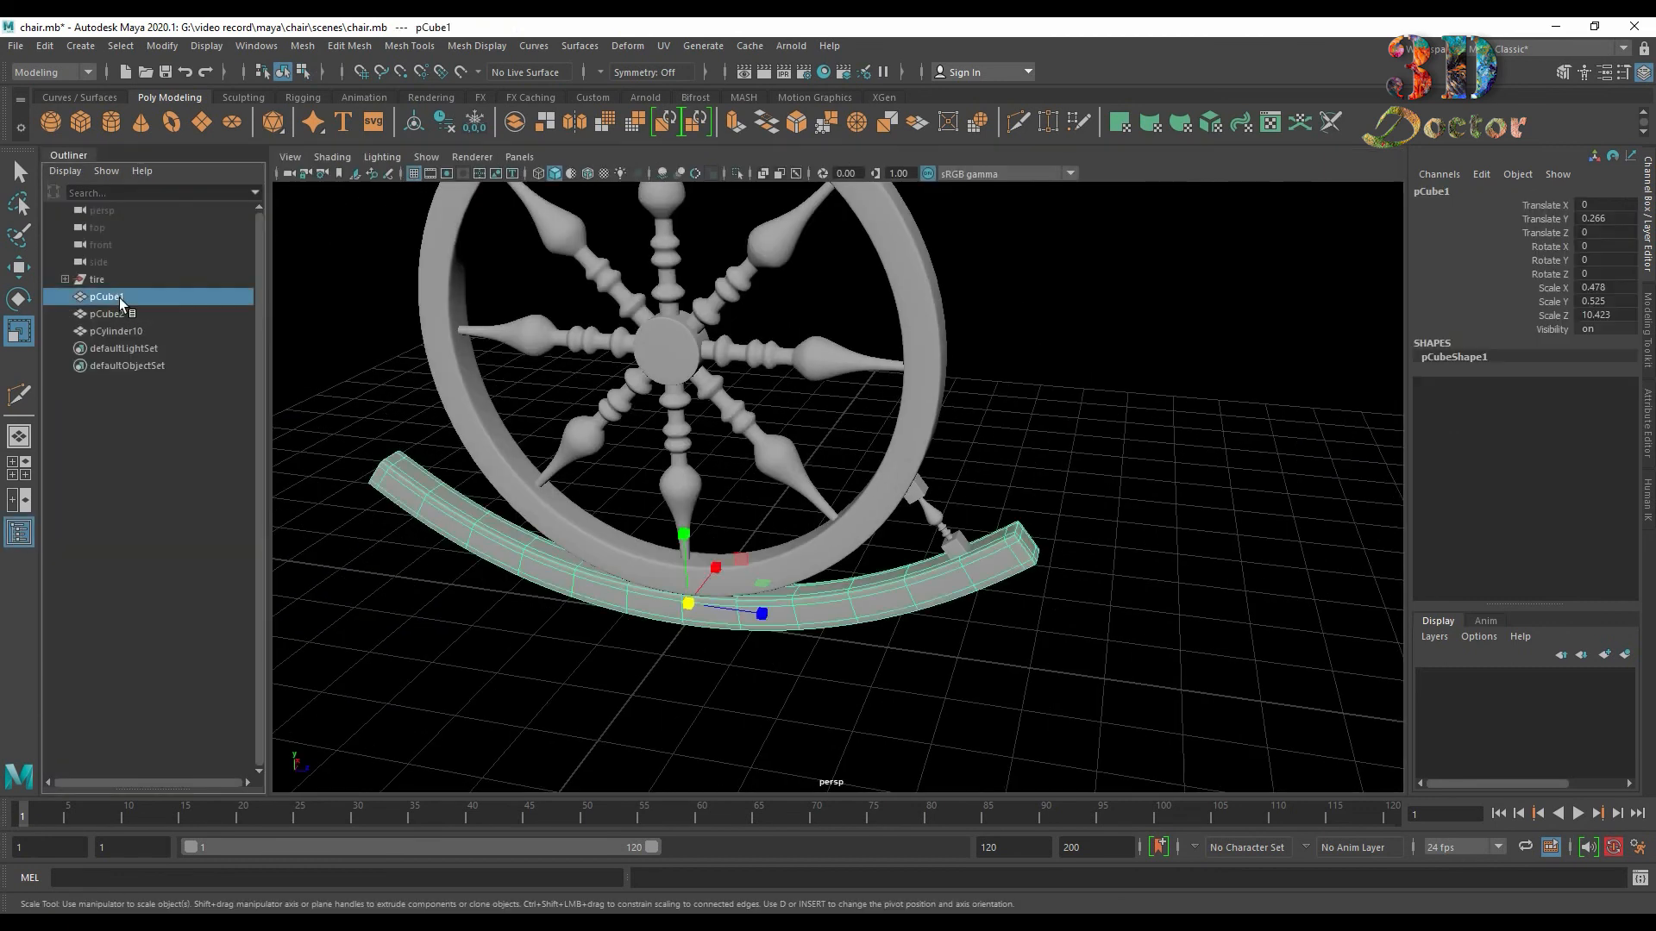
type("tire_dow")
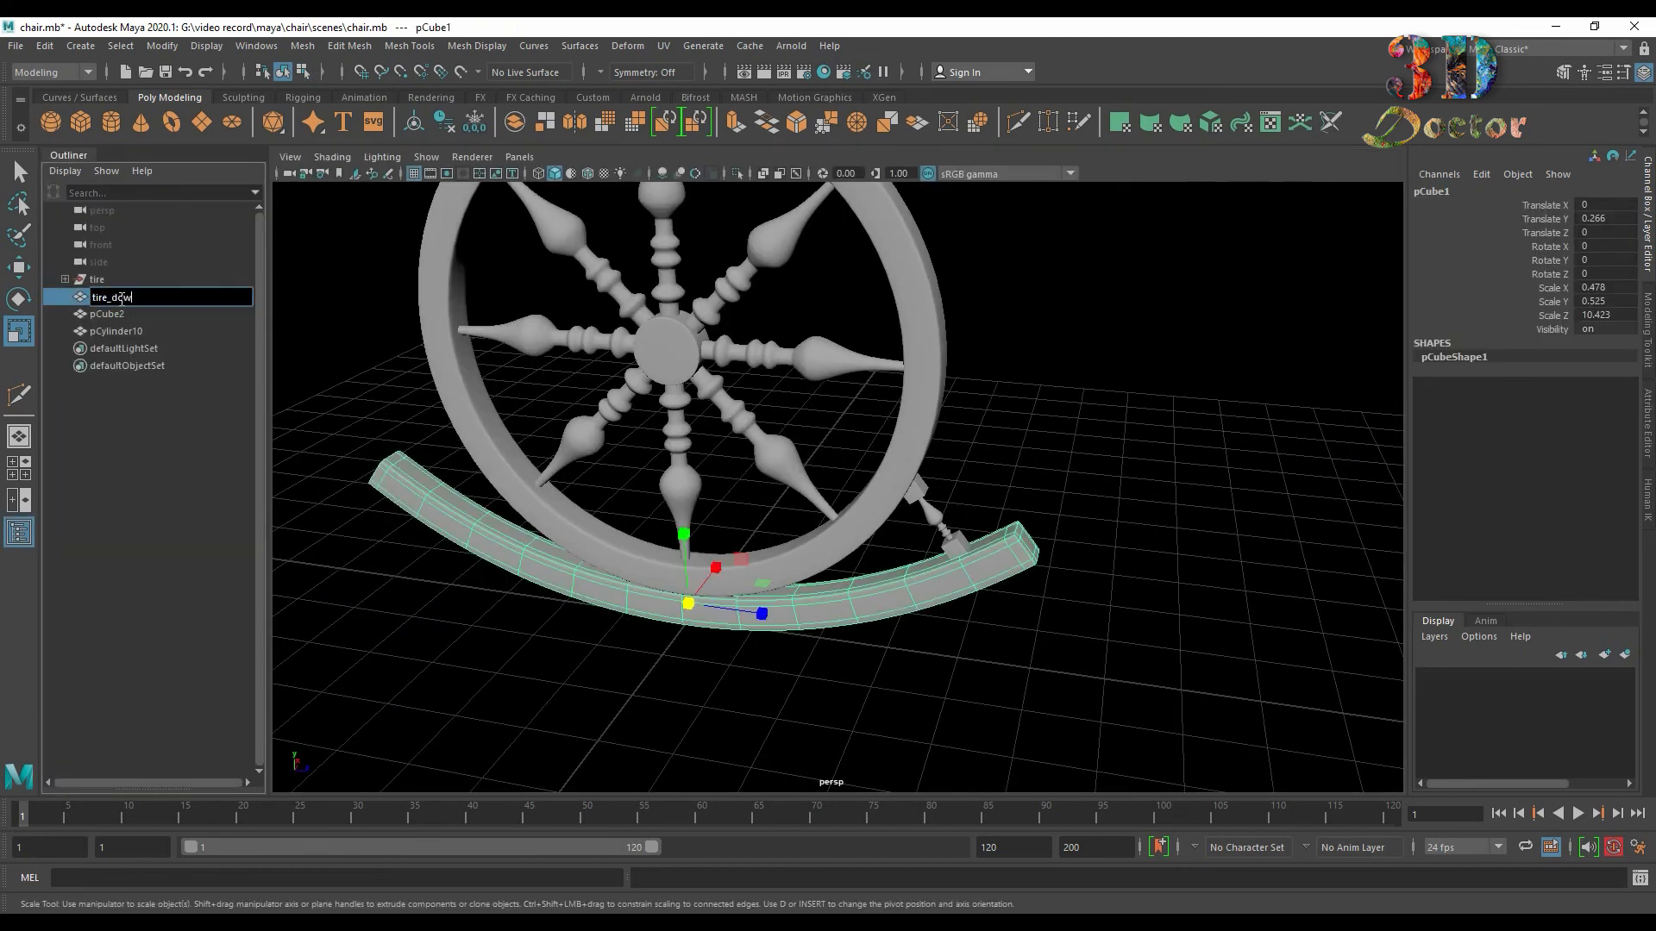
type("n_part")
key("Return")
Rename the post blocks pCube2 as join_part_1 and the turned rod pCylinder10 as join_part_2.
left_click(121, 313)
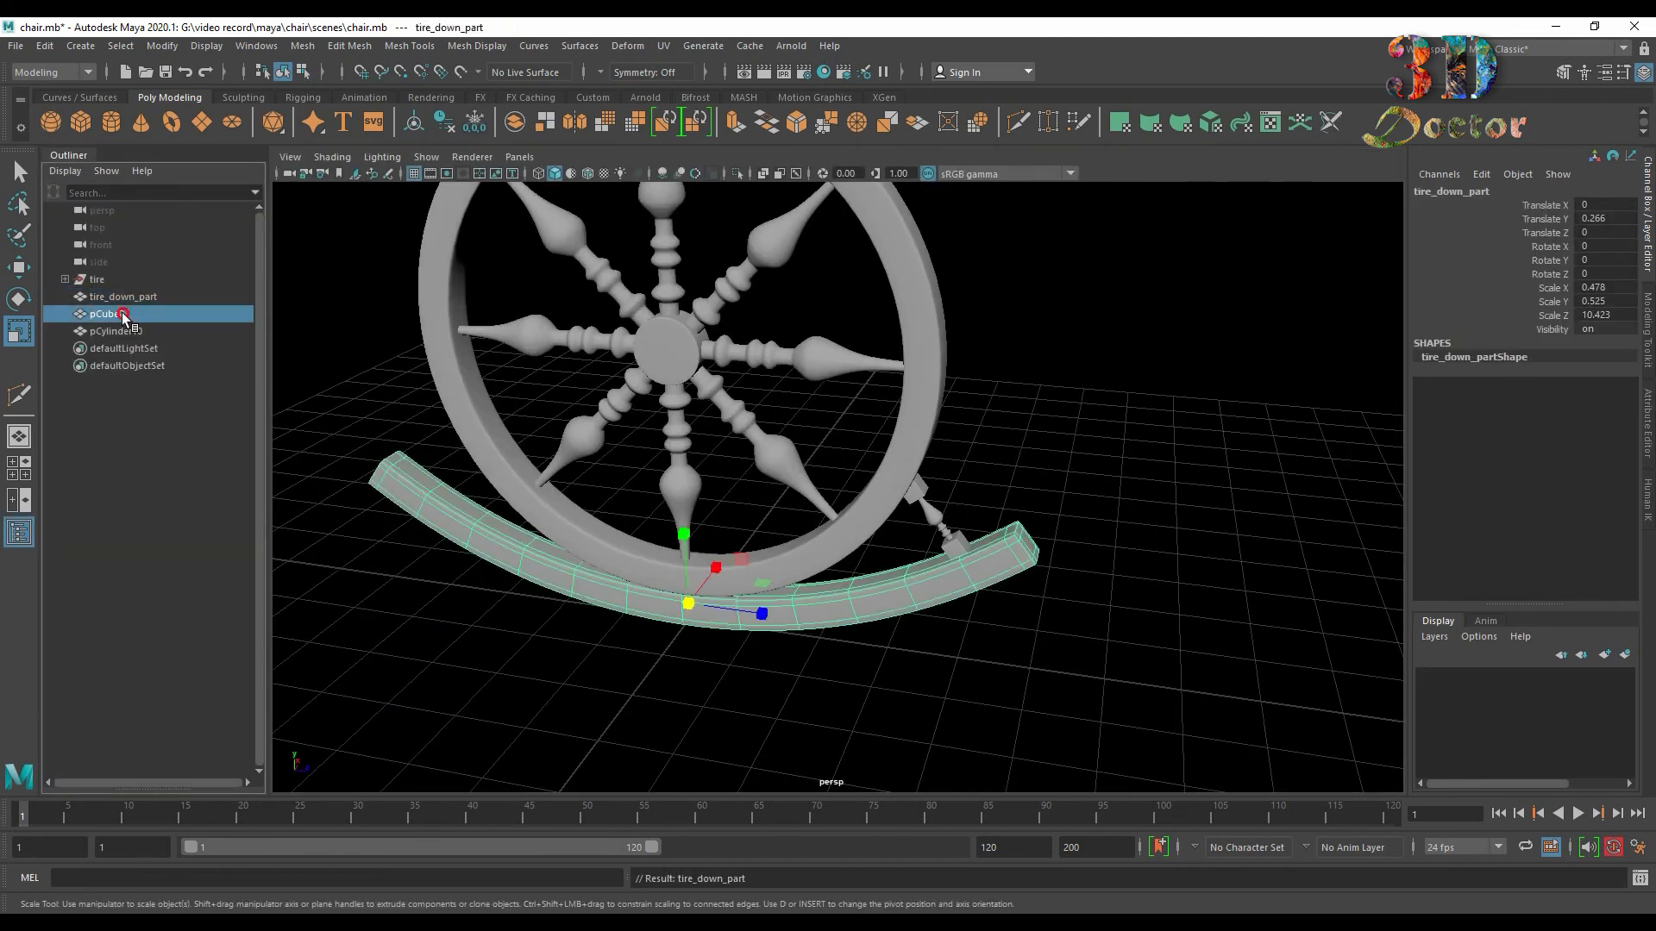
double_click(124, 315)
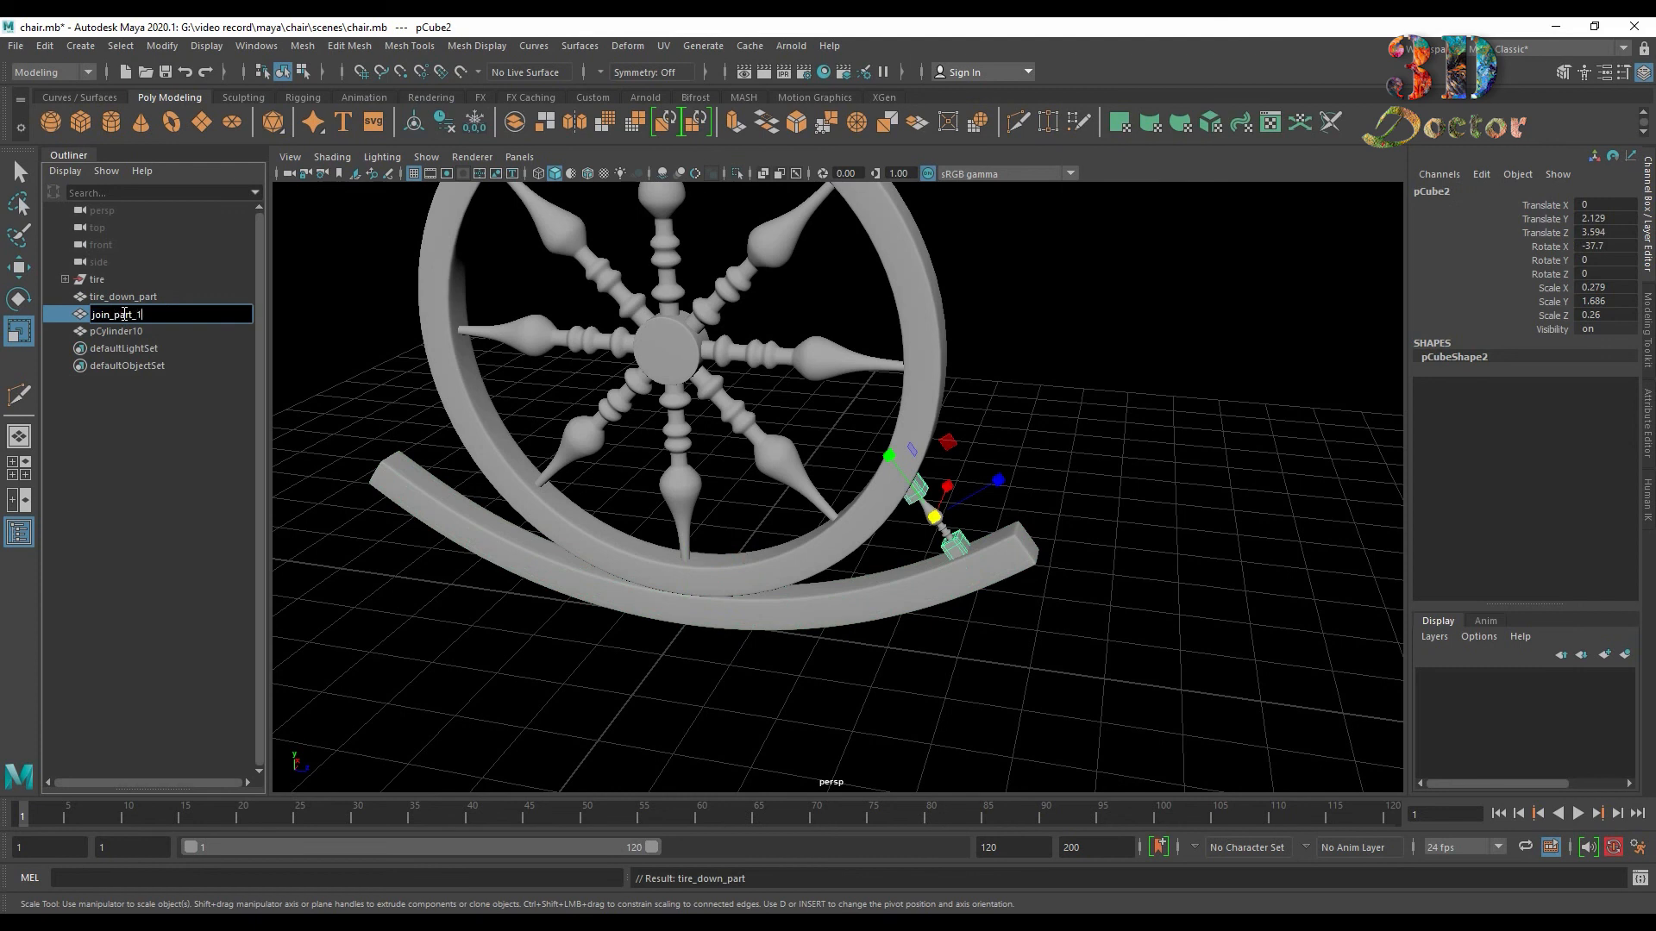
key("Return")
left_click(130, 331)
double_click(132, 331)
type("join")
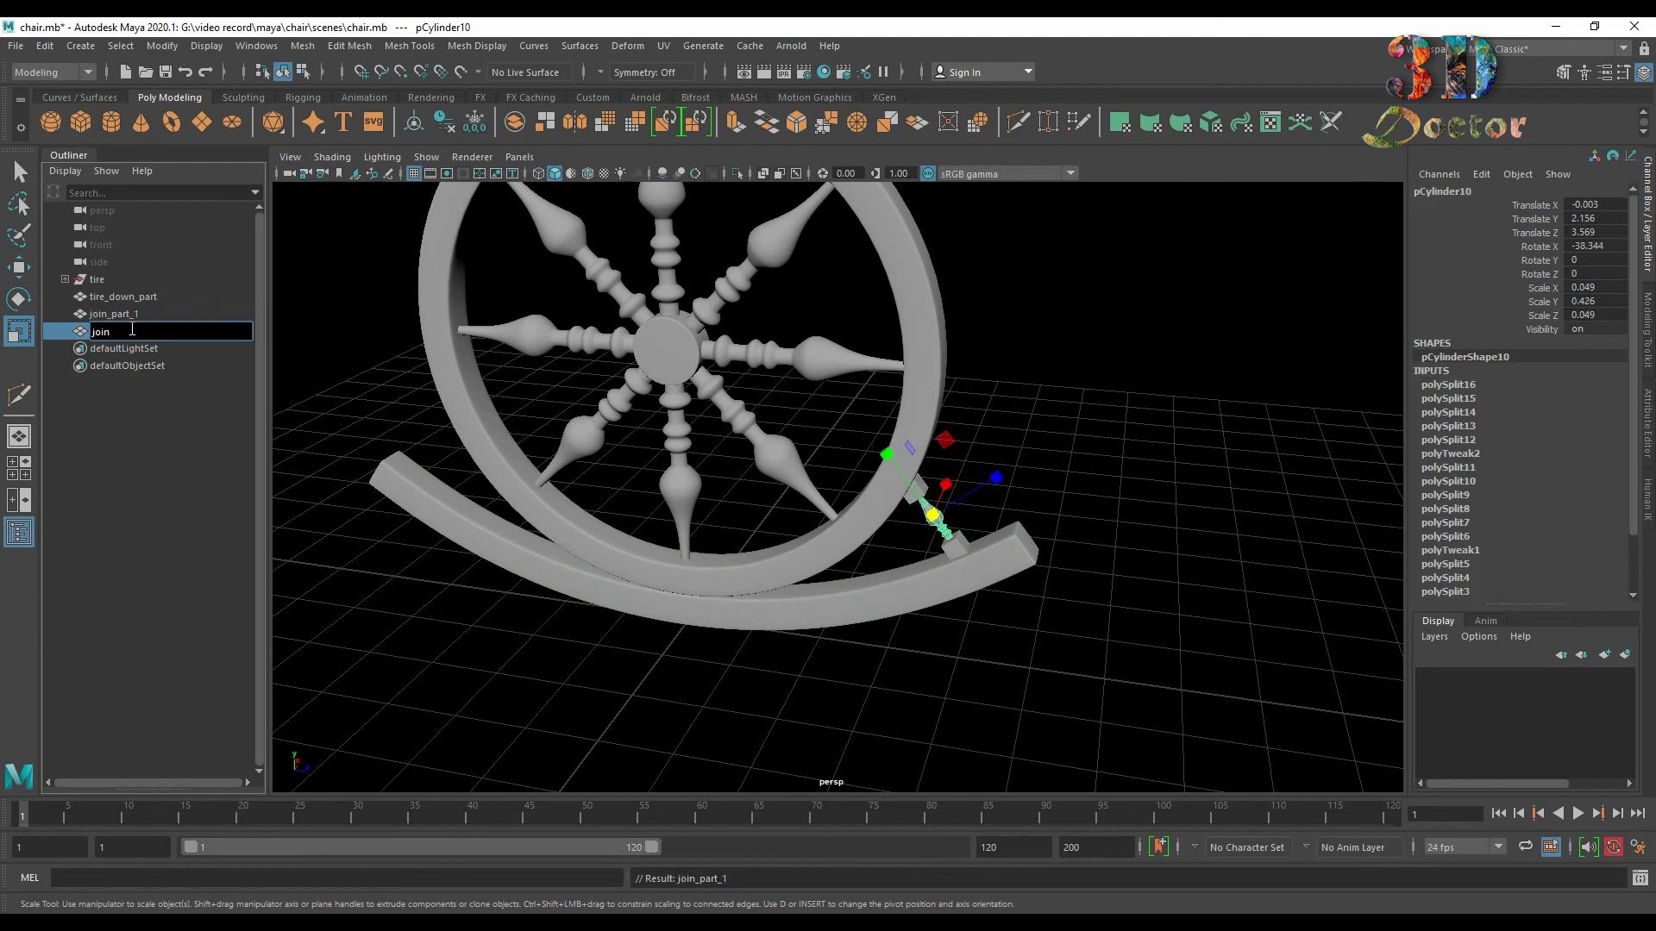
type("_part_2")
key("Return")
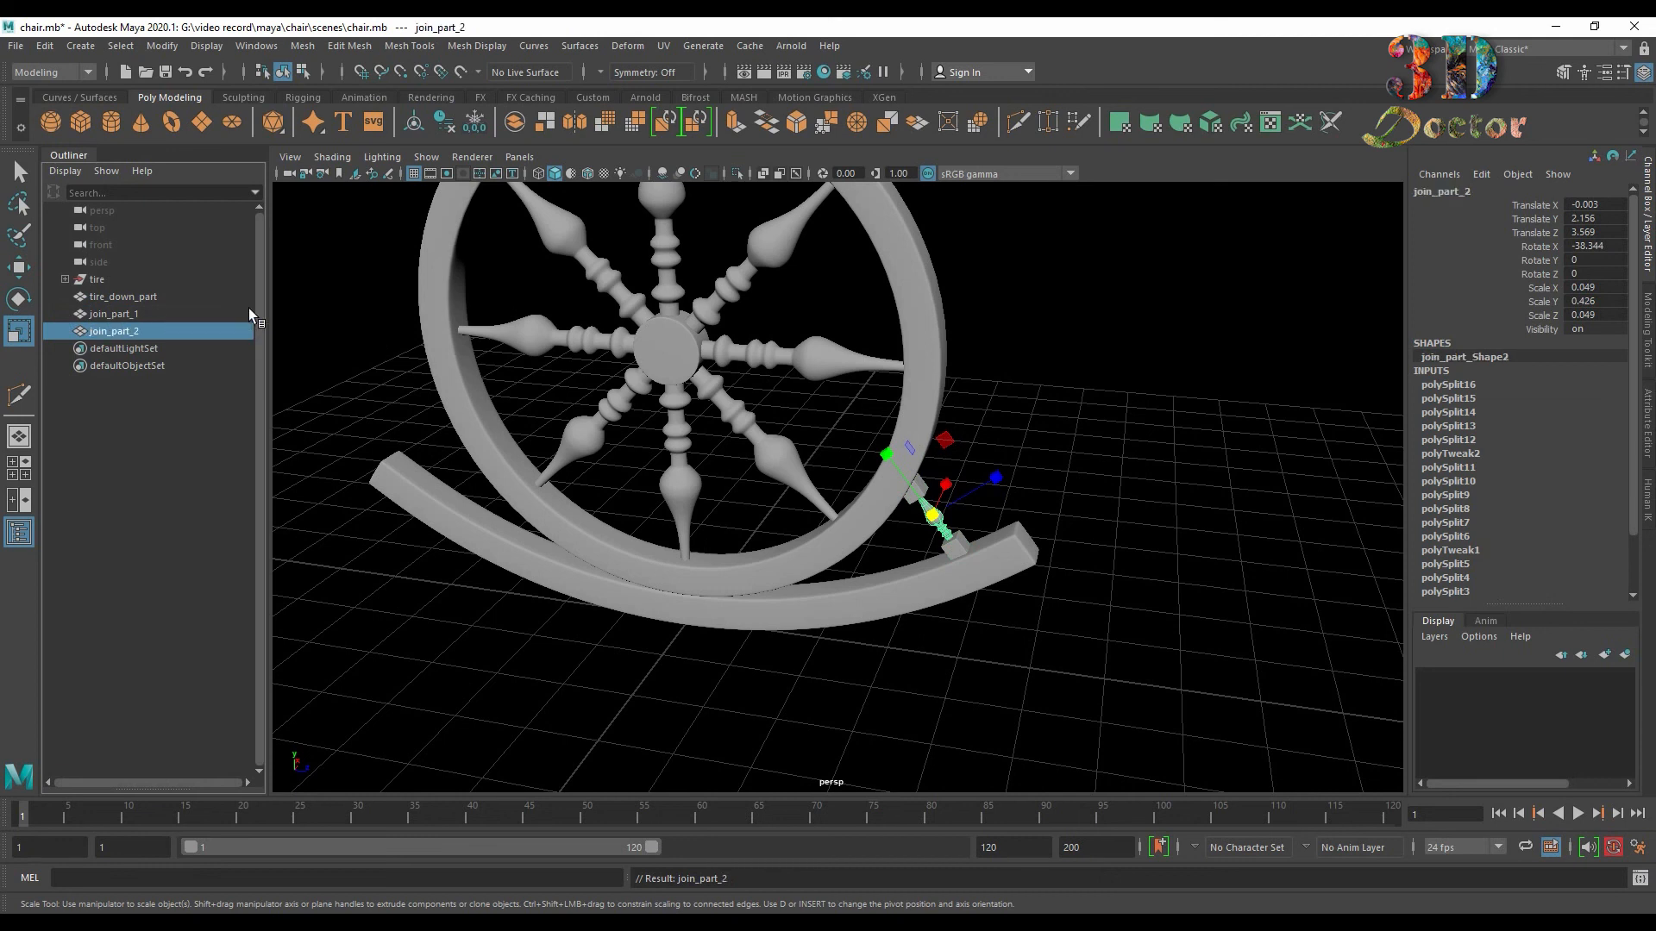
Group join_part_1 and join_part_2 and name the group join_1.
left_click(113, 314, "ctrl")
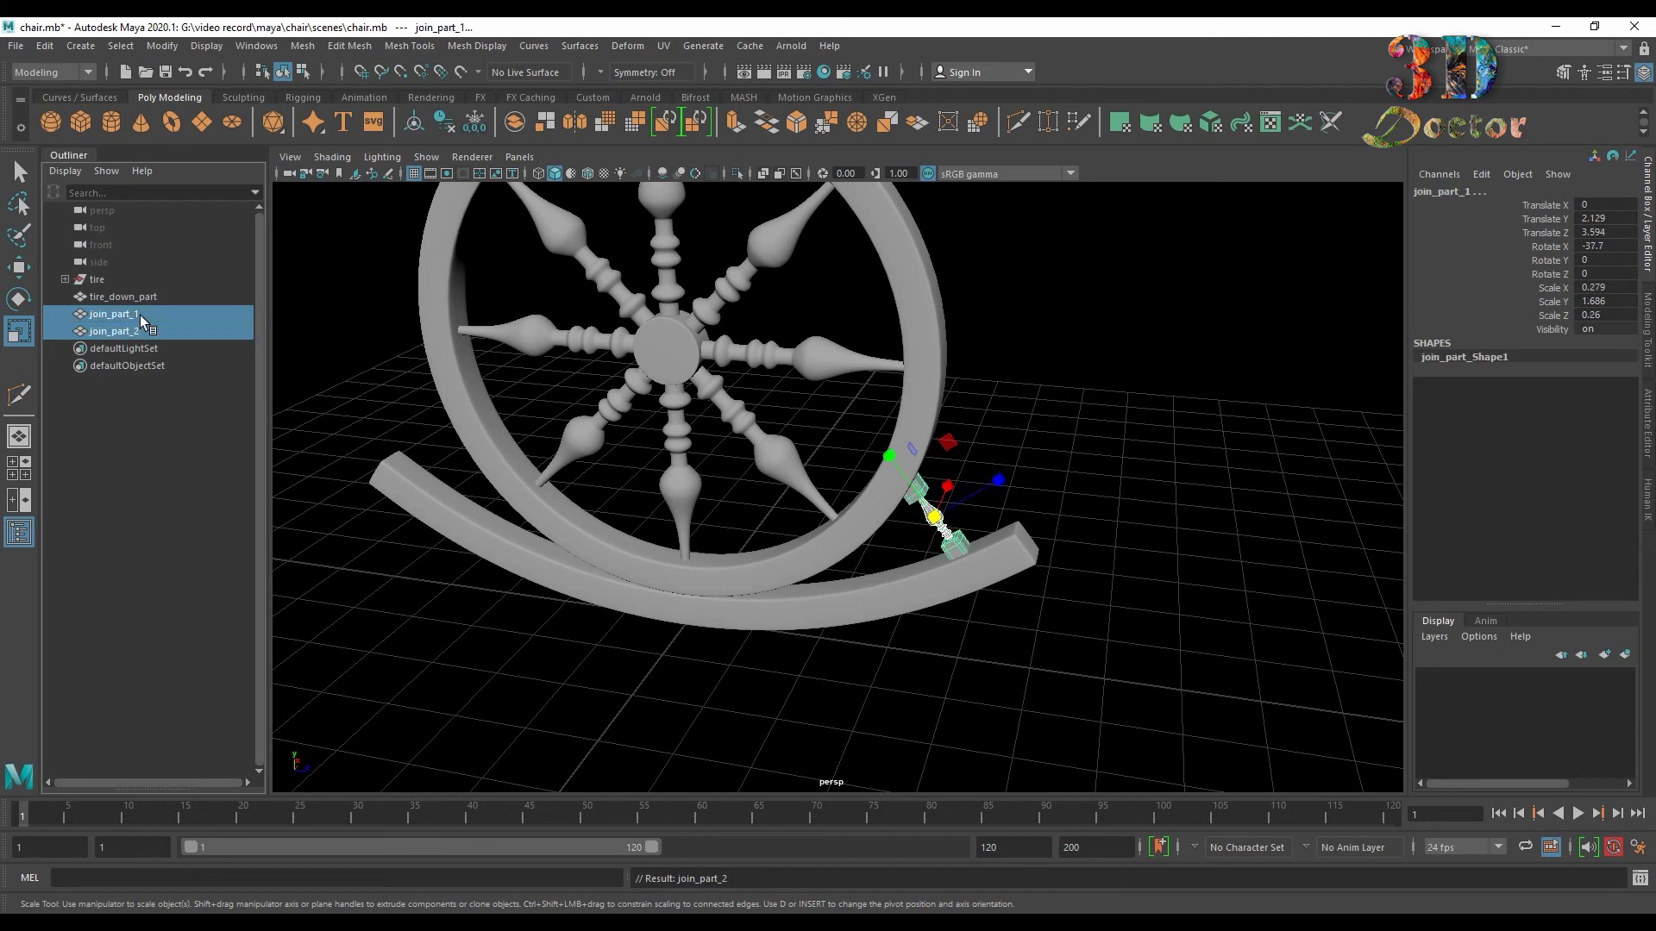
key("ctrl+g")
double_click(139, 313)
type("join_")
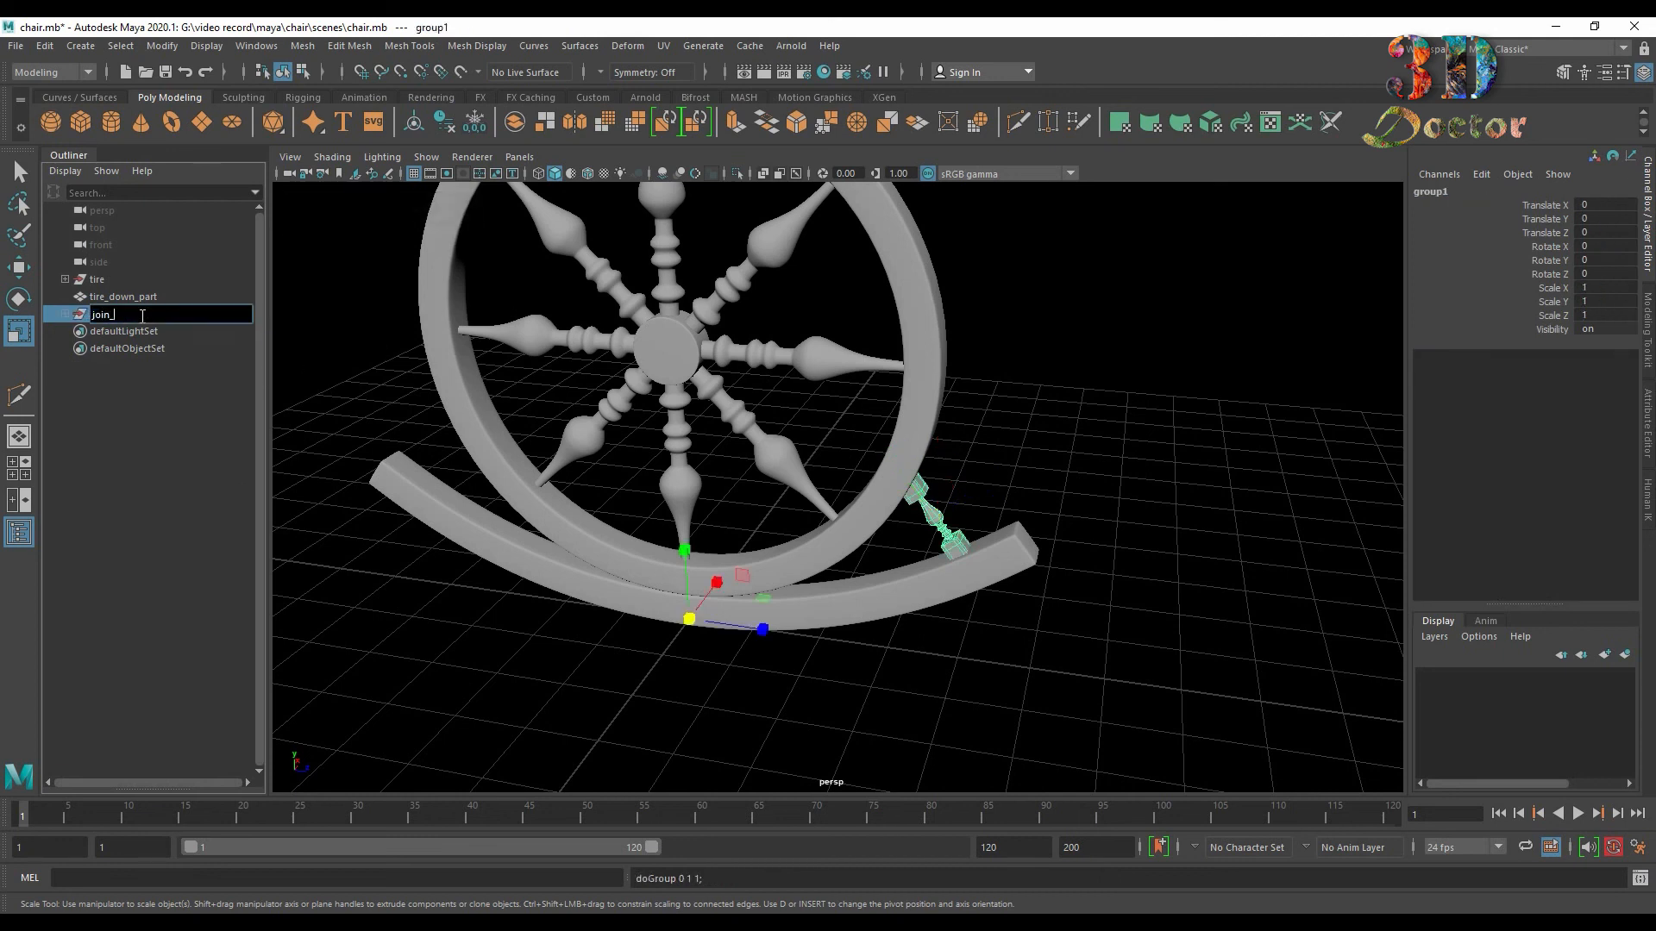
type("1")
key("Return")
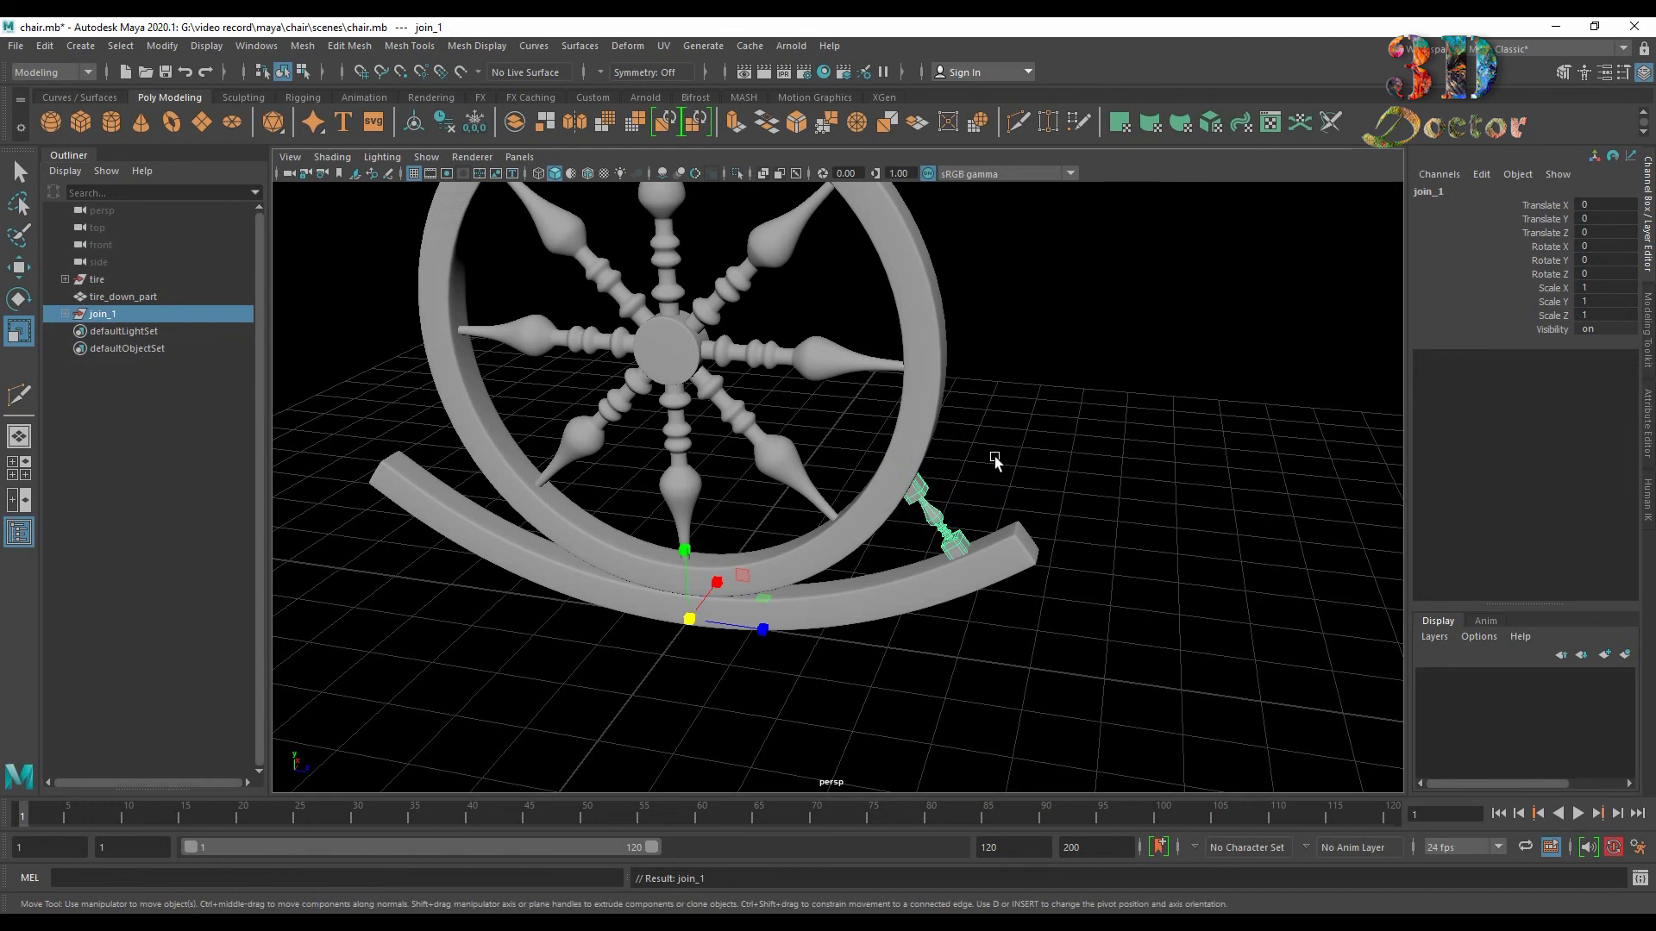
Delete the construction history of the turned rod between the wheel and the rocker bar.
key("w")
scroll(828, 448, "down", 5)
left_click(828, 448)
scroll(828, 447, "up", 5)
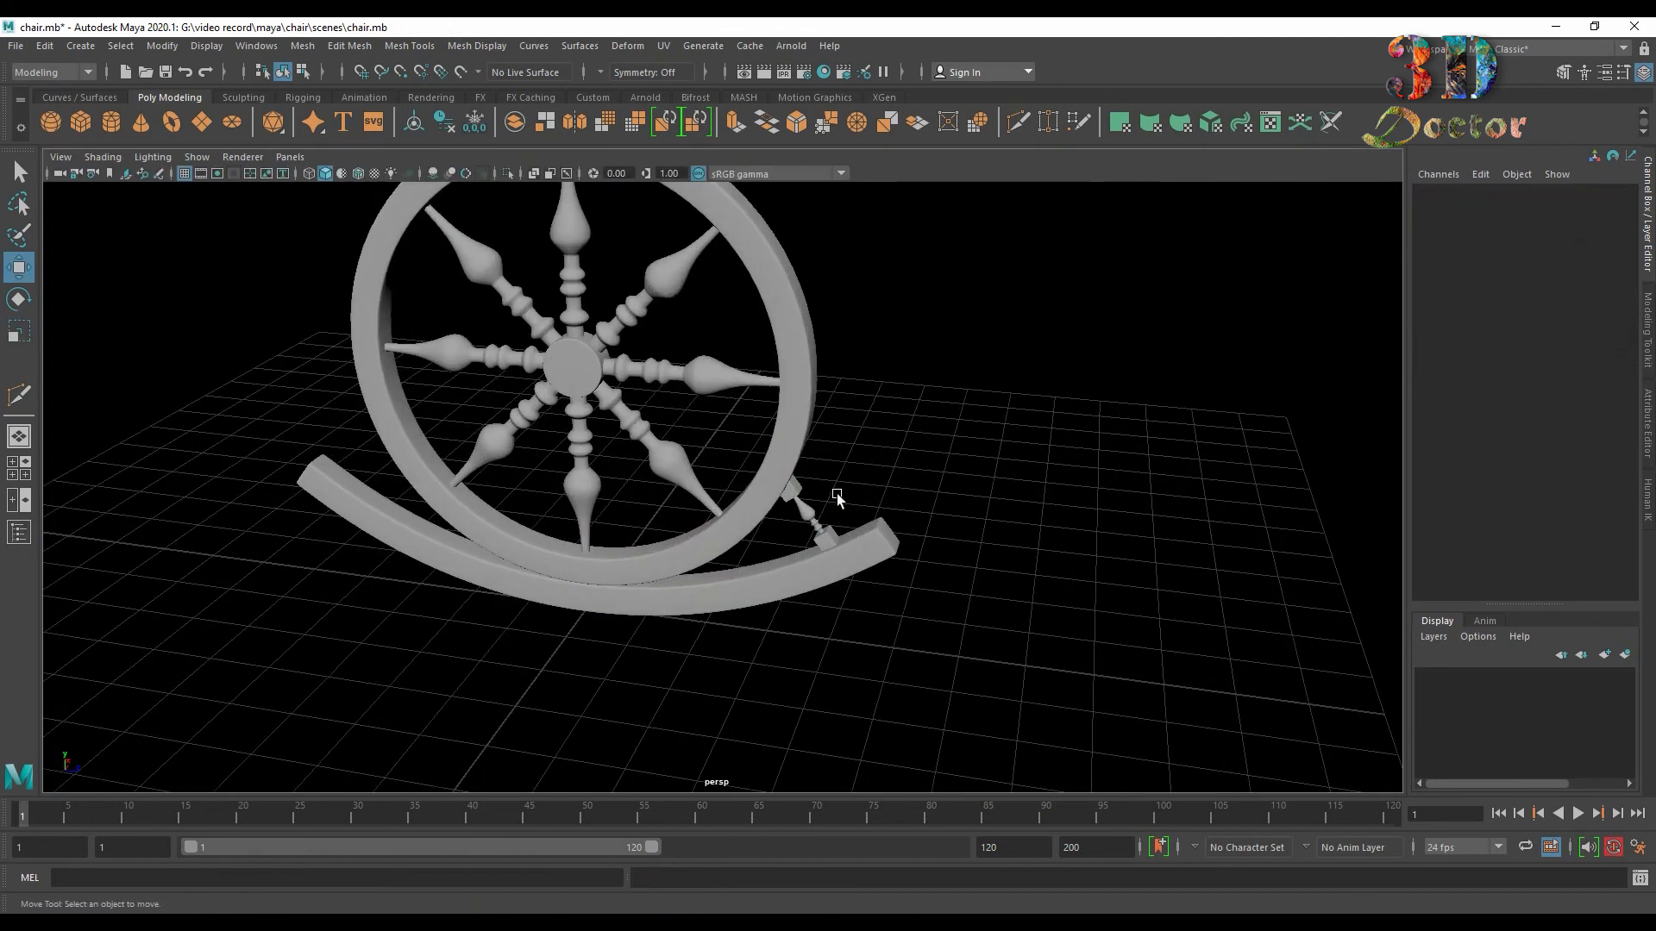
left_click(834, 495)
left_click(44, 45)
left_click(311, 251)
left_click(810, 518)
left_click(44, 46)
left_click(354, 271)
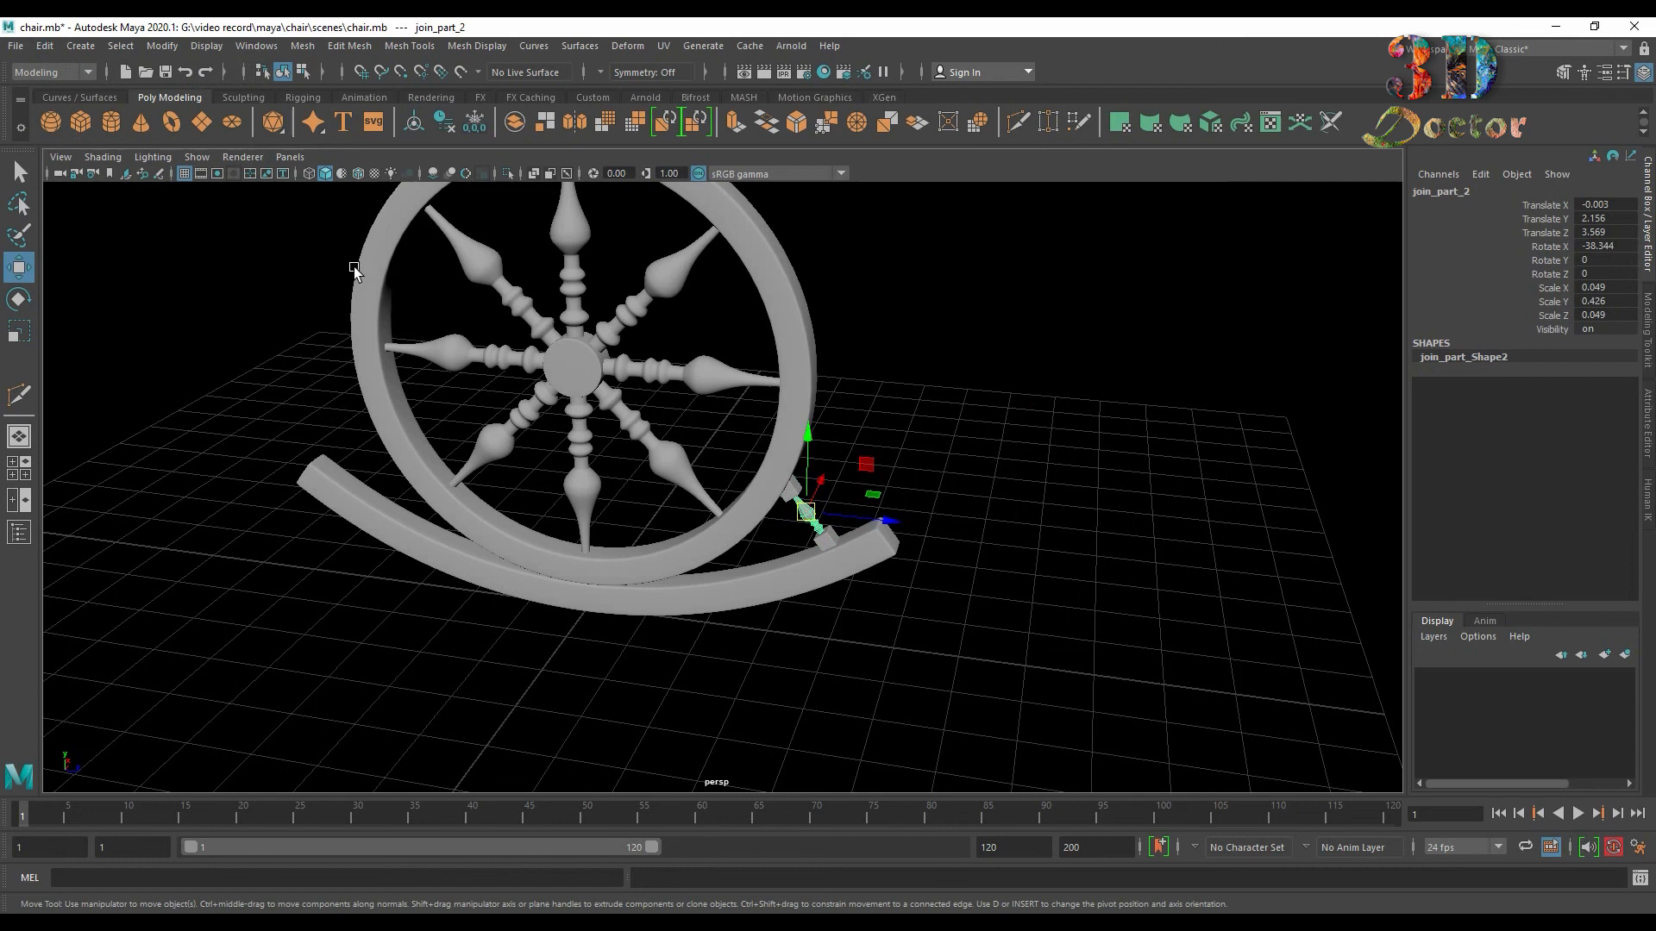
Freeze the transformations of the turned rod and its post blocks.
left_click(823, 540, "shift")
left_click(161, 46)
left_click(216, 128)
scroll(931, 377, "up", 3)
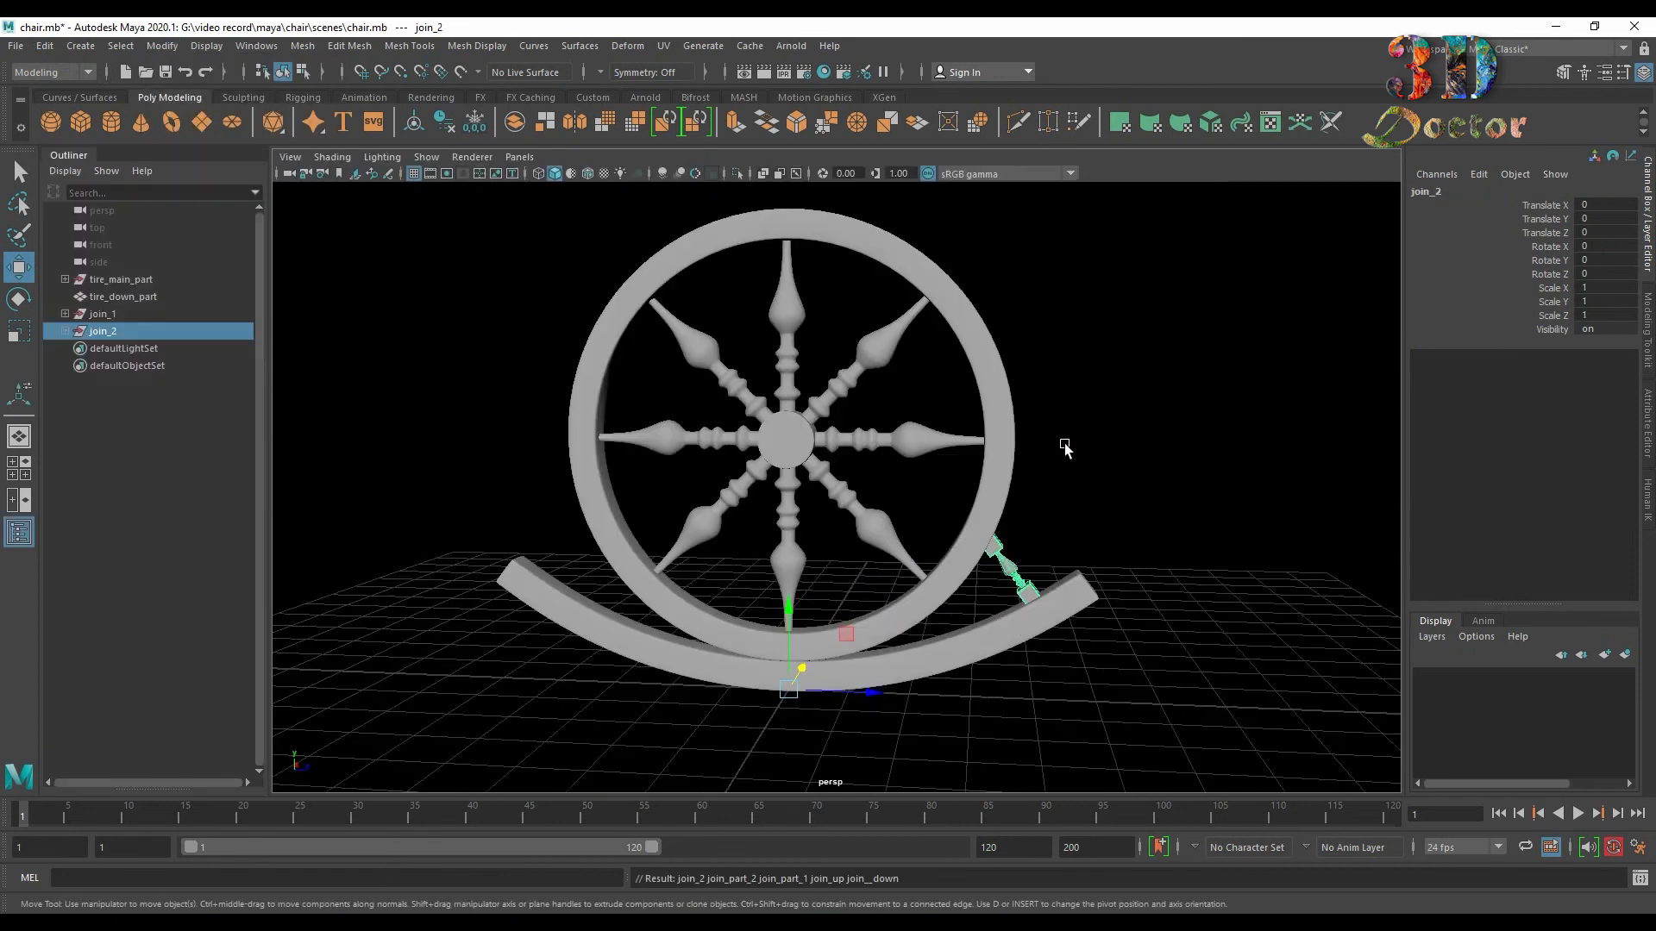
Rotate the duplicated post group join_2 by 180 degrees around Y onto the opposite end of the rocker bar.
key("e")
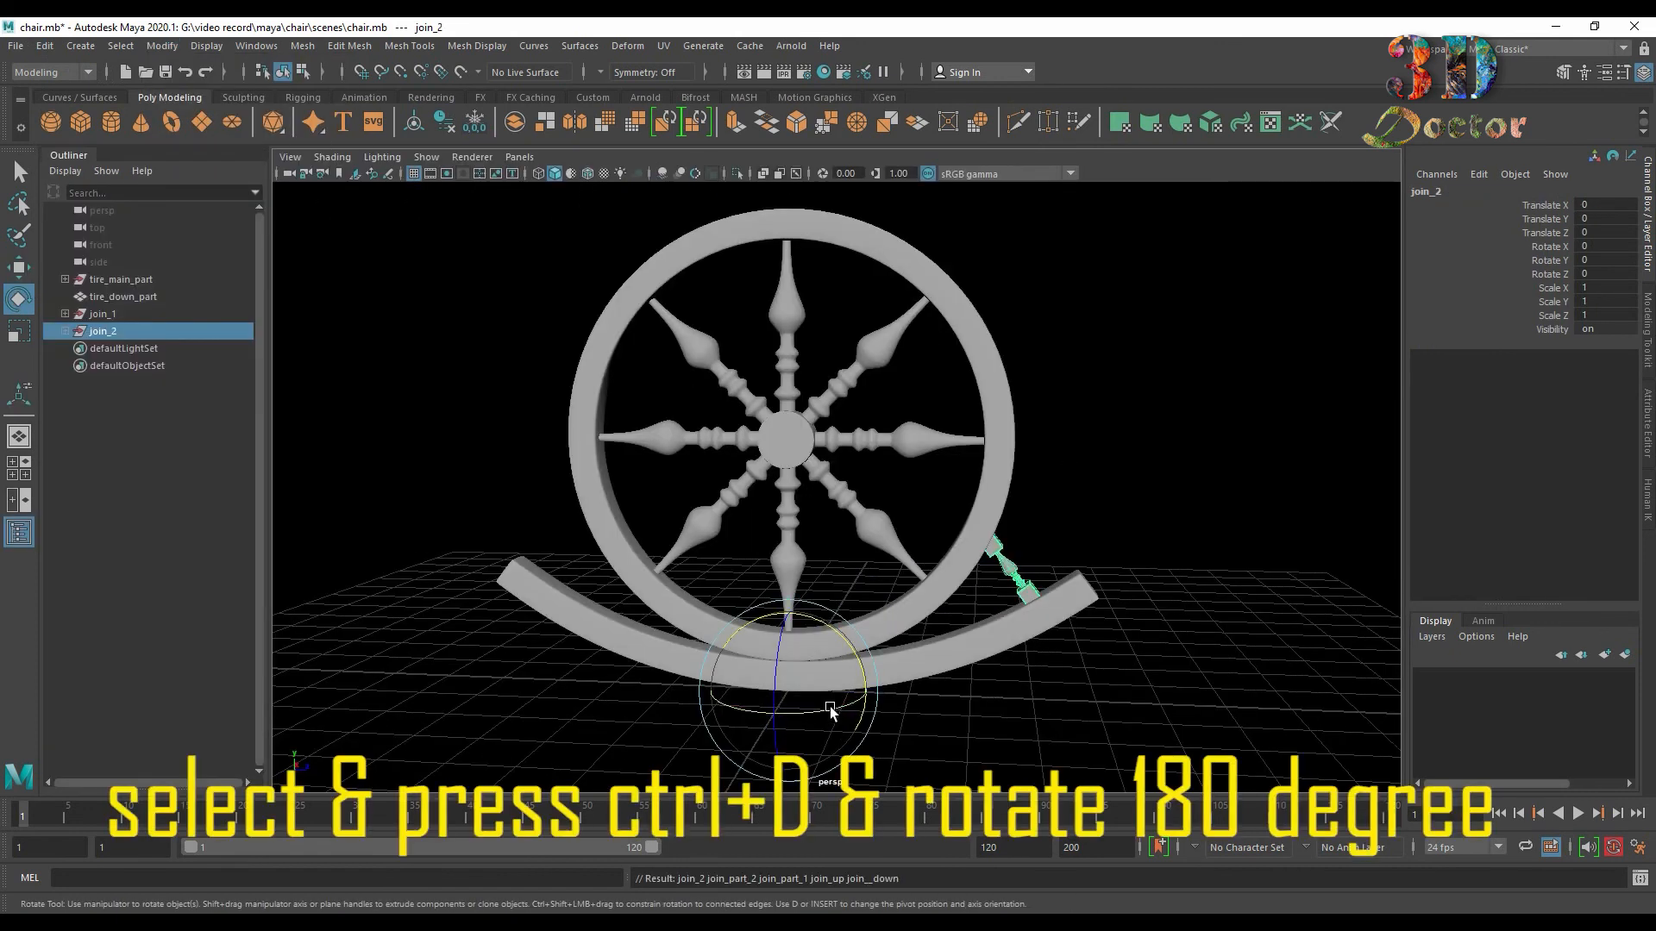
left_click_drag(829, 709, 614, 694)
mouse_move(539, 465)
left_mouse_down("alt")
mouse_move(728, 481)
mouse_move(543, 475)
mouse_move(665, 514)
mouse_move(538, 481)
left_mouse_up("alt")
right_click_drag(538, 481, 850, 459, "alt")
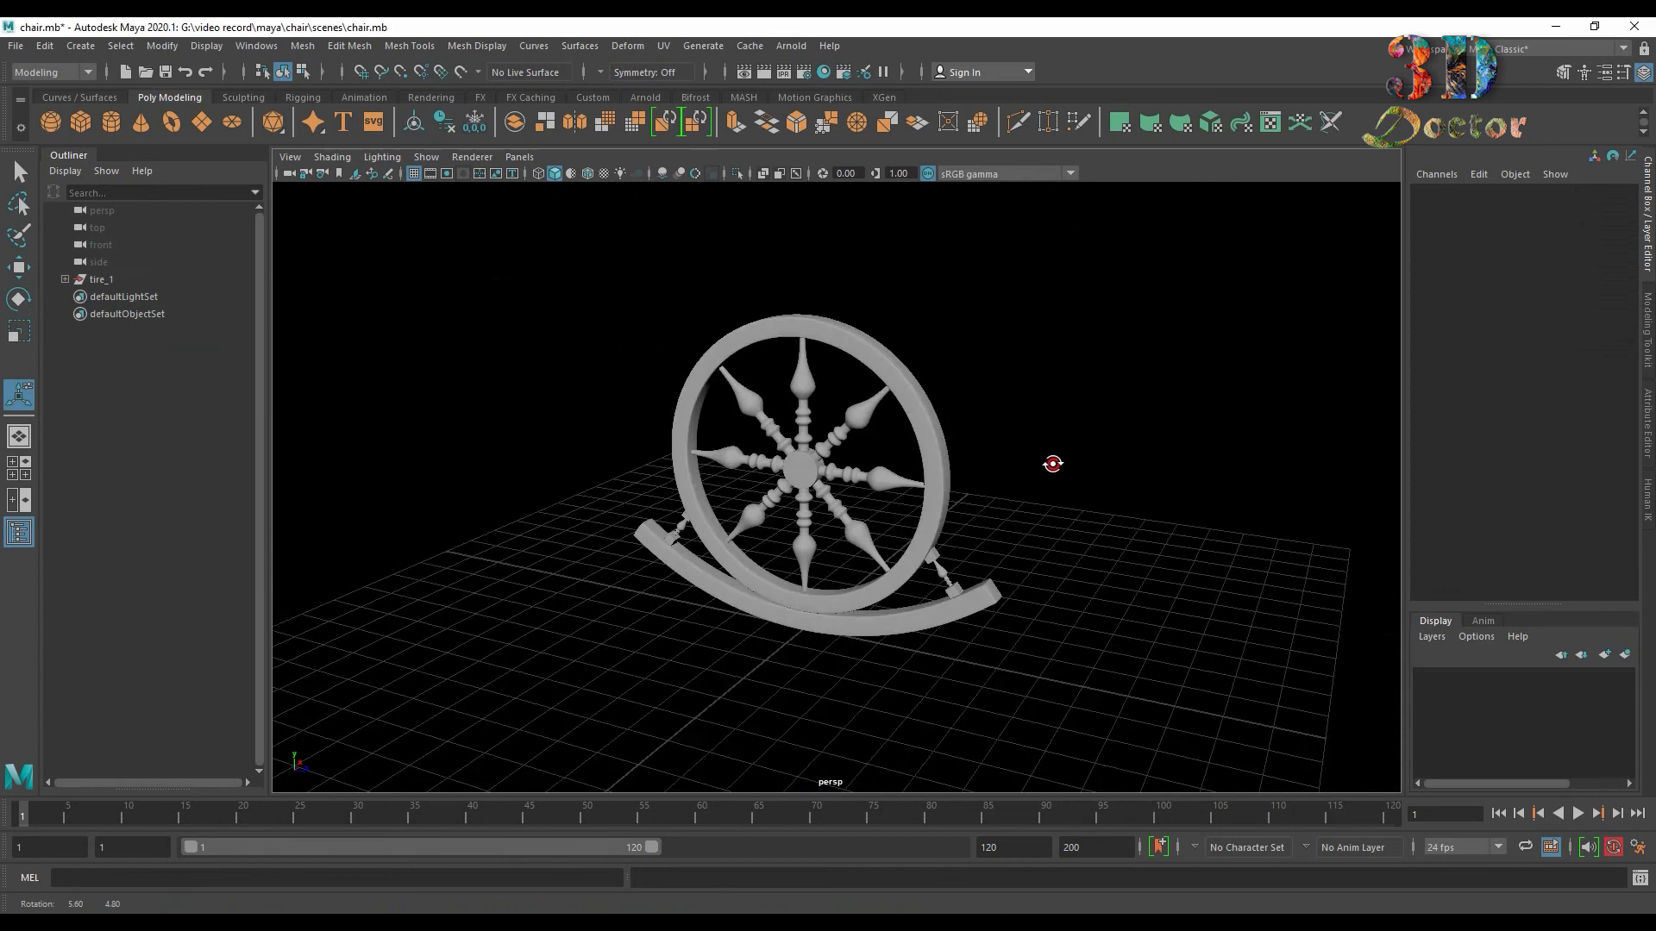
In the top view, duplicate the wheel group tire_1 as tire_2 and spread the two apart along X, with tire_2 at about X 4.46.
left_click_drag(1053, 462, 905, 484, "alt")
key("t")
key("space")
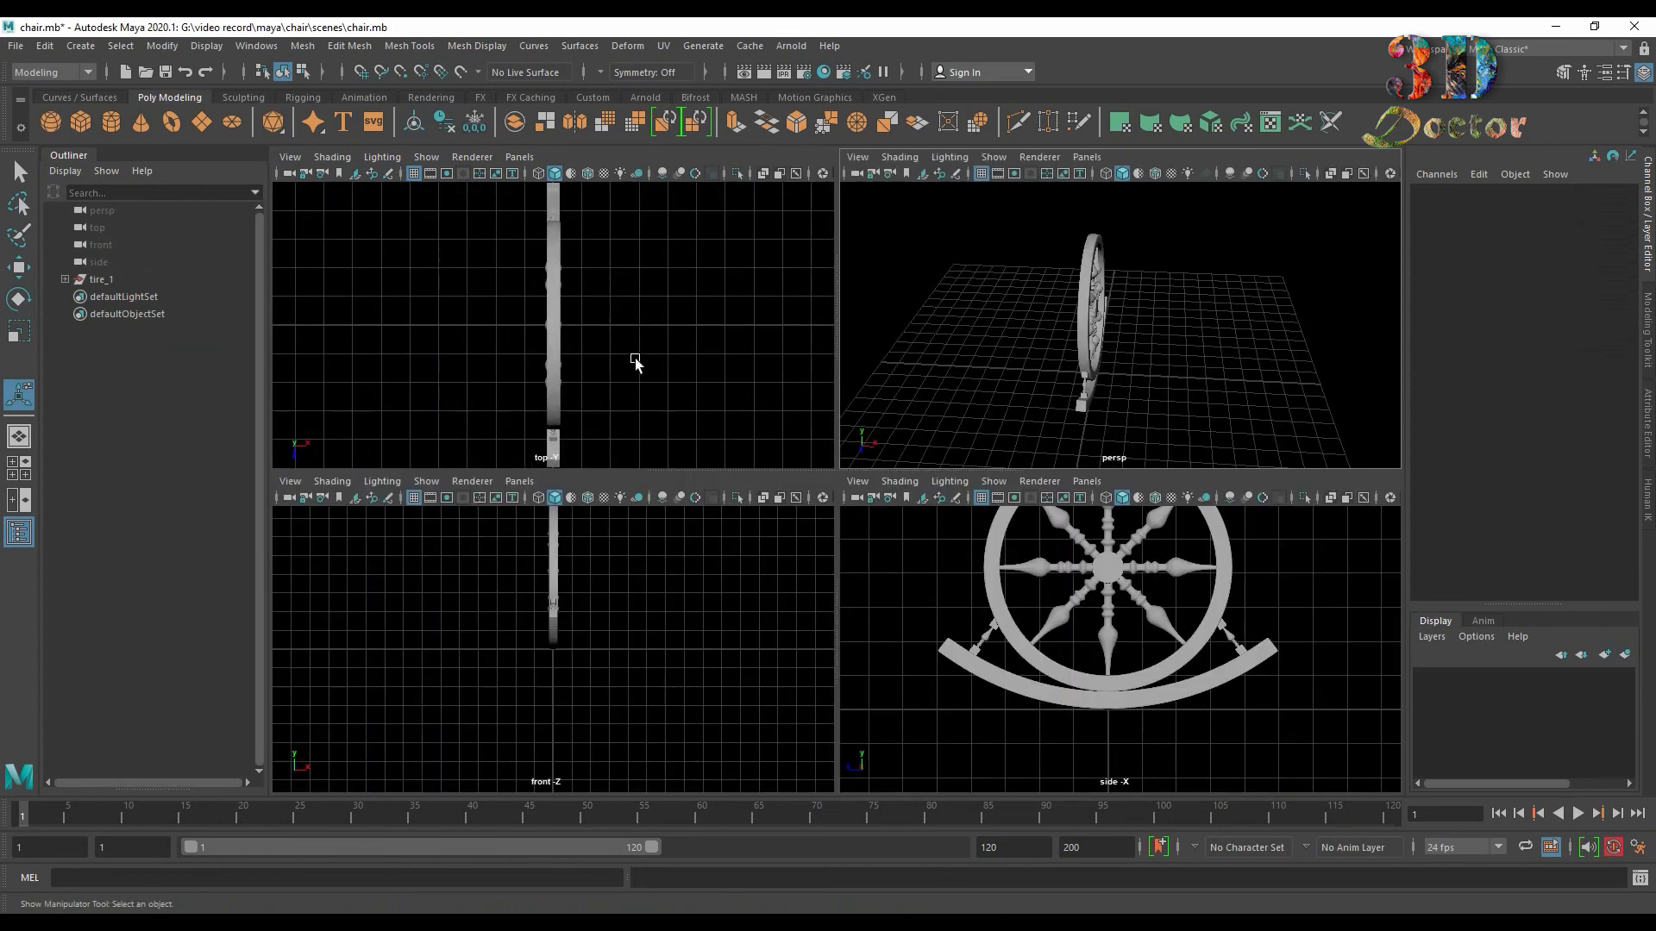
key("space")
scroll(754, 395, "down", 3)
left_click(149, 281)
key("w")
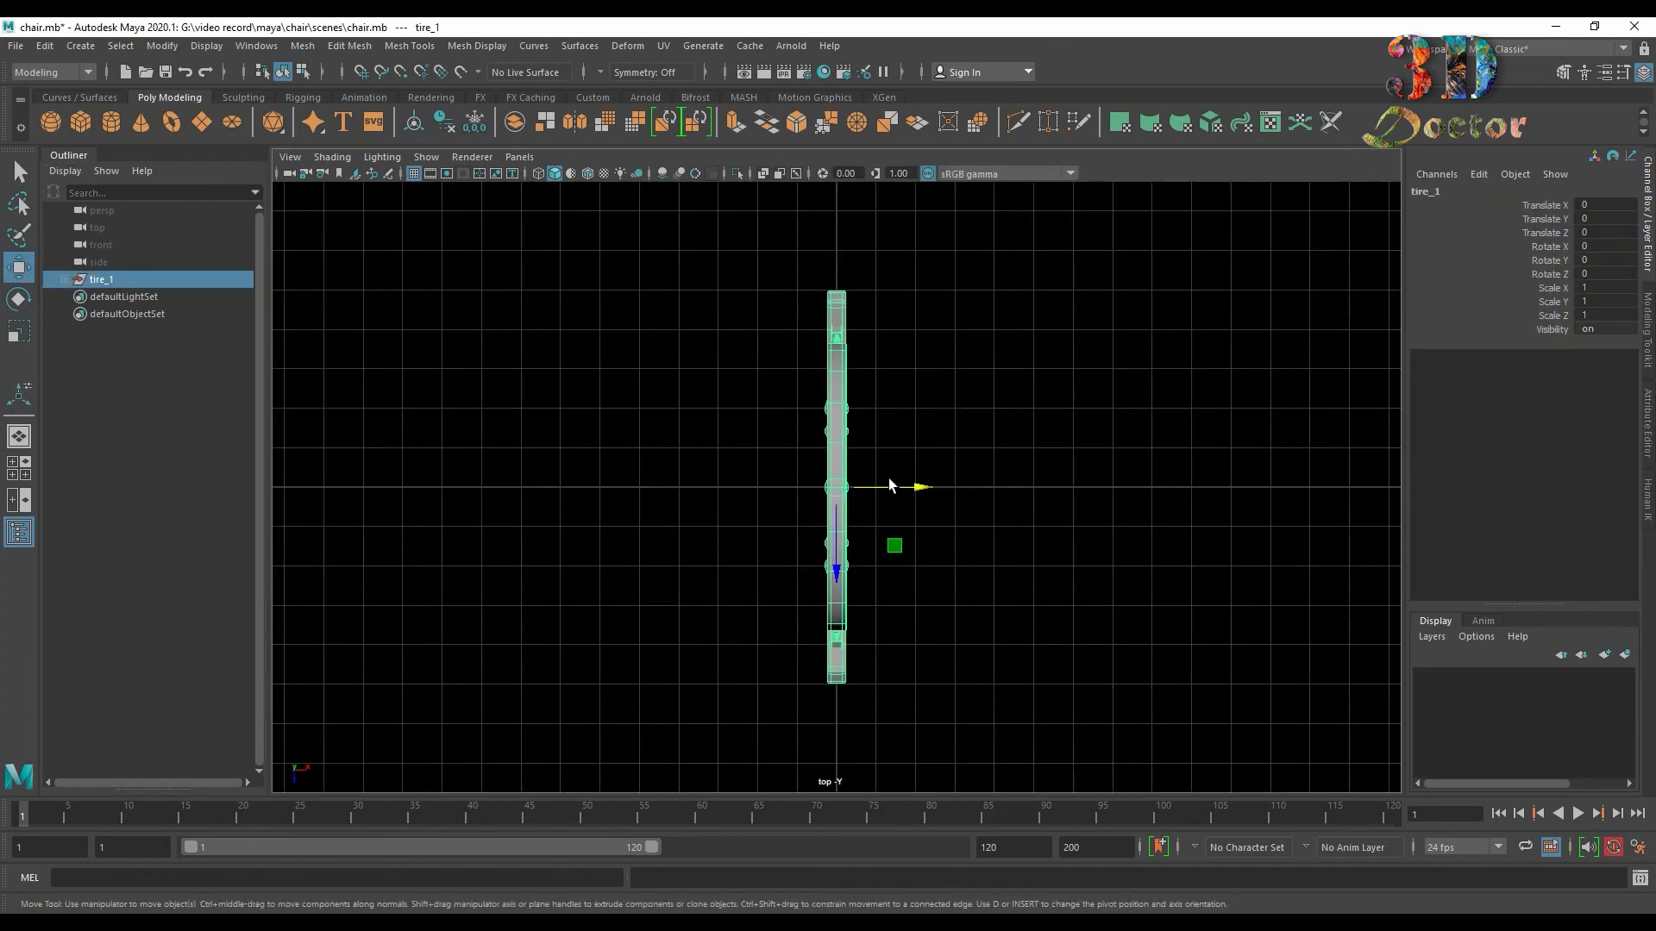
left_click_drag(910, 487, 1089, 488)
key("ctrl+d")
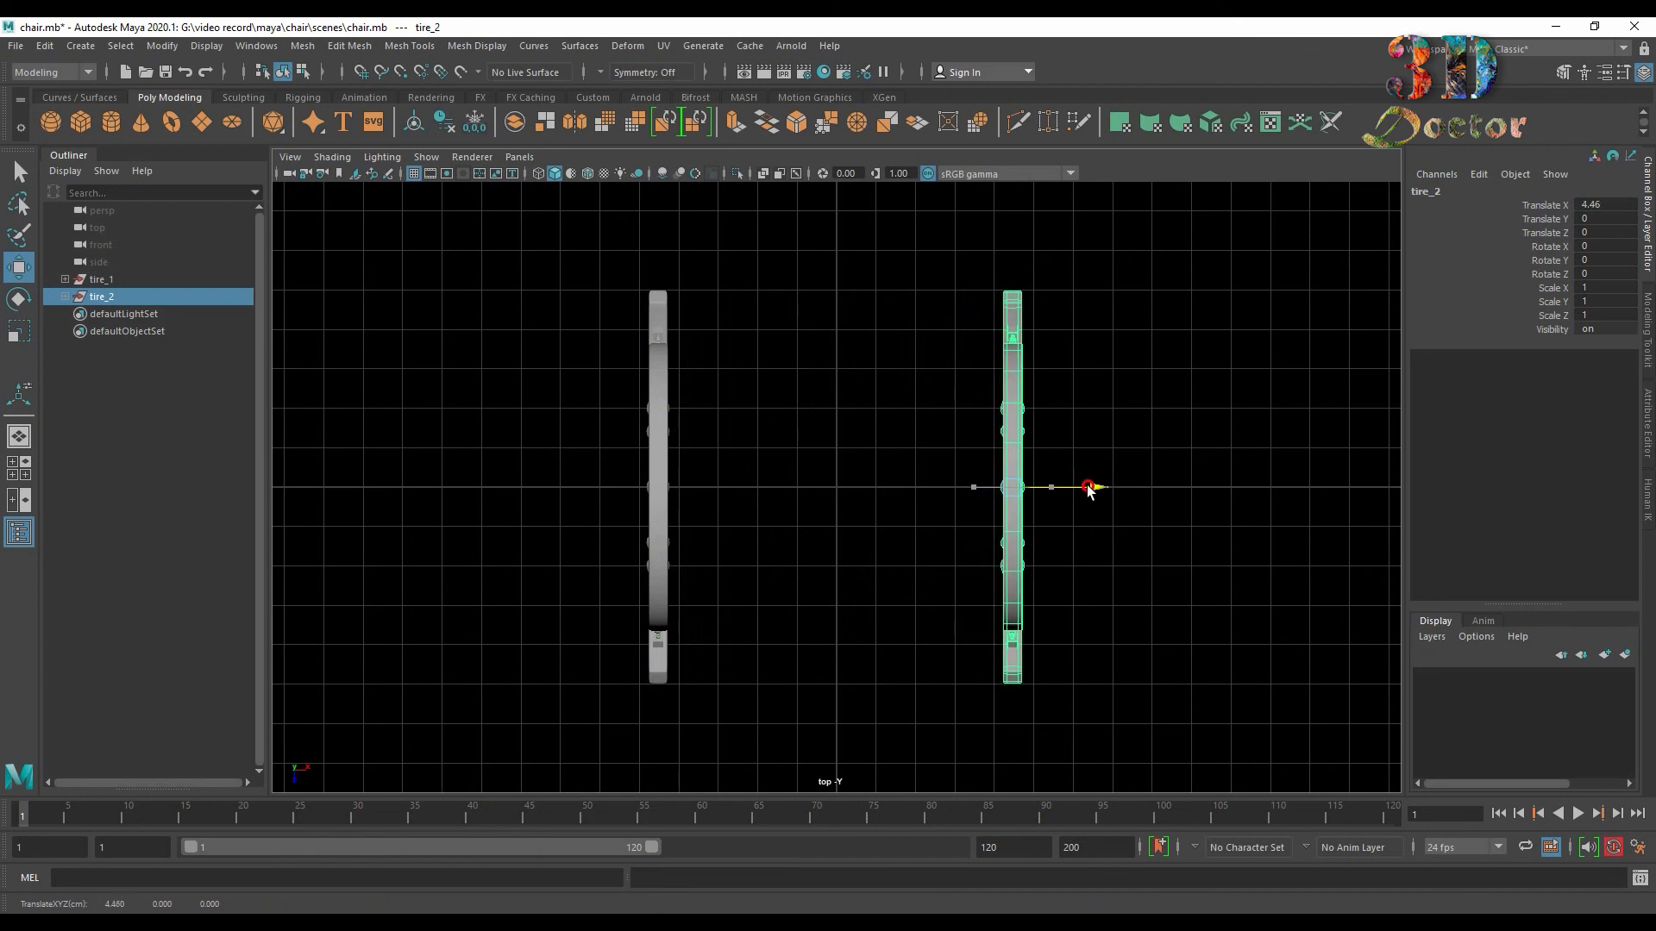